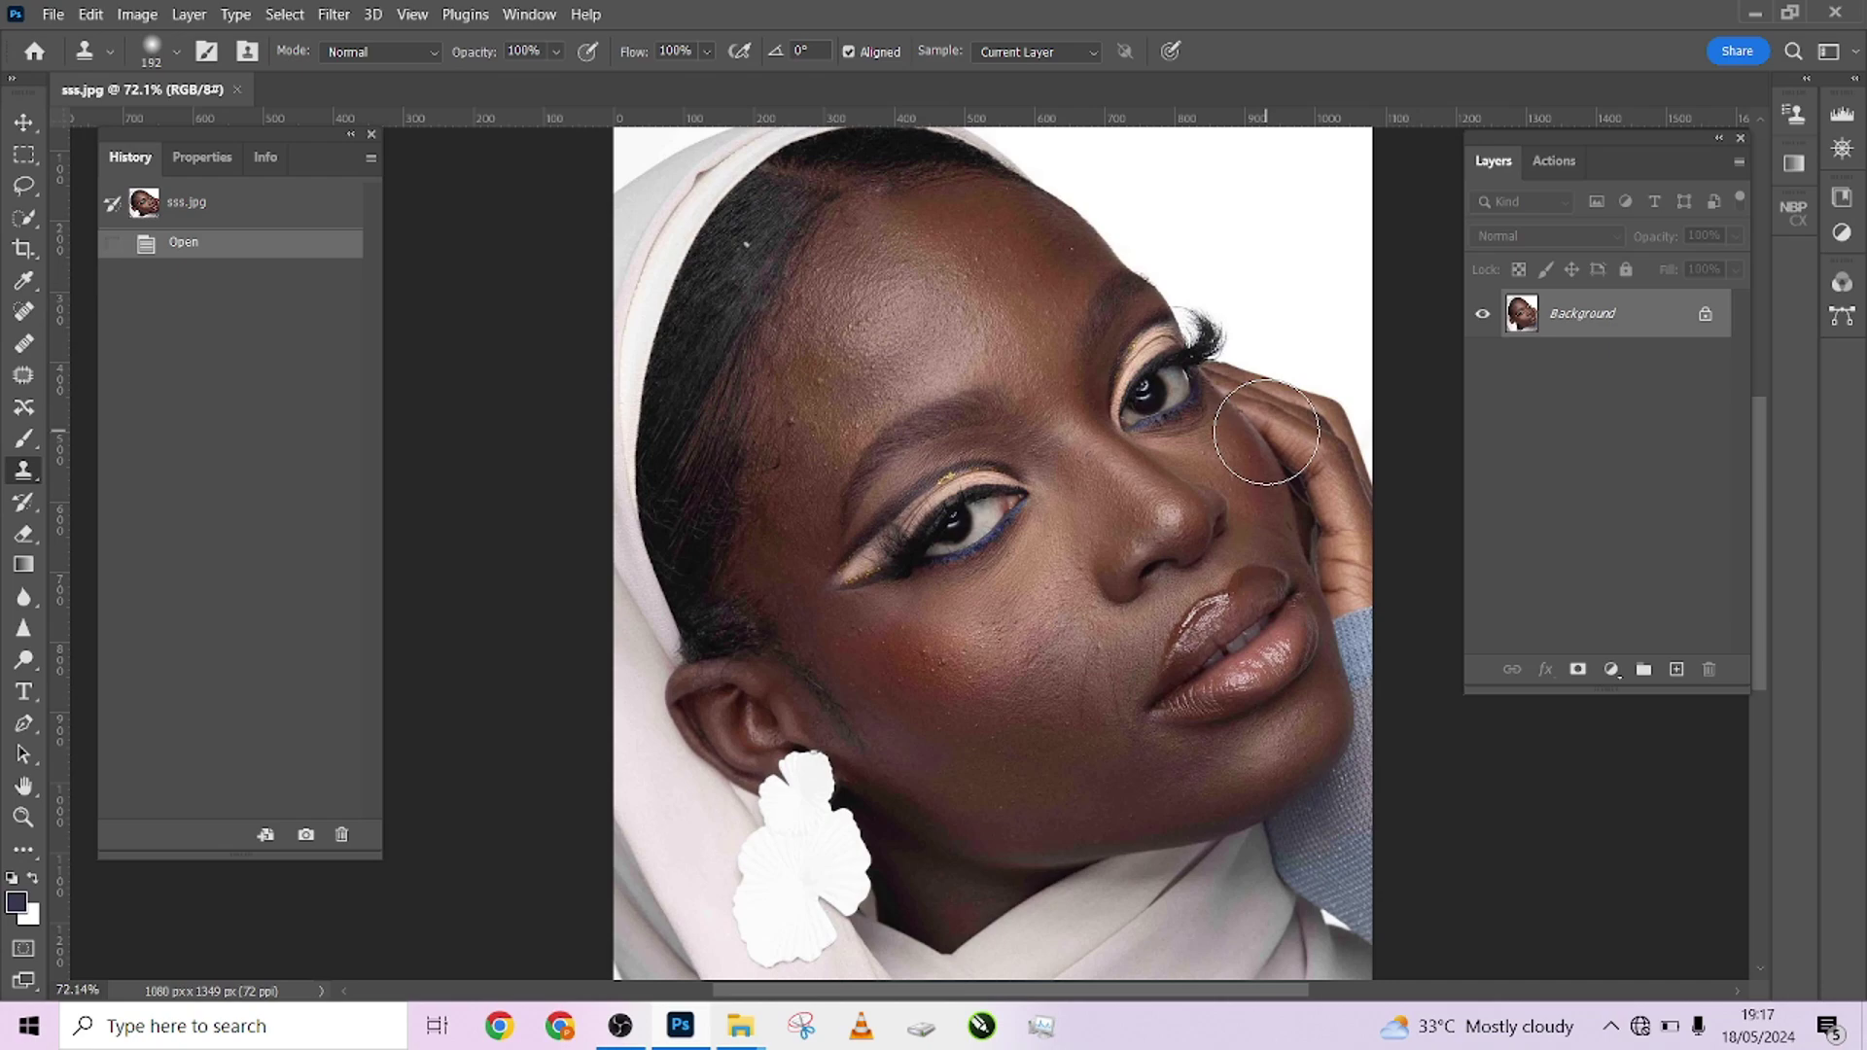
Heal small blemishes on the forehead with the Spot Healing Brush
scroll(999, 567, up, 2)
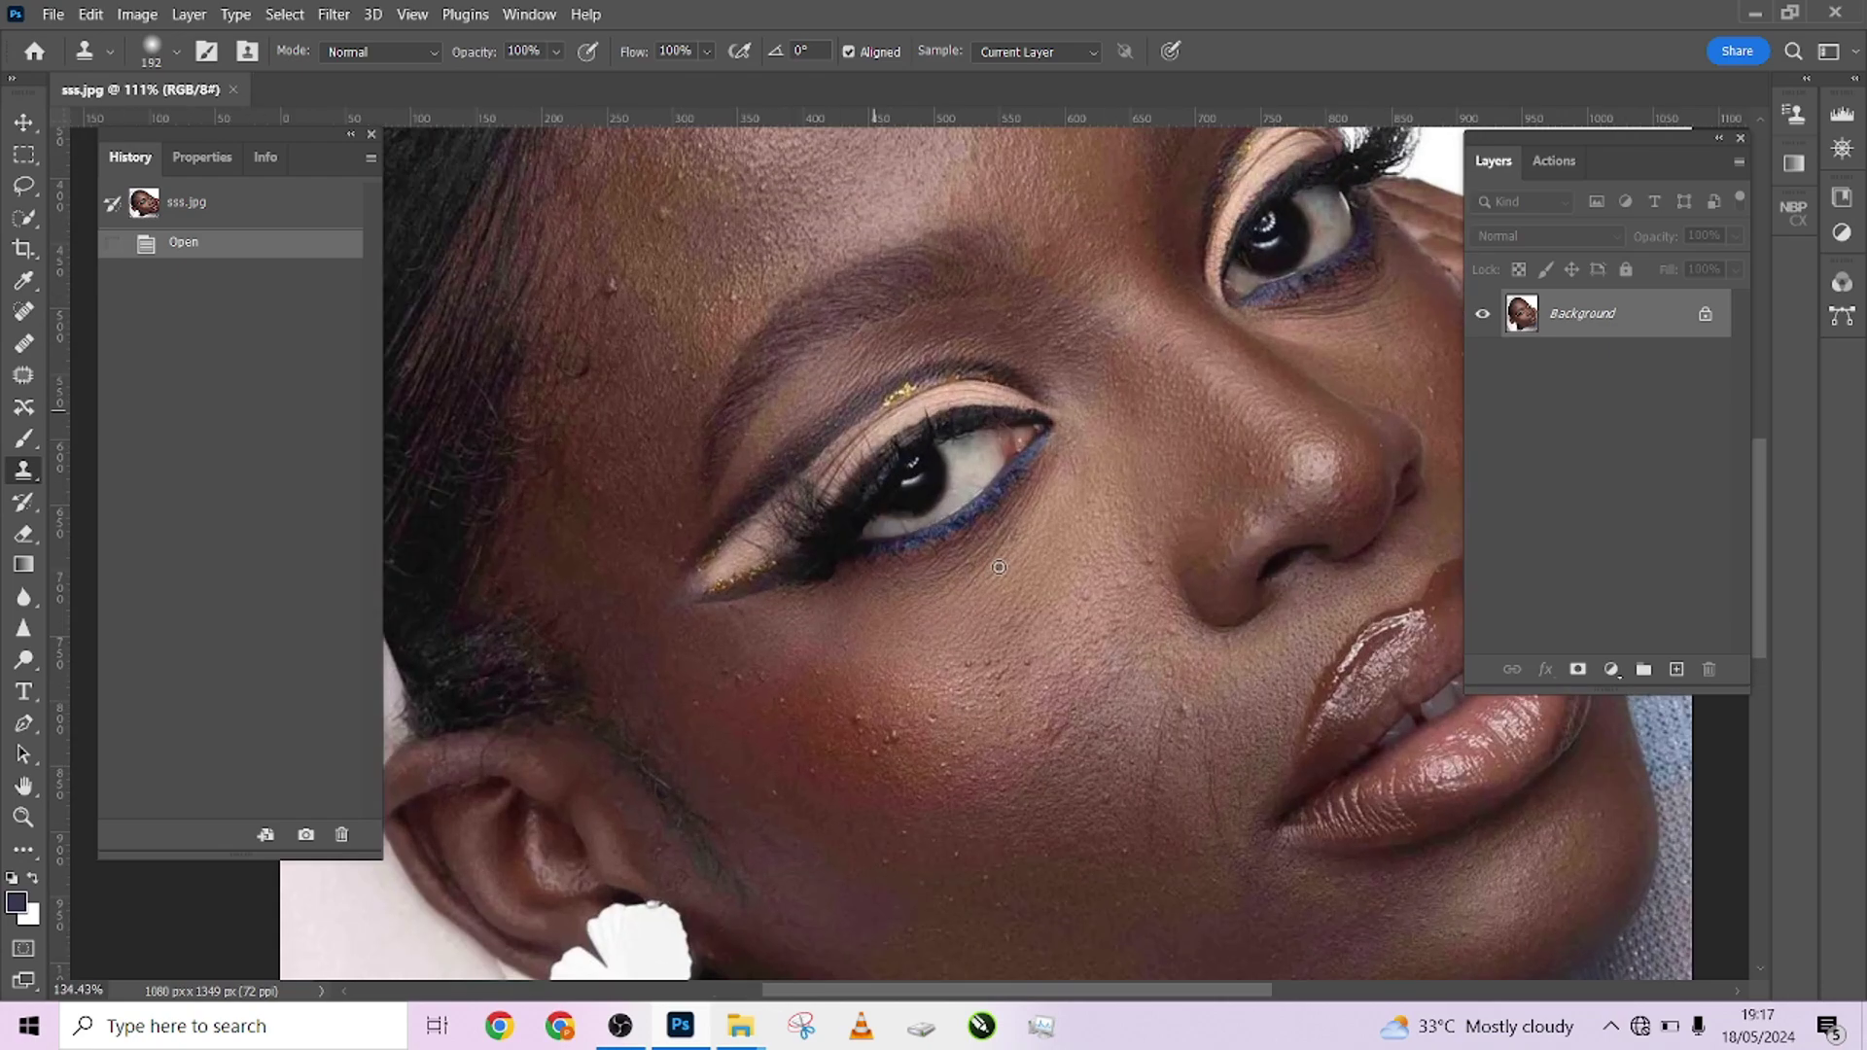
scroll(999, 567, down, 2)
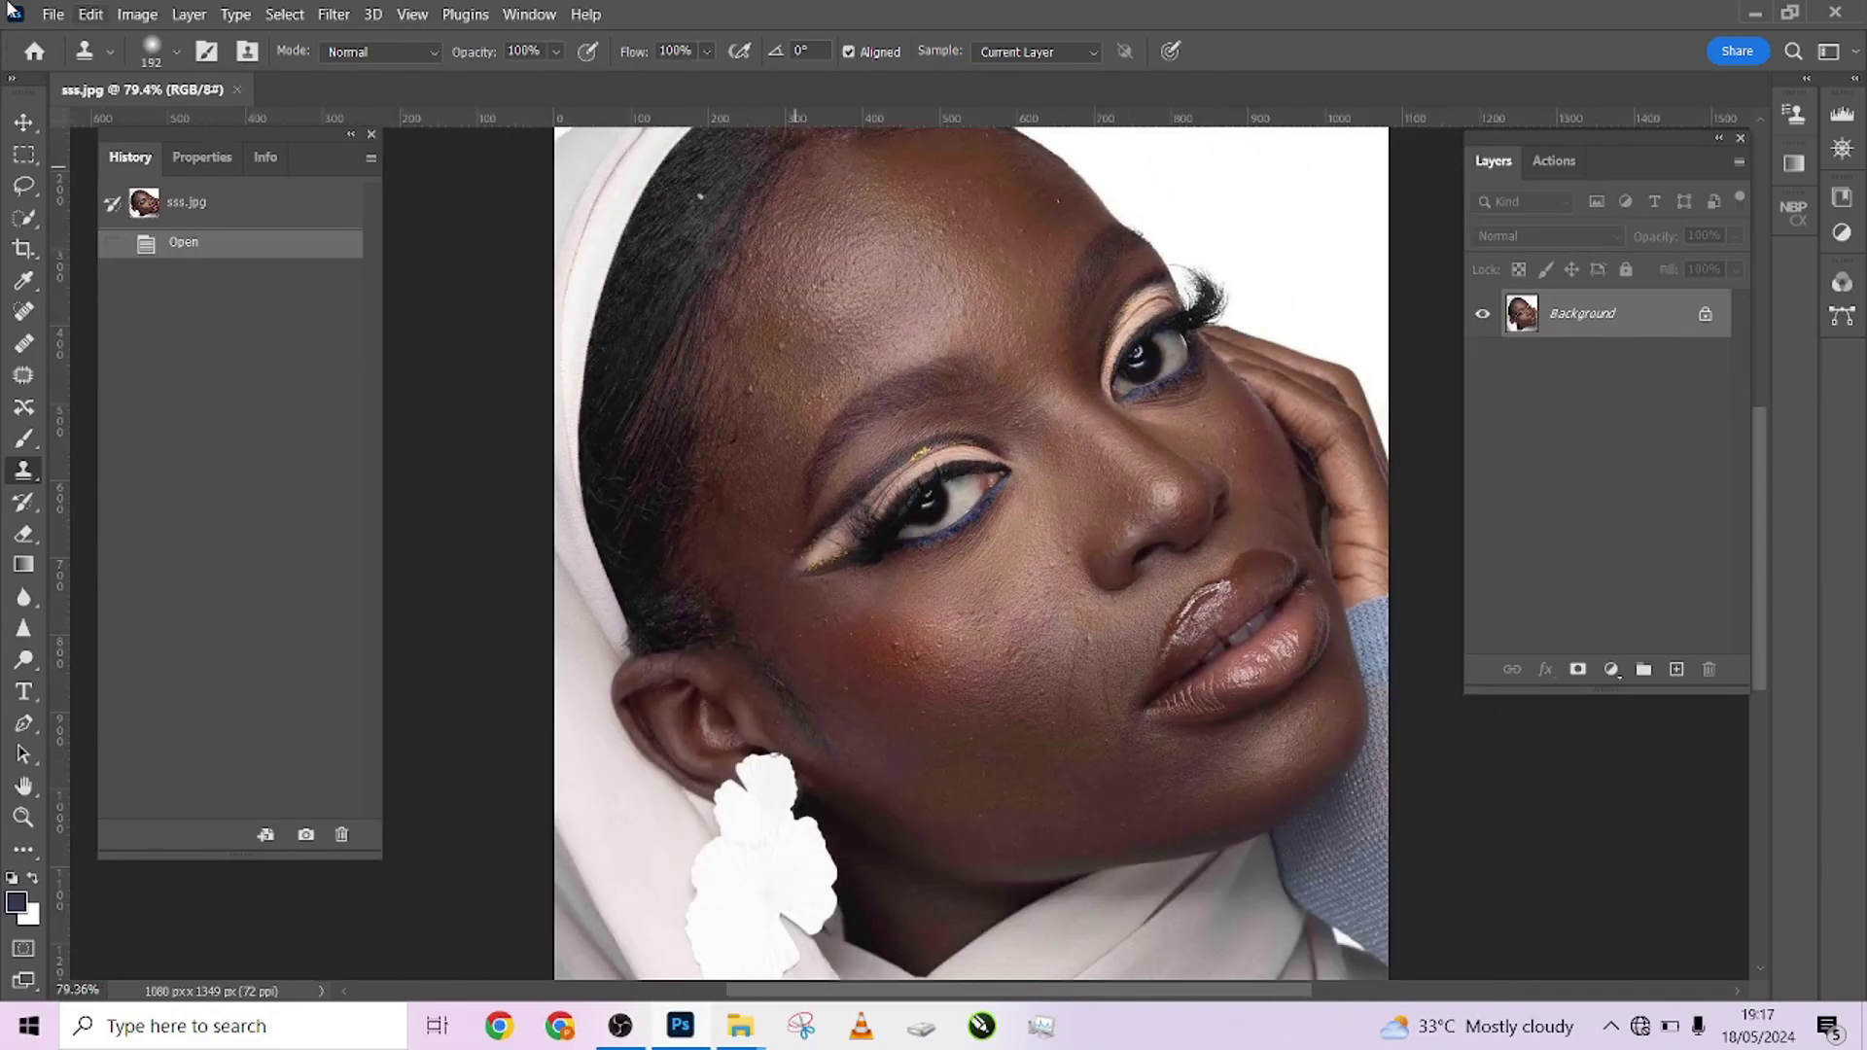
click(24, 311)
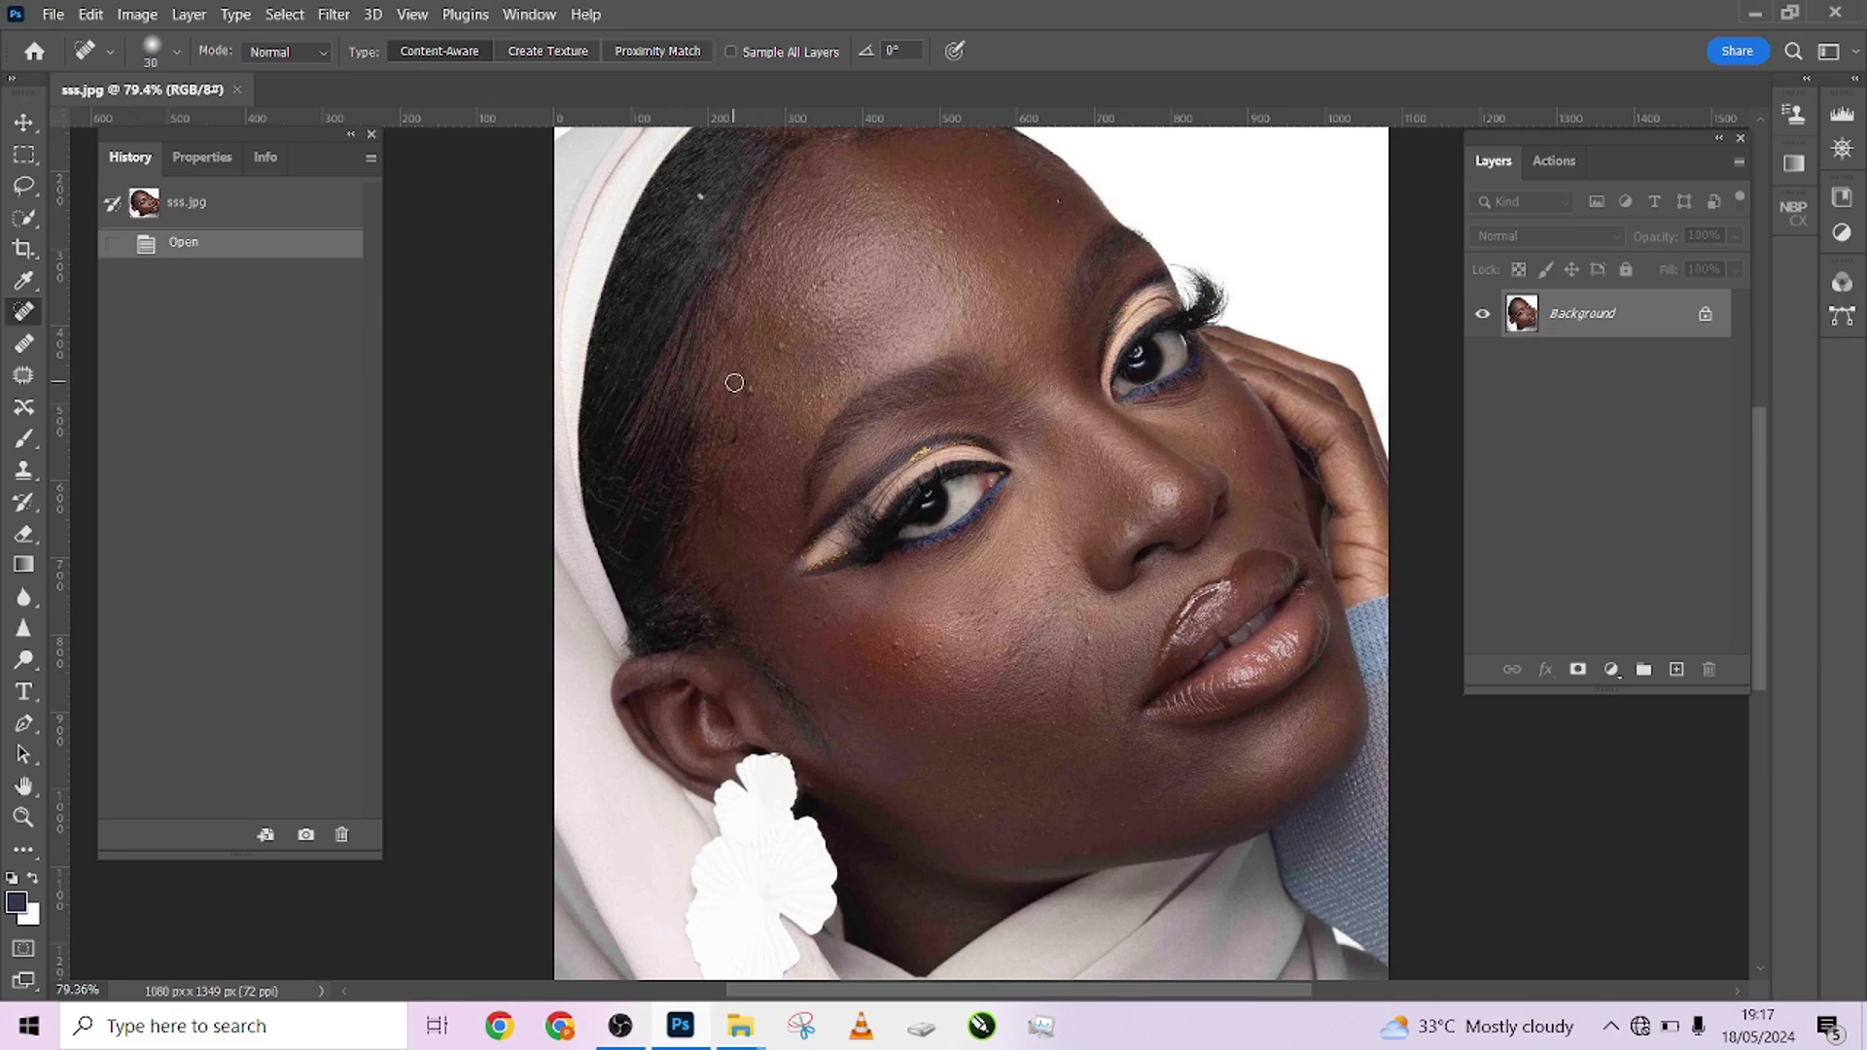
scroll(741, 384, up, 2)
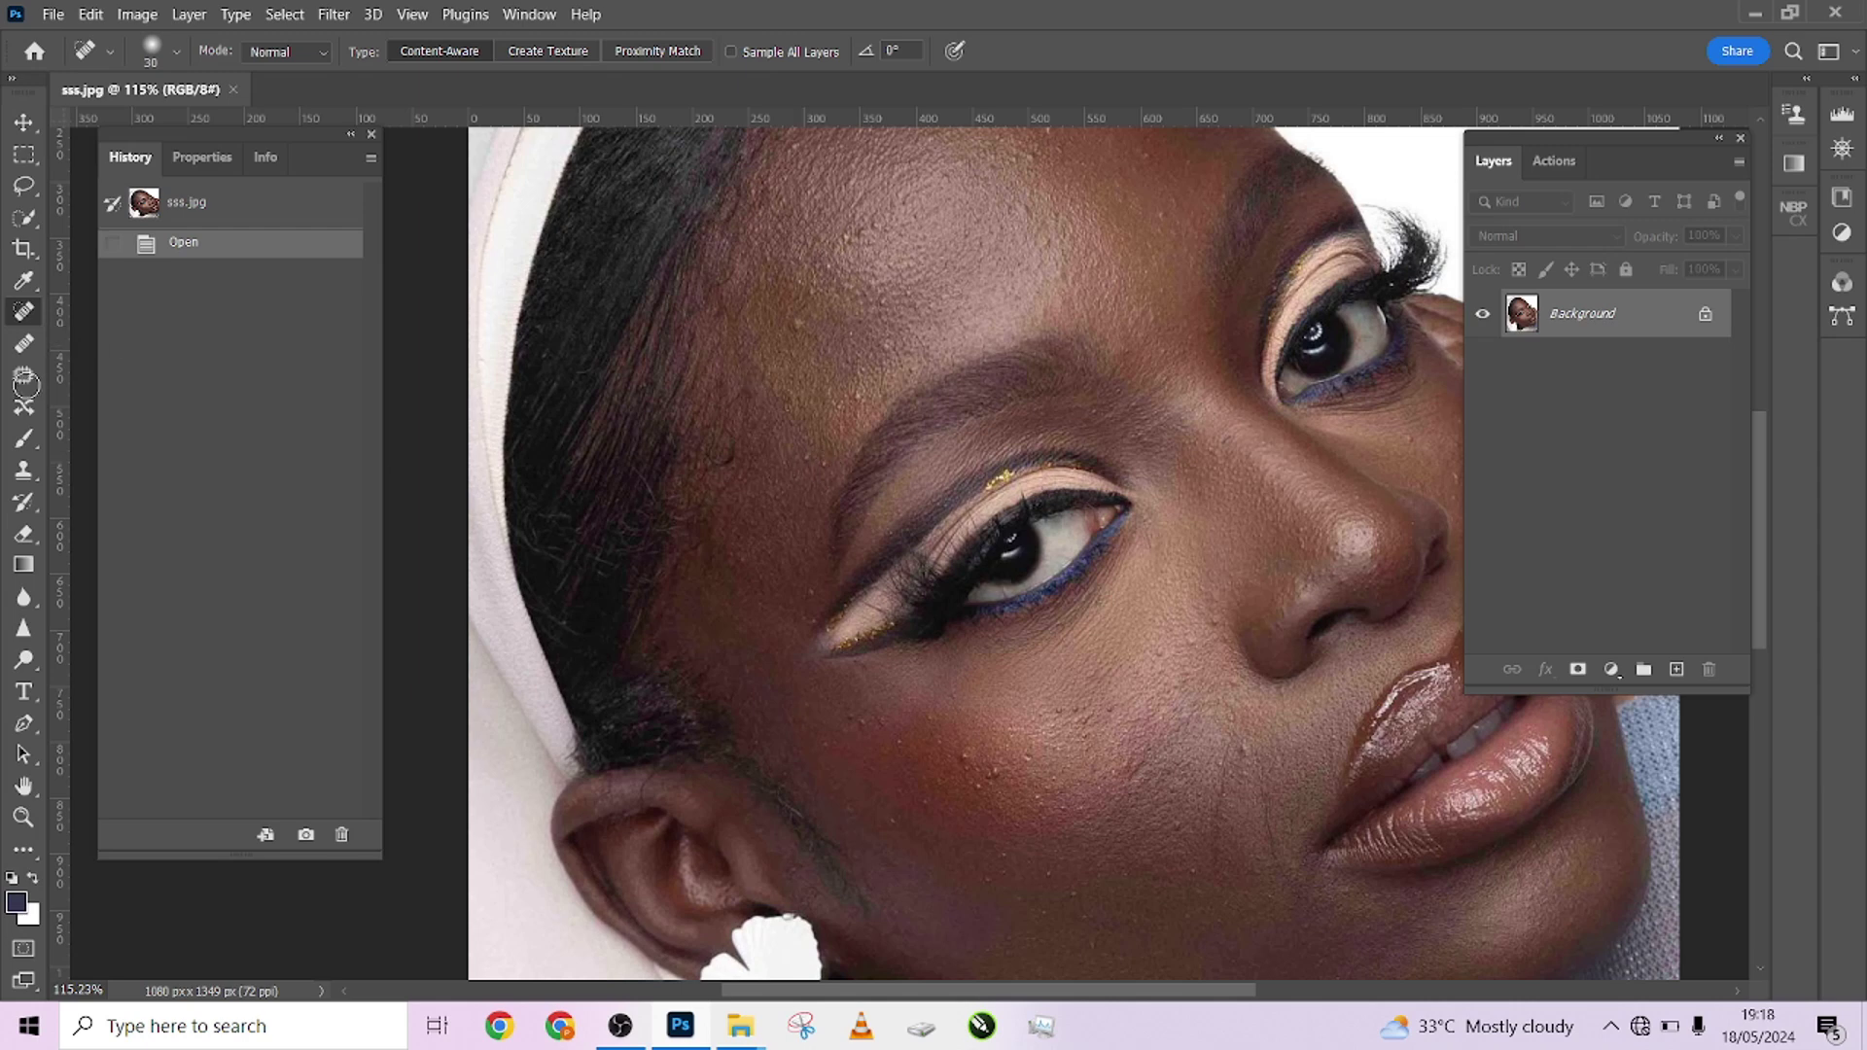
Select the Patch tool and dock the History panel above the Layers panel
click(23, 375)
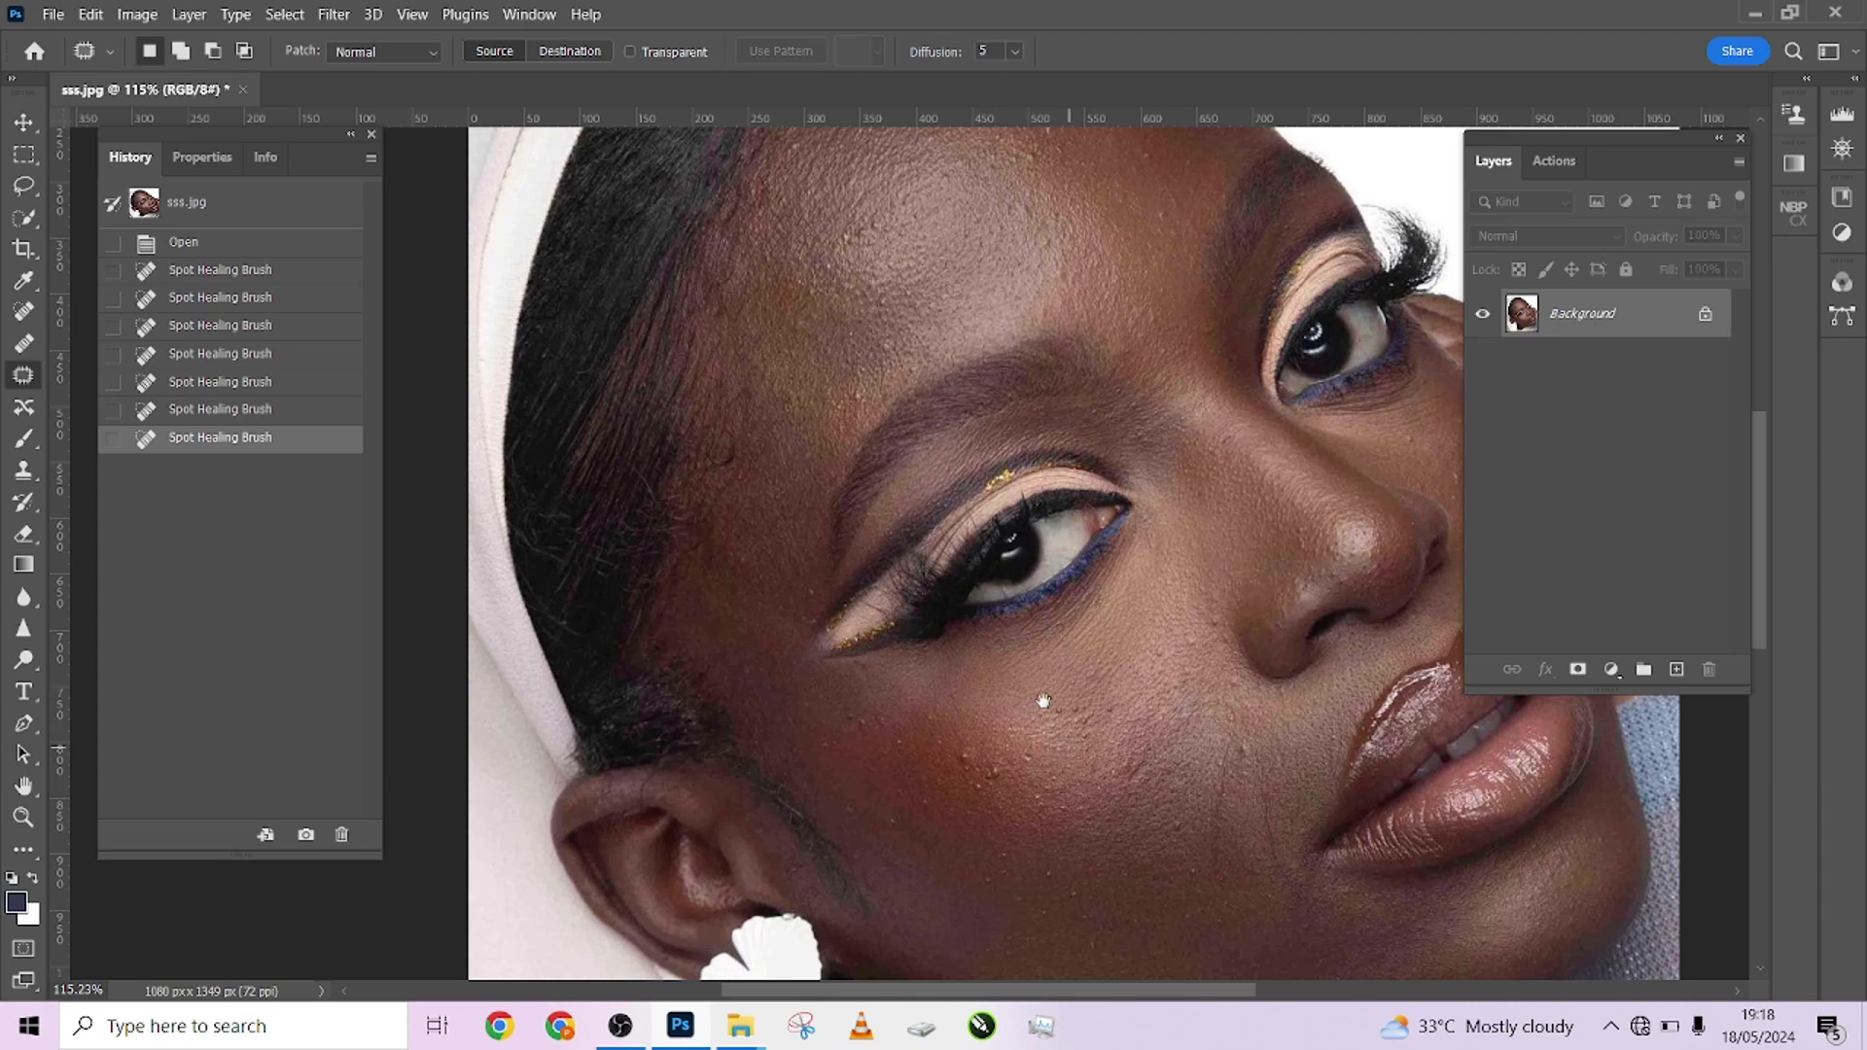
drag(1042, 700, 918, 613)
drag(307, 166, 1693, 166)
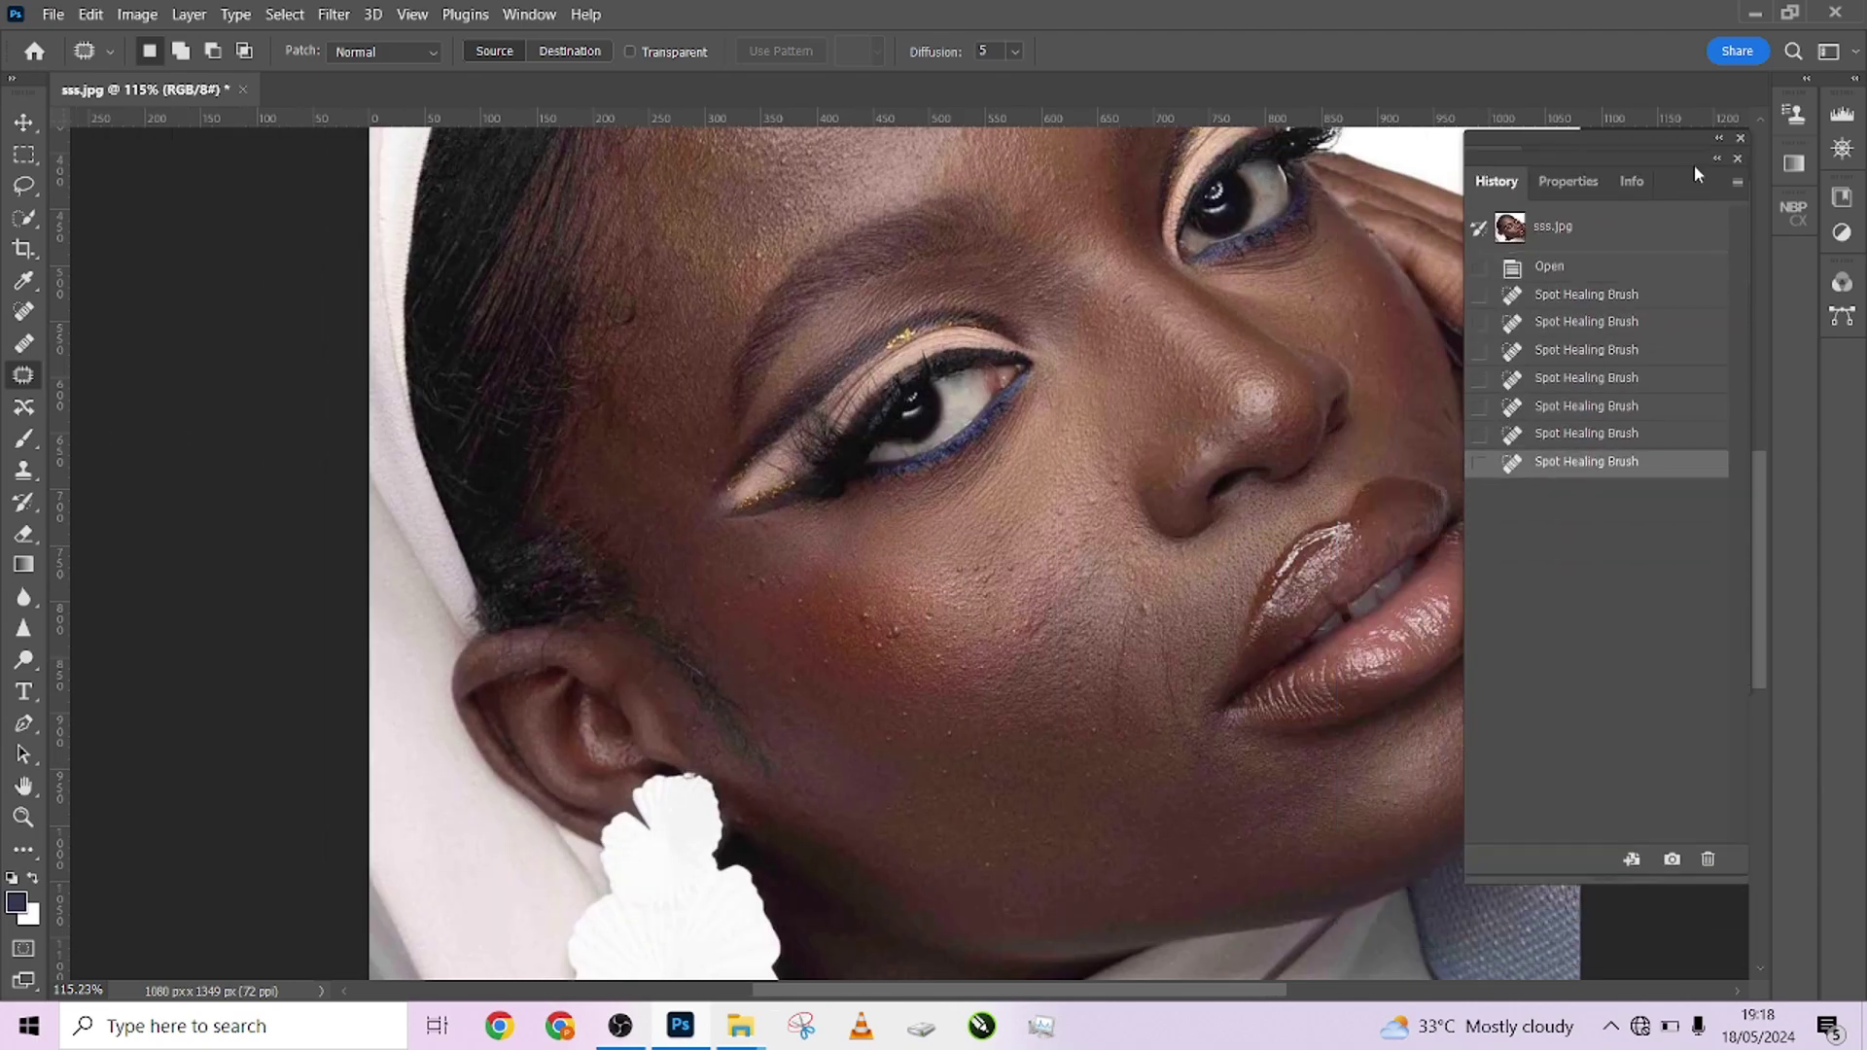
Reset the Photography workspace and bring up the History panel
click(1854, 53)
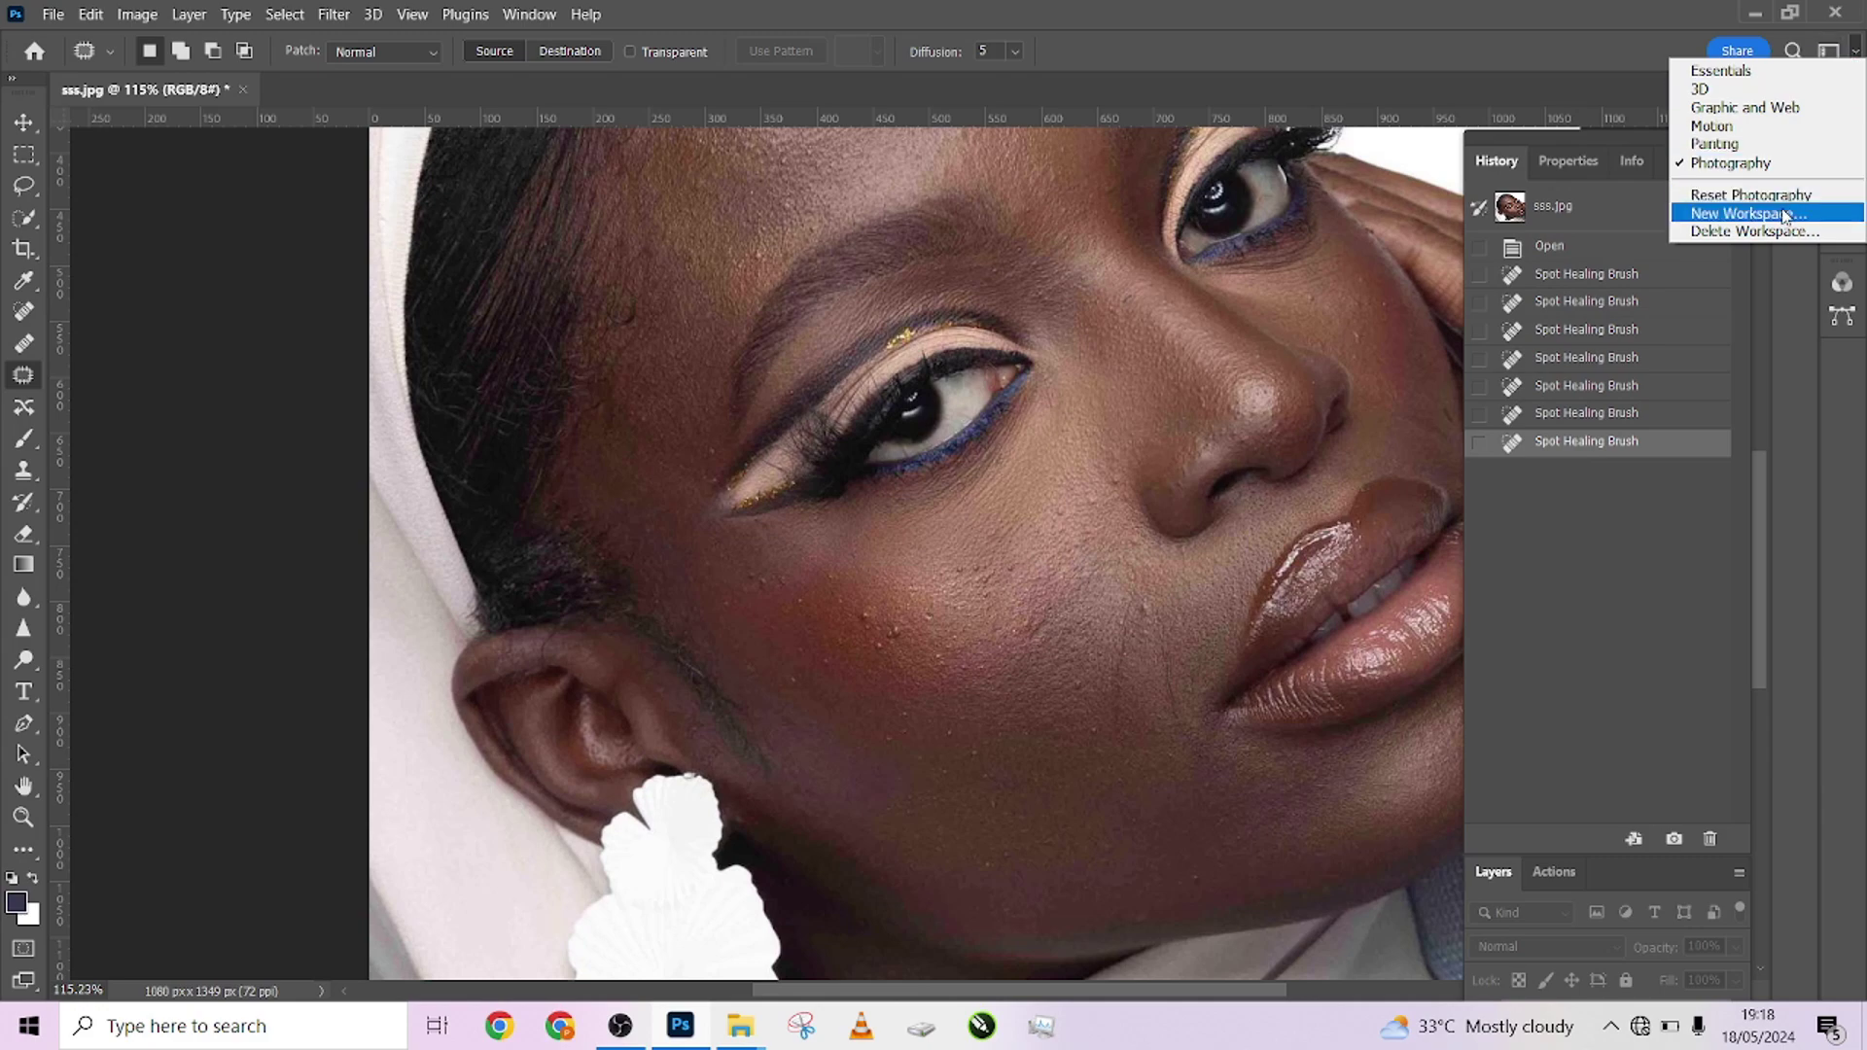
click(1750, 196)
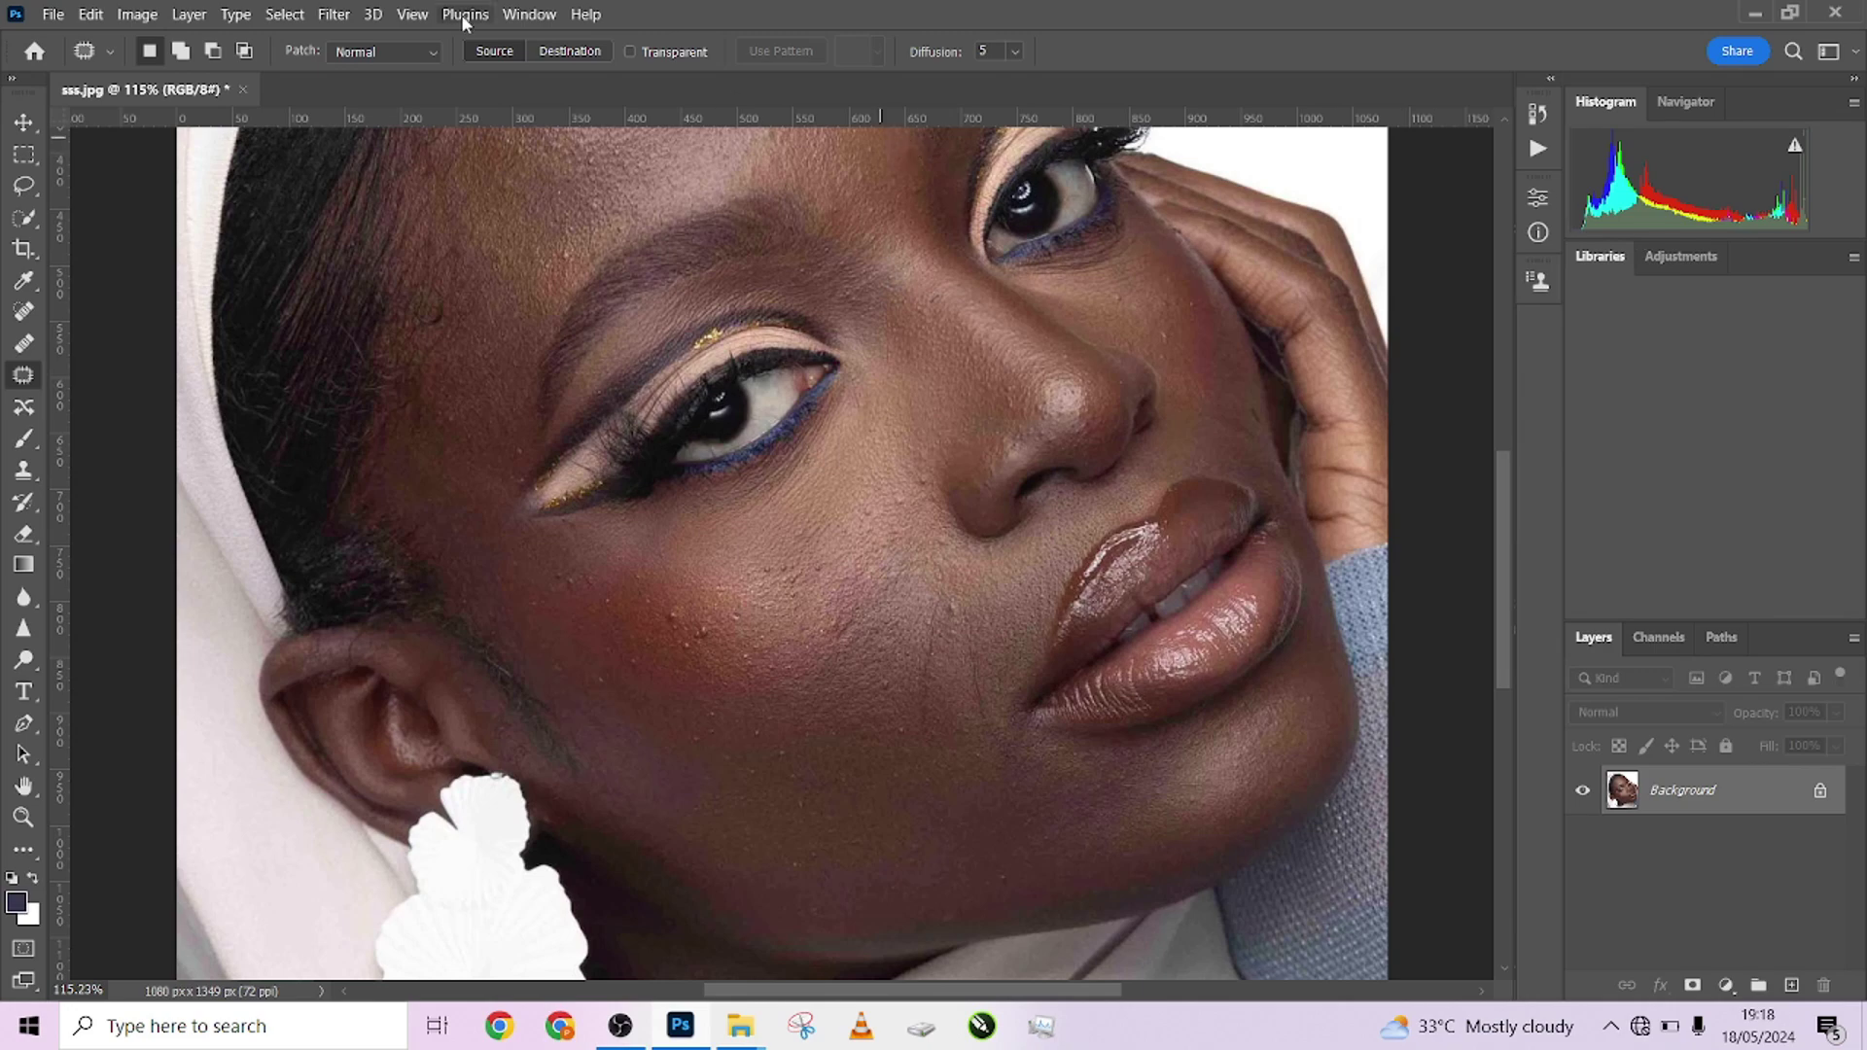
click(530, 15)
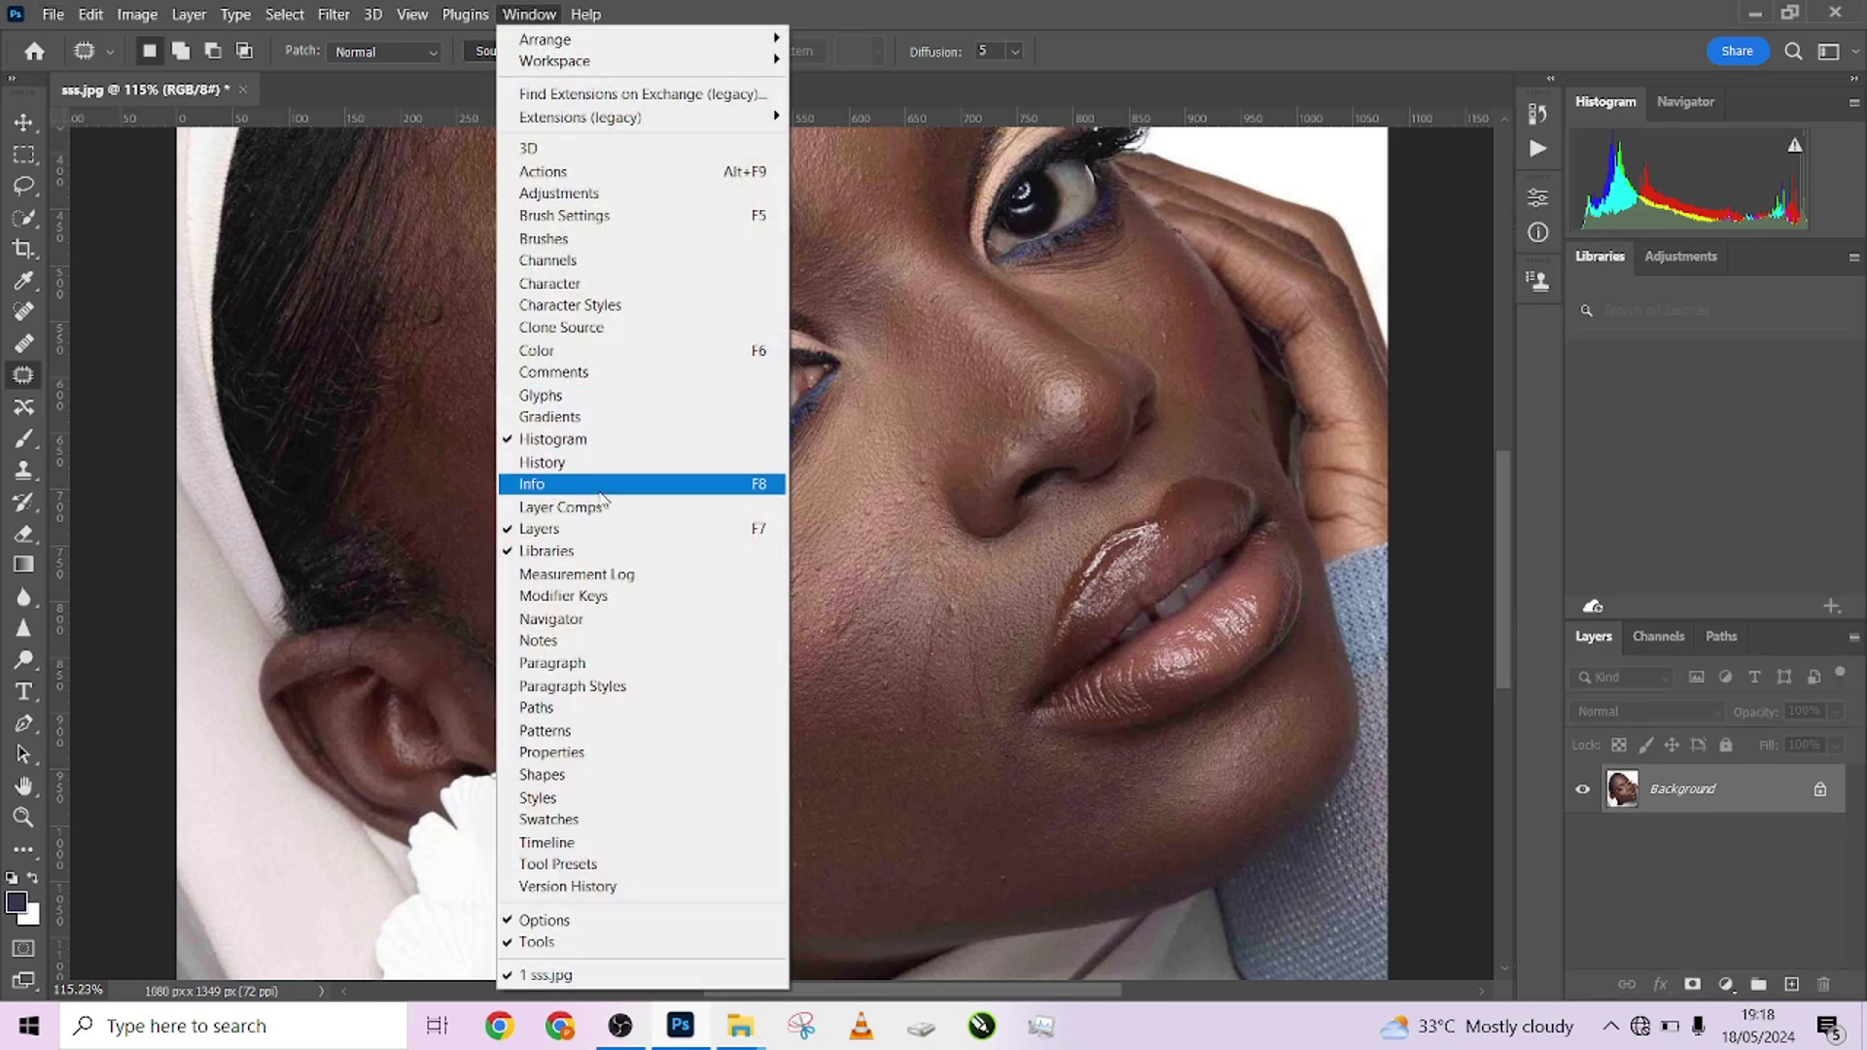
click(544, 453)
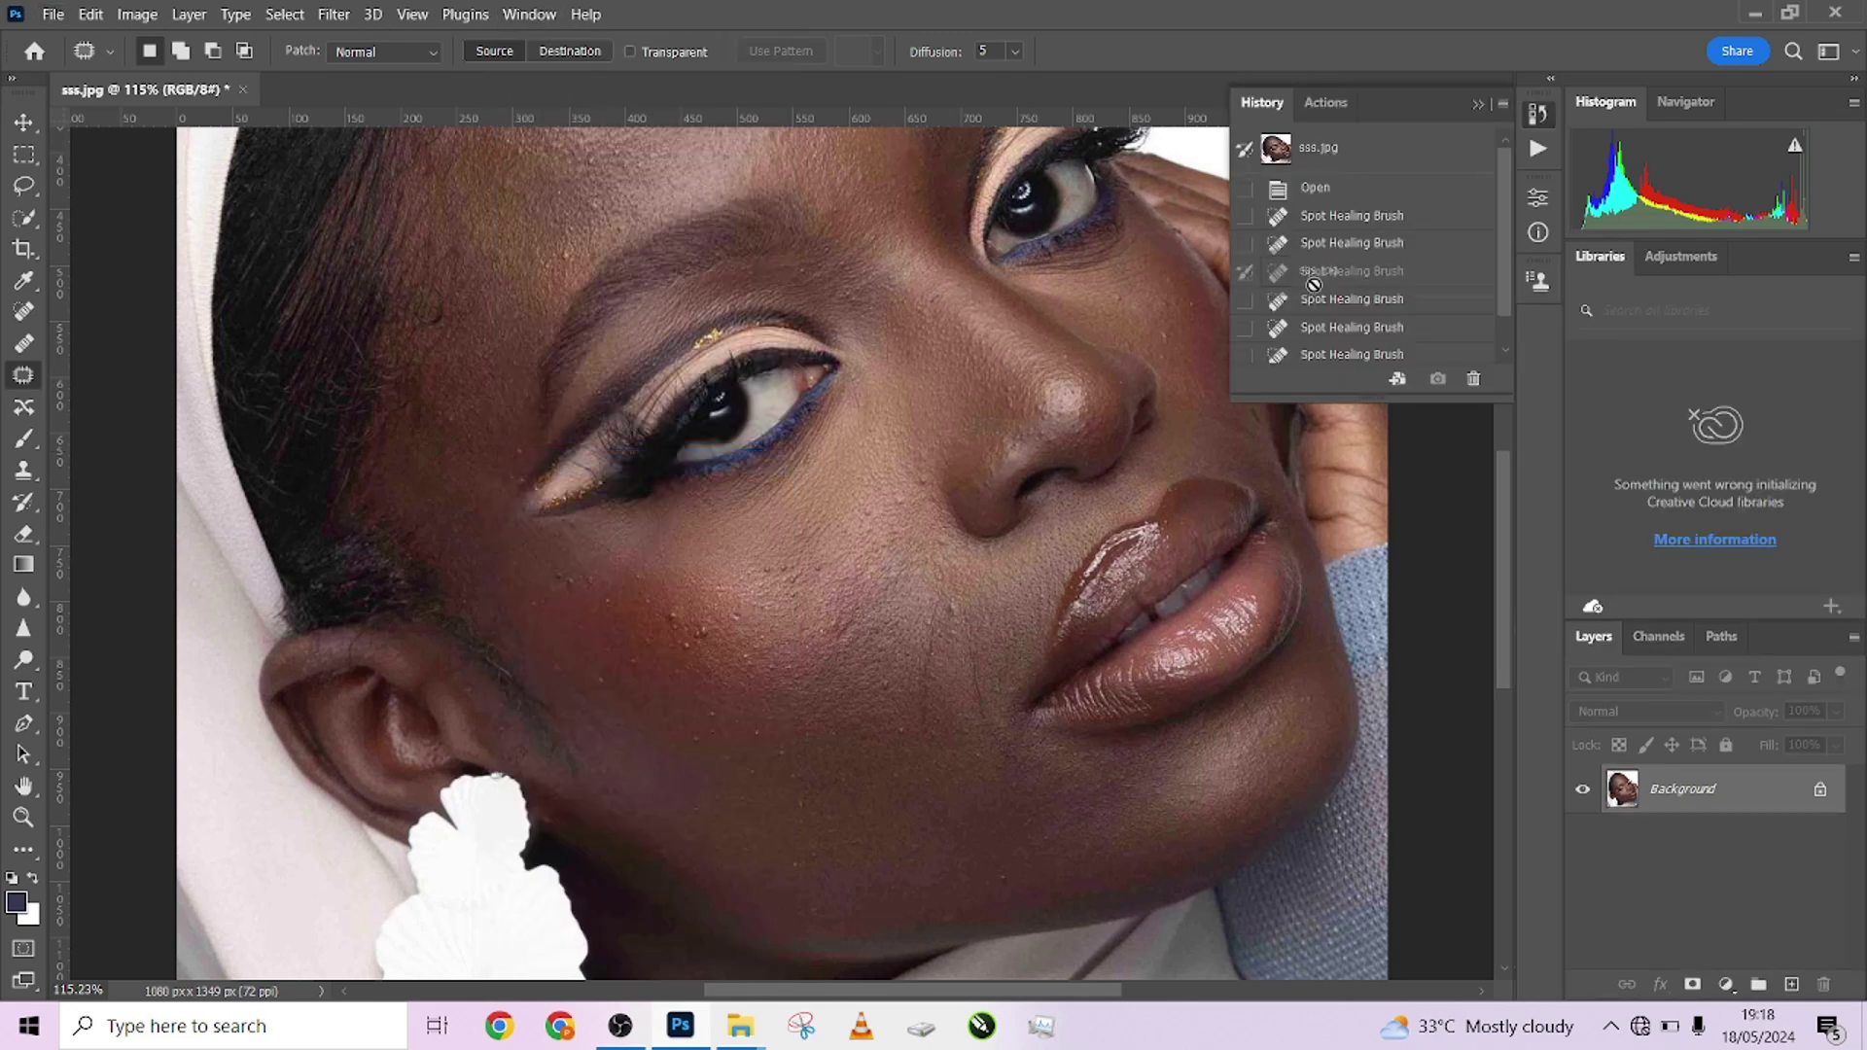
Move the History tab after the Actions tab in the Histogram panel group
drag(1386, 173, 1664, 107)
click(1604, 101)
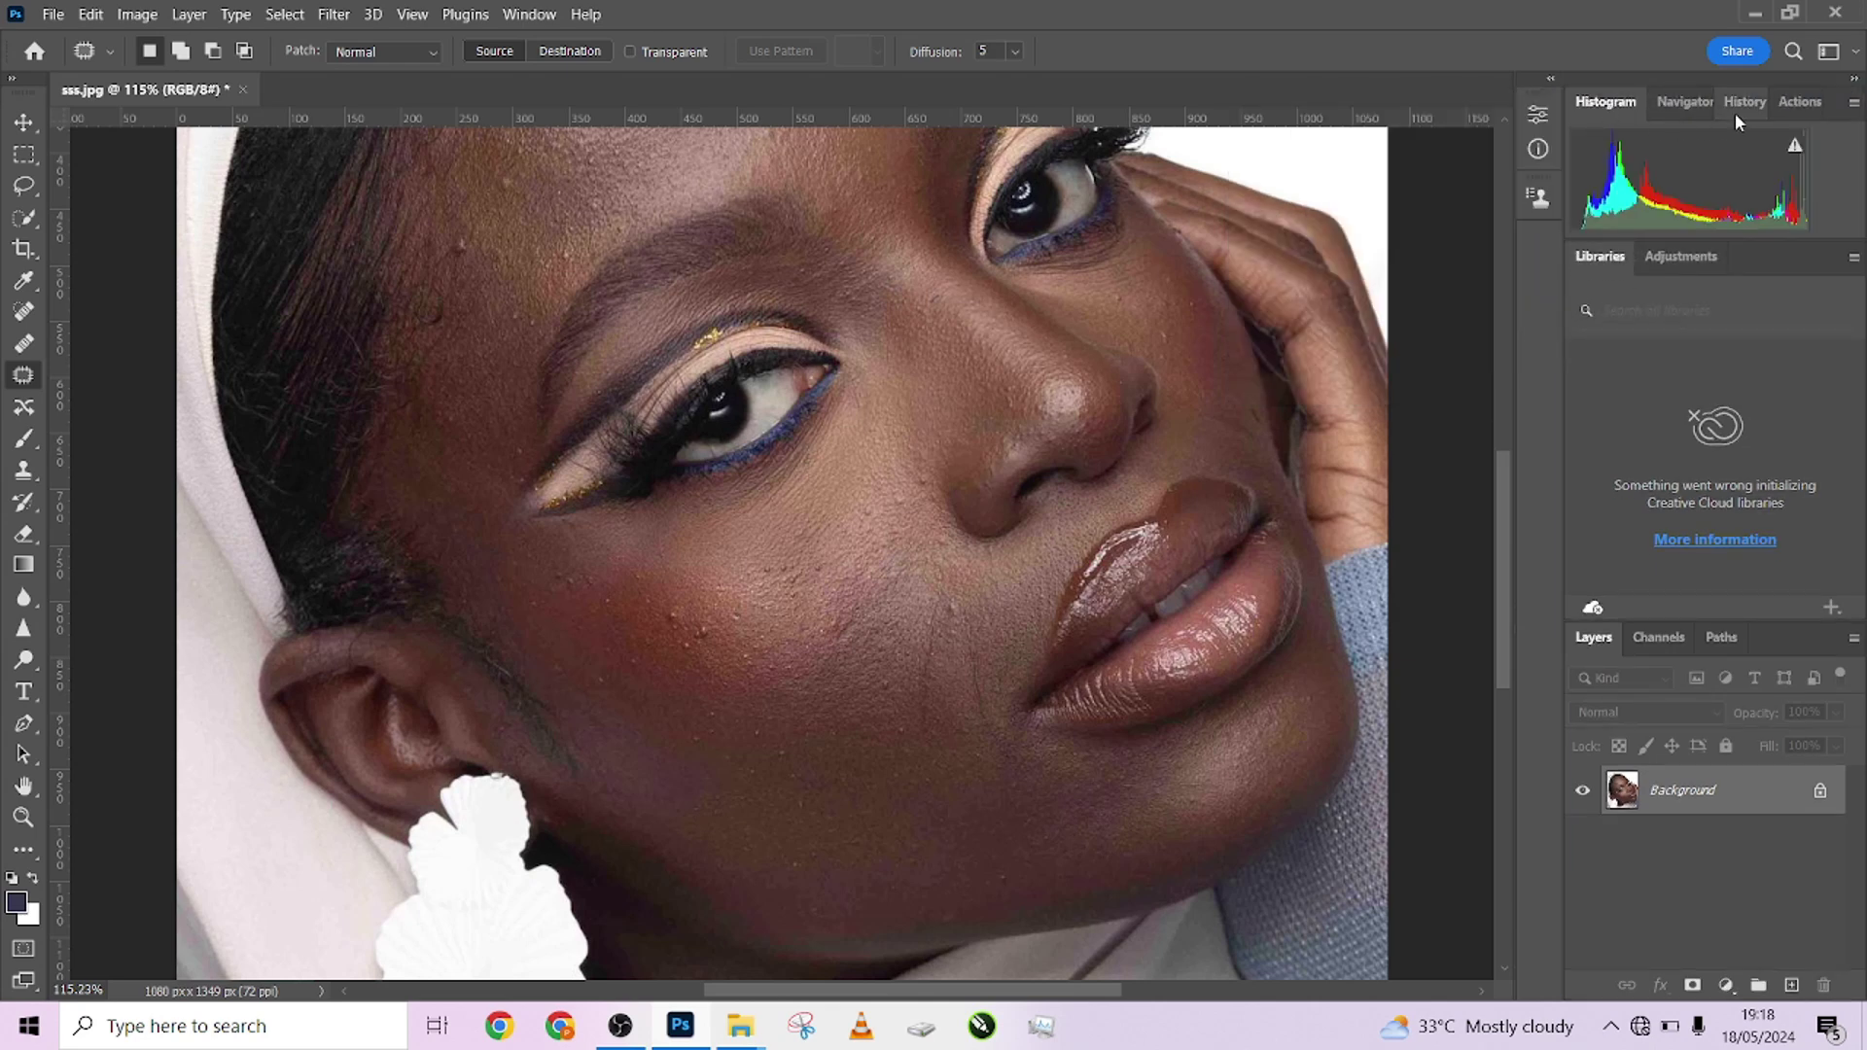
click(1785, 105)
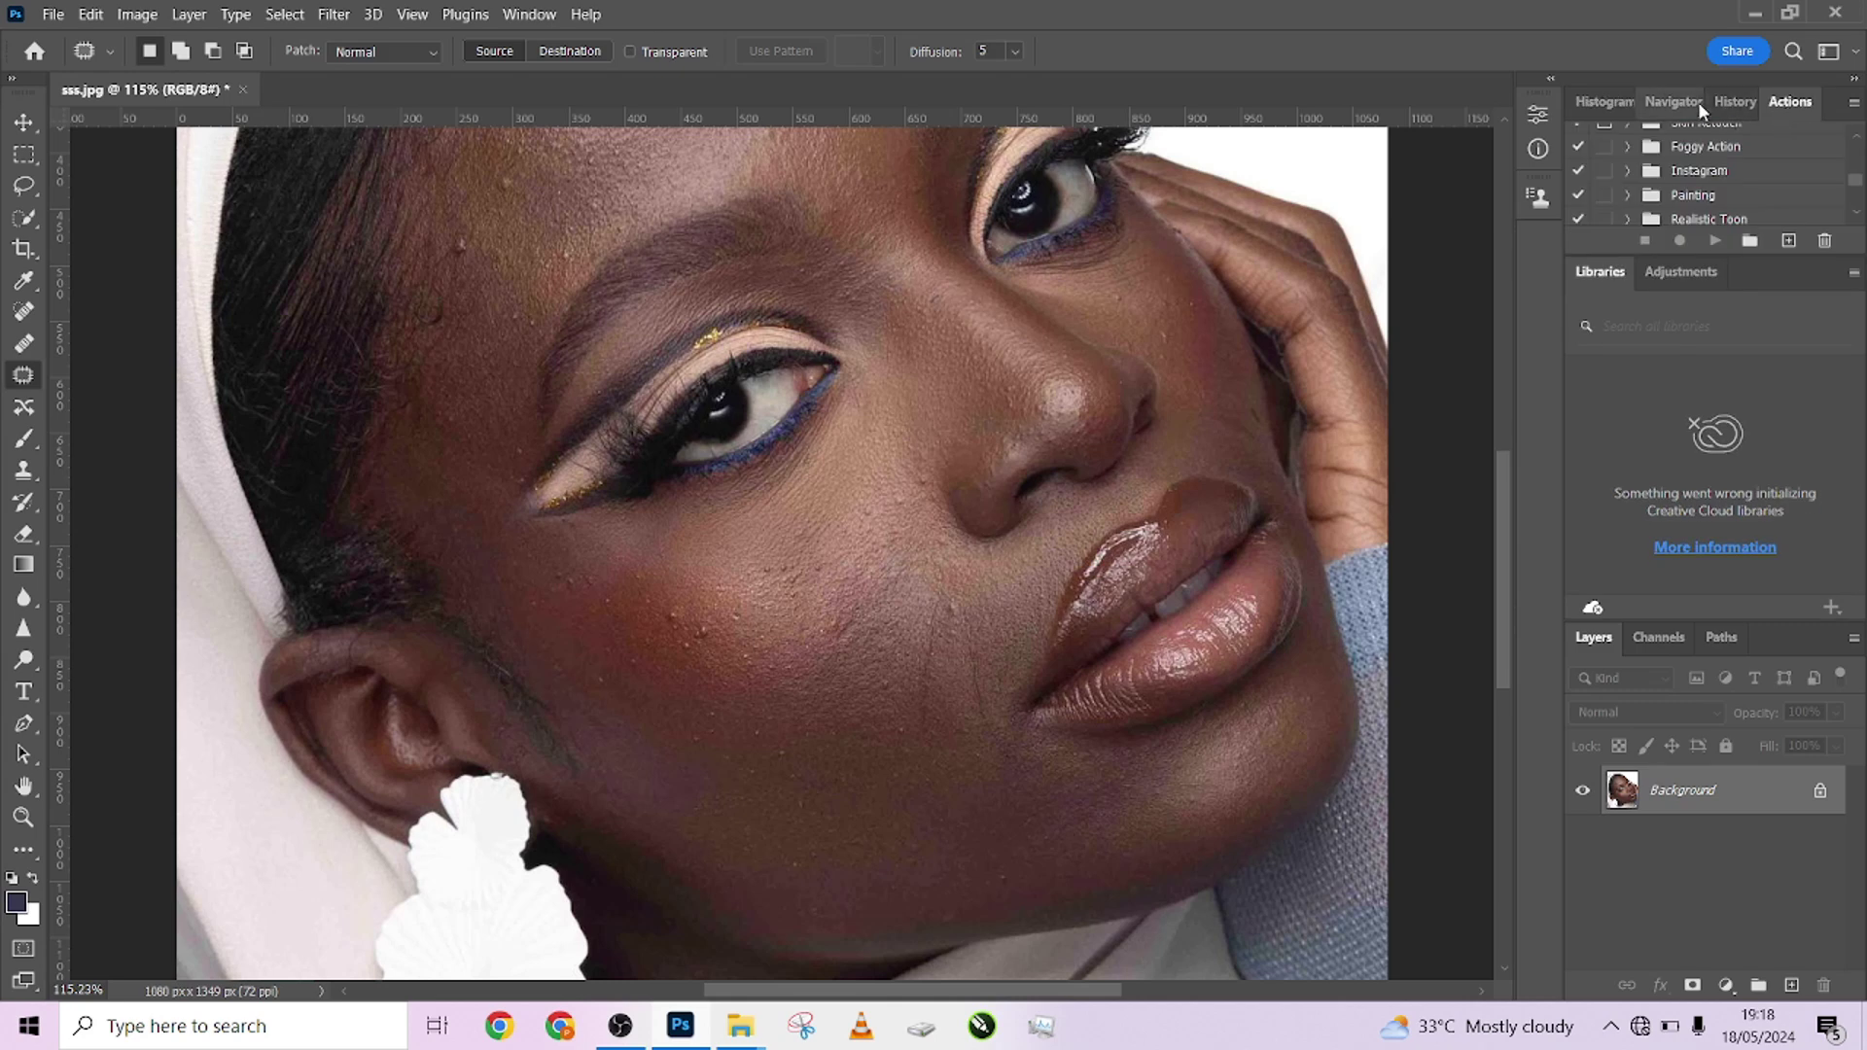
drag(1740, 111, 1790, 105)
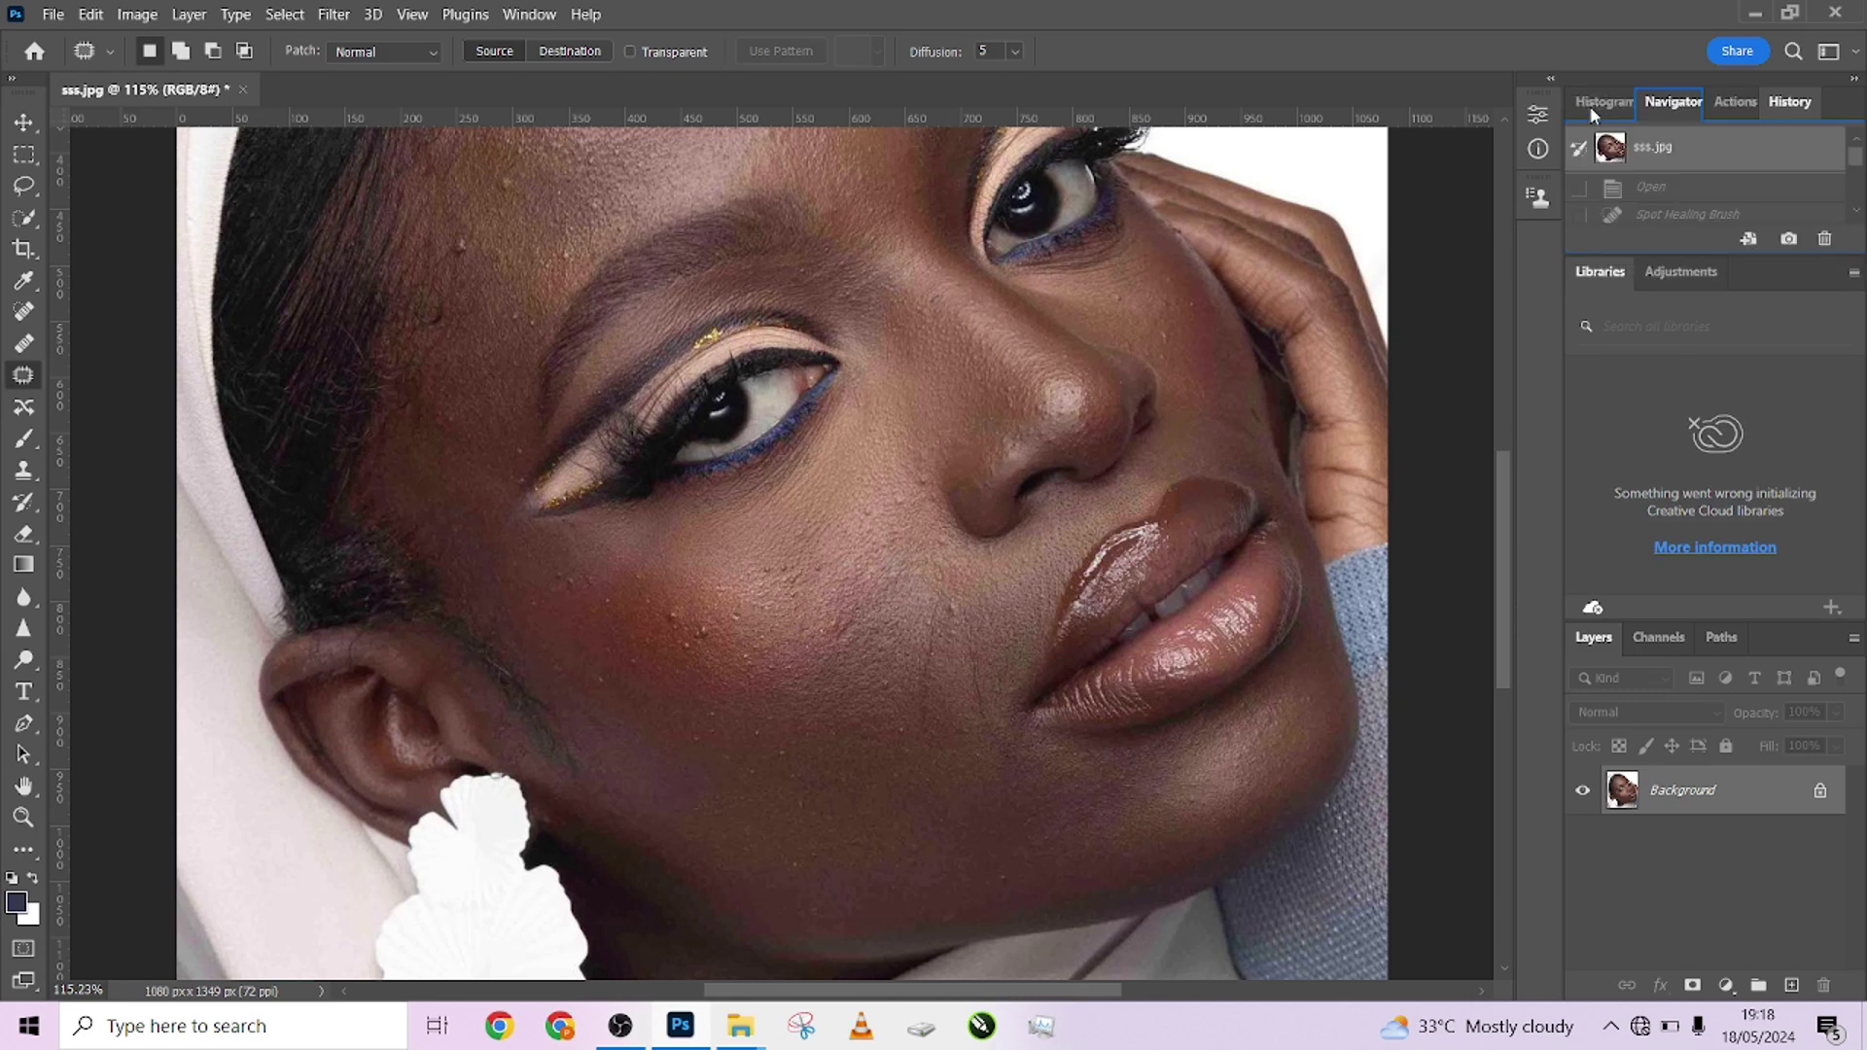
click(1734, 105)
click(1604, 101)
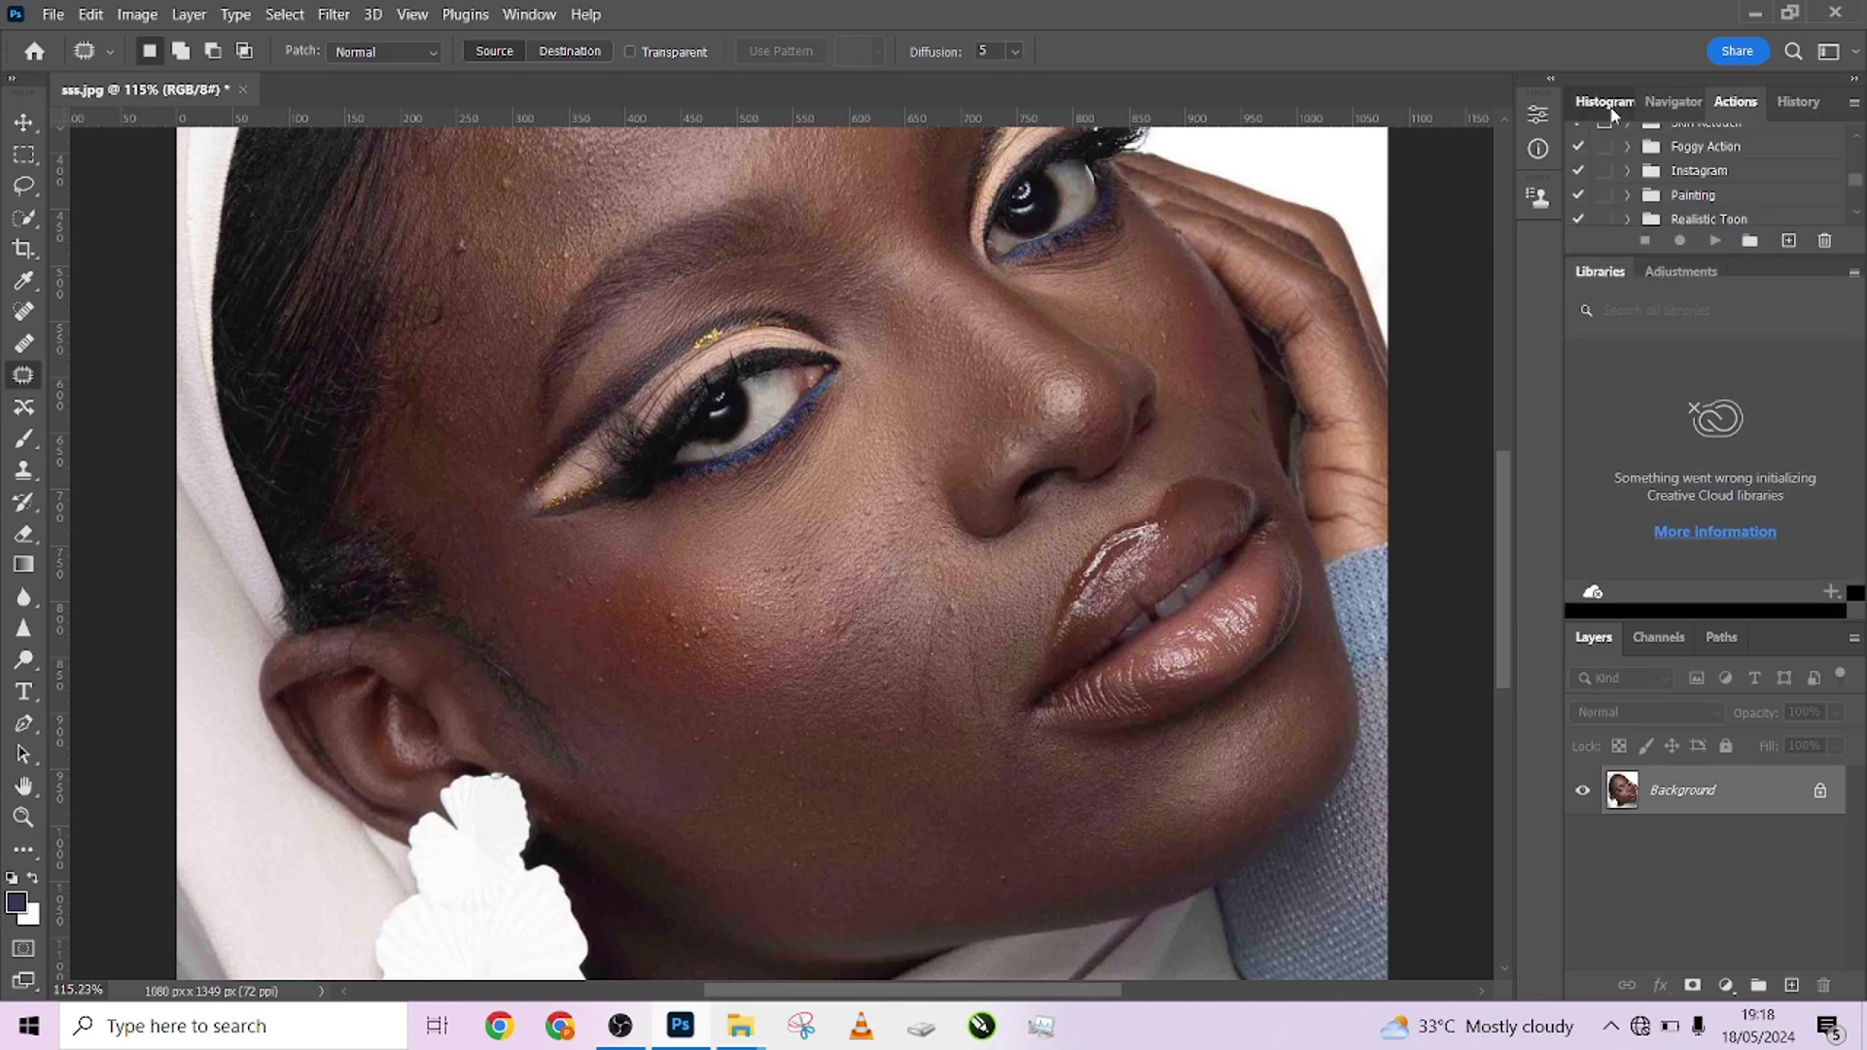
Close the Libraries panel and float the Layers panel over the canvas
drag(1781, 260, 1081, 183)
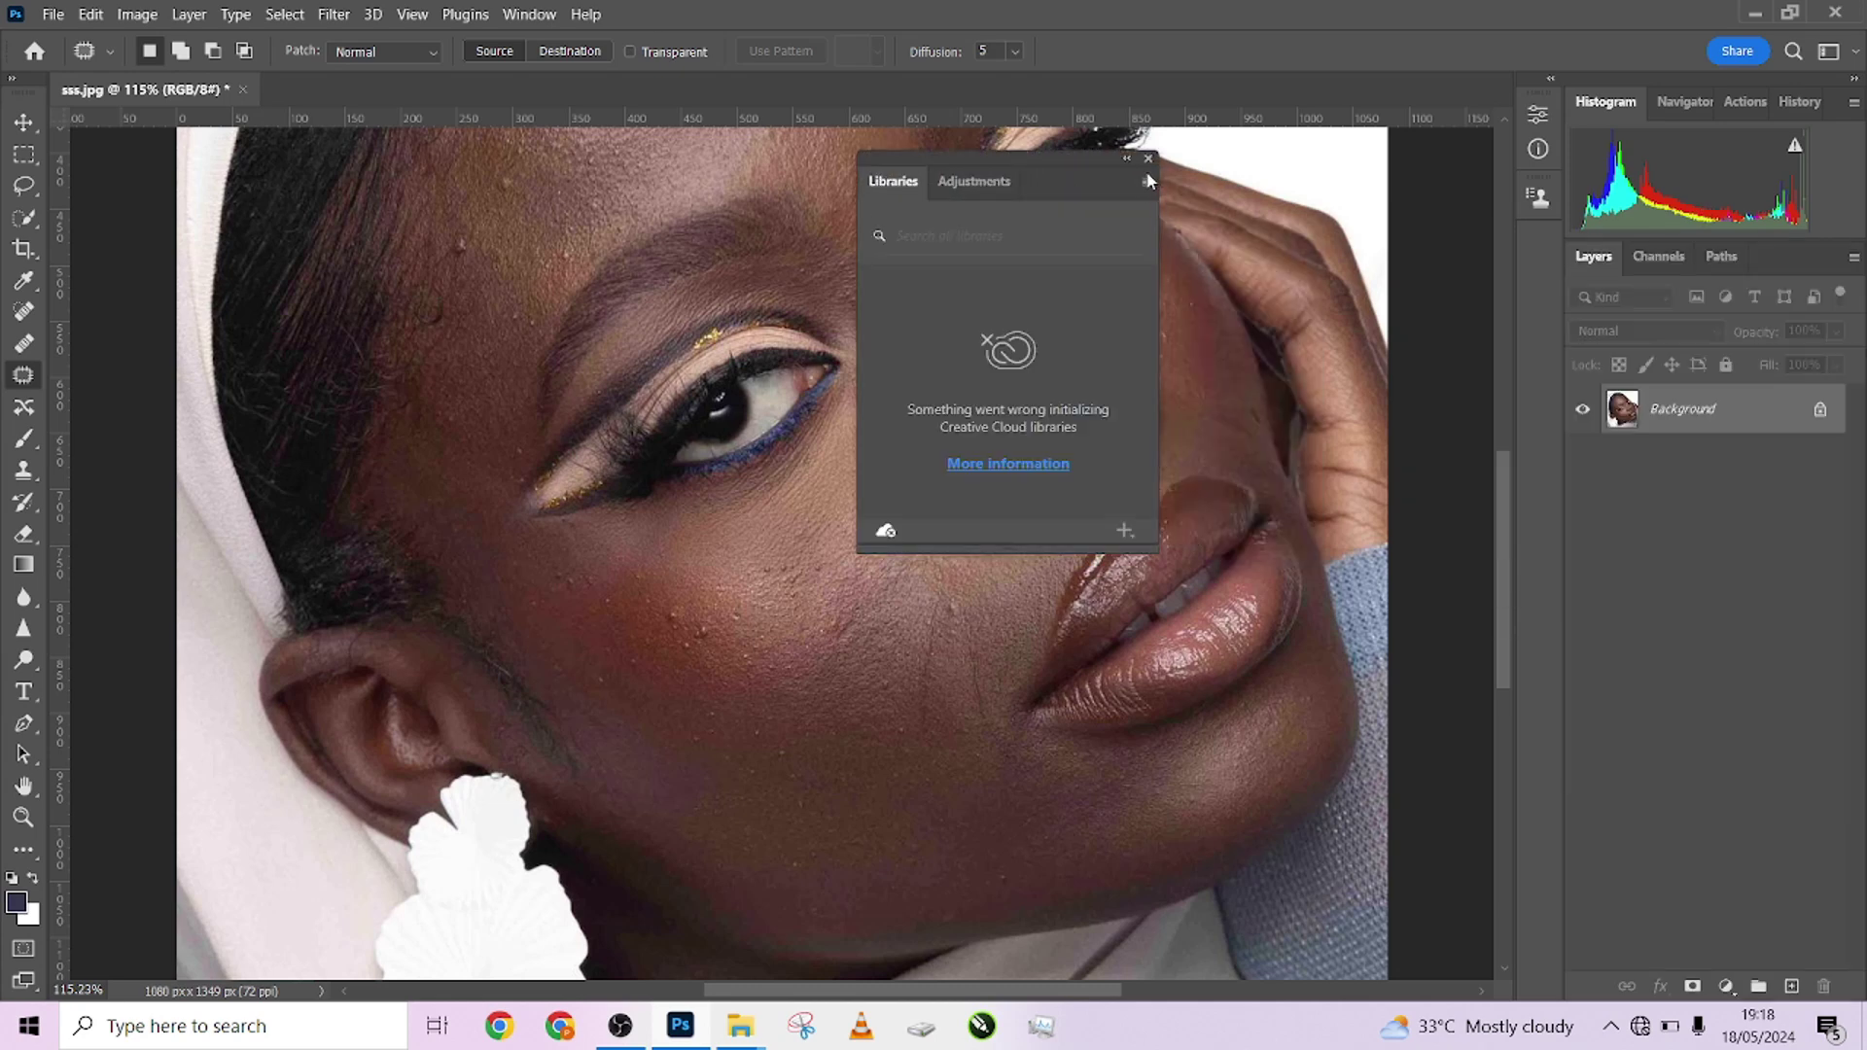
click(1149, 159)
drag(1779, 416, 1775, 580)
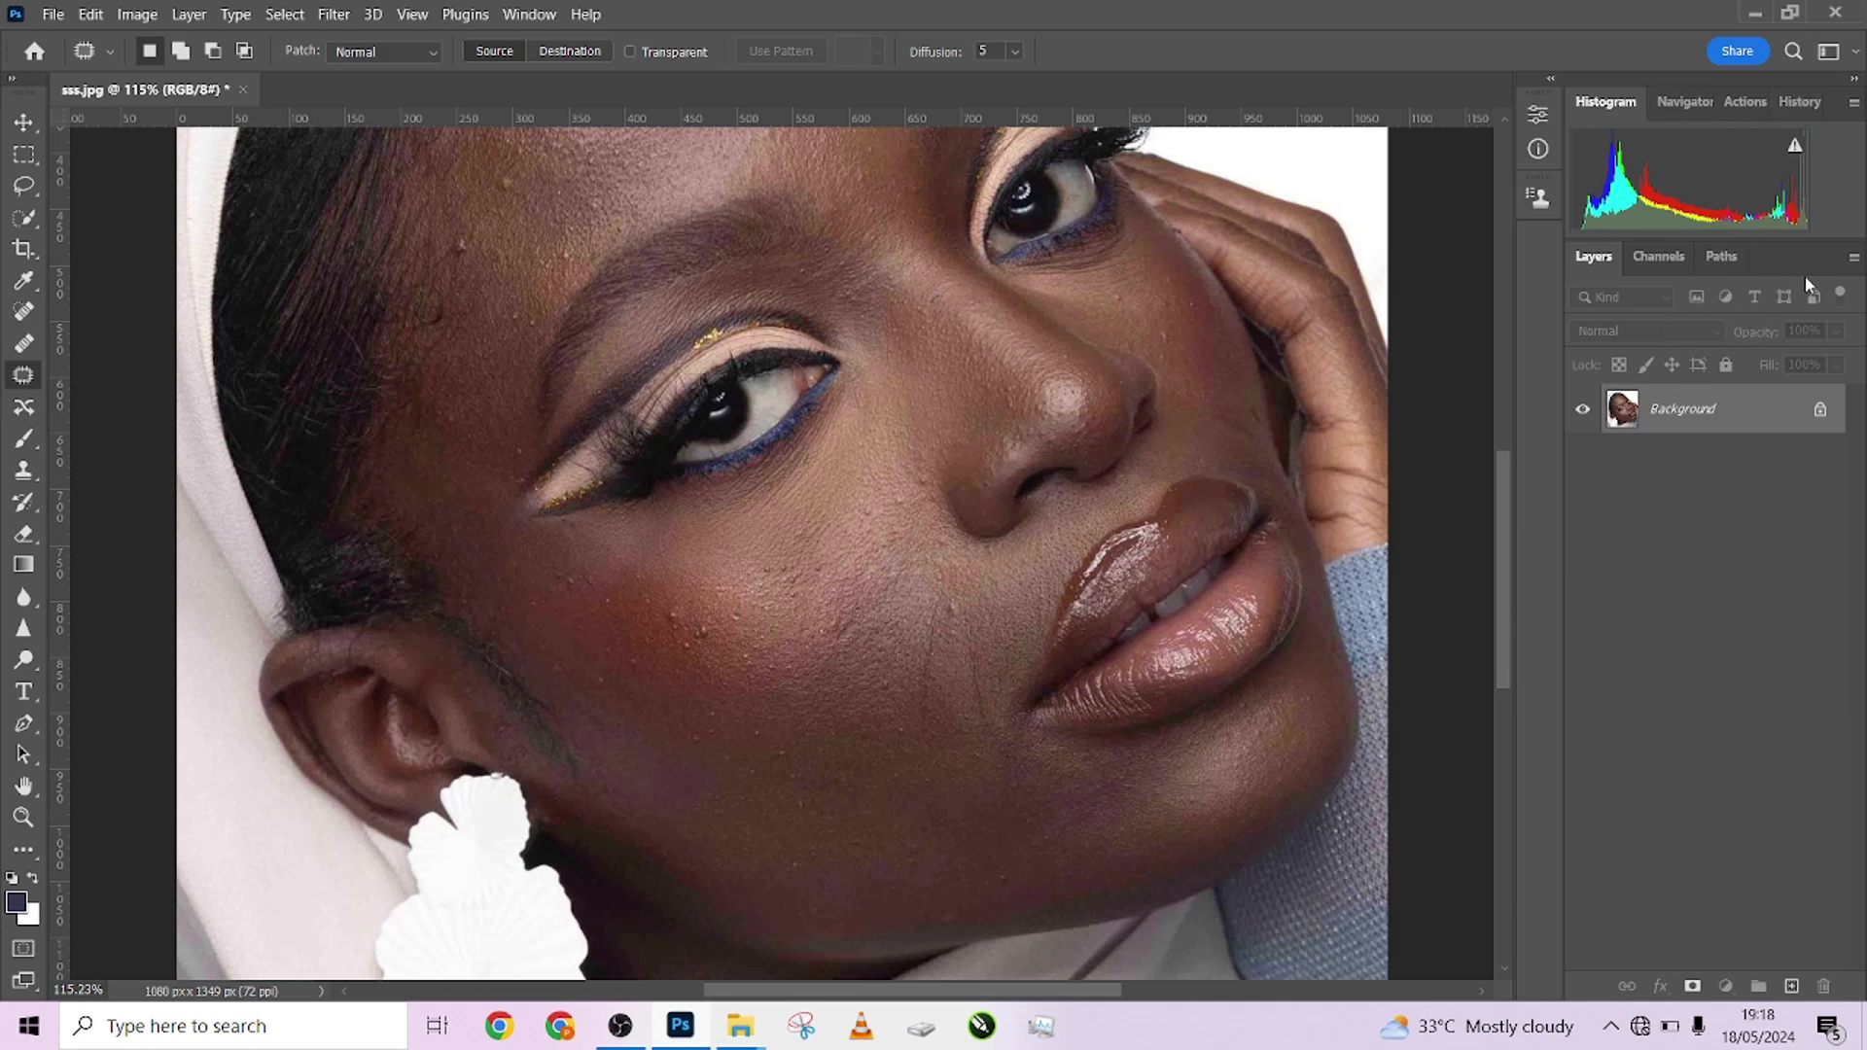
drag(1806, 263, 1470, 171)
Show the Actions panel and patch out two bumps on the cheek
click(1766, 101)
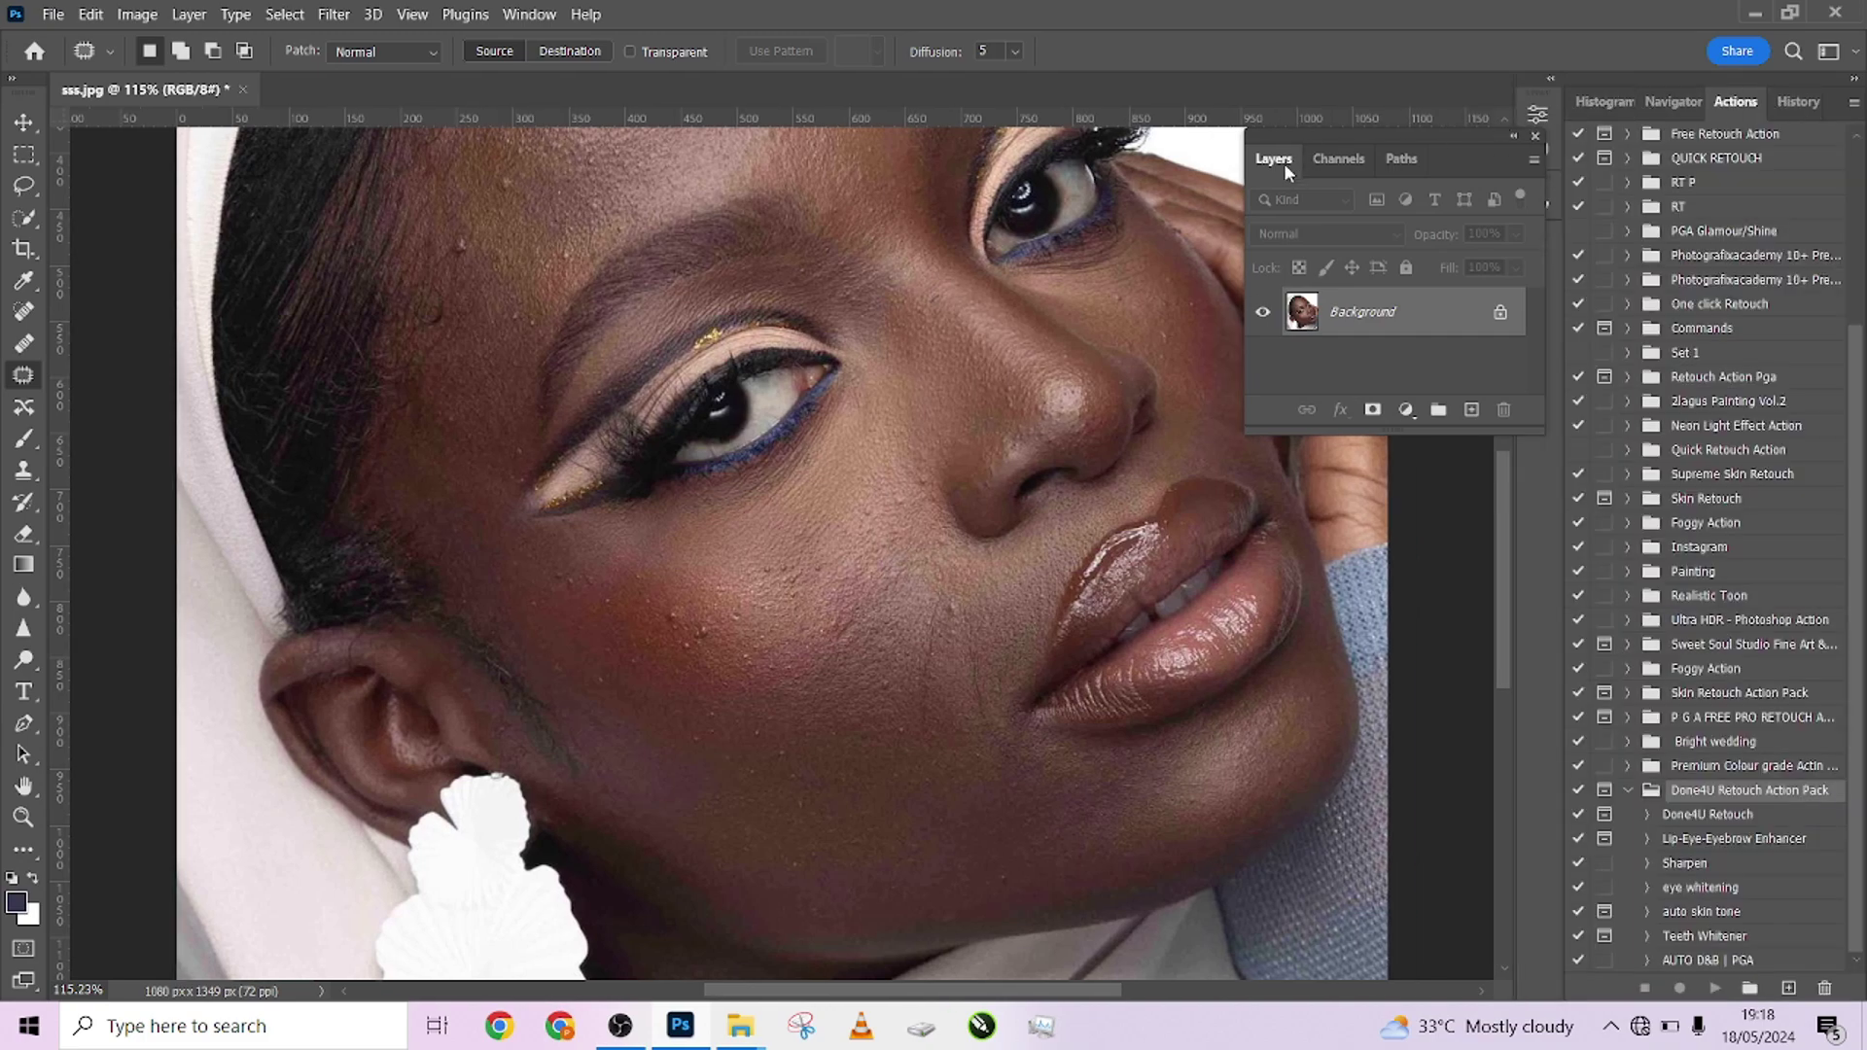
scroll(685, 611, up, 2)
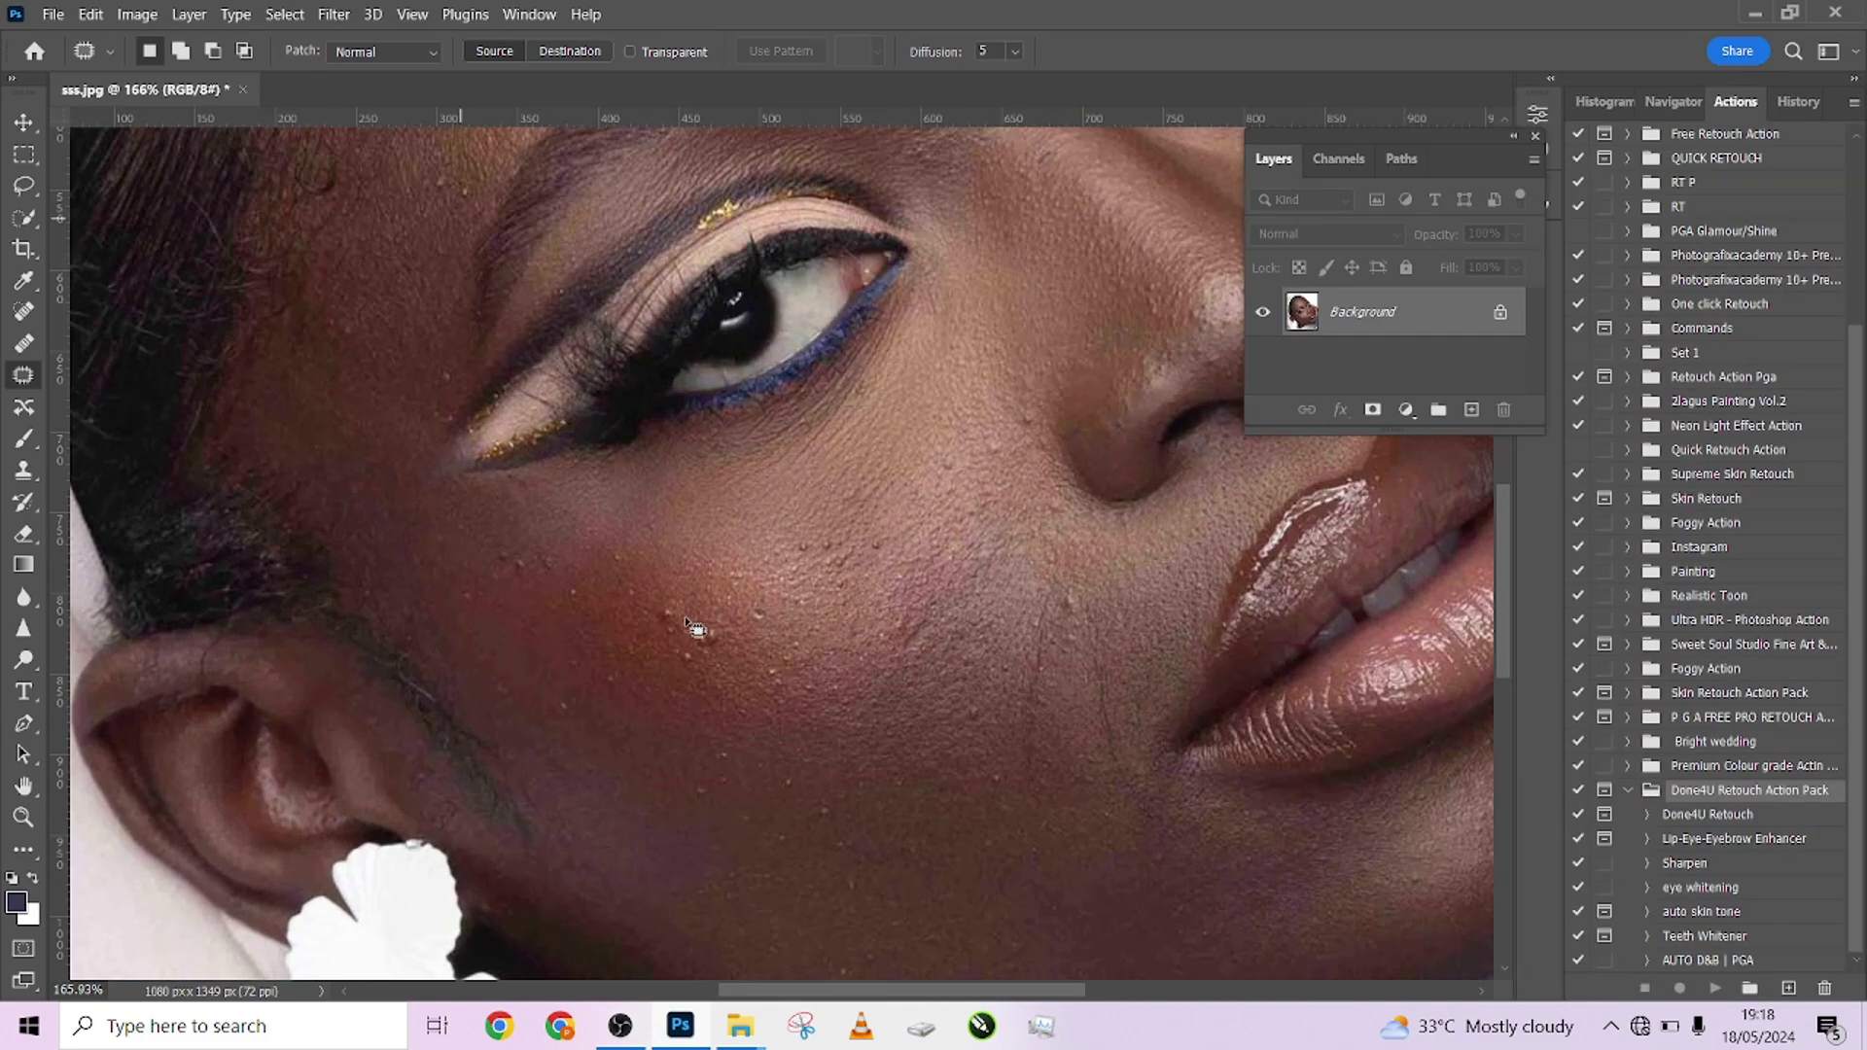
mouse_move(692, 627)
mouse_down()
mouse_move(667, 603)
mouse_move(654, 622)
mouse_move(691, 627)
mouse_move(684, 571)
mouse_move(706, 661)
mouse_move(702, 623)
mouse_move(731, 642)
mouse_move(708, 671)
mouse_move(722, 665)
mouse_move(687, 595)
mouse_up()
key(ctrl+d)
mouse_move(562, 552)
mouse_down()
mouse_move(586, 576)
mouse_move(518, 578)
mouse_move(549, 530)
mouse_up()
key(ctrl+d)
Patch a lower-cheek blemish with clean skin from above, then recentre the face
scroll(654, 633, down, 3)
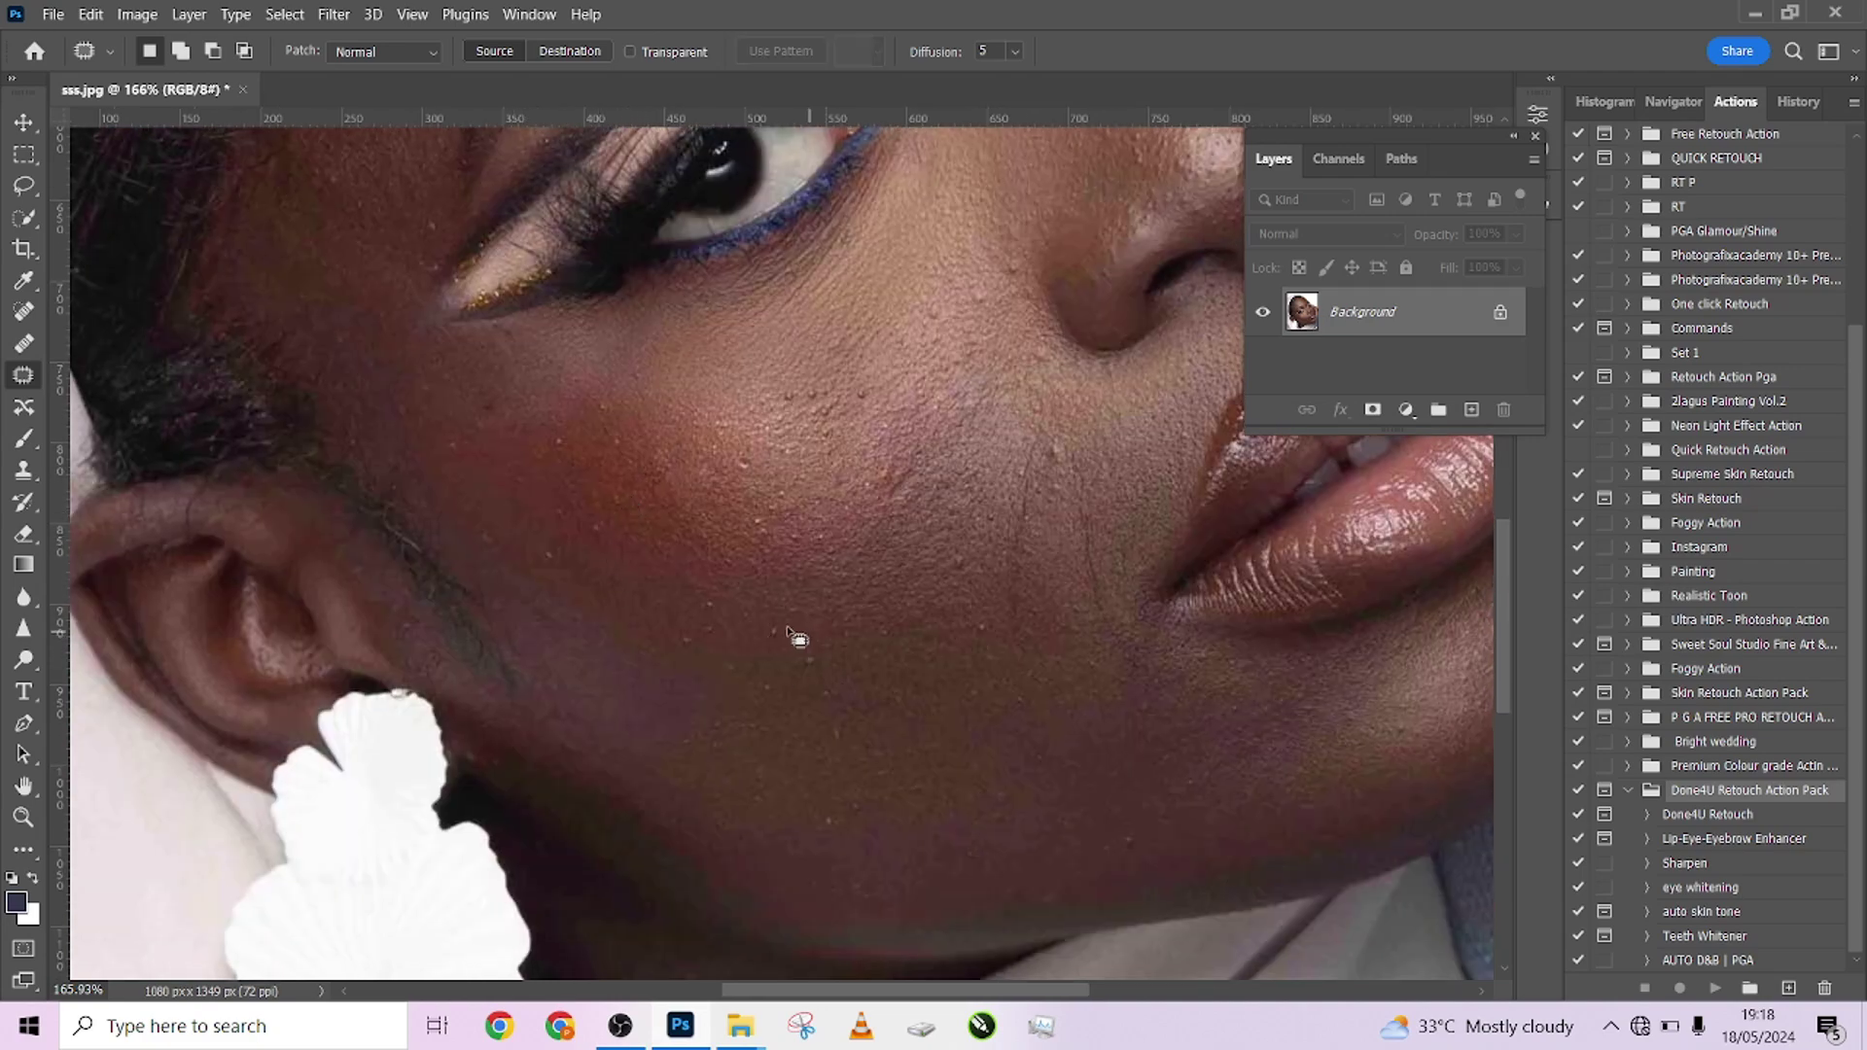
mouse_move(790, 627)
mouse_down()
mouse_move(838, 668)
mouse_move(751, 627)
mouse_move(812, 626)
mouse_move(834, 667)
mouse_up()
key(ctrl+d)
drag(976, 792, 738, 688)
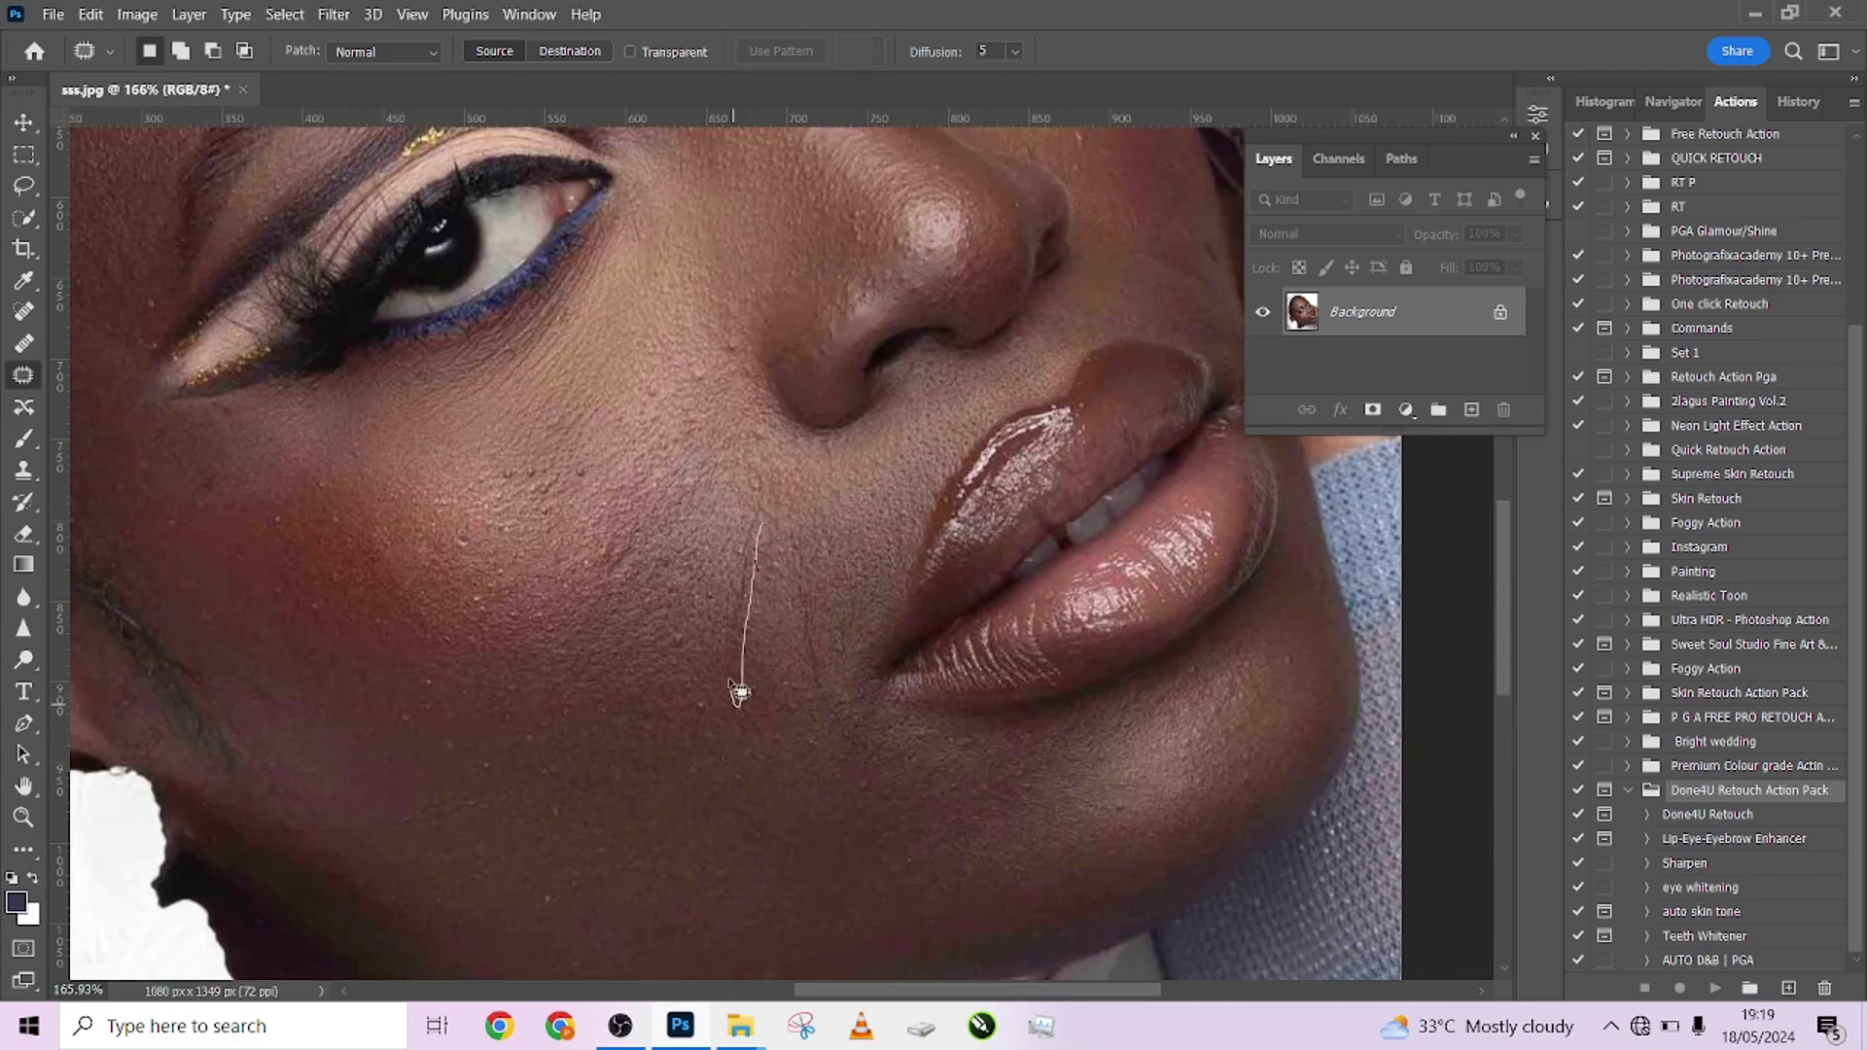
scroll(698, 667, down, 5)
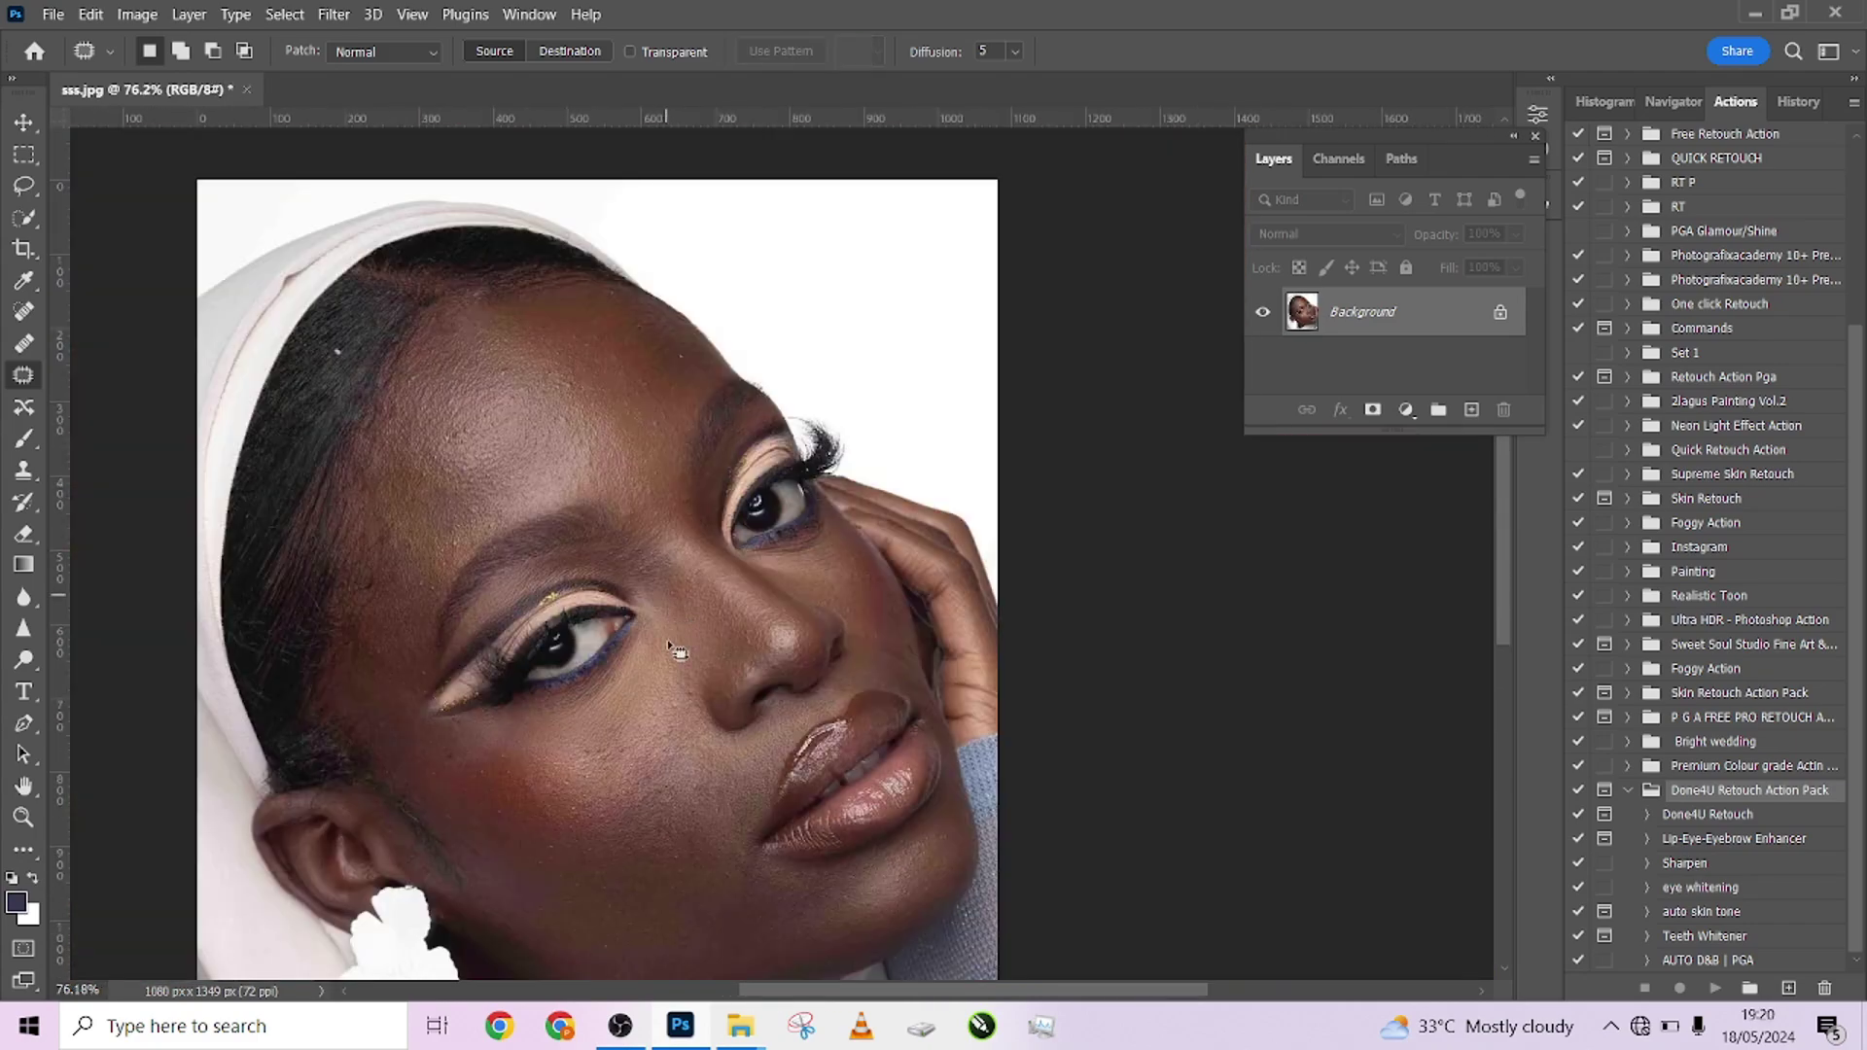
drag(677, 652, 778, 586)
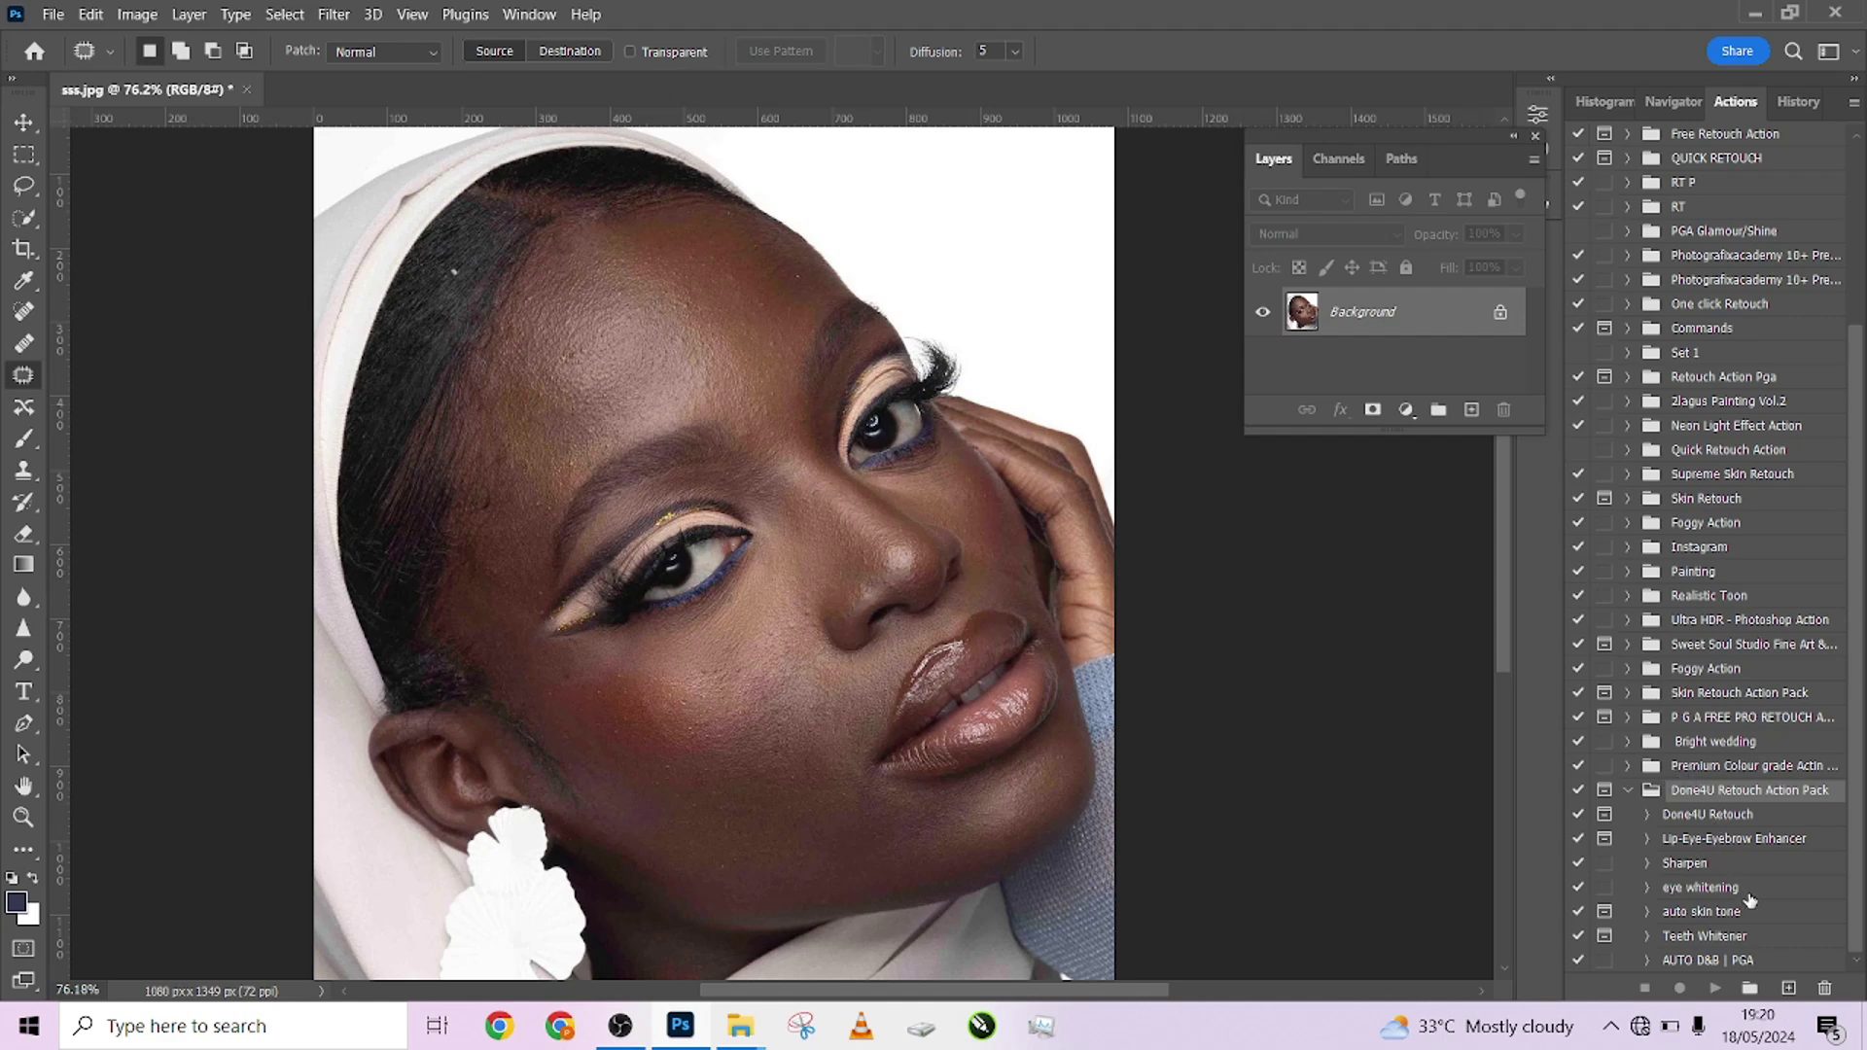
Run the eye whitening action and paint whitening onto the left eye's white
click(1711, 888)
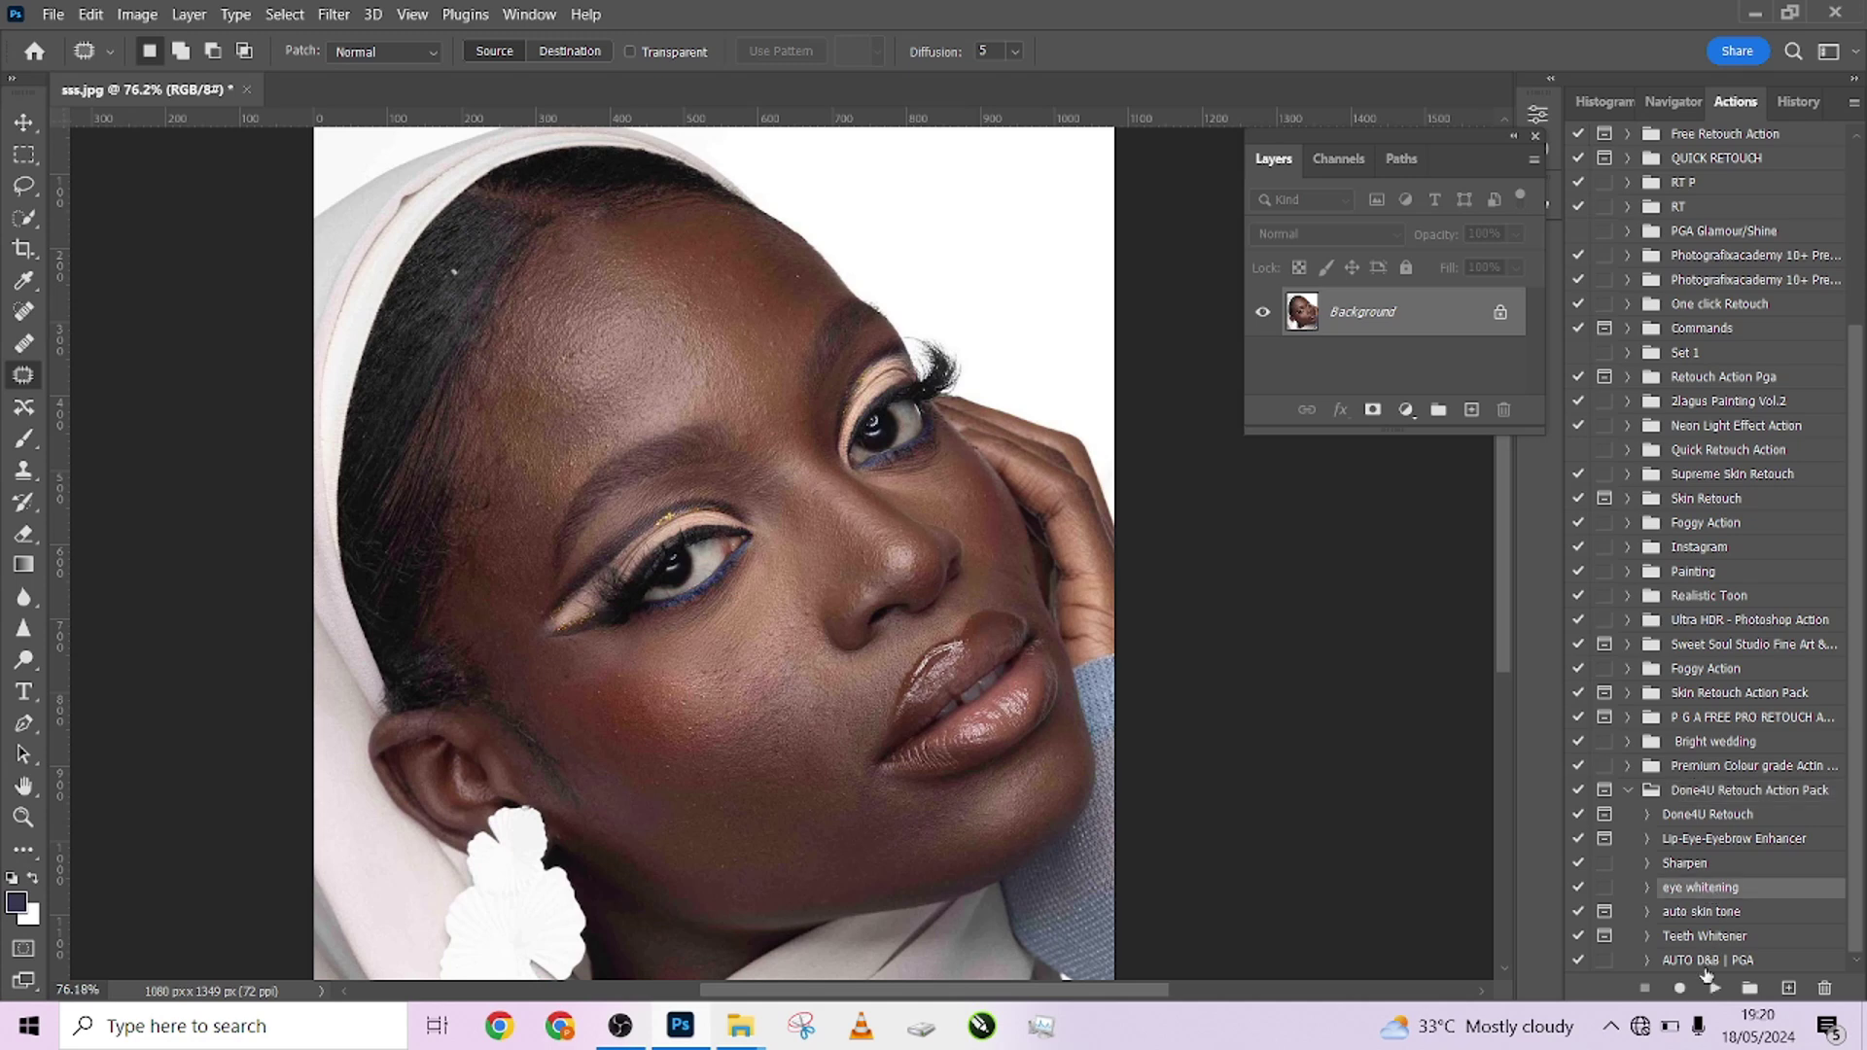
click(1714, 987)
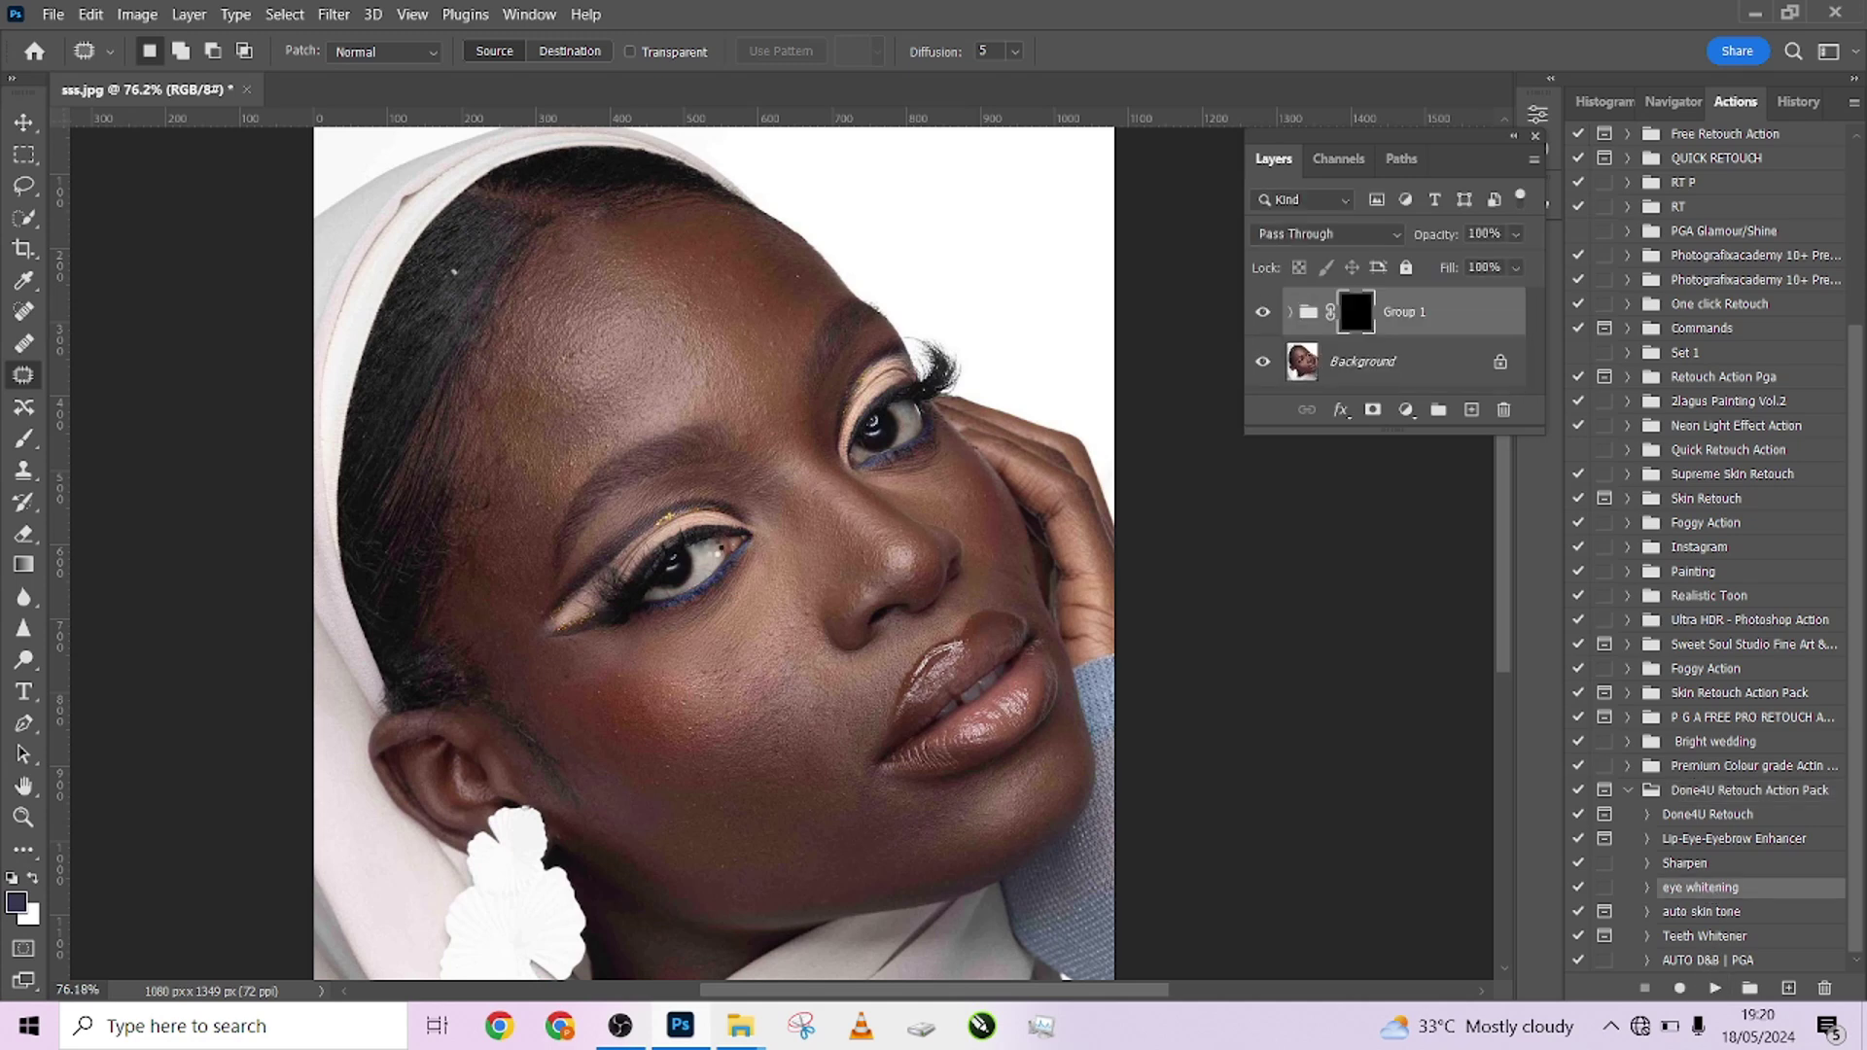
scroll(707, 556, up, 5)
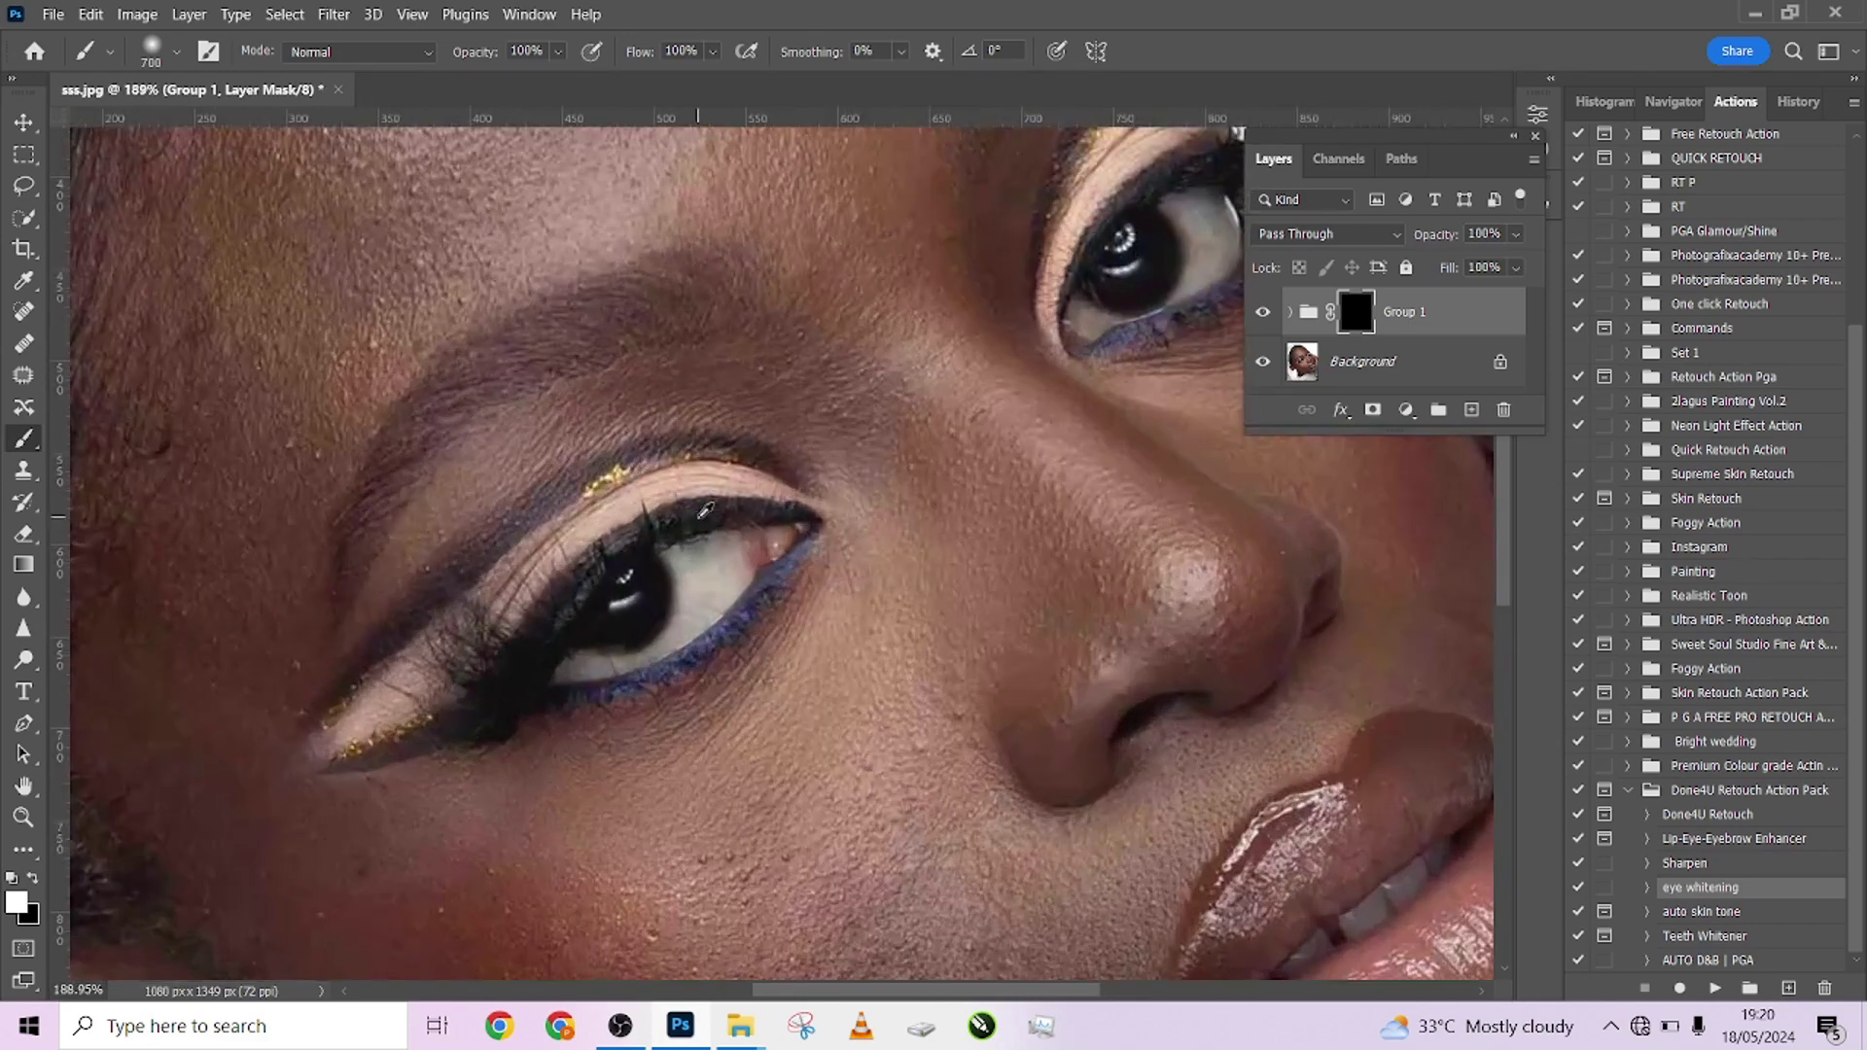
mouse_move(709, 538)
mouse_down()
mouse_move(605, 572)
mouse_move(394, 570)
mouse_up()
mouse_move(673, 562)
mouse_down()
mouse_move(683, 624)
mouse_move(744, 545)
mouse_move(686, 551)
mouse_move(737, 562)
mouse_move(698, 566)
mouse_move(722, 571)
mouse_move(684, 612)
mouse_move(689, 573)
mouse_move(678, 630)
mouse_move(579, 666)
mouse_move(656, 658)
mouse_up()
key(bracketleft)
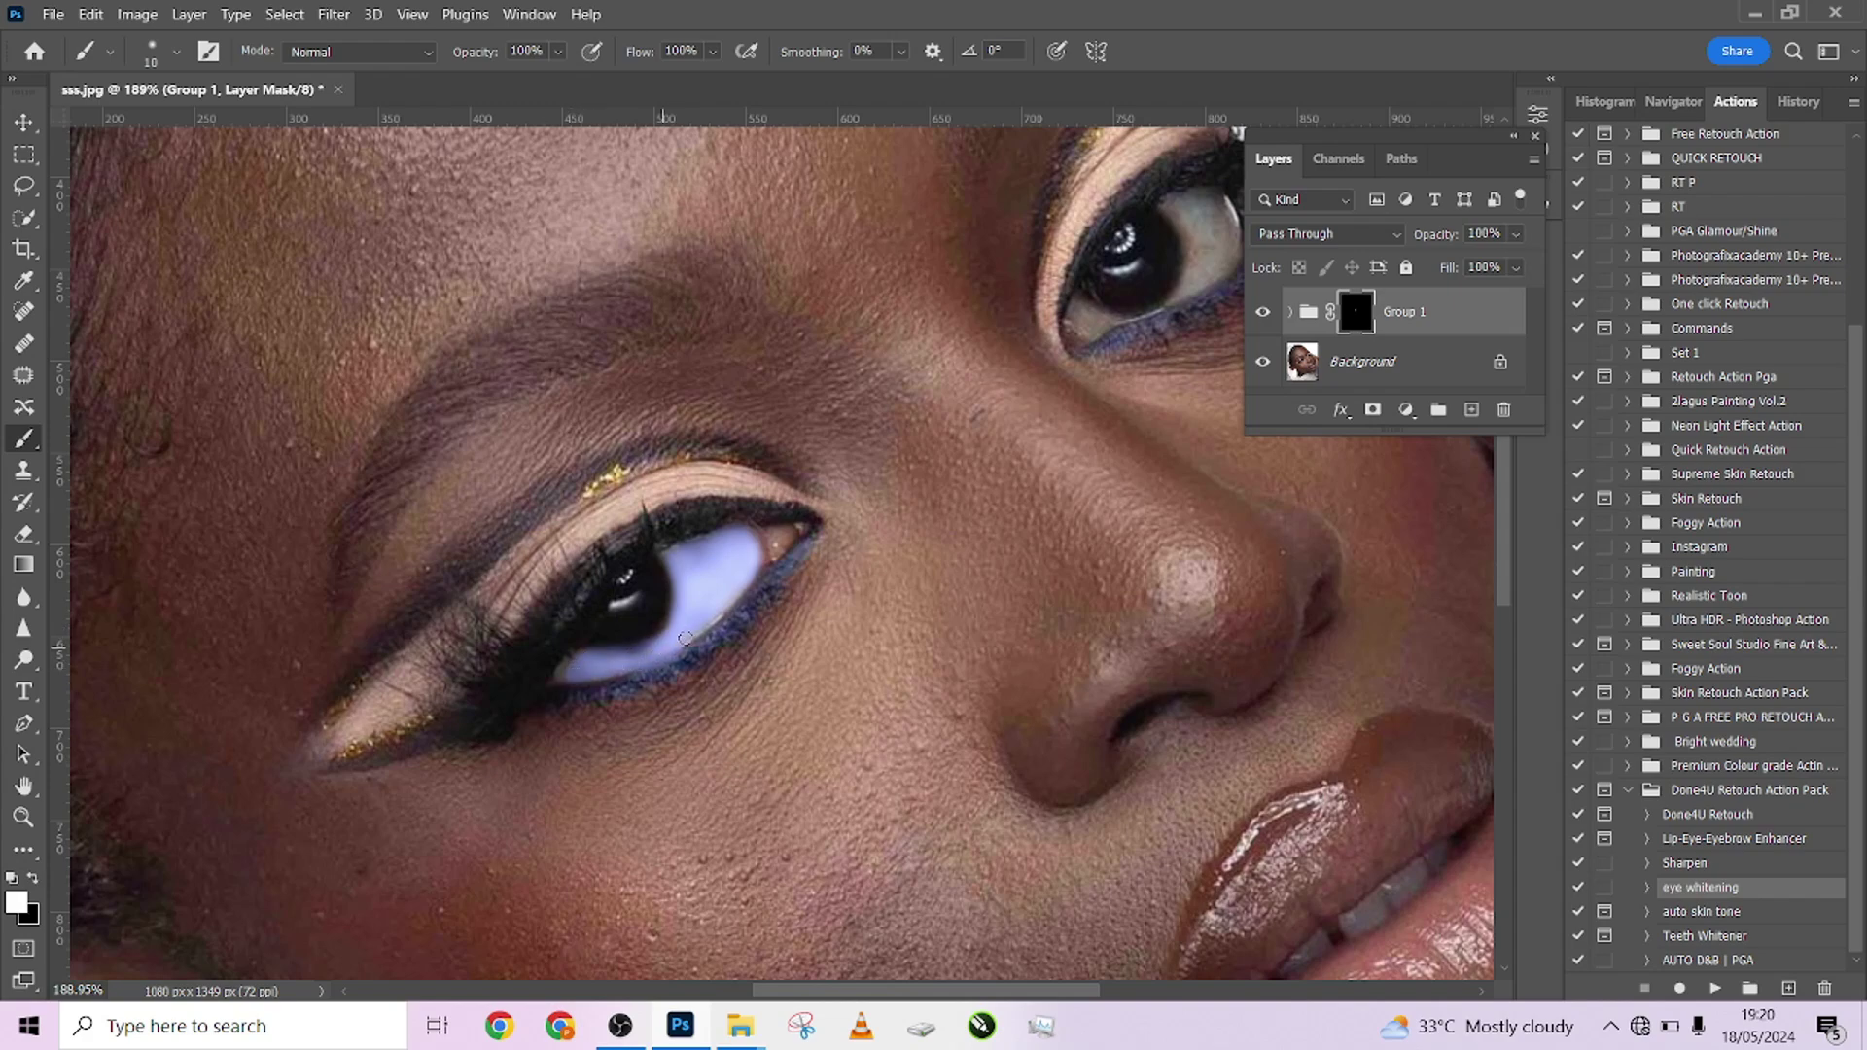
key(x)
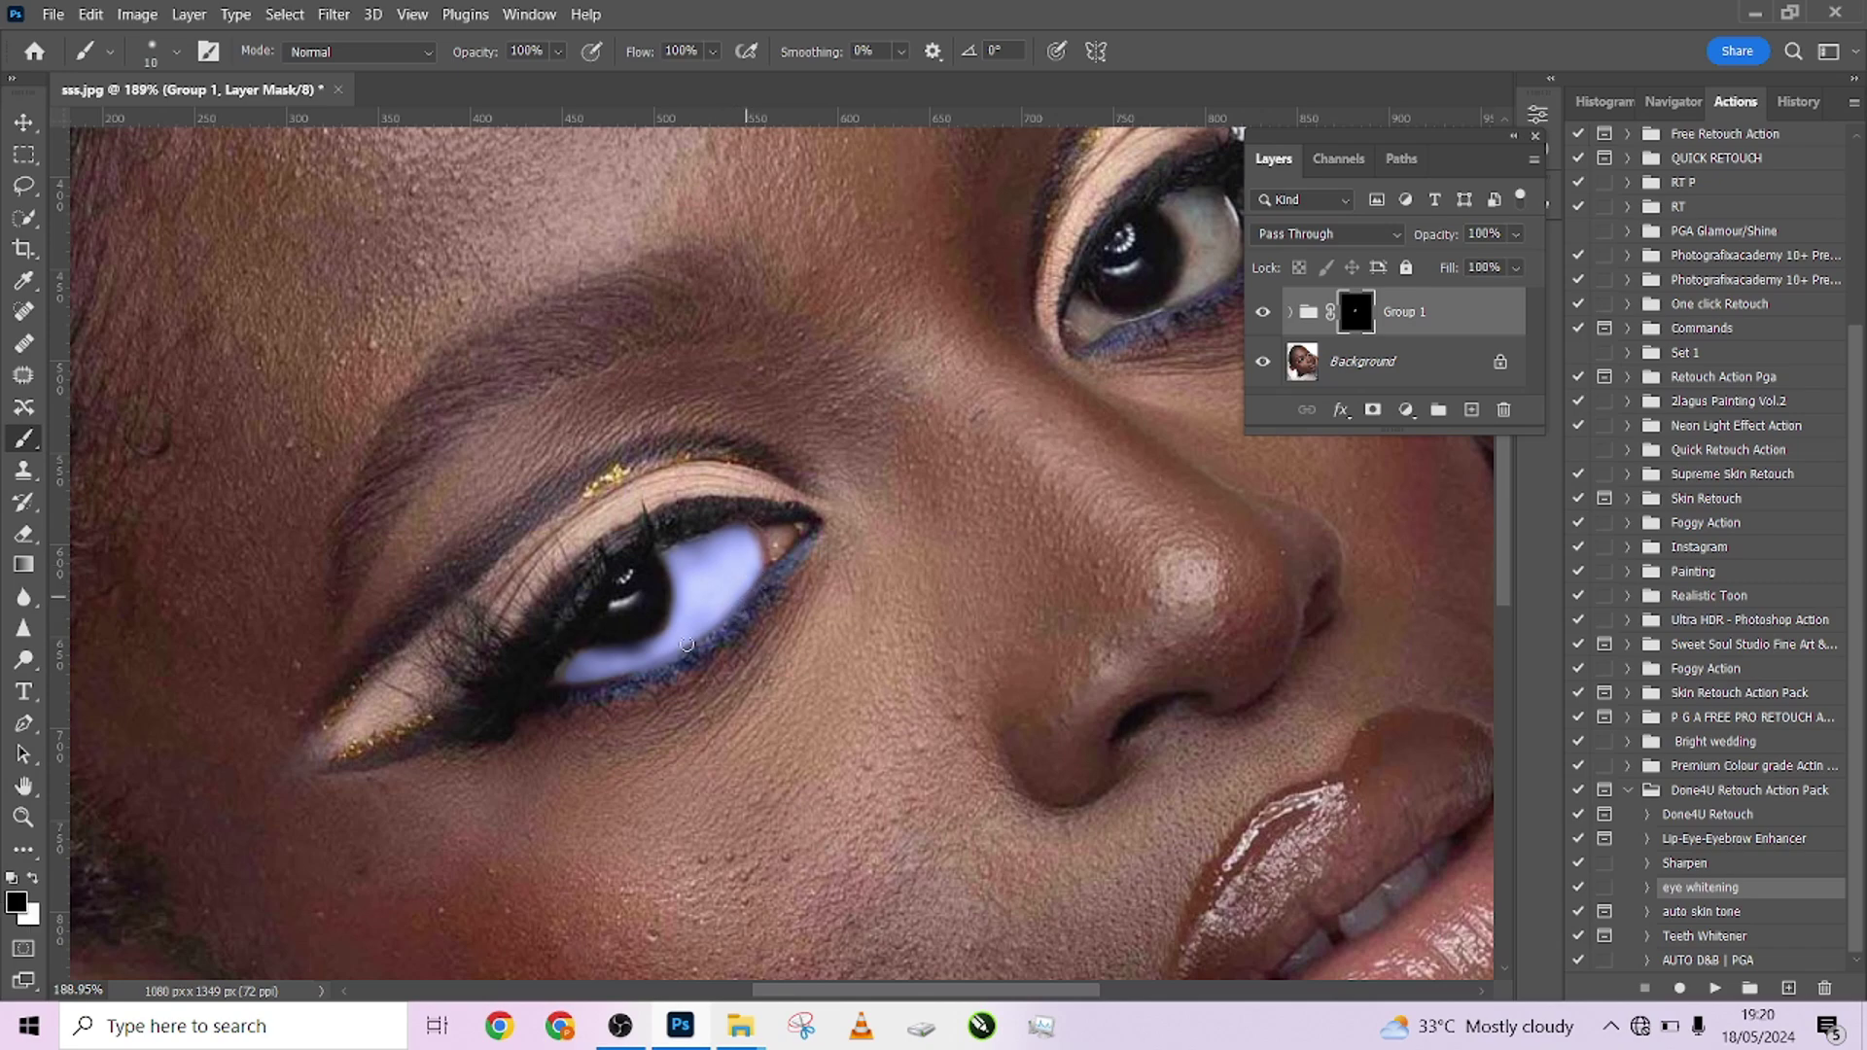
key(x)
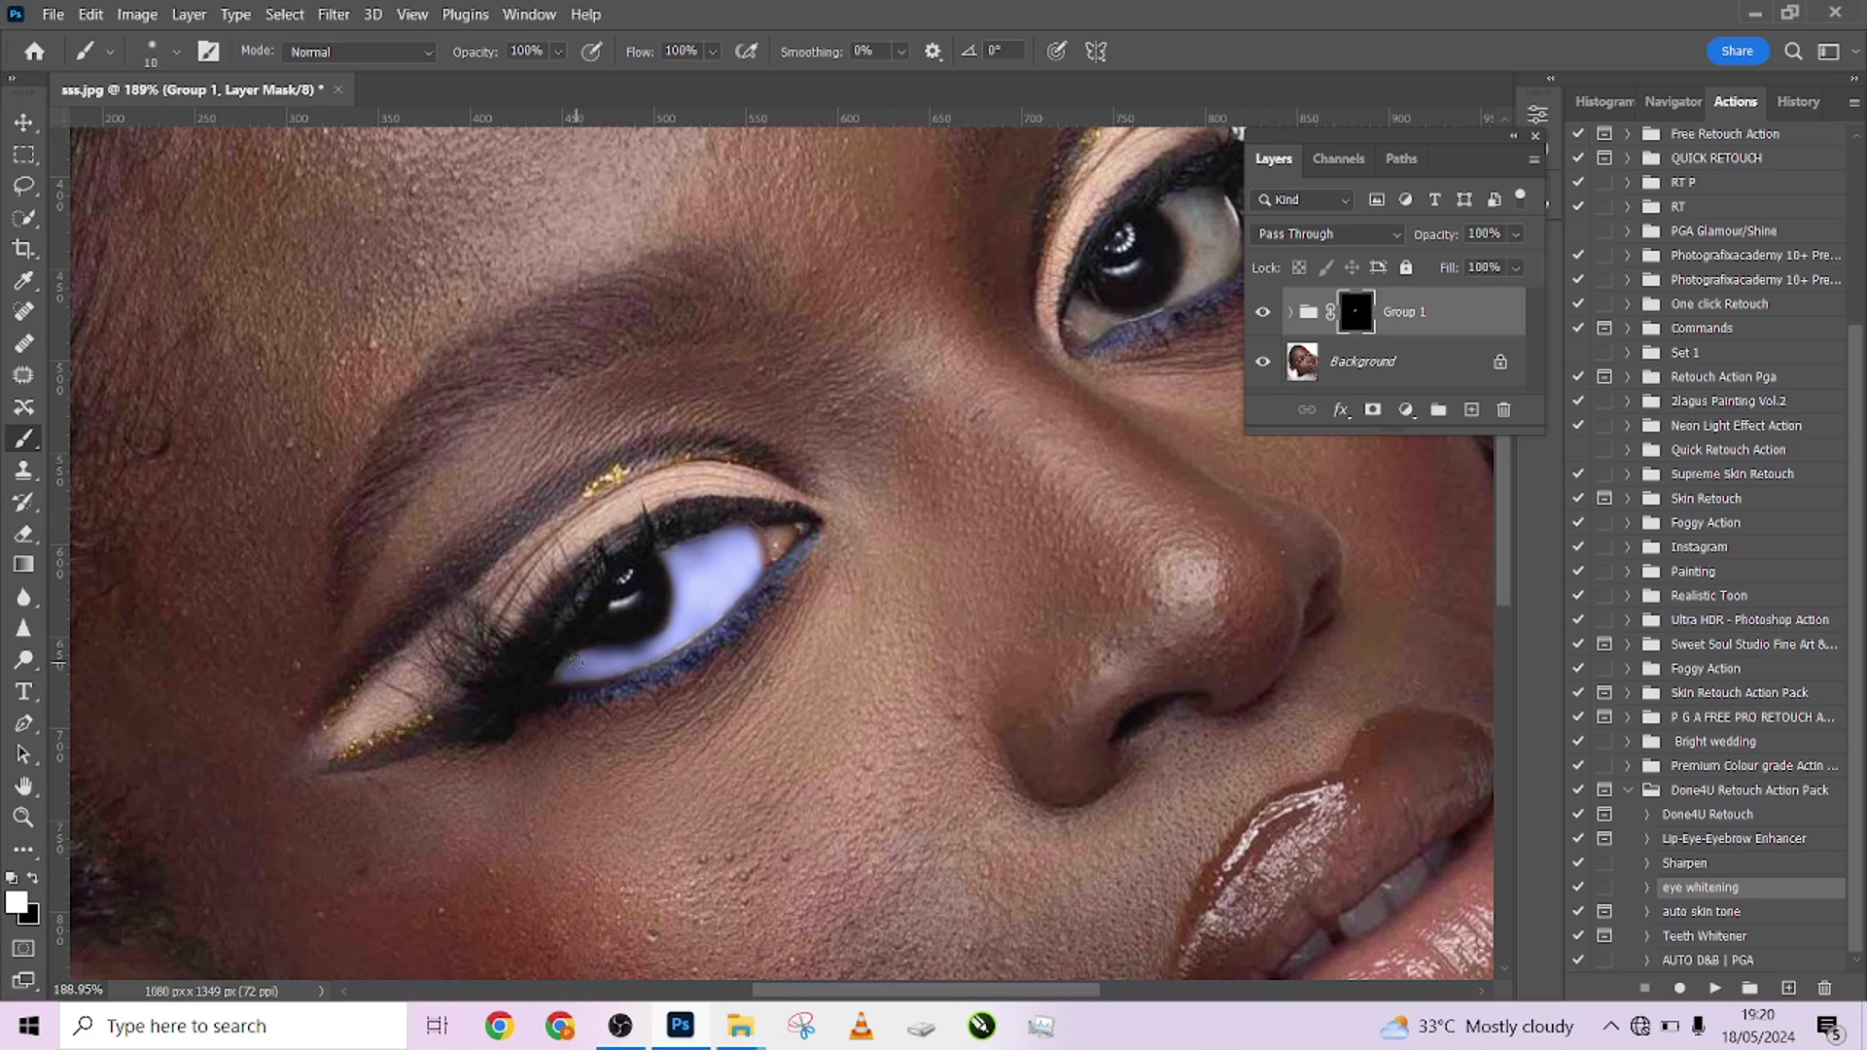
Paint whitening onto the white of the other eye with a larger brush
drag(987, 452, 748, 579)
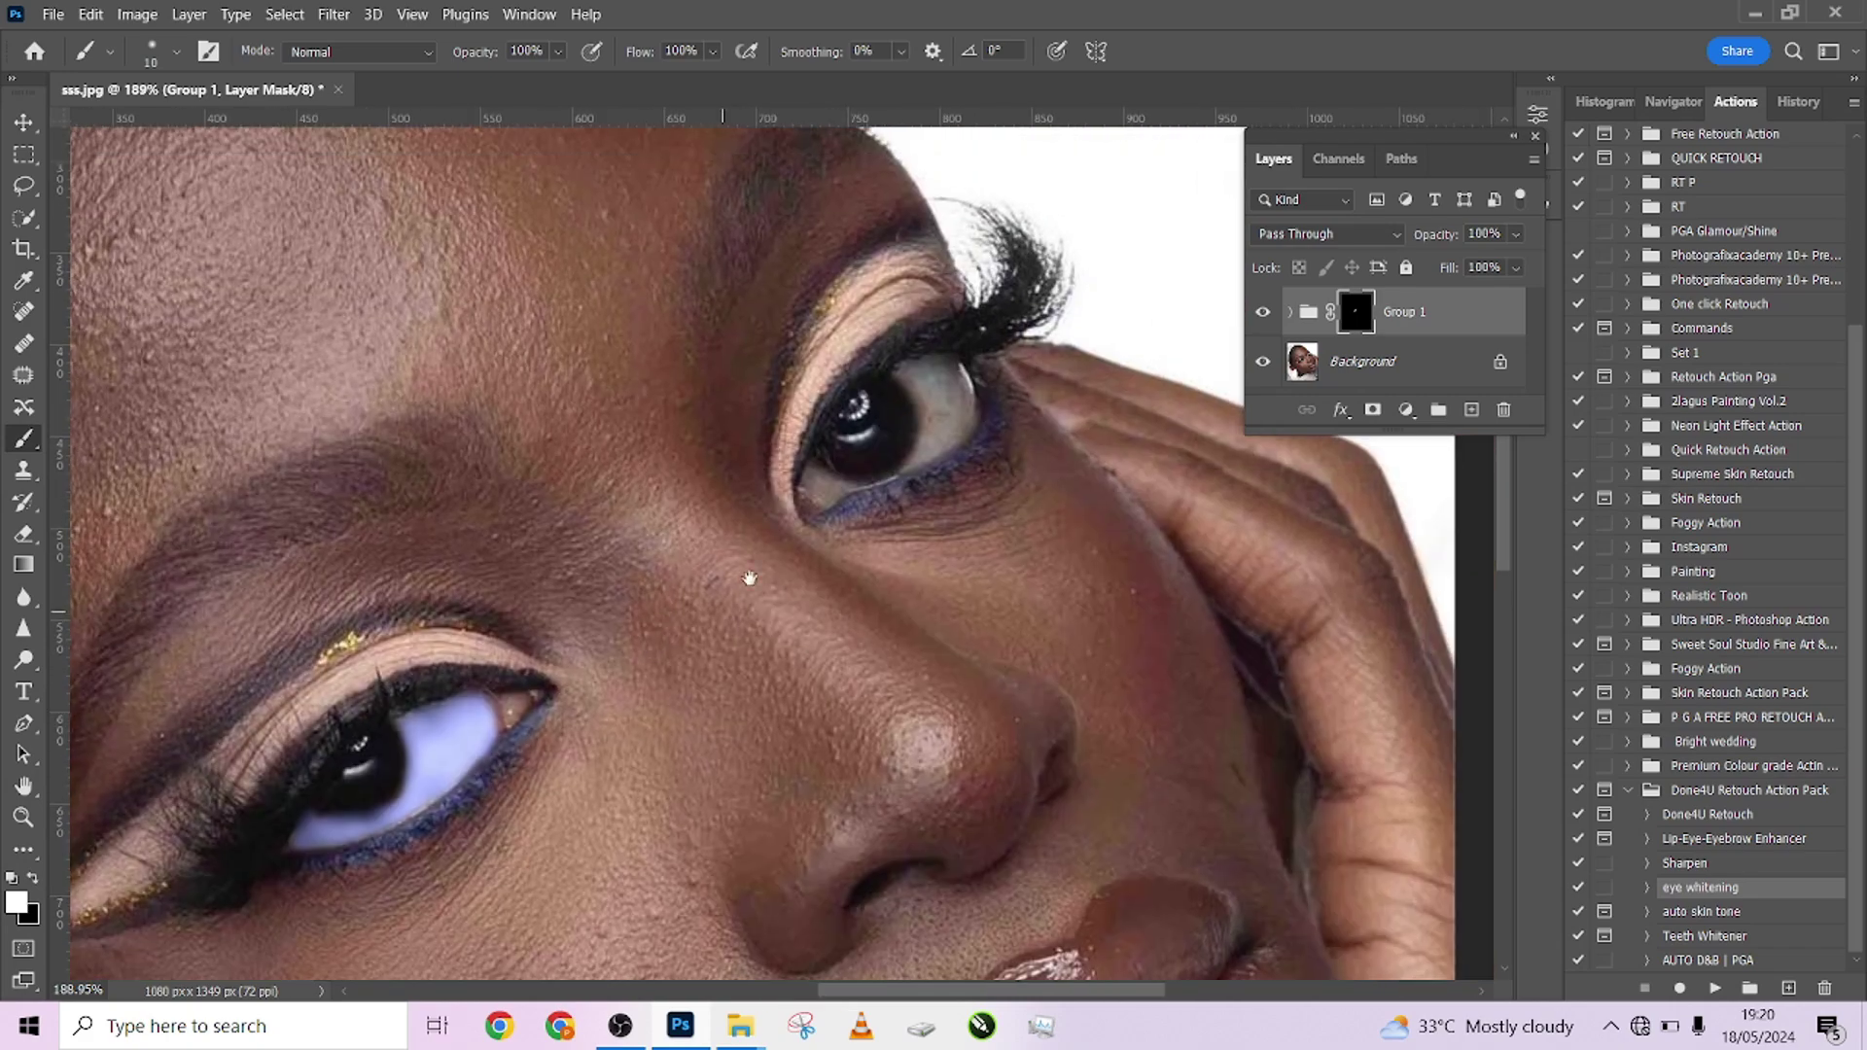
key(bracketright)
mouse_move(923, 387)
mouse_down()
mouse_move(968, 414)
mouse_move(942, 446)
mouse_move(945, 380)
mouse_move(920, 378)
mouse_move(938, 405)
mouse_move(900, 403)
mouse_move(899, 382)
mouse_move(925, 401)
mouse_move(907, 394)
mouse_move(925, 431)
mouse_move(912, 463)
mouse_move(930, 412)
mouse_move(924, 458)
mouse_move(811, 492)
mouse_move(885, 478)
mouse_up()
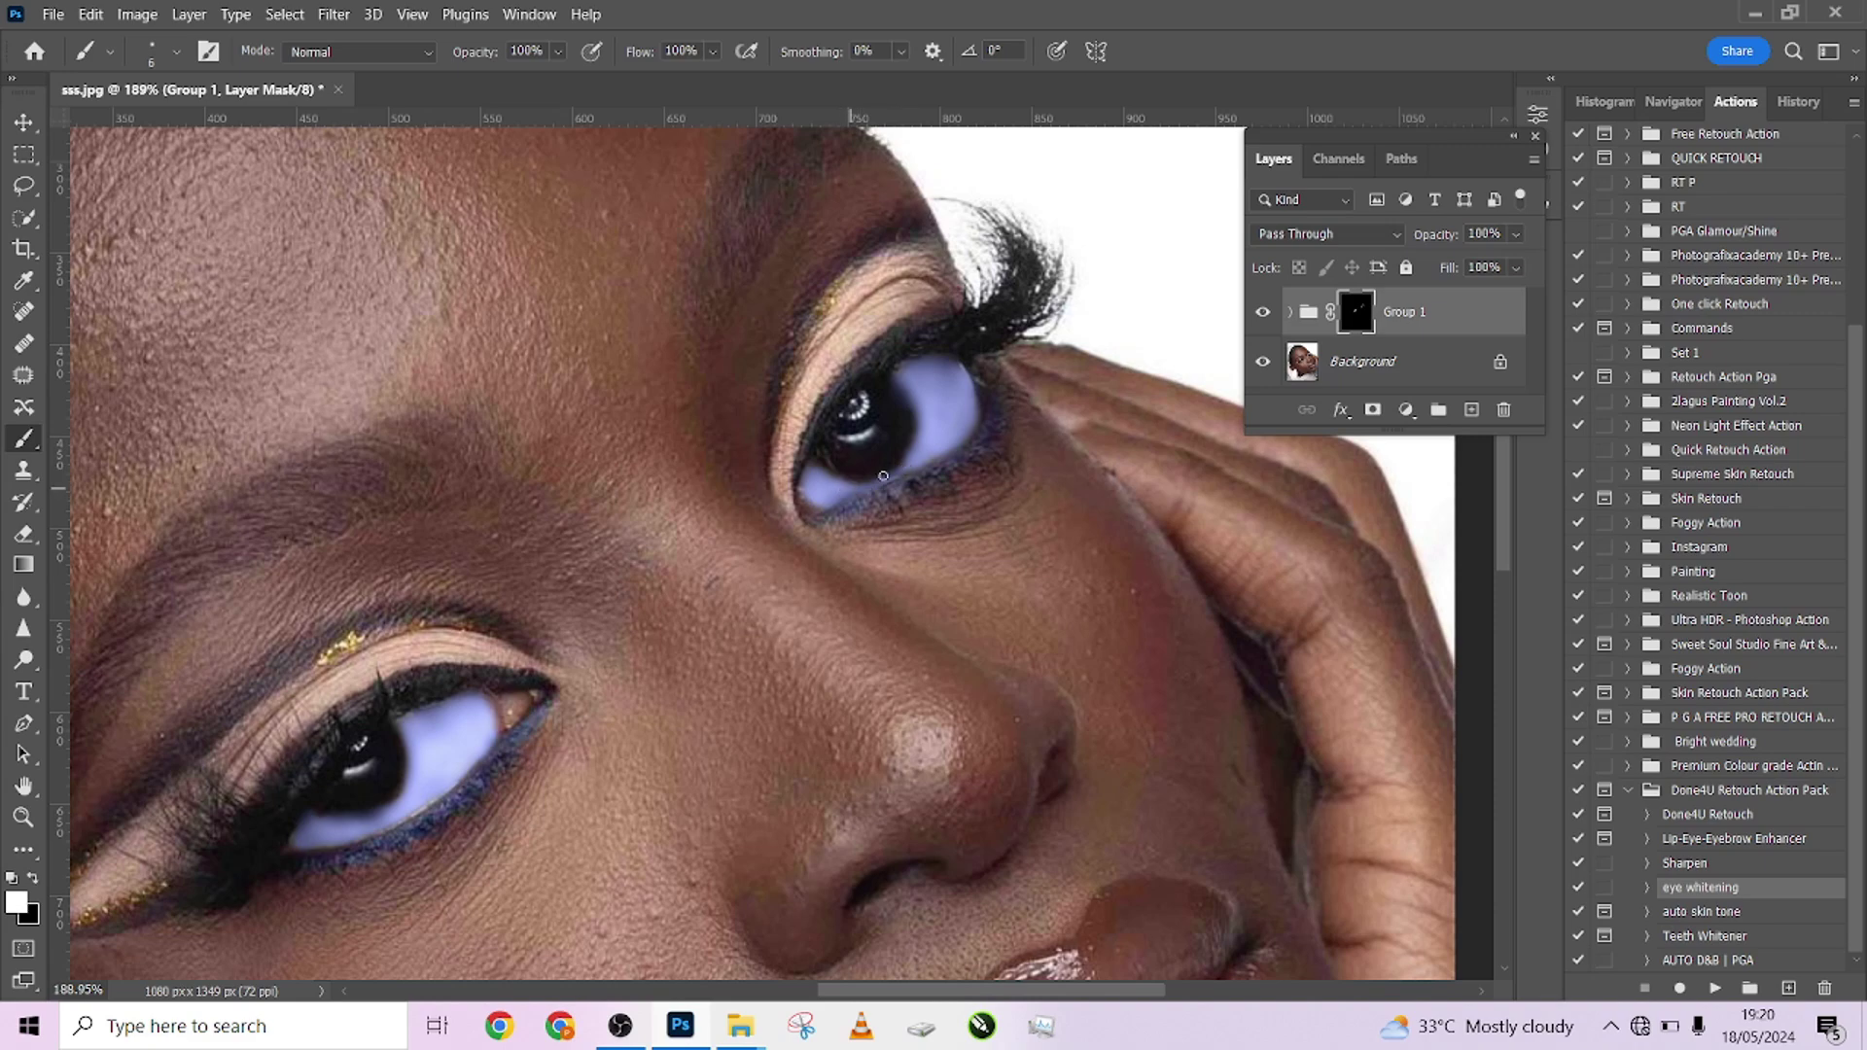
scroll(883, 475, down, 4)
Lower the eye whitening group to 38% opacity and compare before and after
drag(1515, 234, 1458, 263)
scroll(1175, 363, down, 3)
scroll(1175, 363, down, 1)
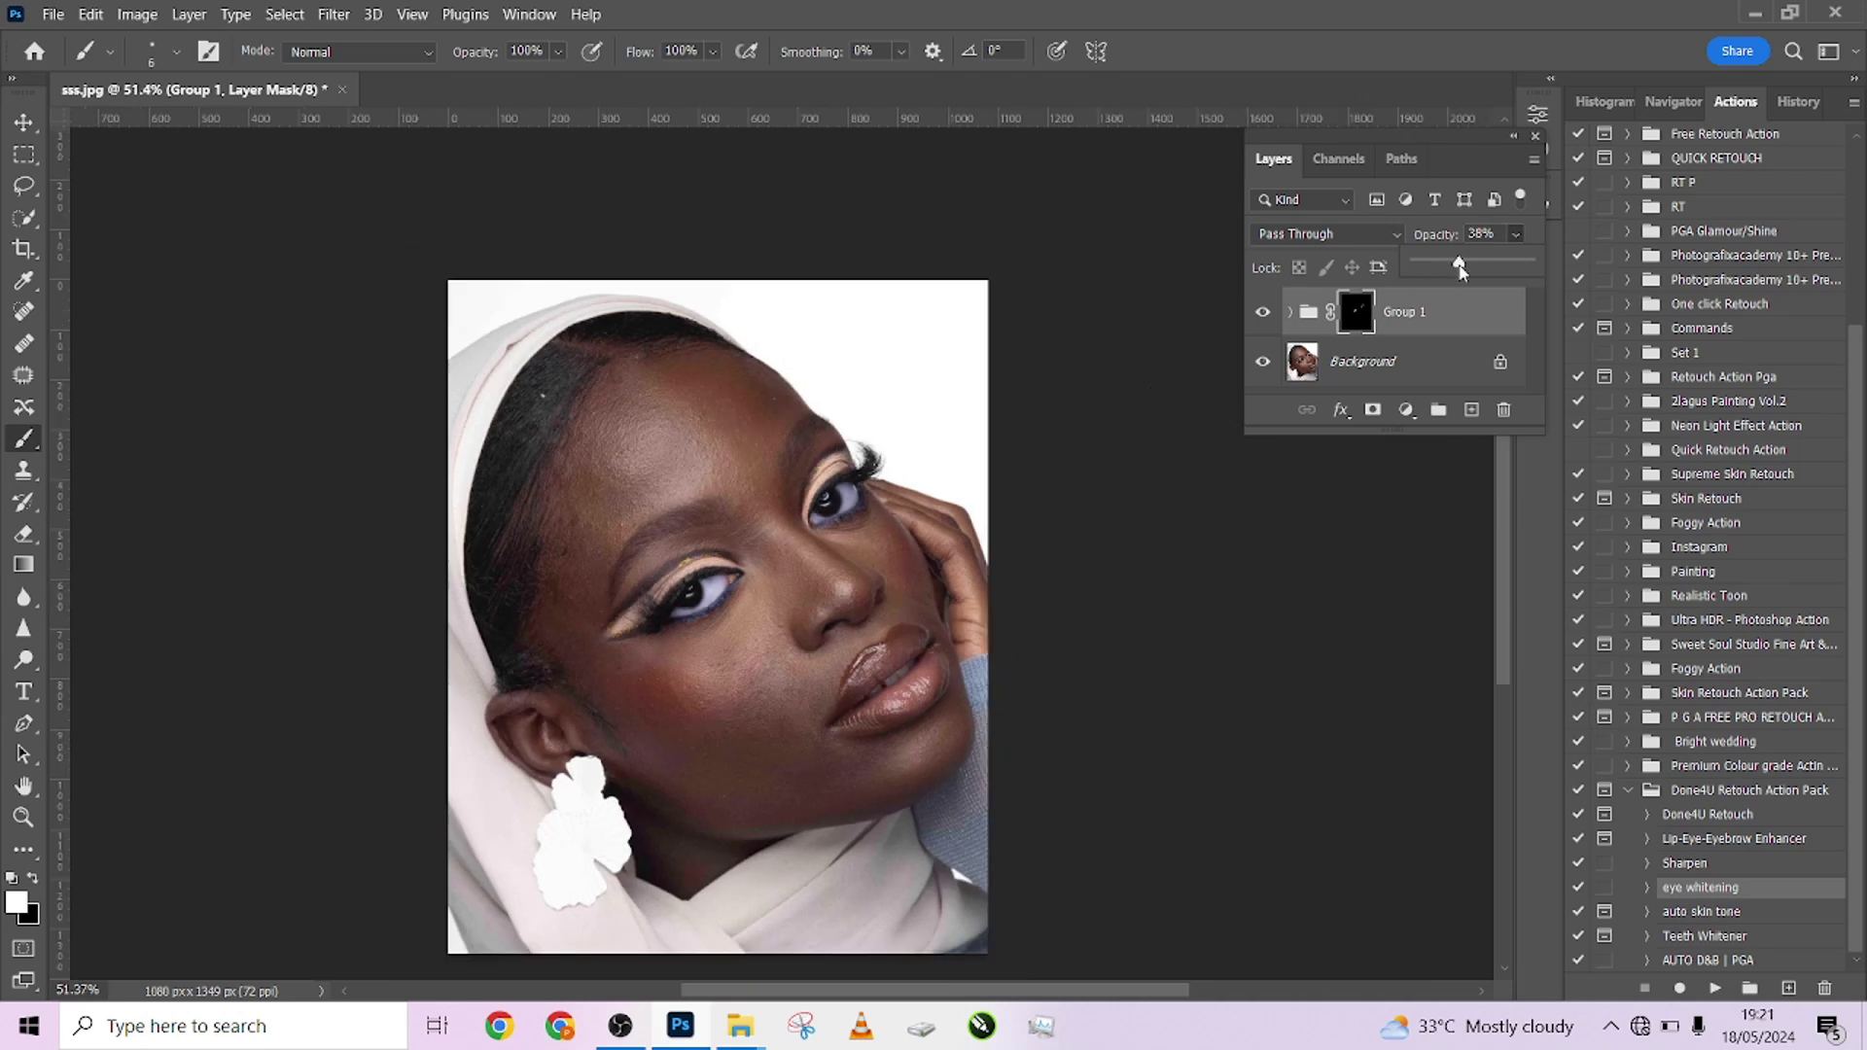
click(1254, 315)
click(1256, 314)
Flatten the image into a single Background layer
right_click(1392, 363)
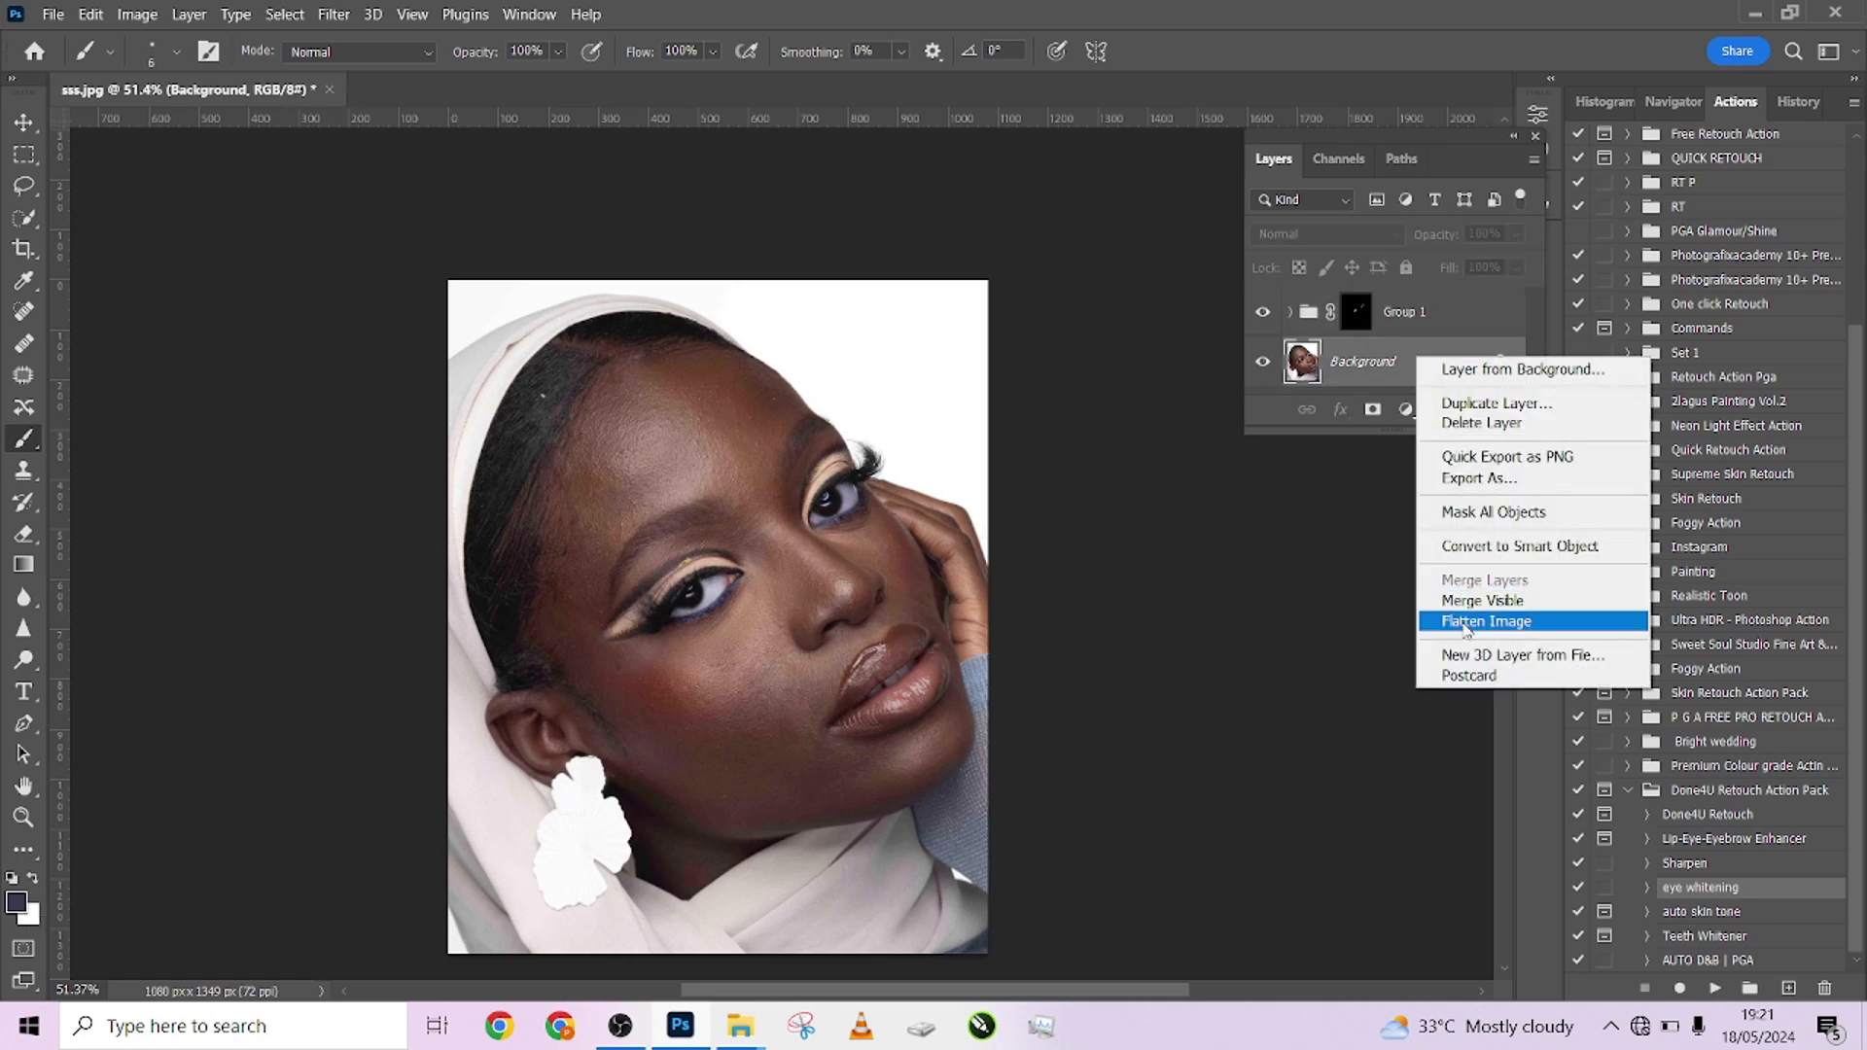
click(1373, 562)
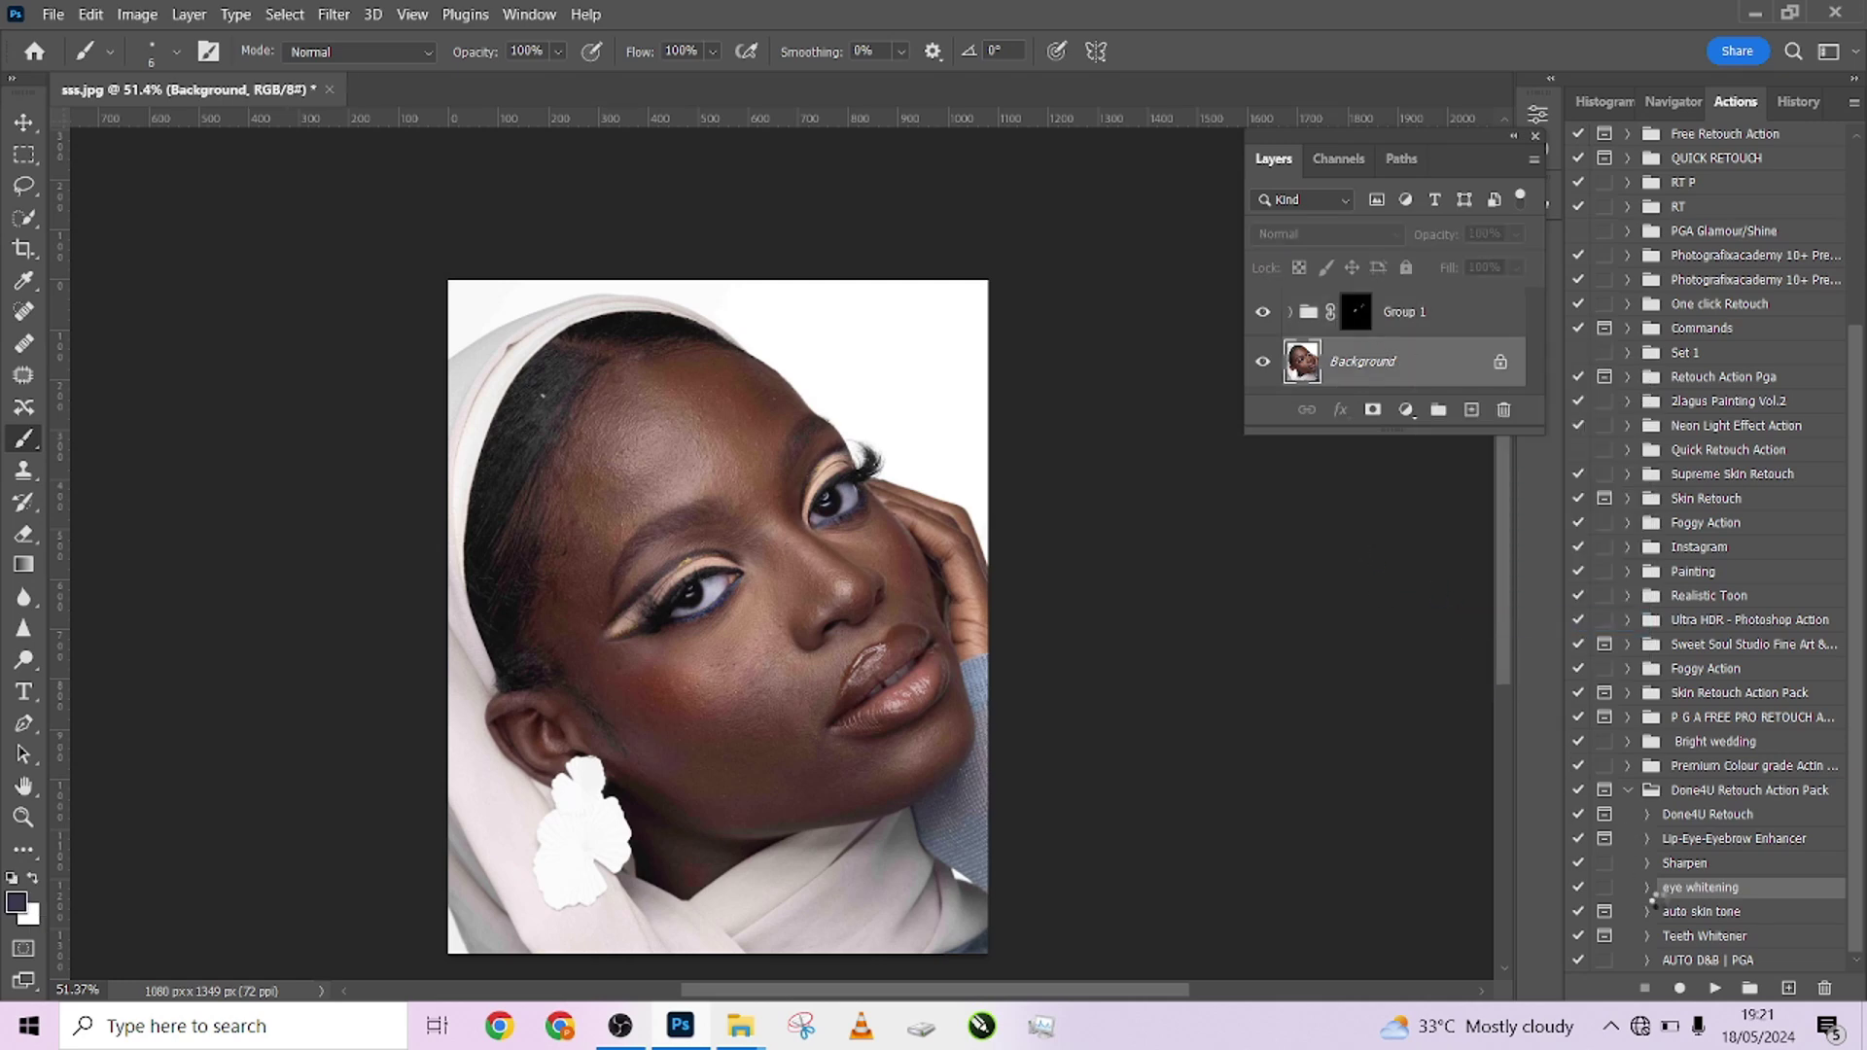
click(1706, 913)
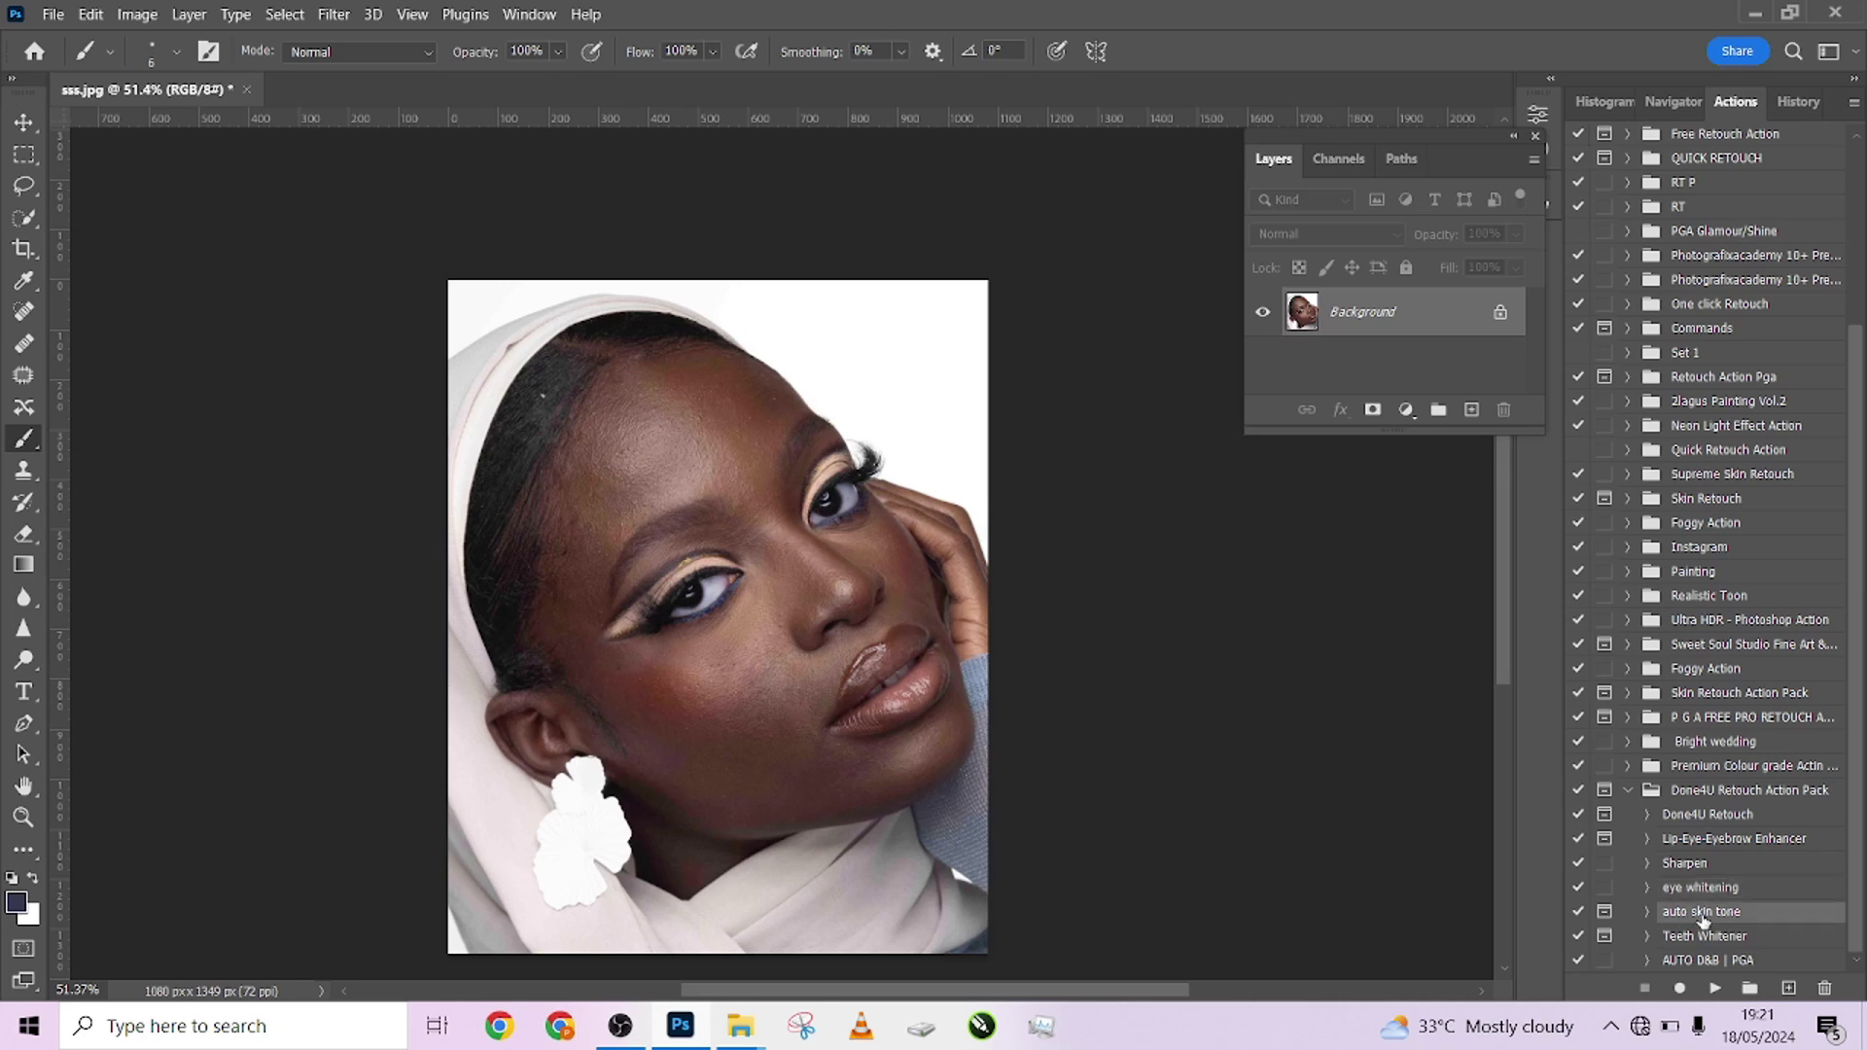
Run the auto skin tone action and set the light gradient stop from forehead skin
click(1716, 988)
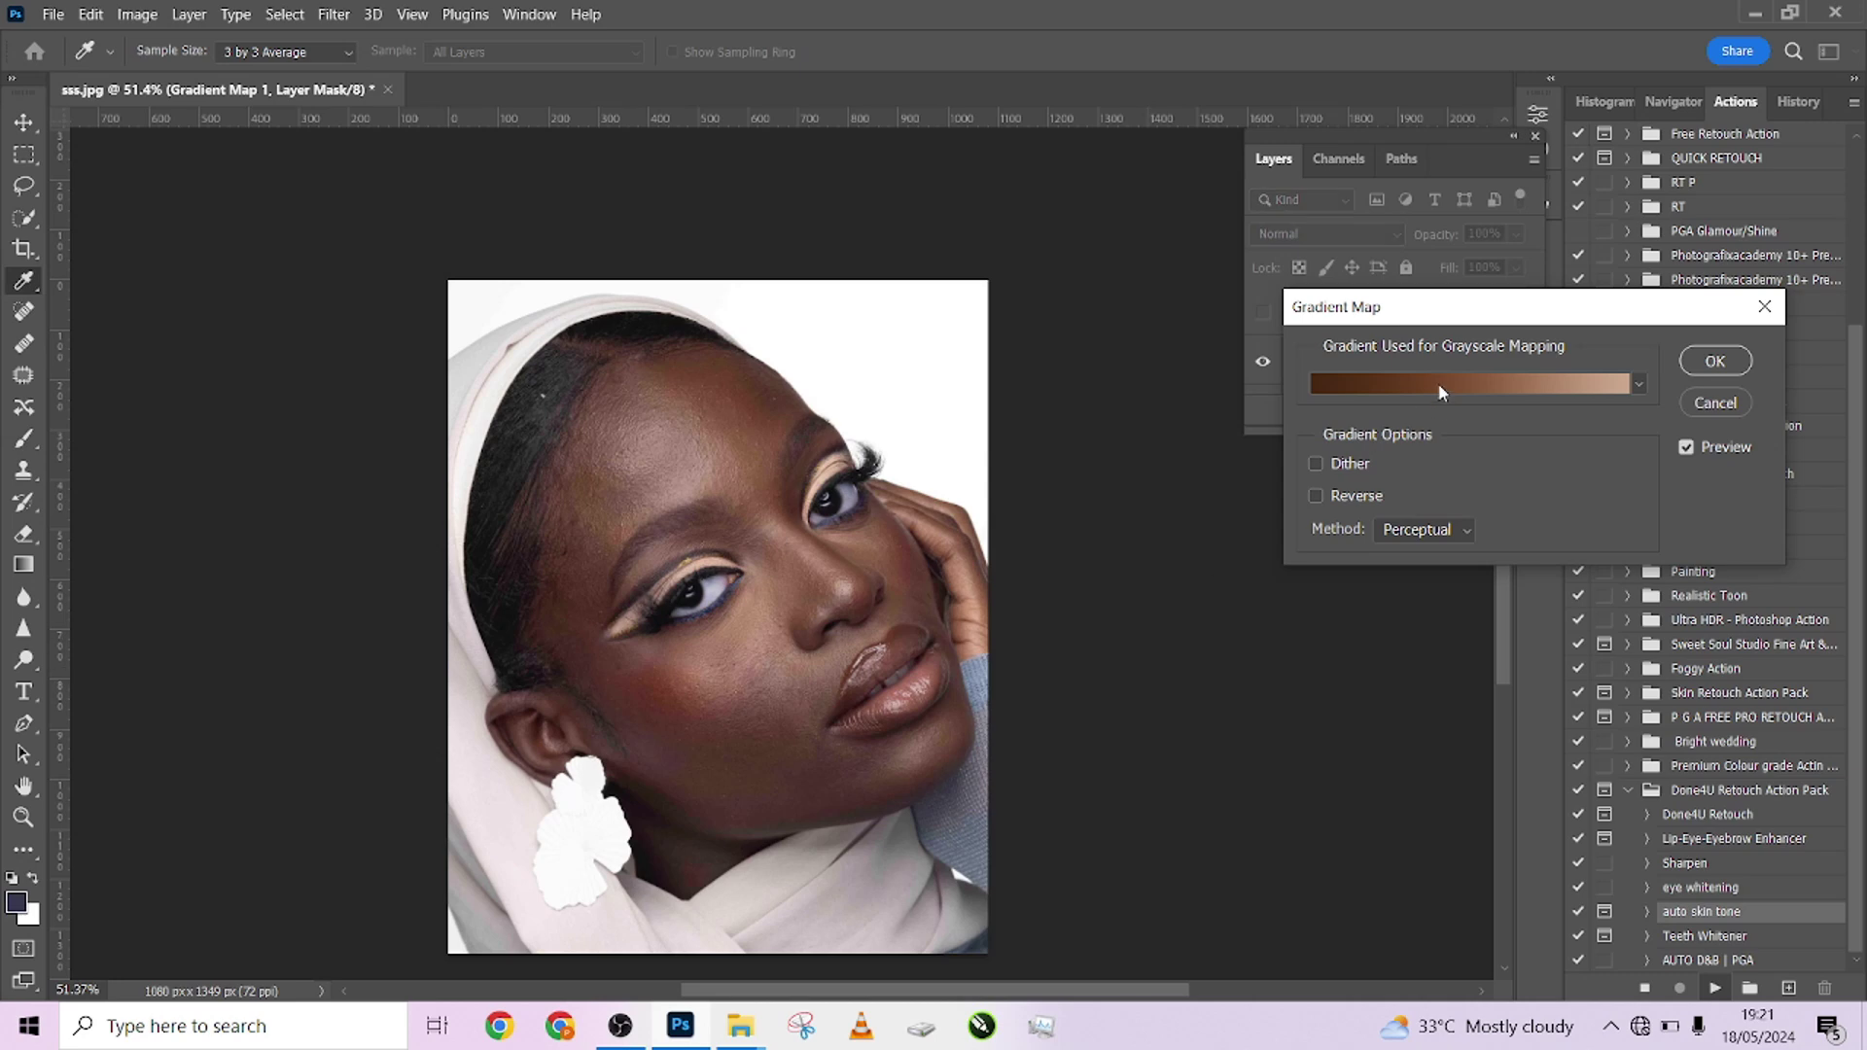
click(1438, 381)
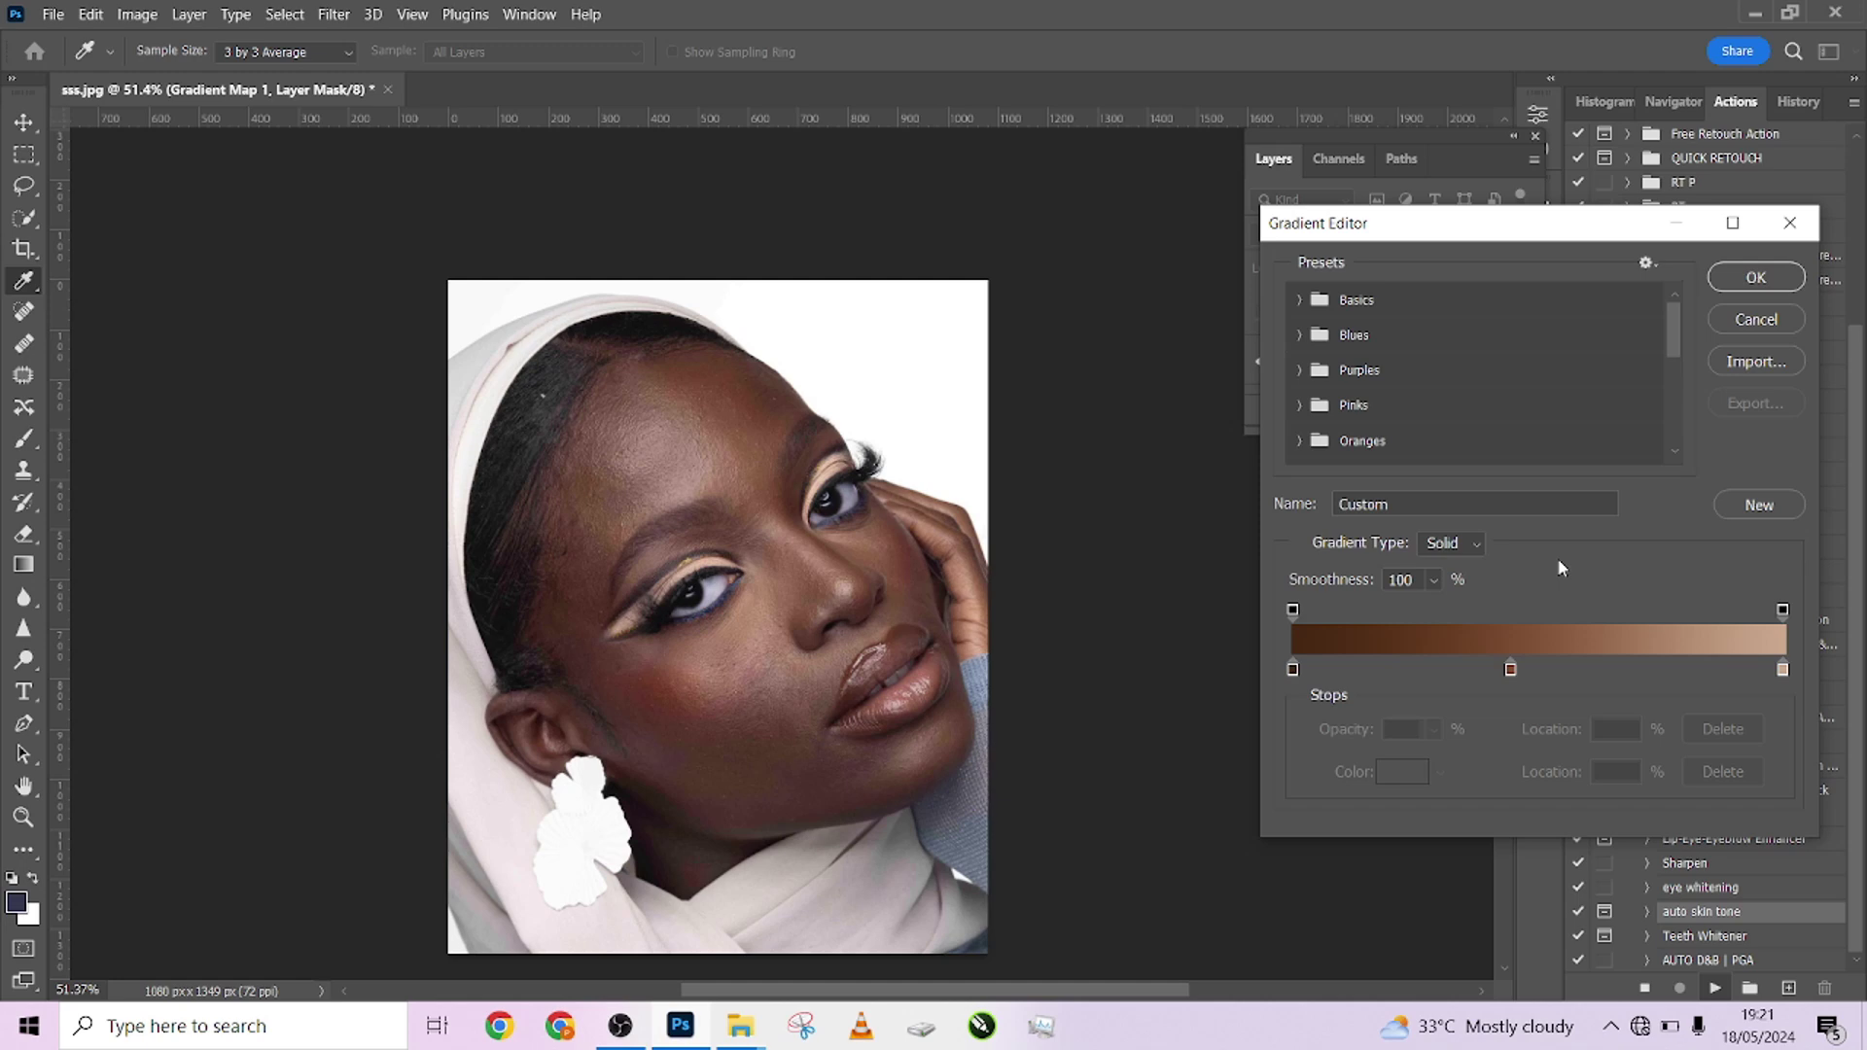
double_click(1782, 670)
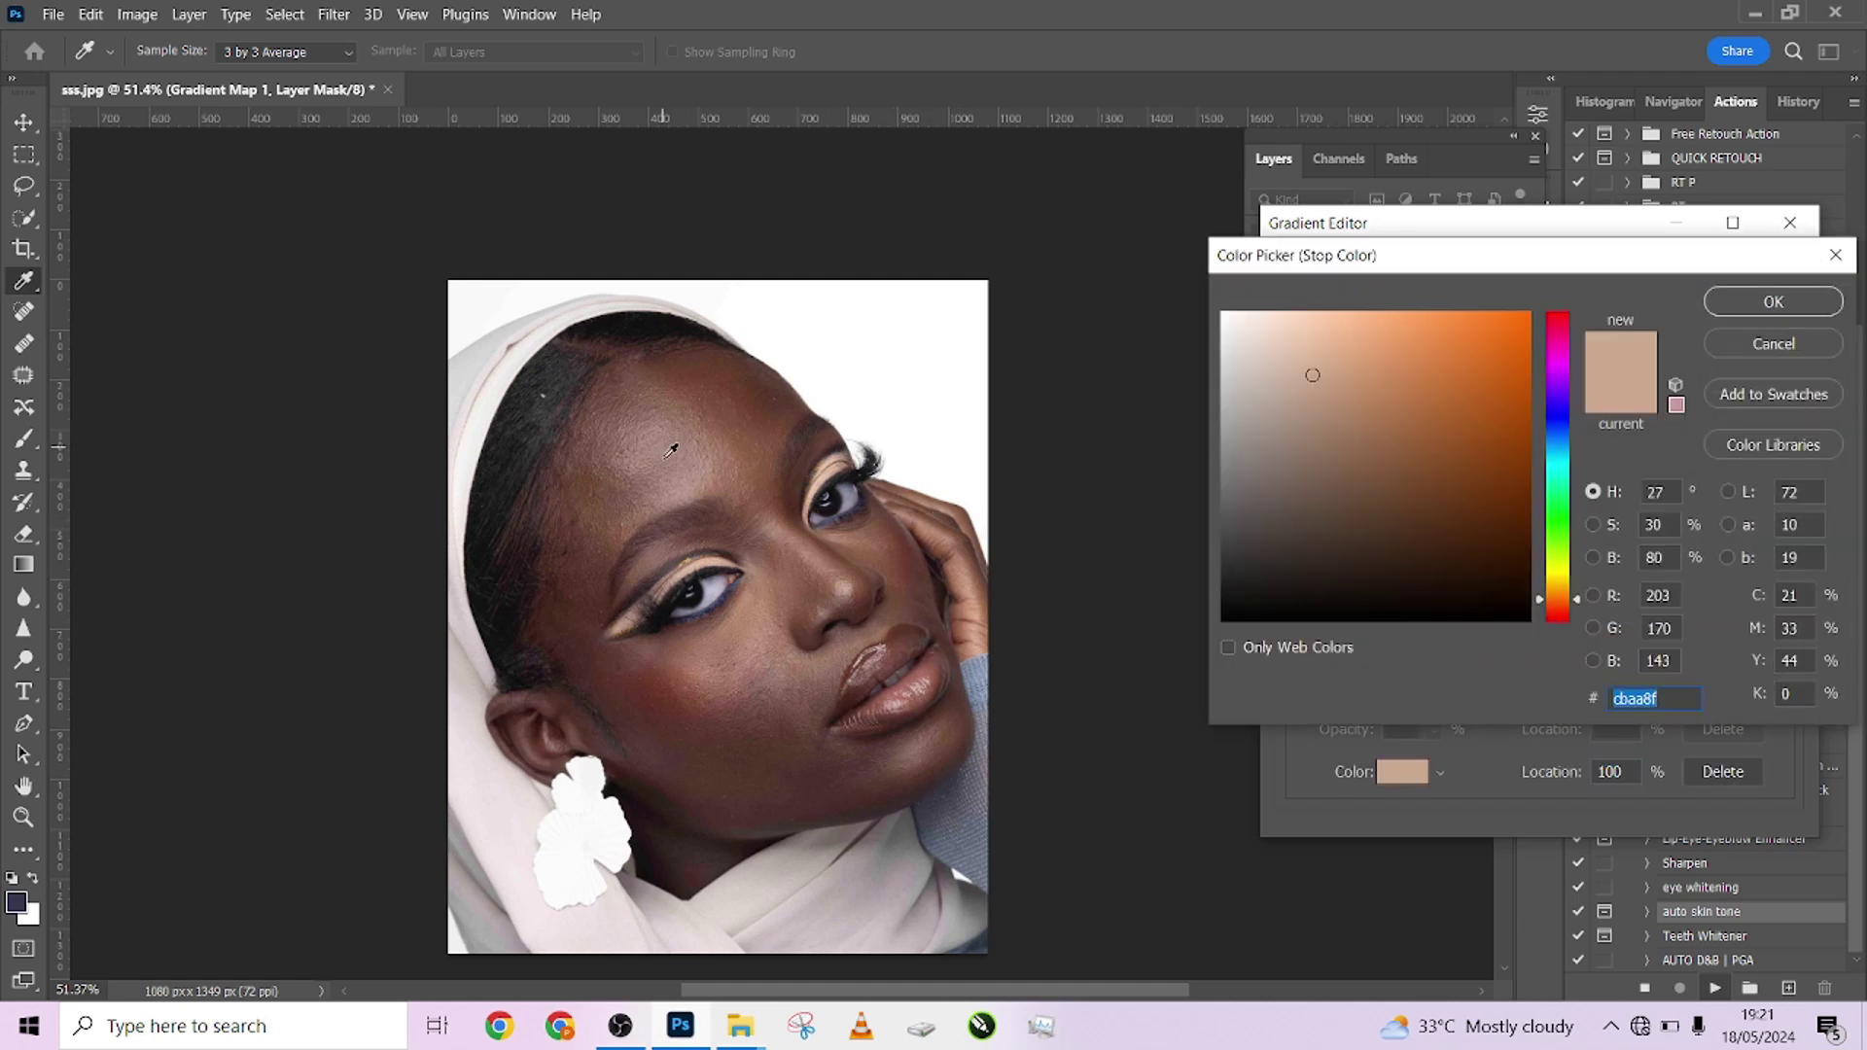
click(689, 477)
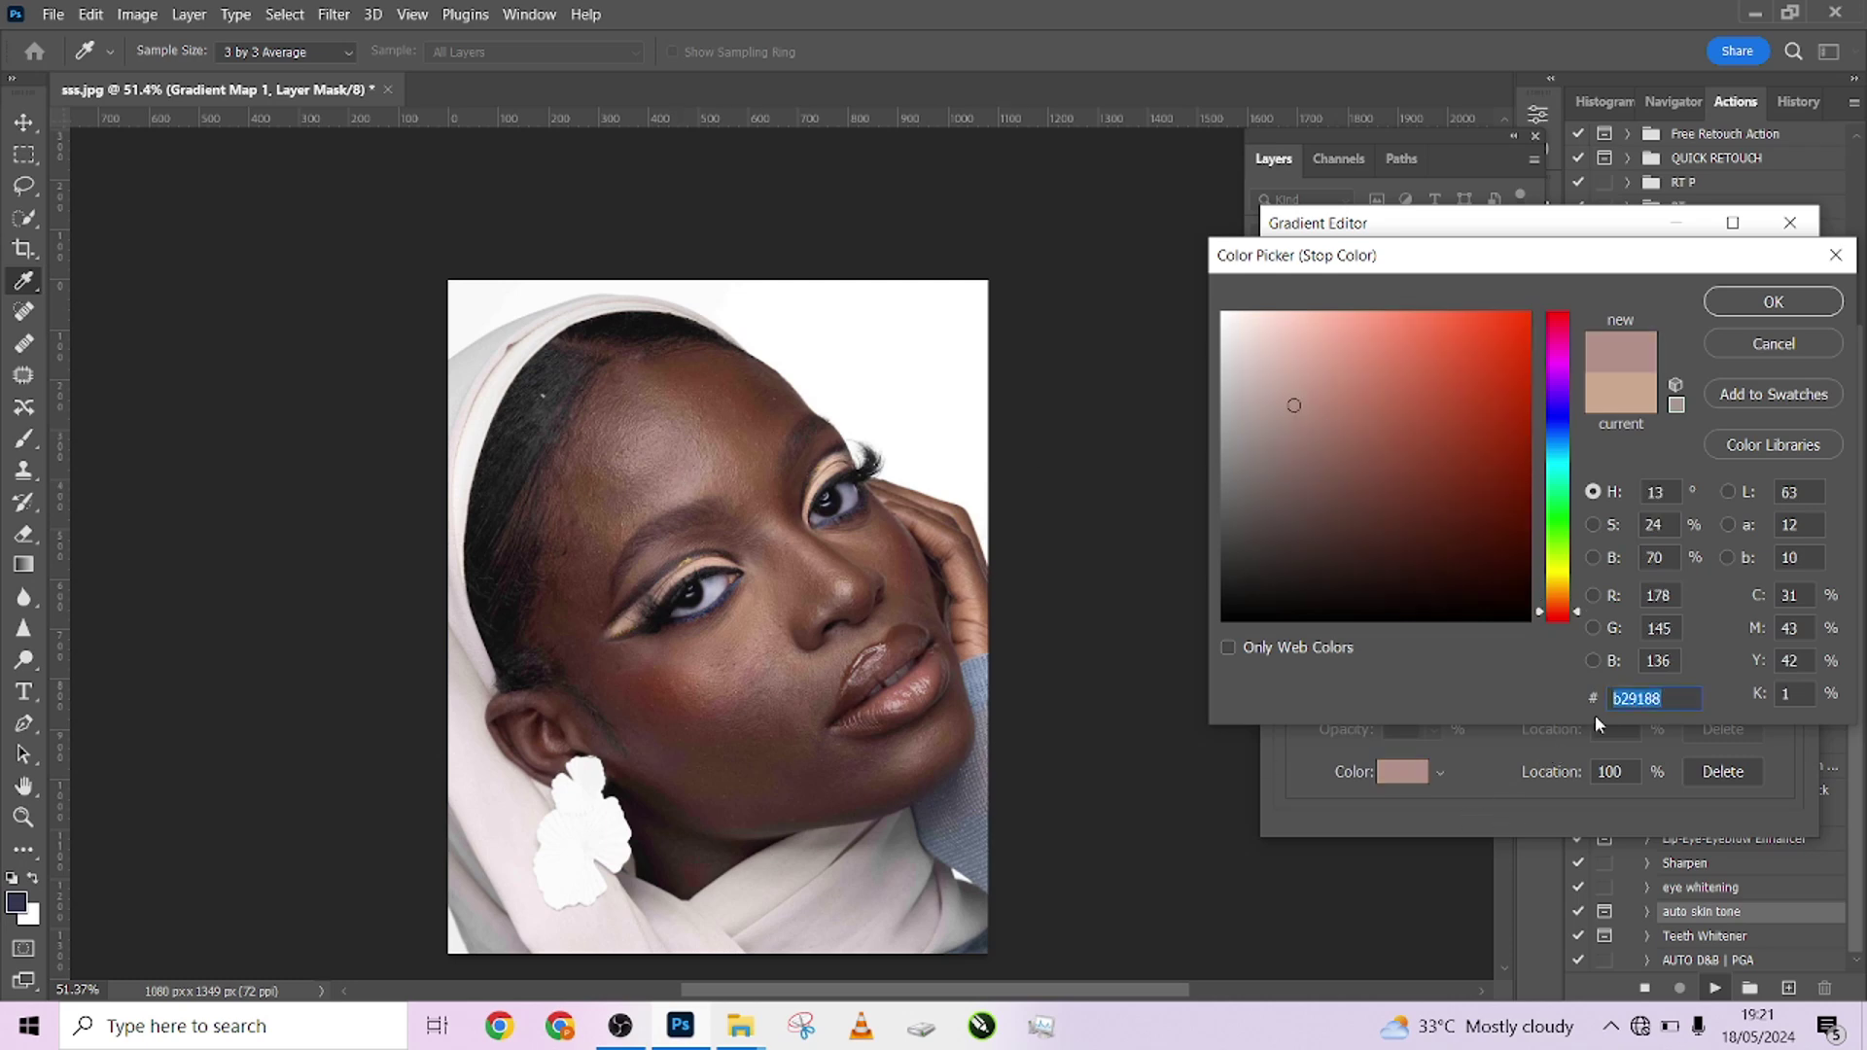
right_click(1626, 696)
click(1622, 766)
click(1762, 306)
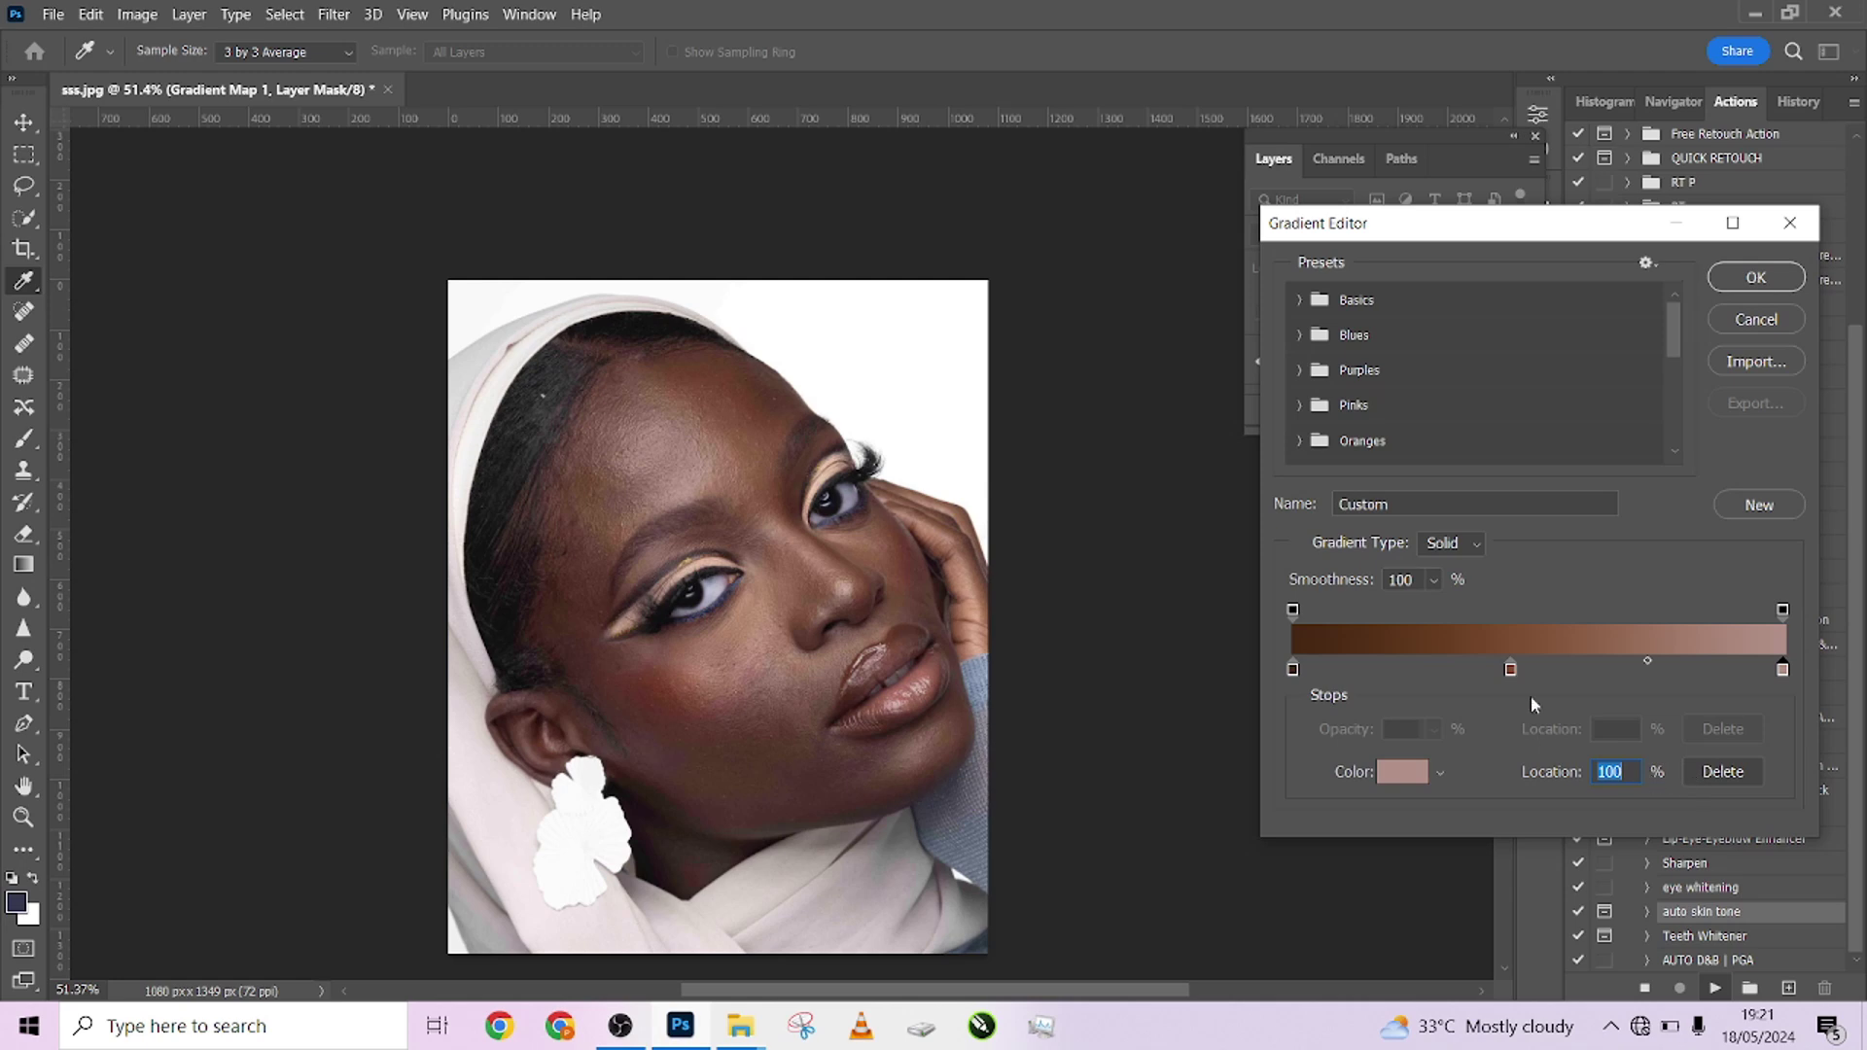
Move the light gradient stop to 70% along the gradient
double_click(1782, 669)
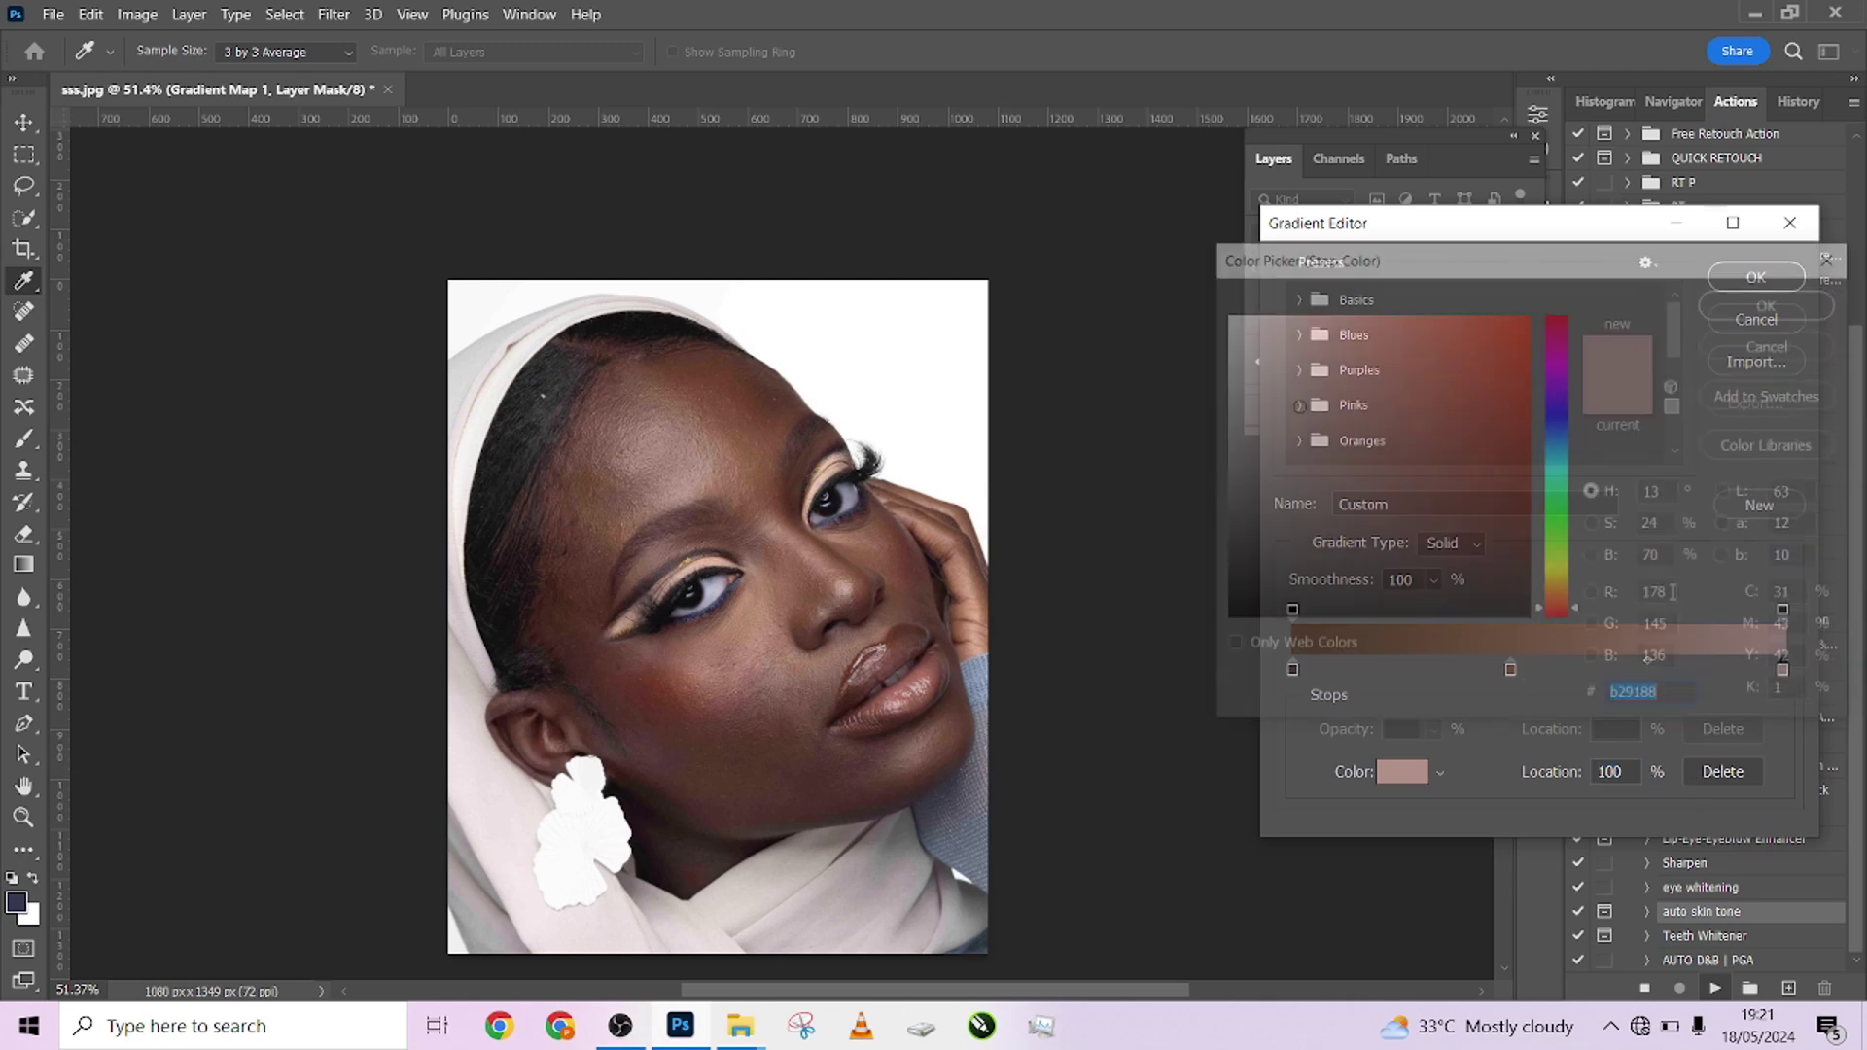
click(1653, 564)
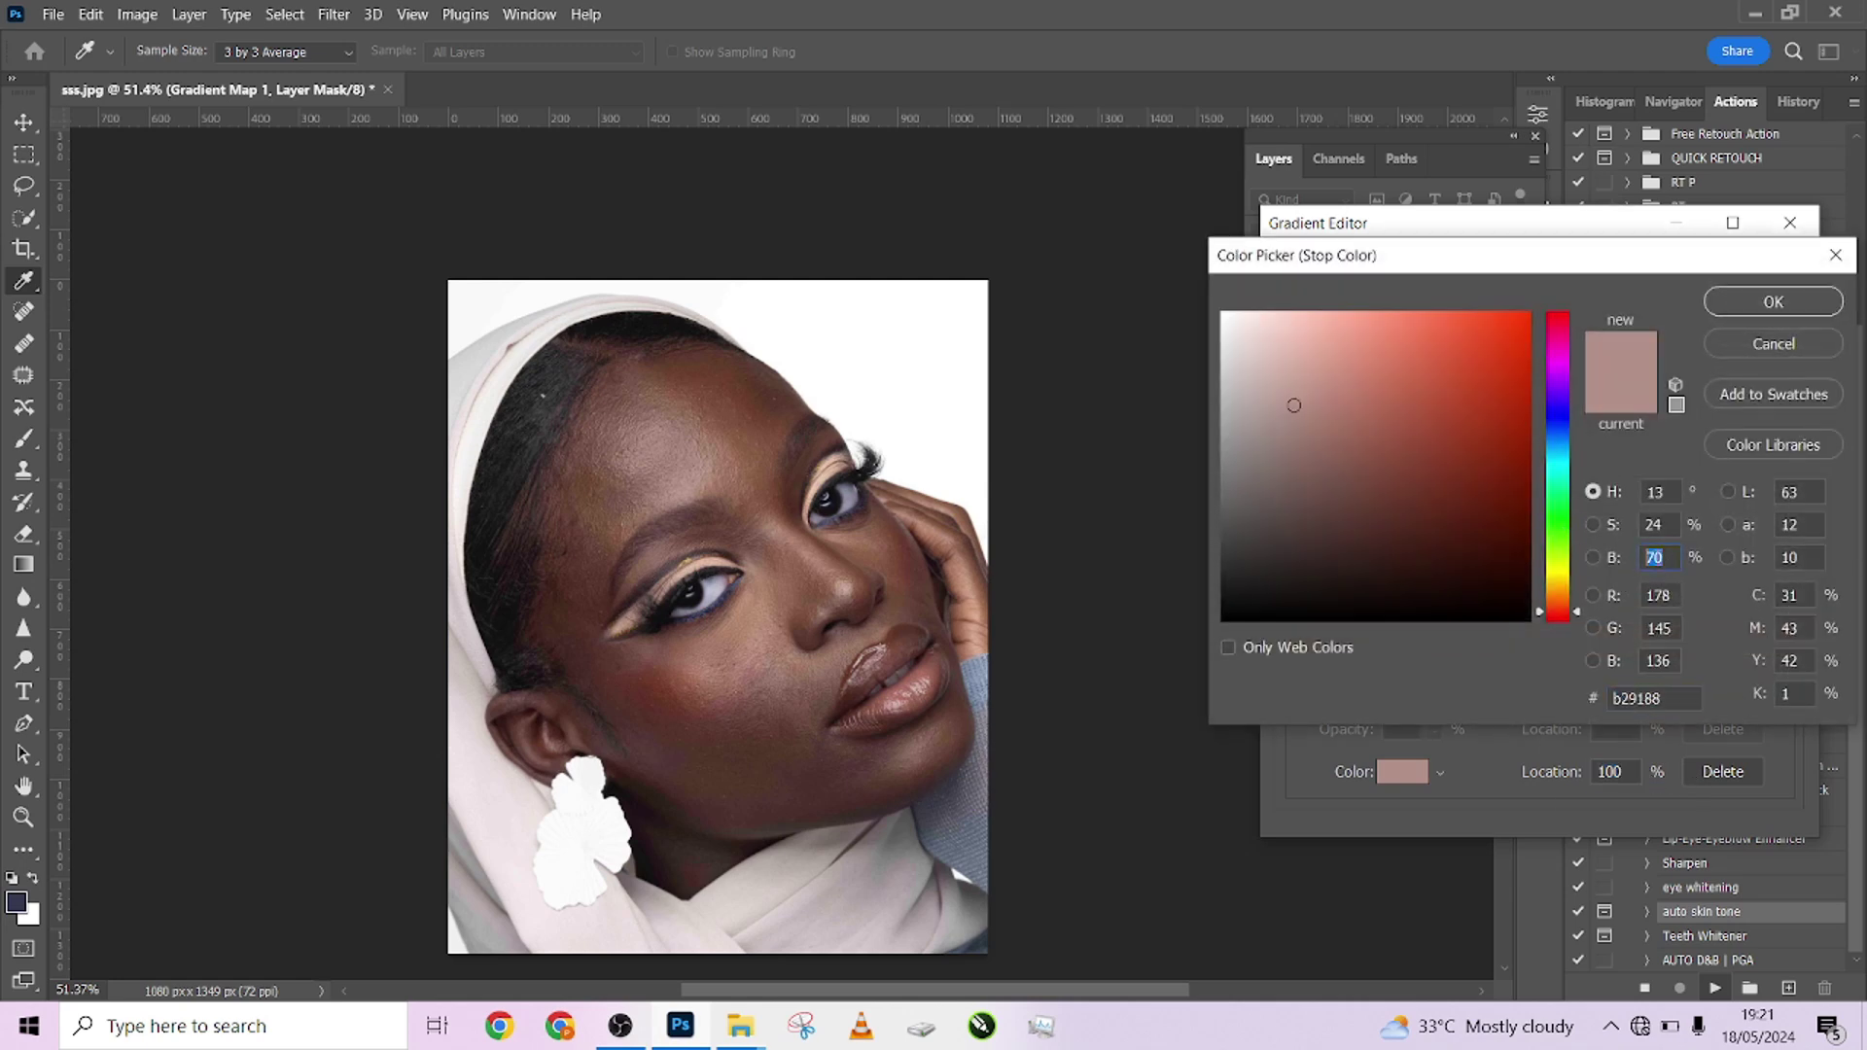
right_click(1655, 557)
click(1624, 625)
click(1746, 301)
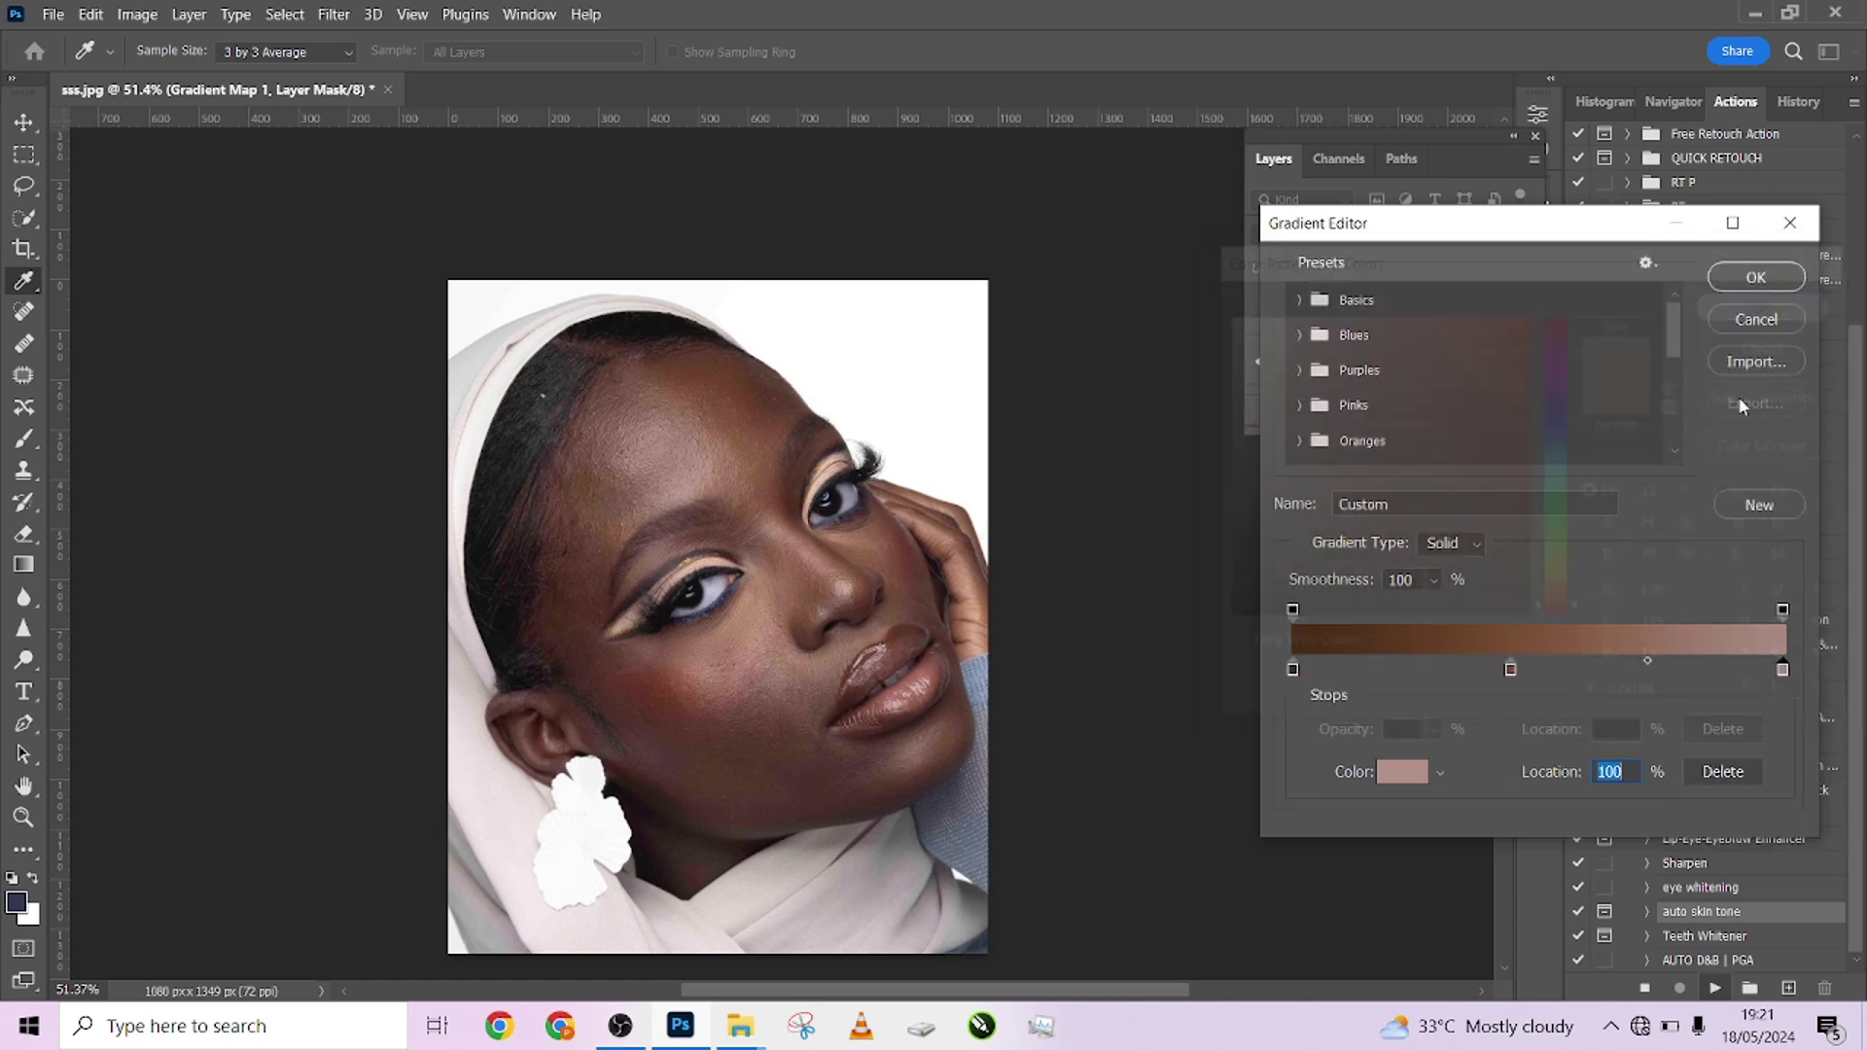
key(ctrl+v)
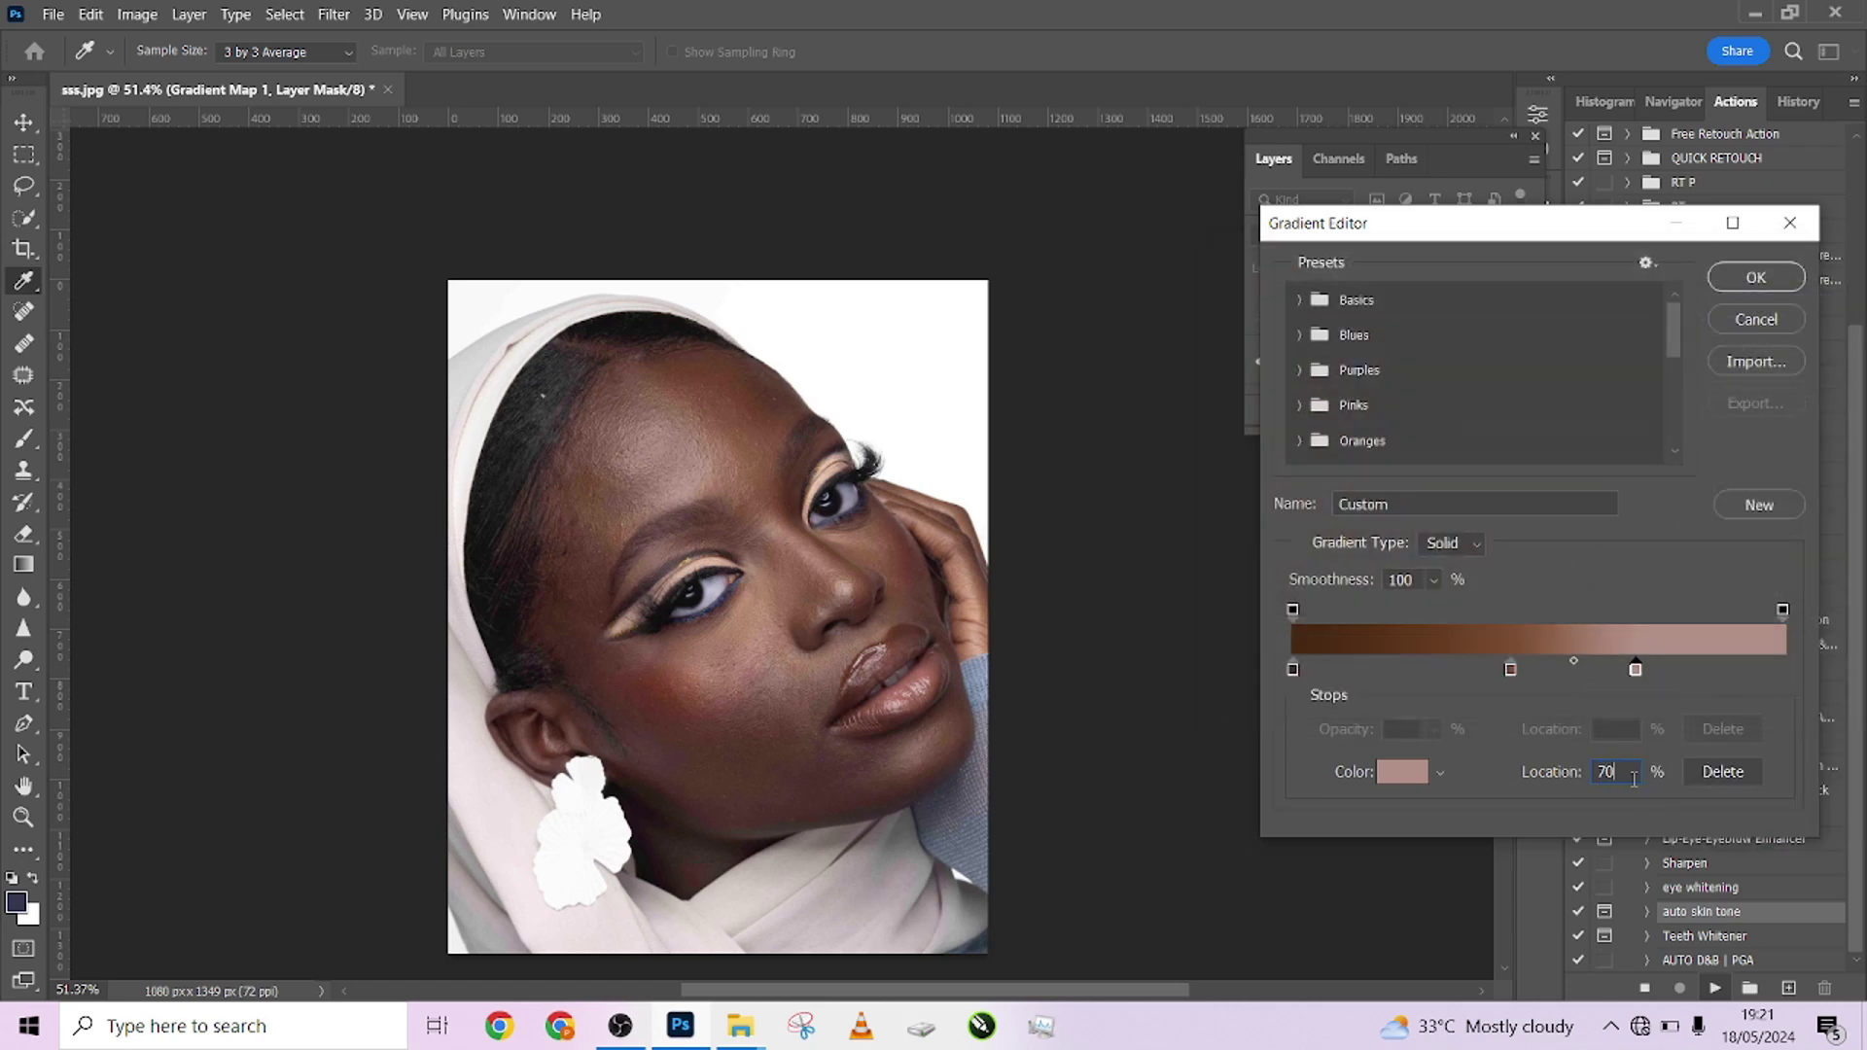
Set the middle stop to a sampled mid skin tone at 45%
double_click(1510, 670)
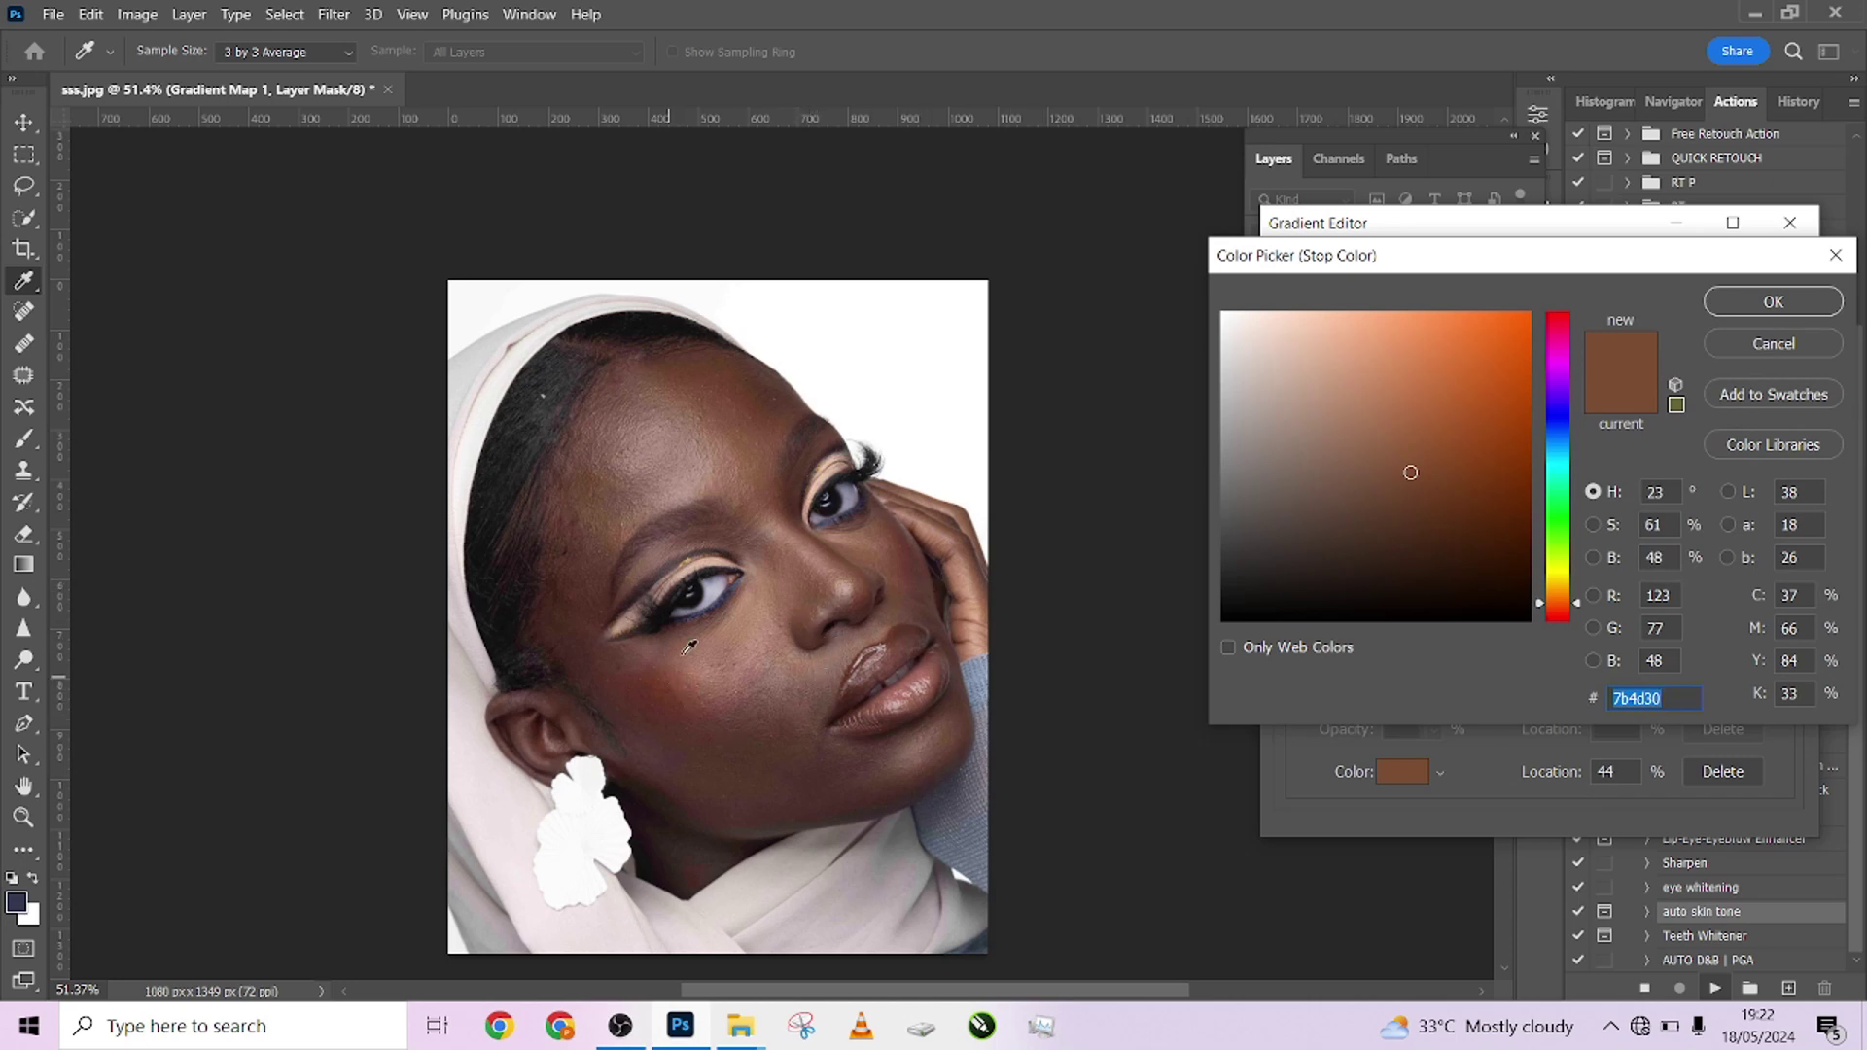
click(903, 558)
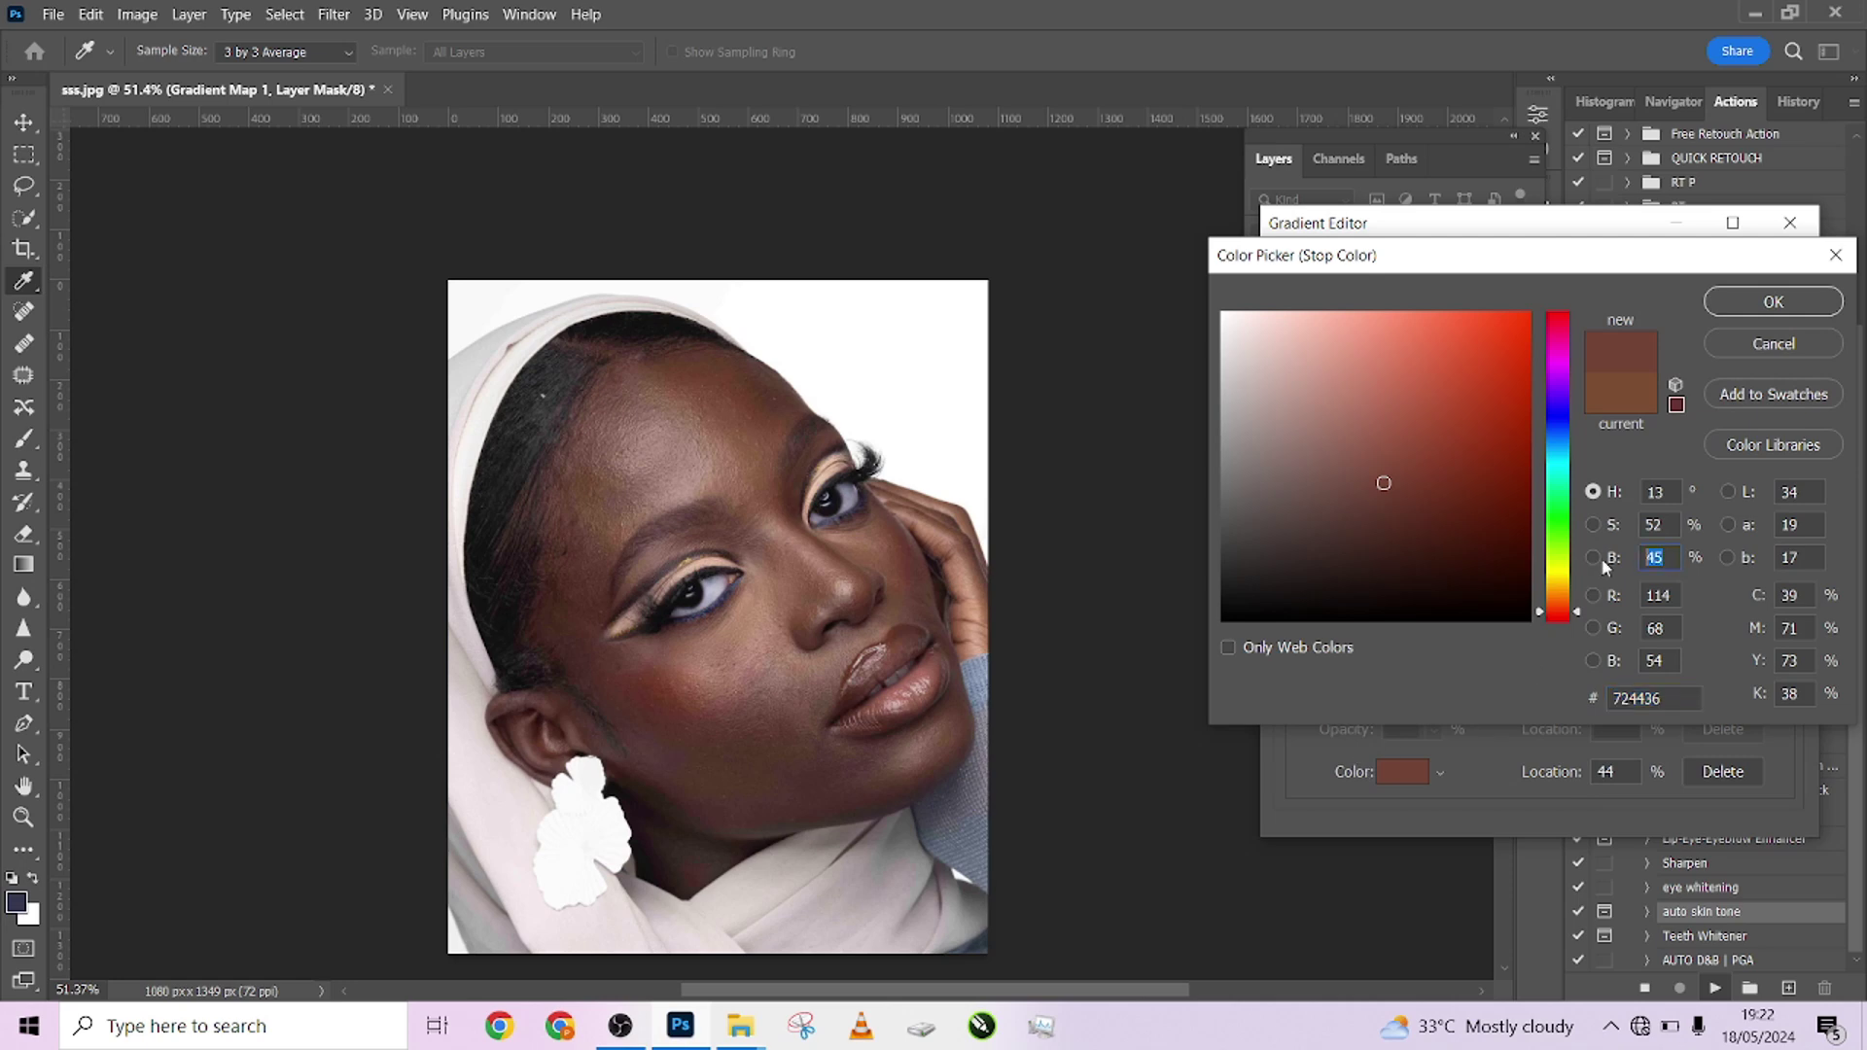
click(1767, 309)
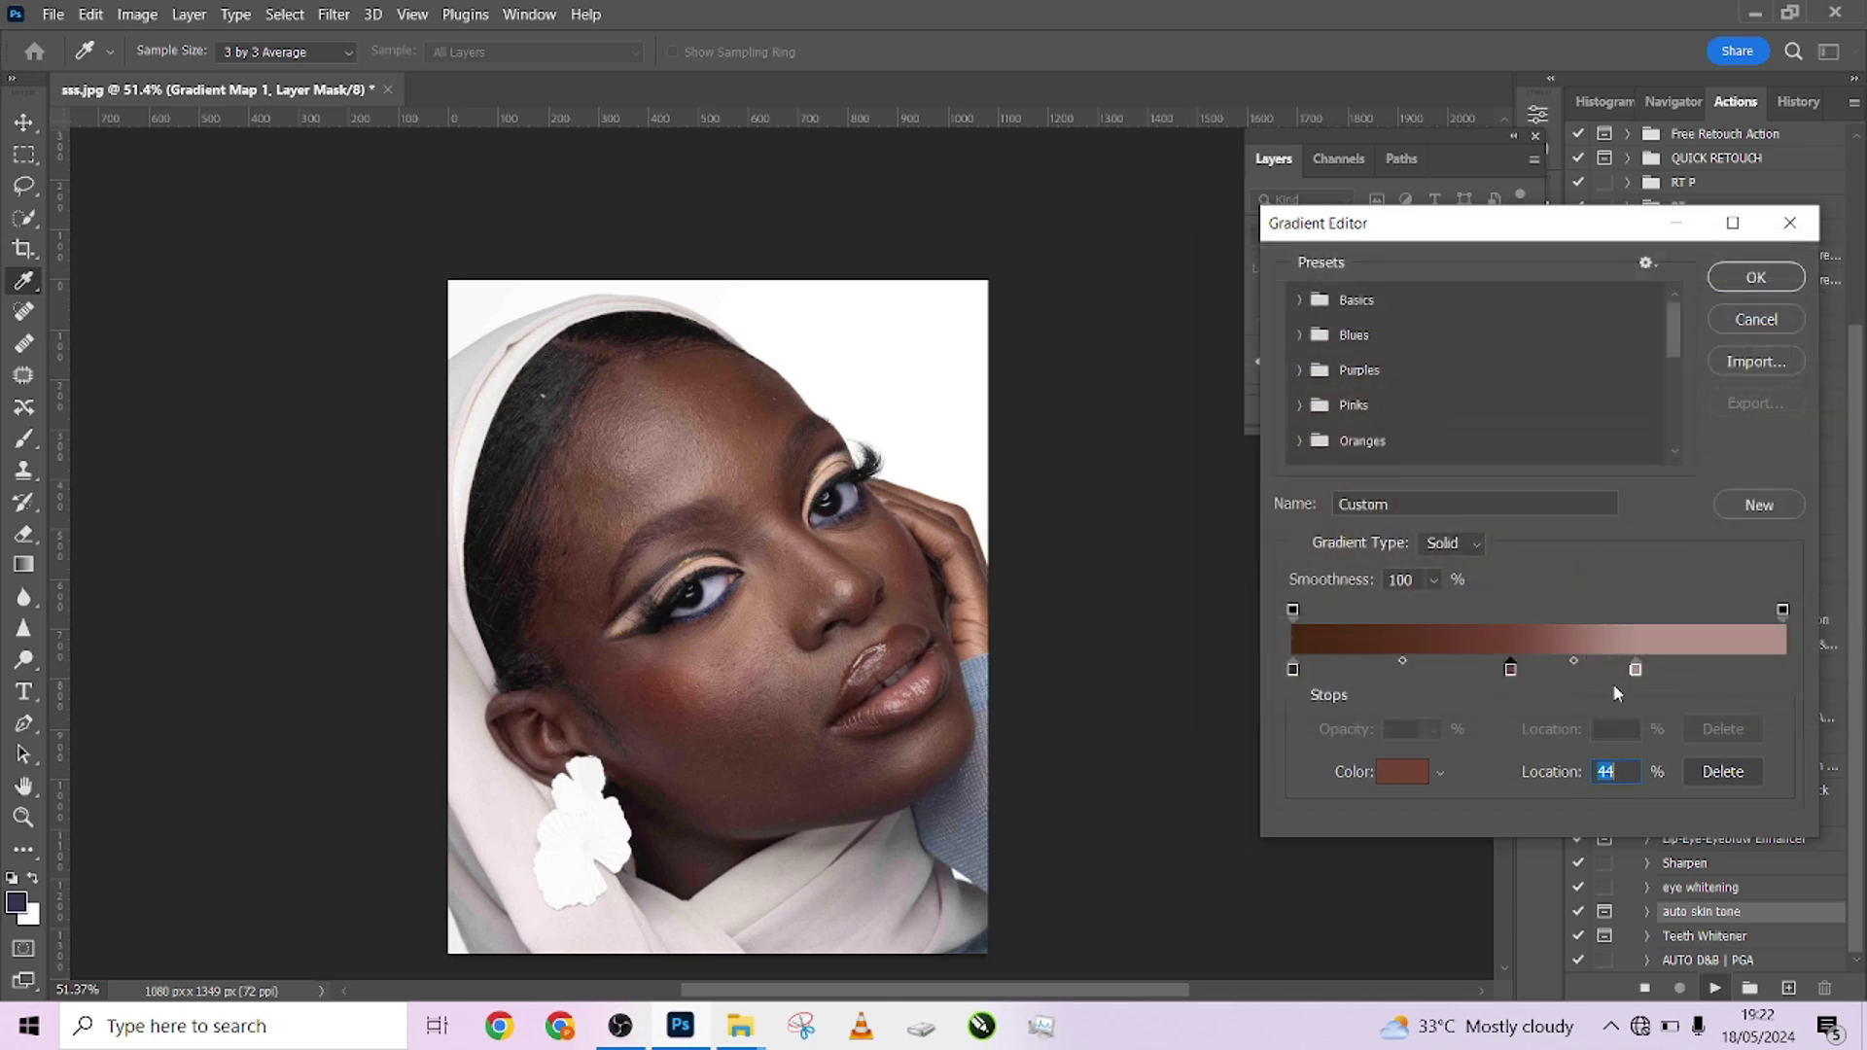
key(Up)
Set the dark stop to a sampled shadow tone at location 33, and apply the gradient map
double_click(1292, 669)
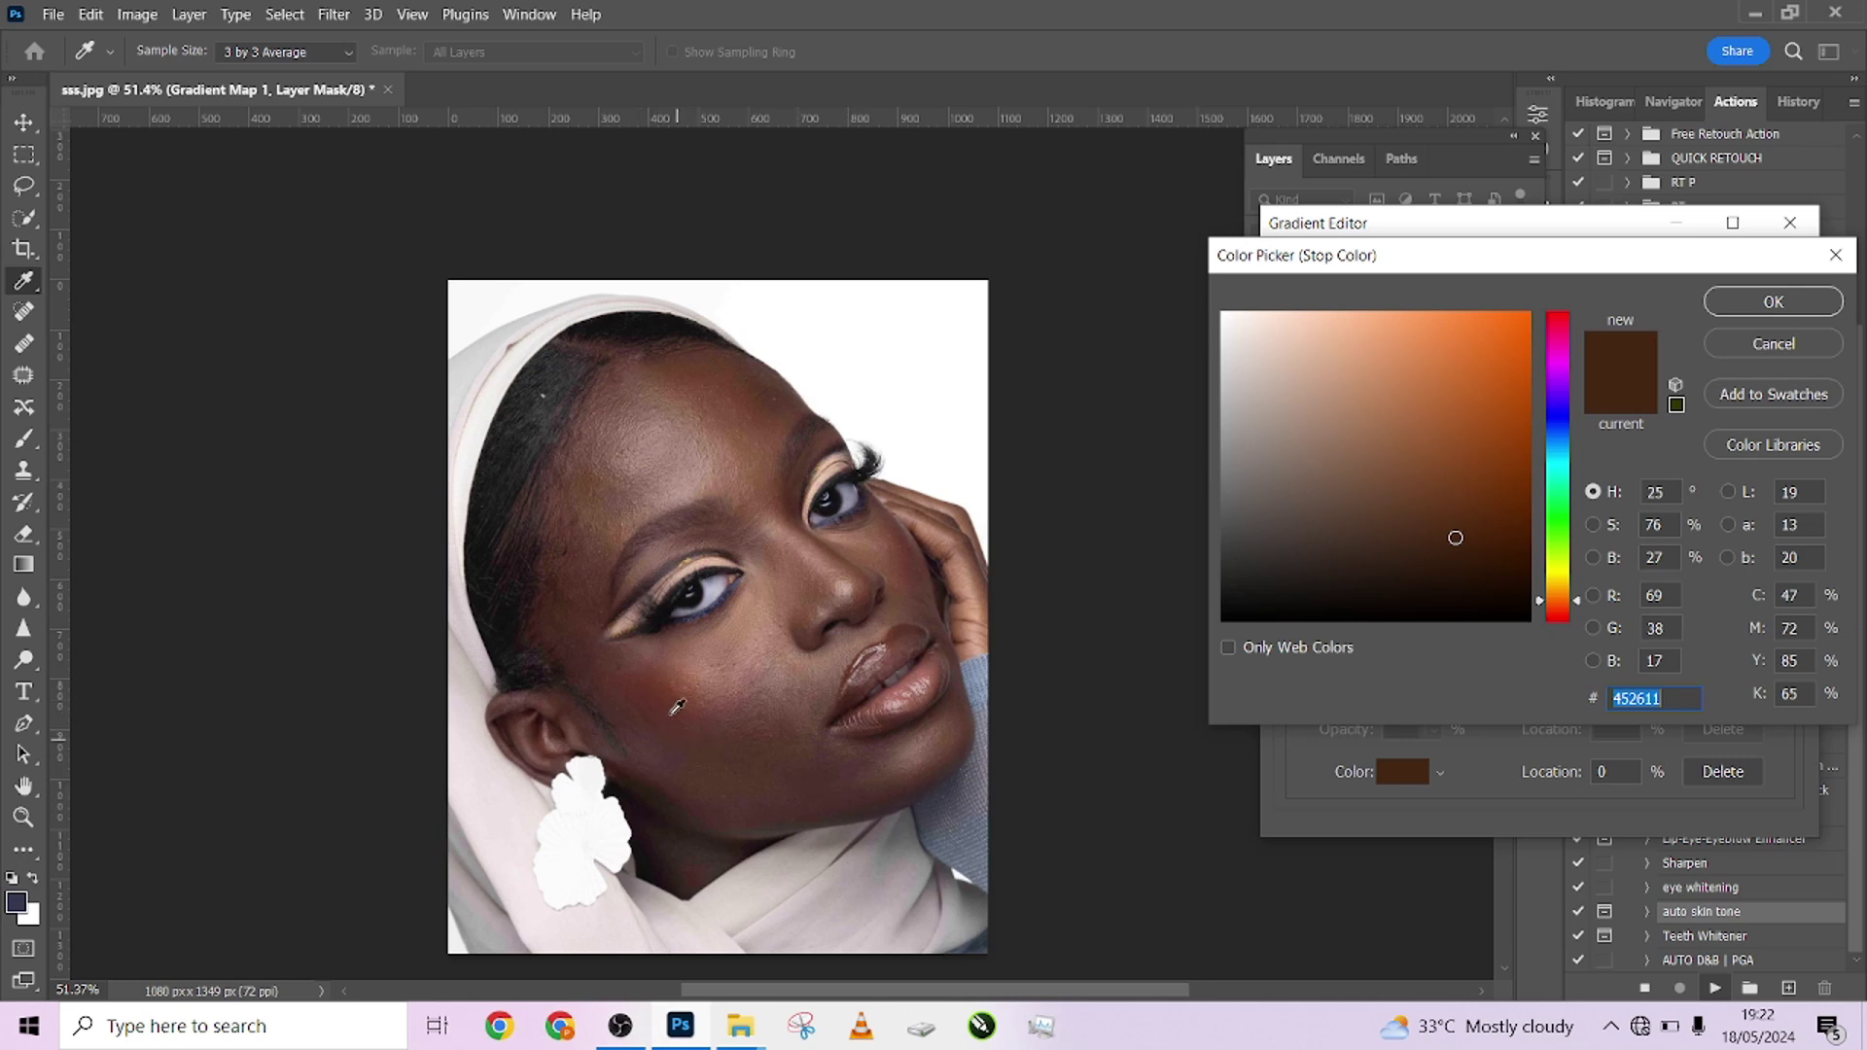
click(659, 678)
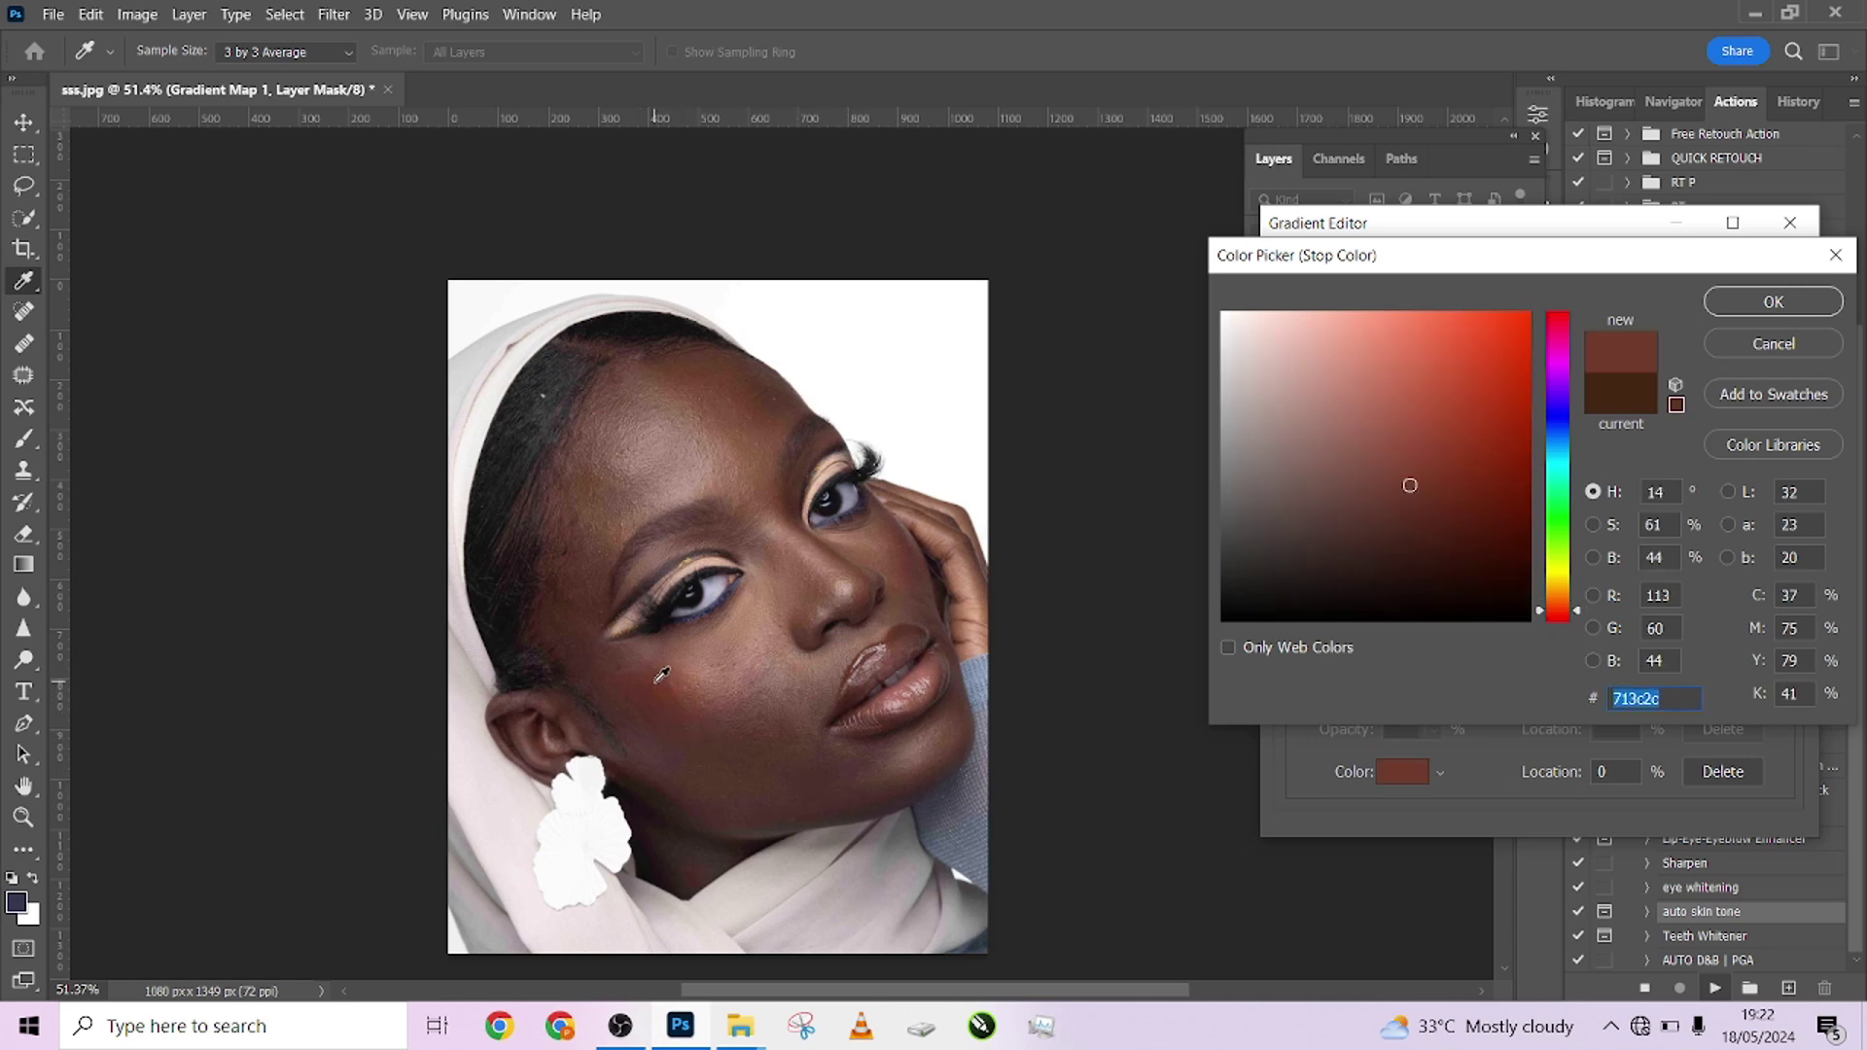
click(788, 392)
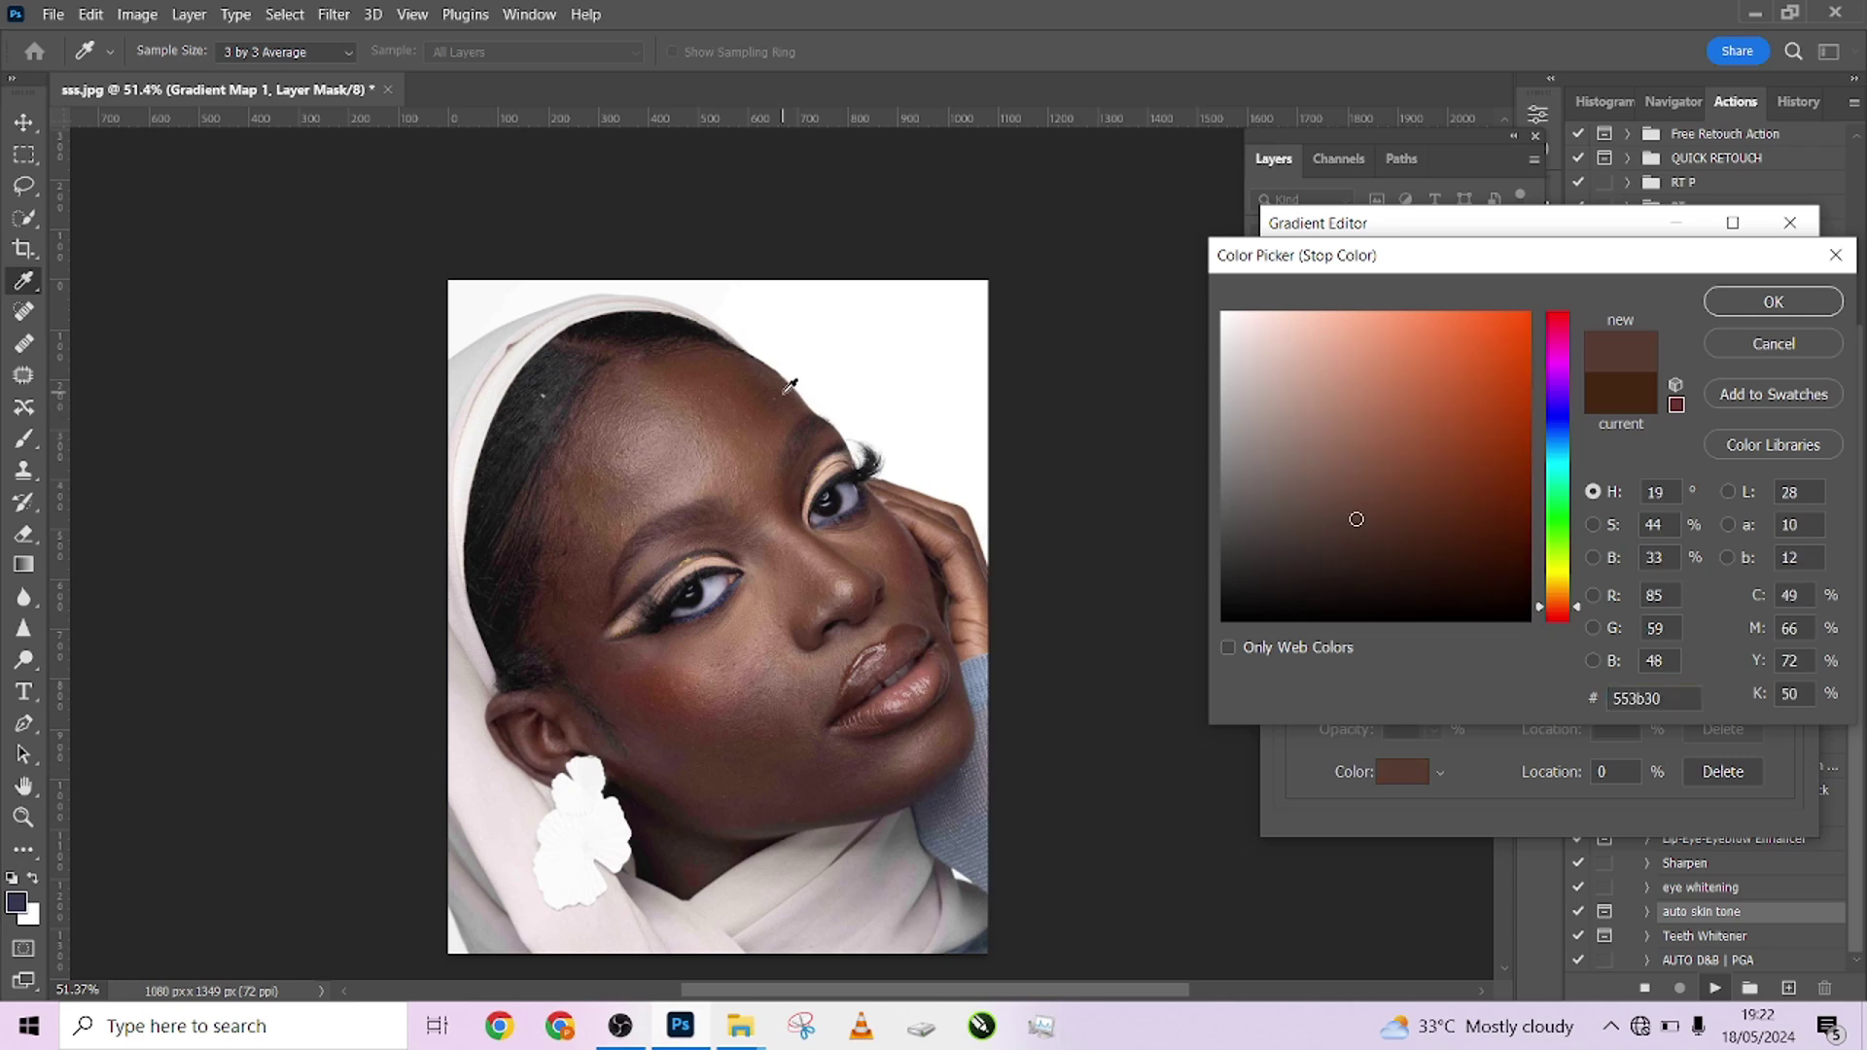
click(1640, 560)
click(1729, 317)
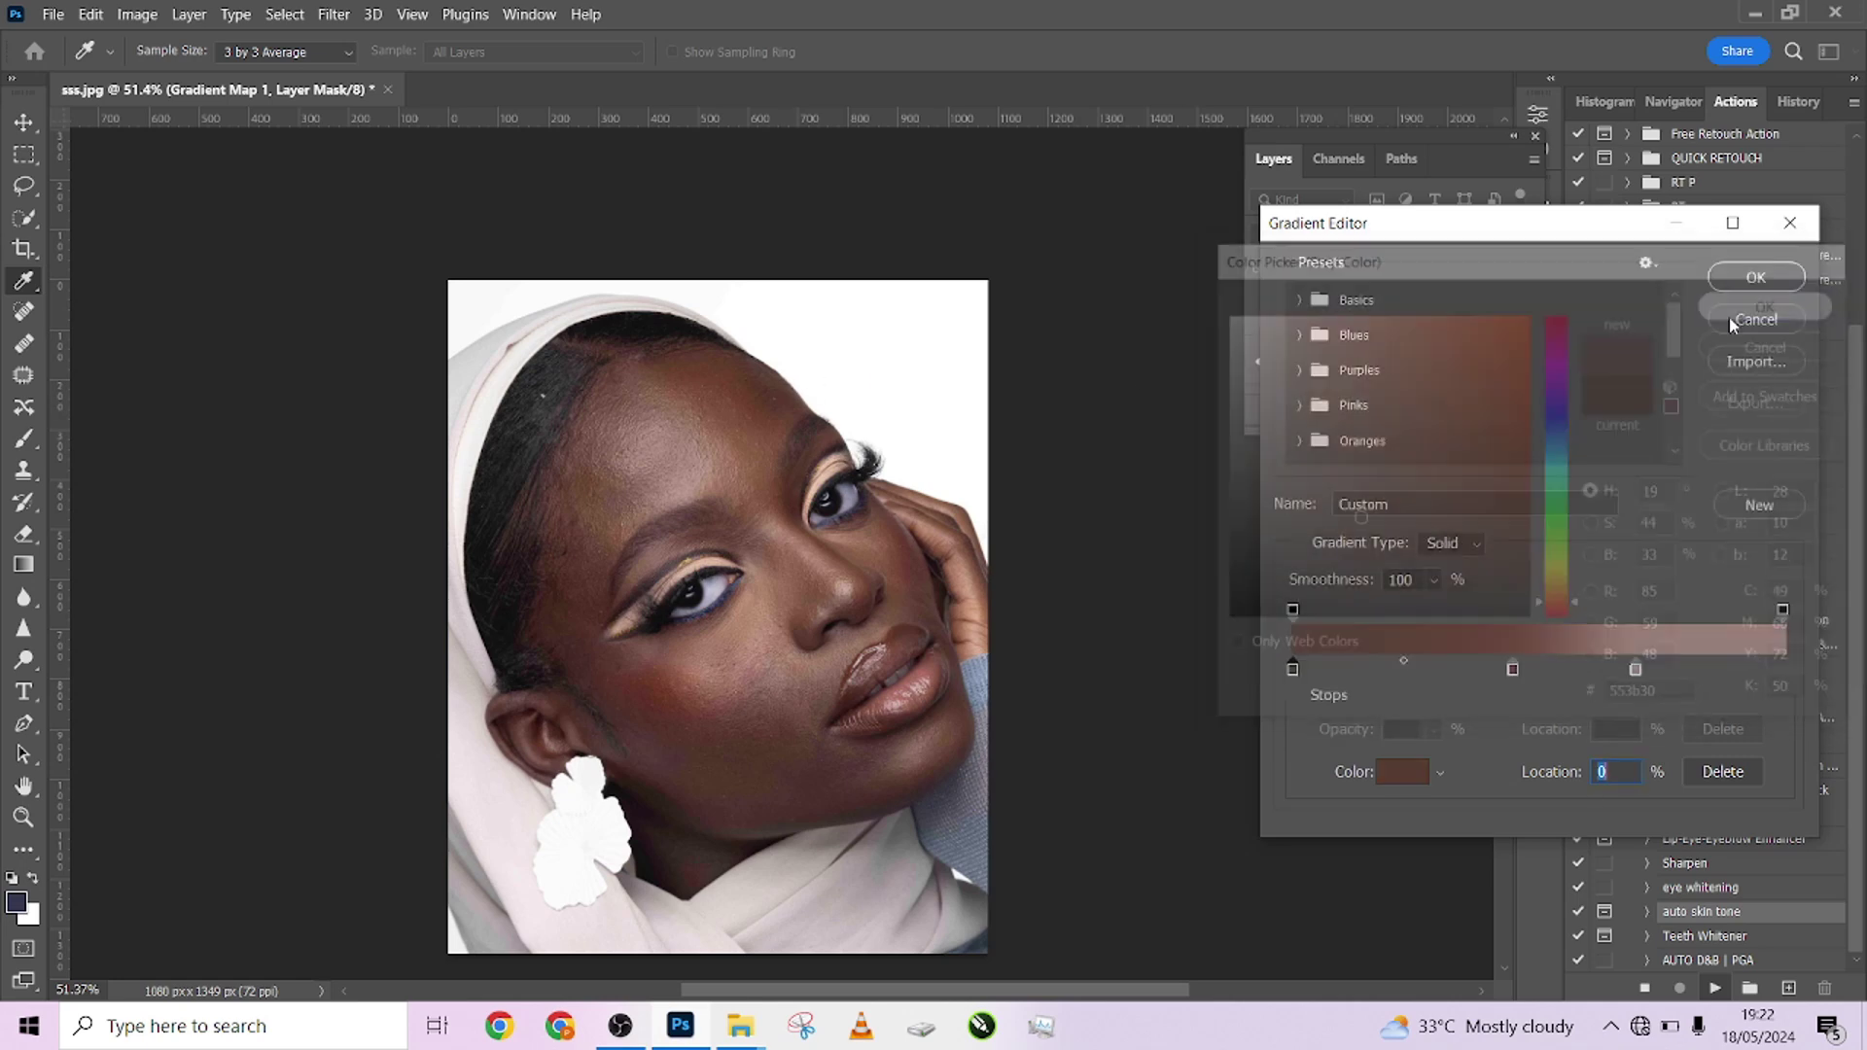
text(33)
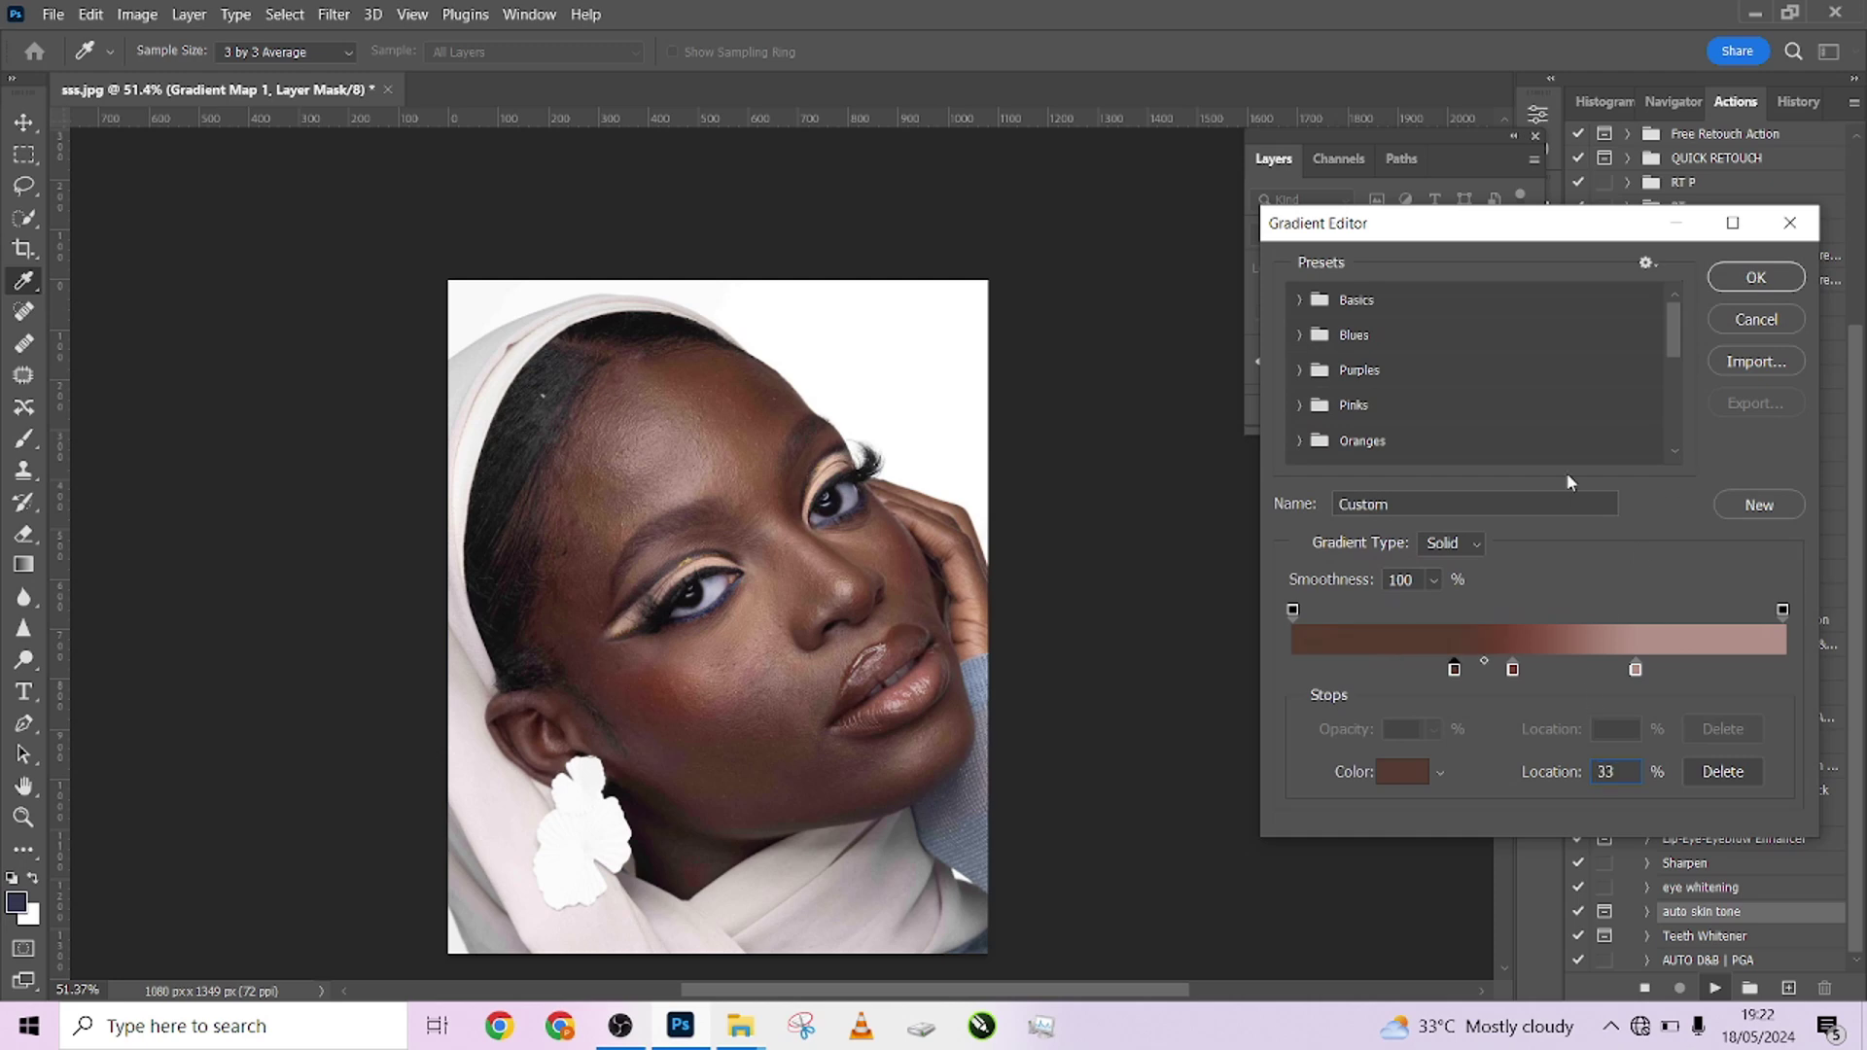
click(1749, 278)
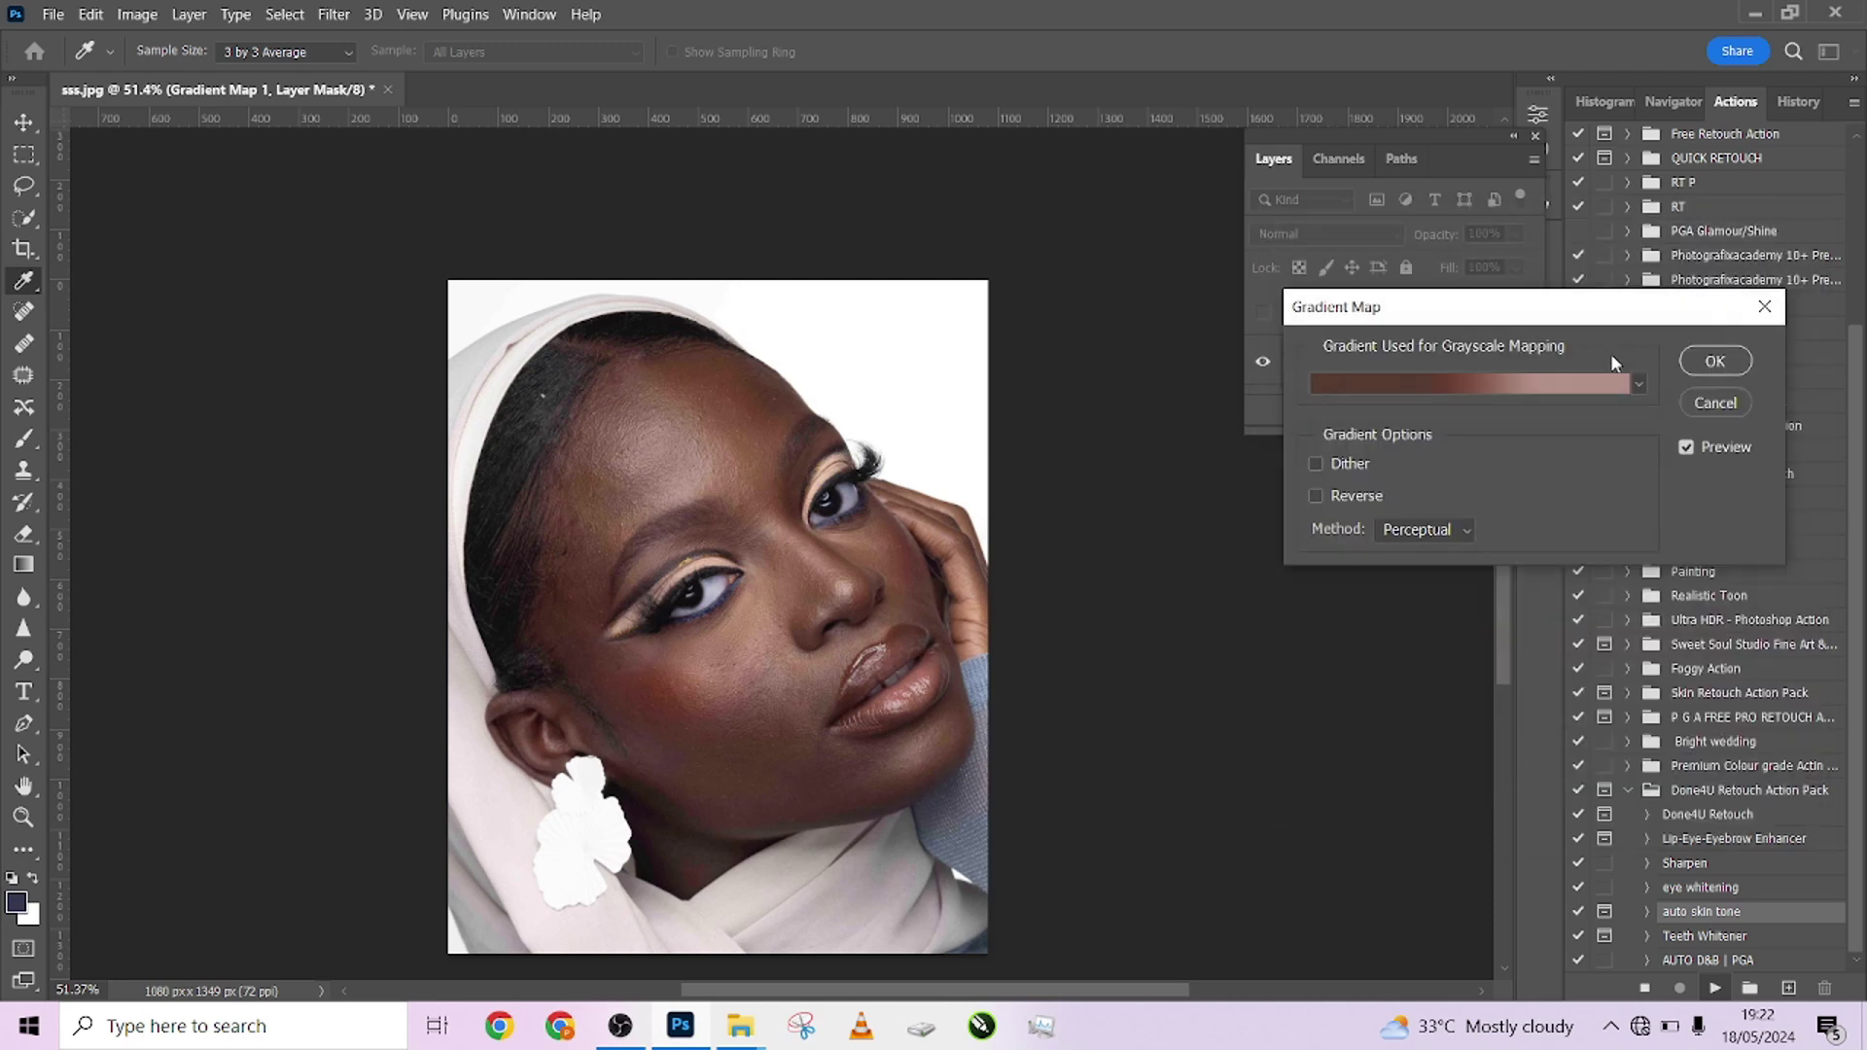
click(1714, 362)
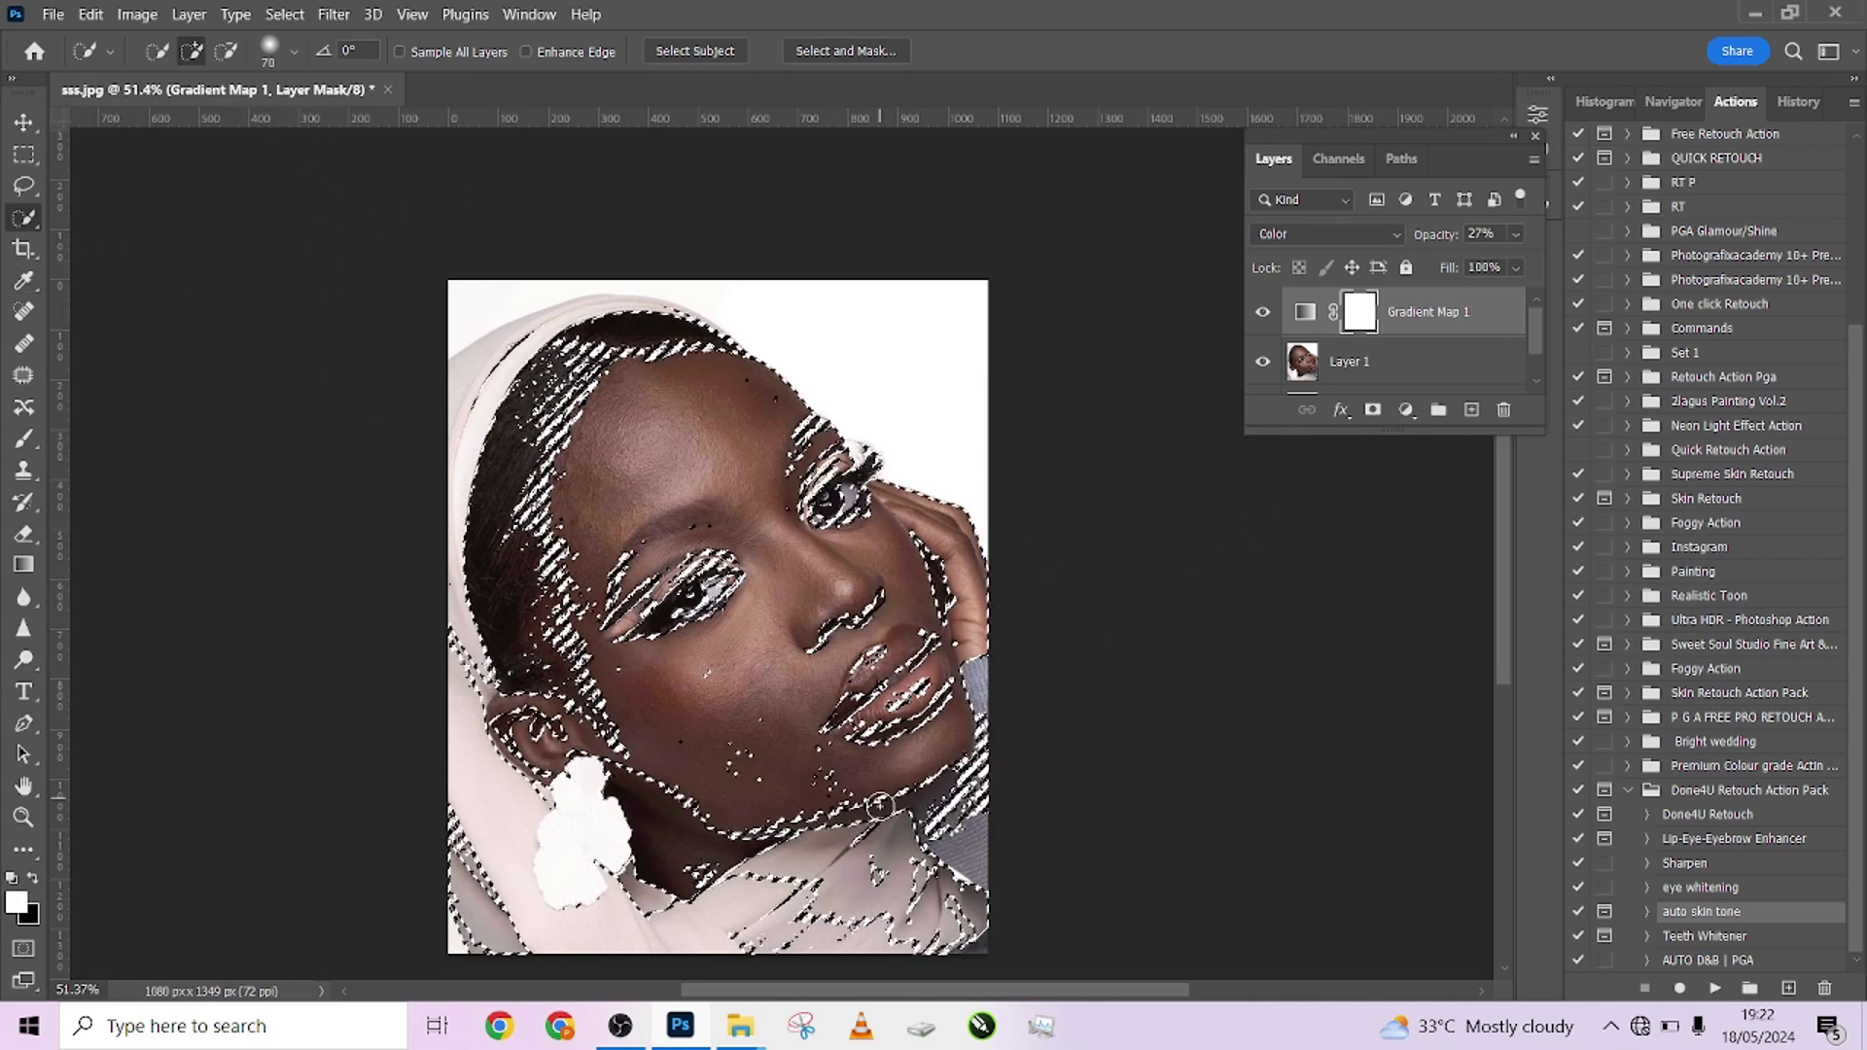
Refine the selection: remove neck, scarf, hand and shoulder; add jaw and chin
key(alt)
mouse_move(914, 848)
mouse_down()
mouse_move(725, 929)
mouse_move(523, 894)
mouse_up()
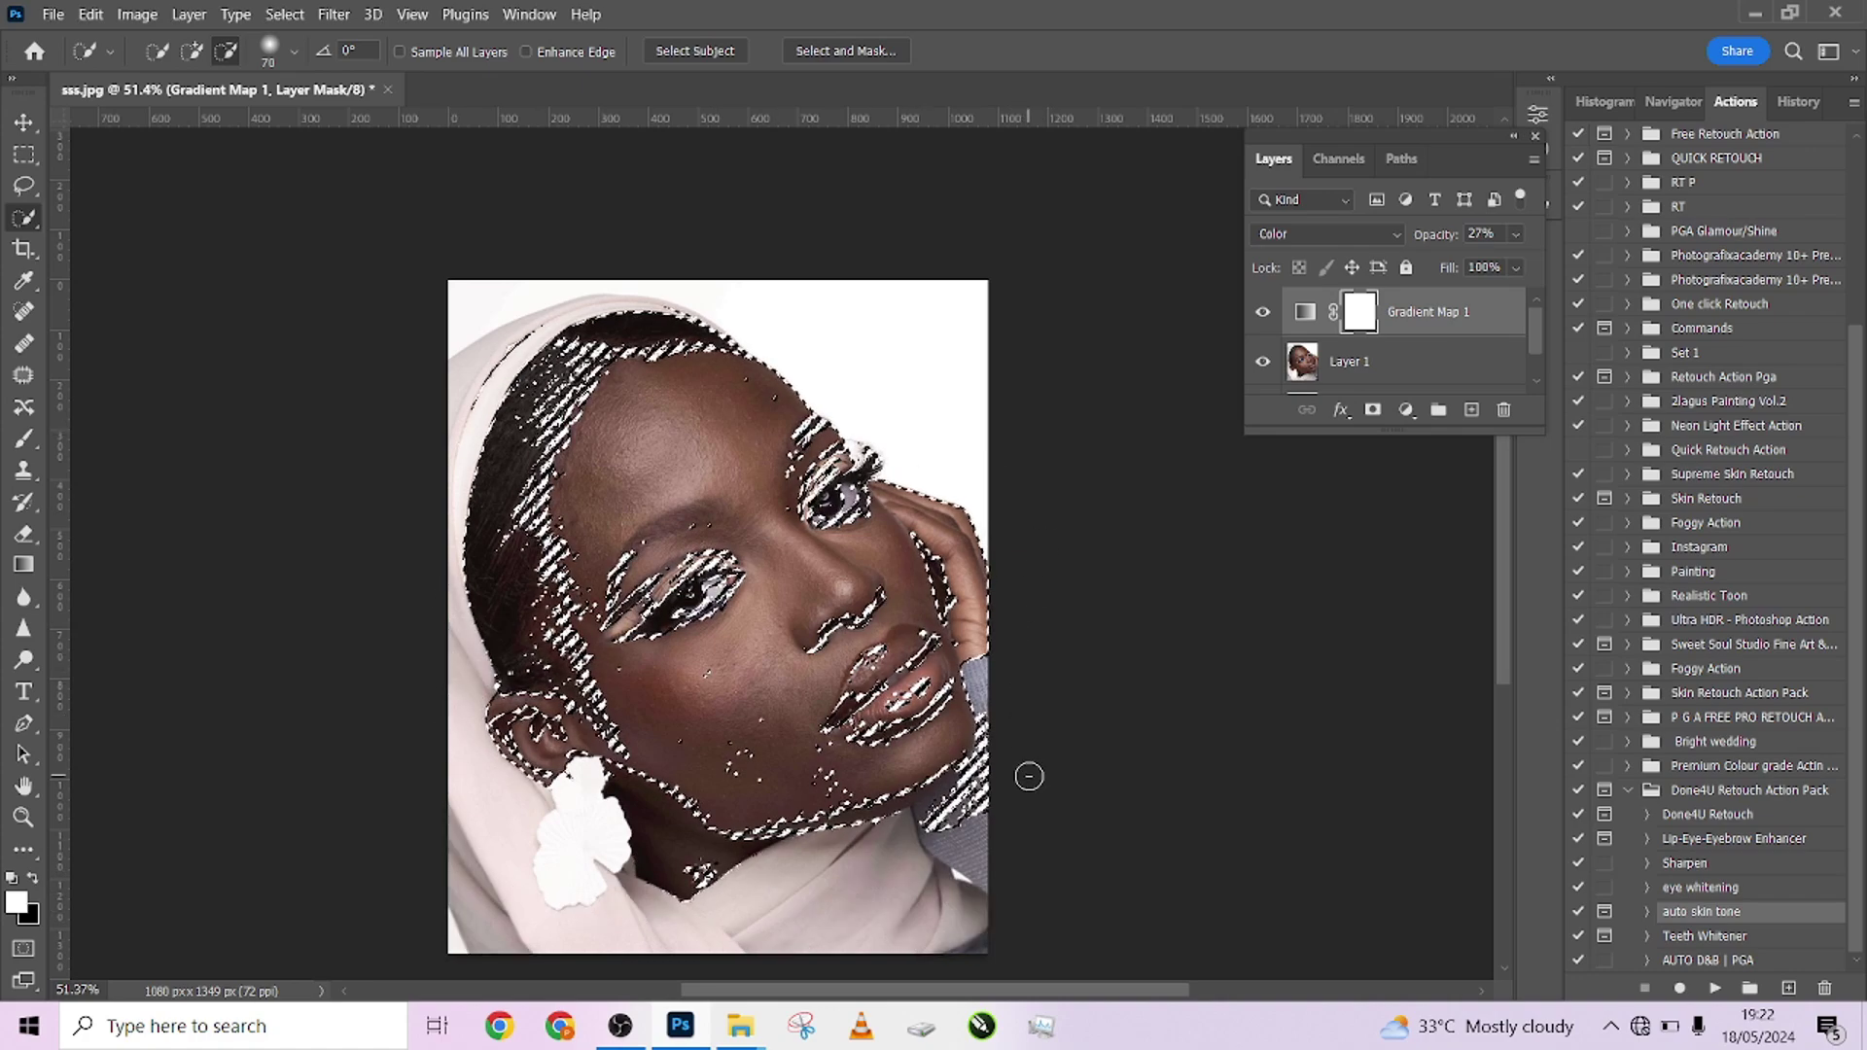
mouse_move(1000, 729)
mouse_down()
mouse_move(983, 789)
mouse_move(944, 810)
mouse_up()
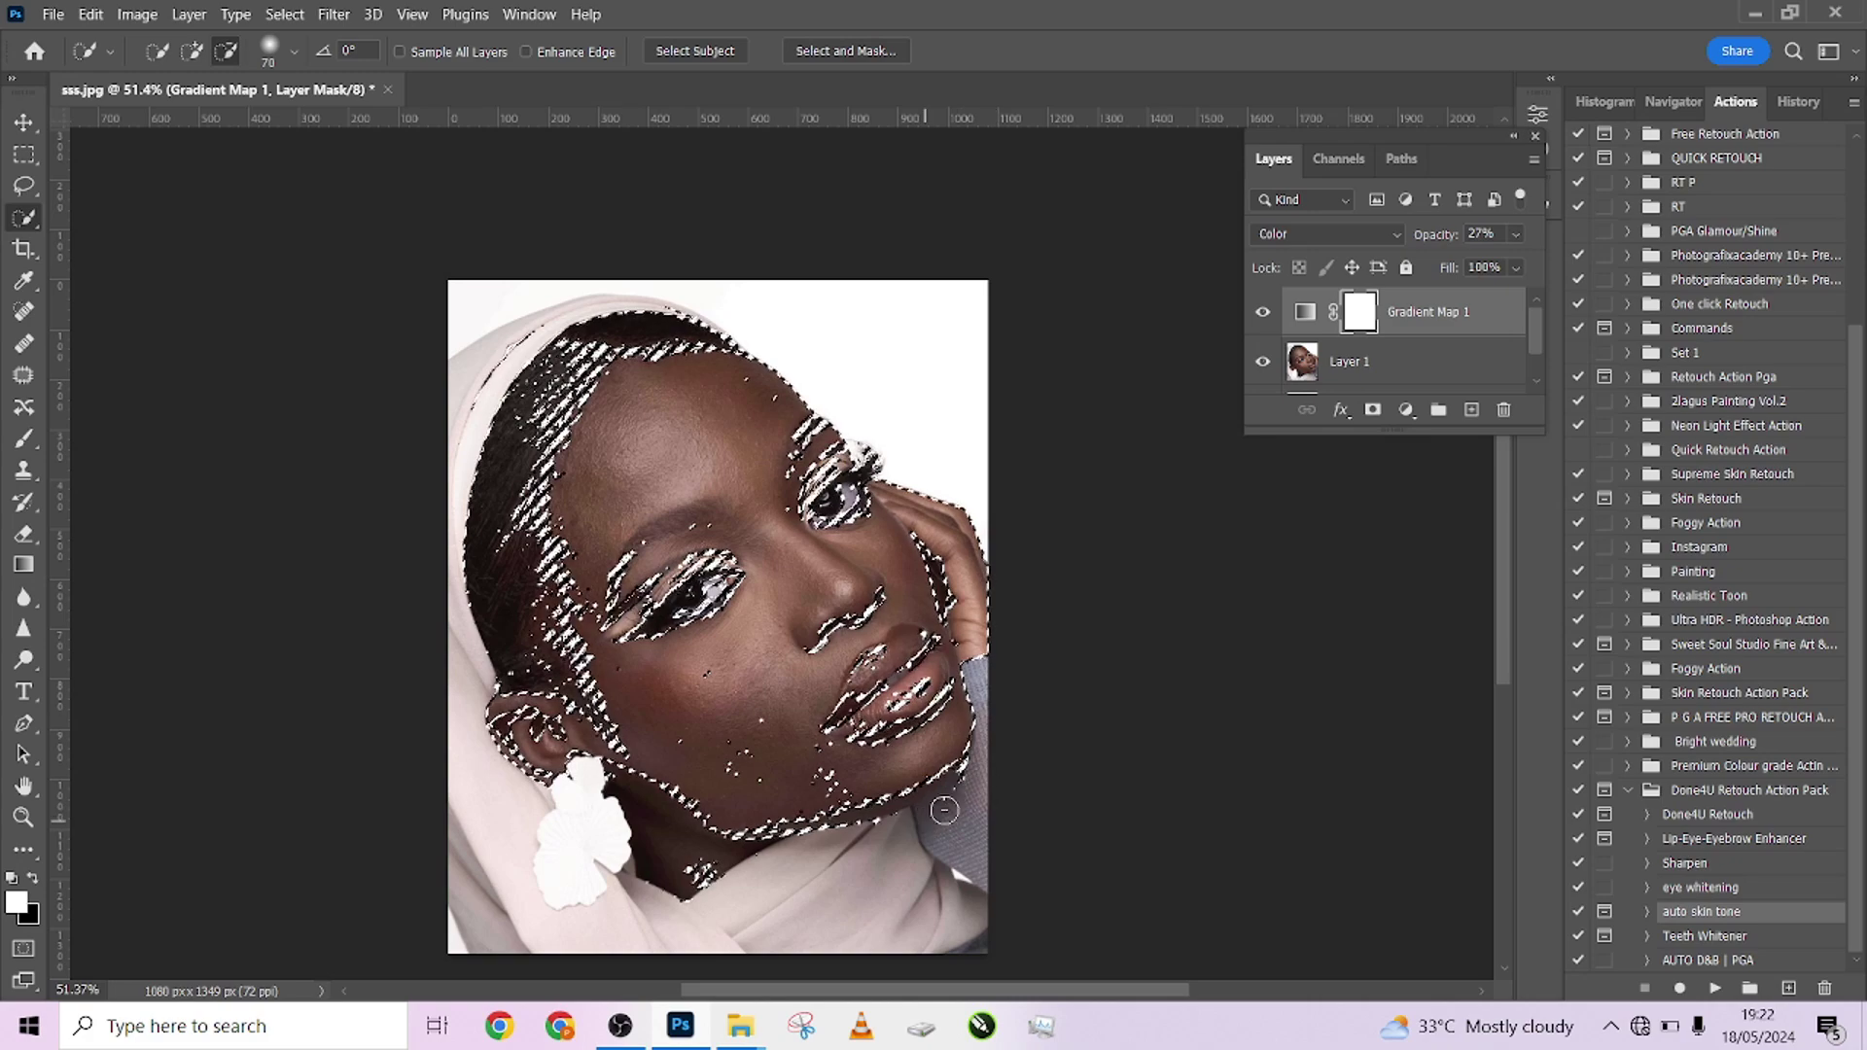
click(671, 802)
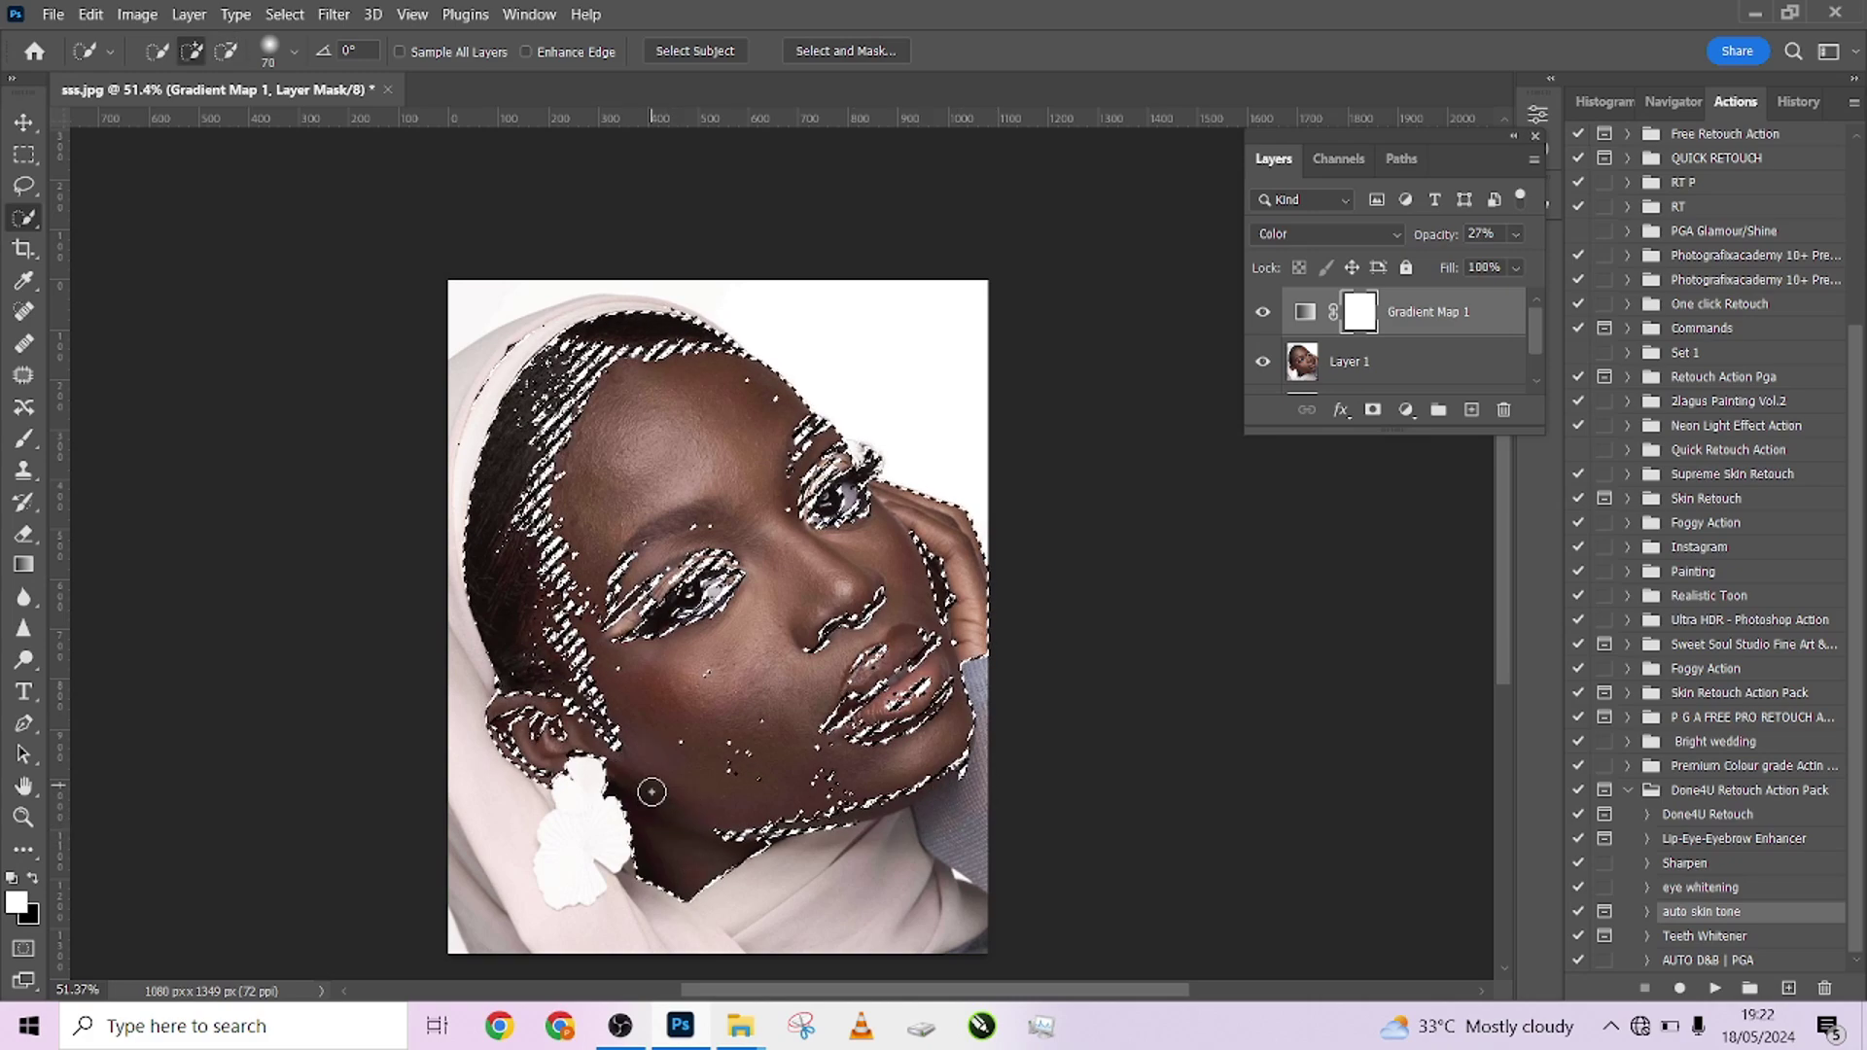
click(781, 806)
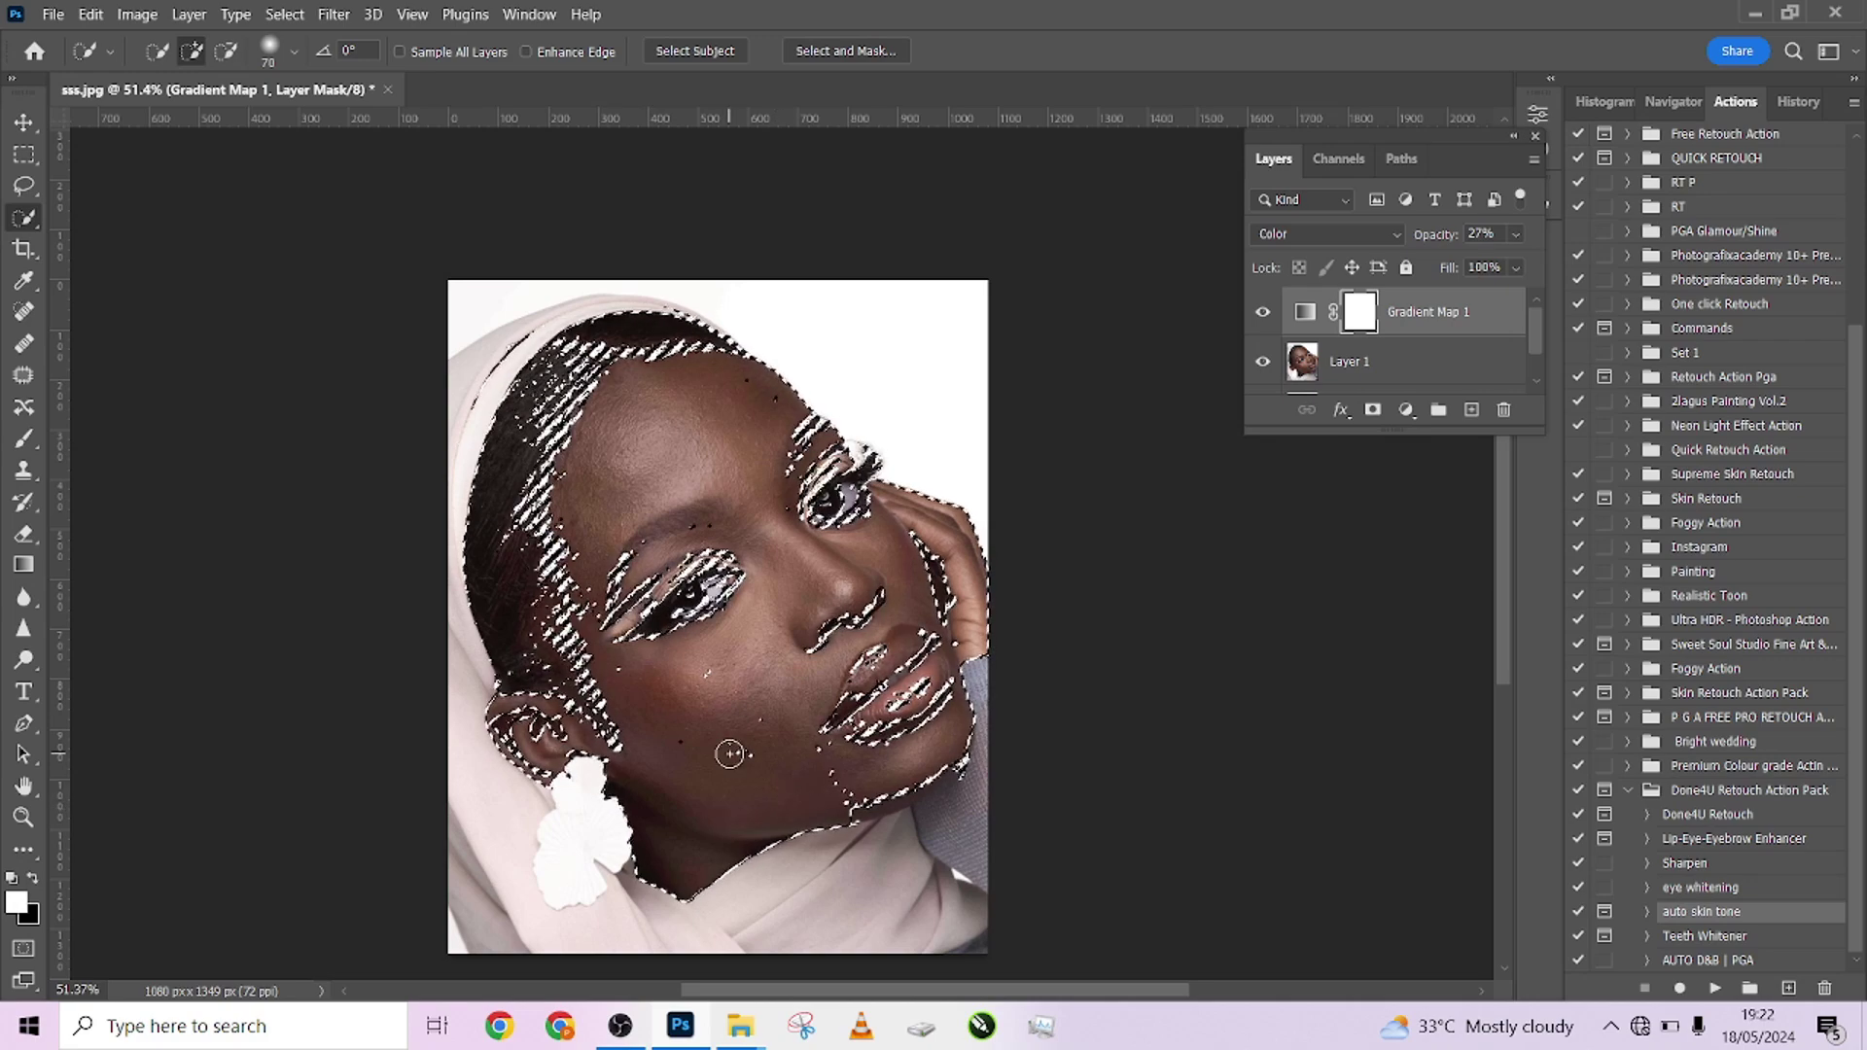
Delete Gradient Map 1's old mask and add a new one from the selection
drag(1359, 311, 1503, 410)
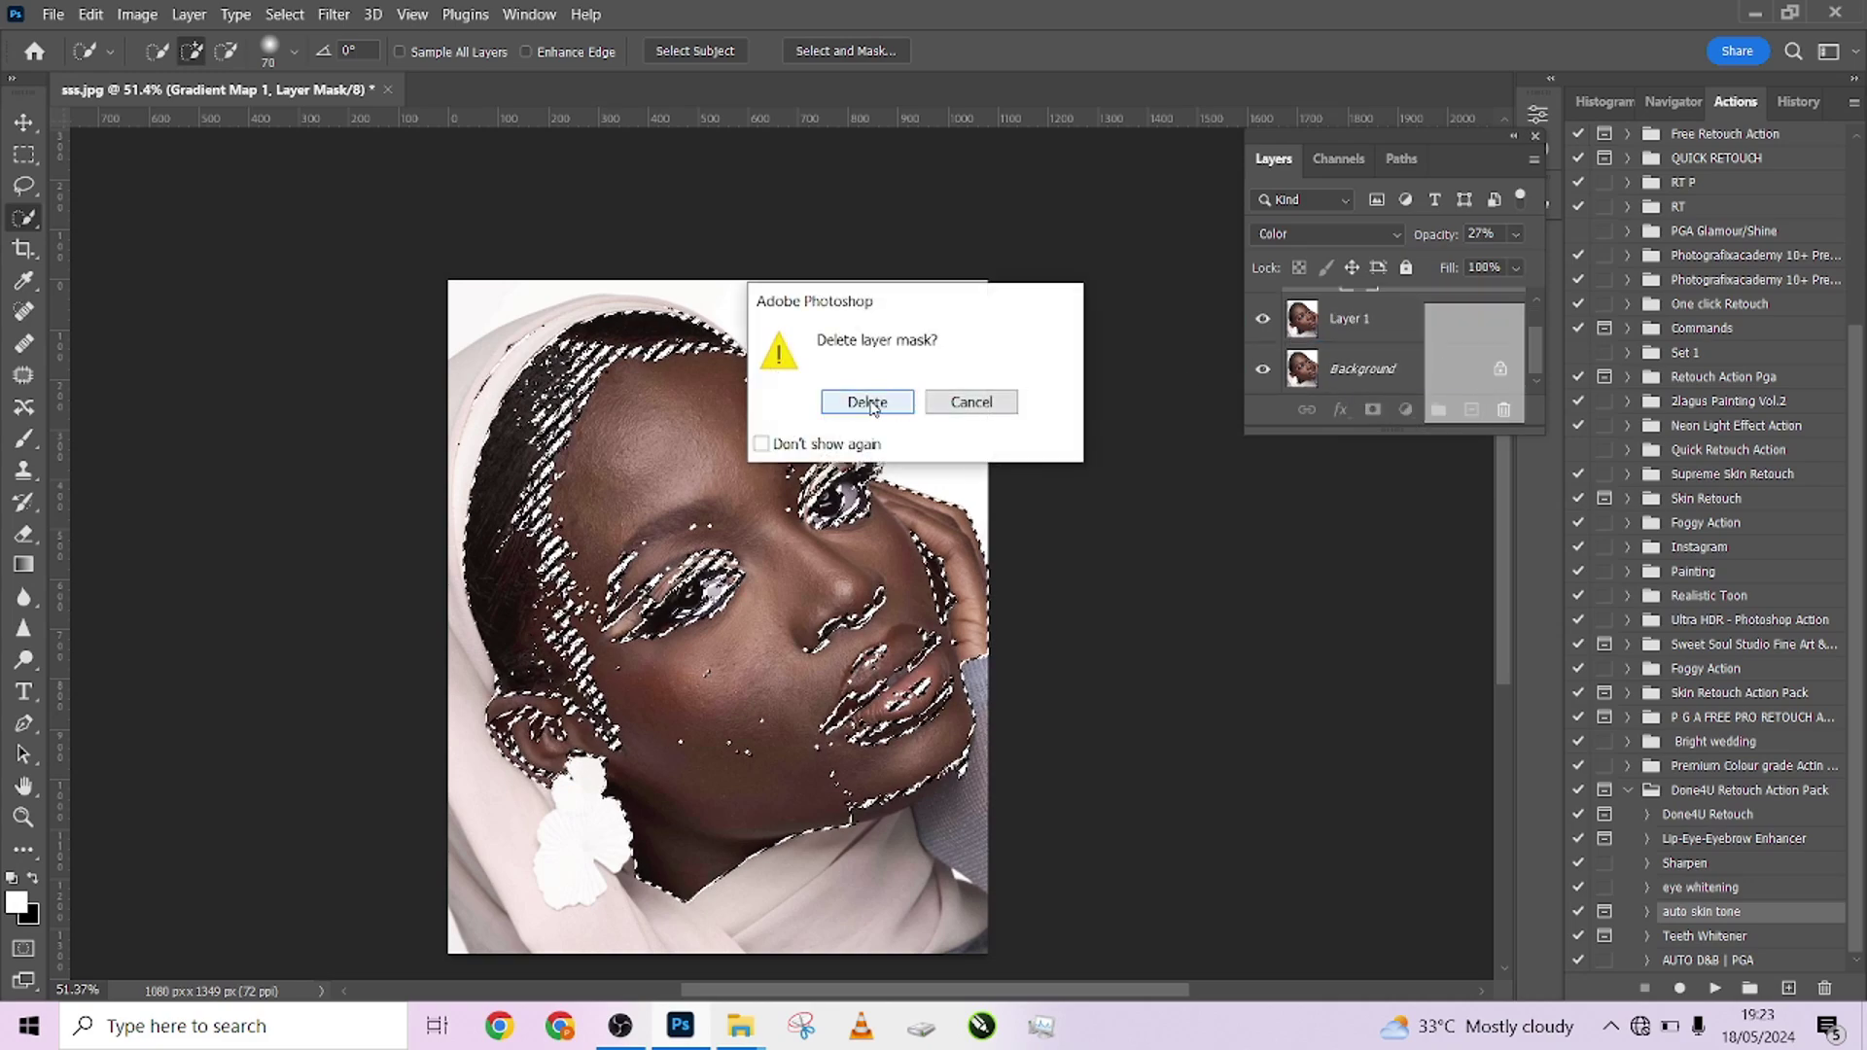
click(867, 401)
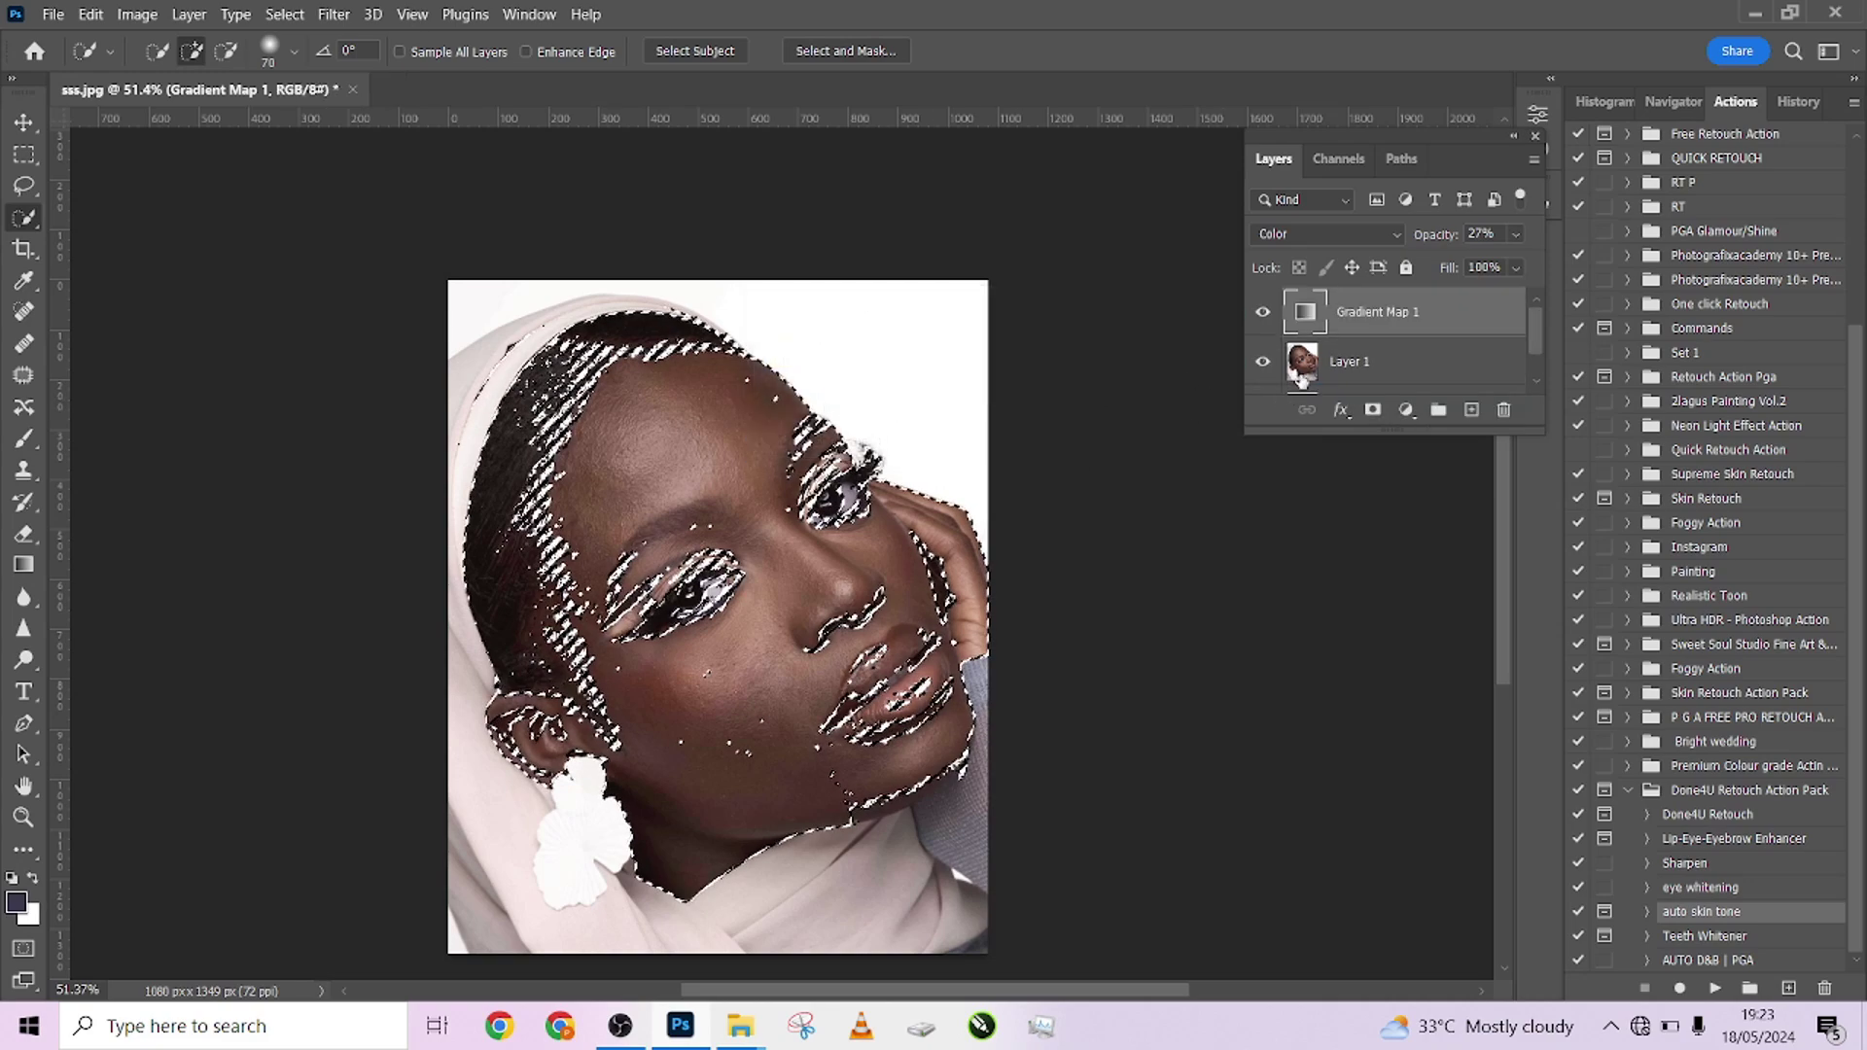
click(1373, 409)
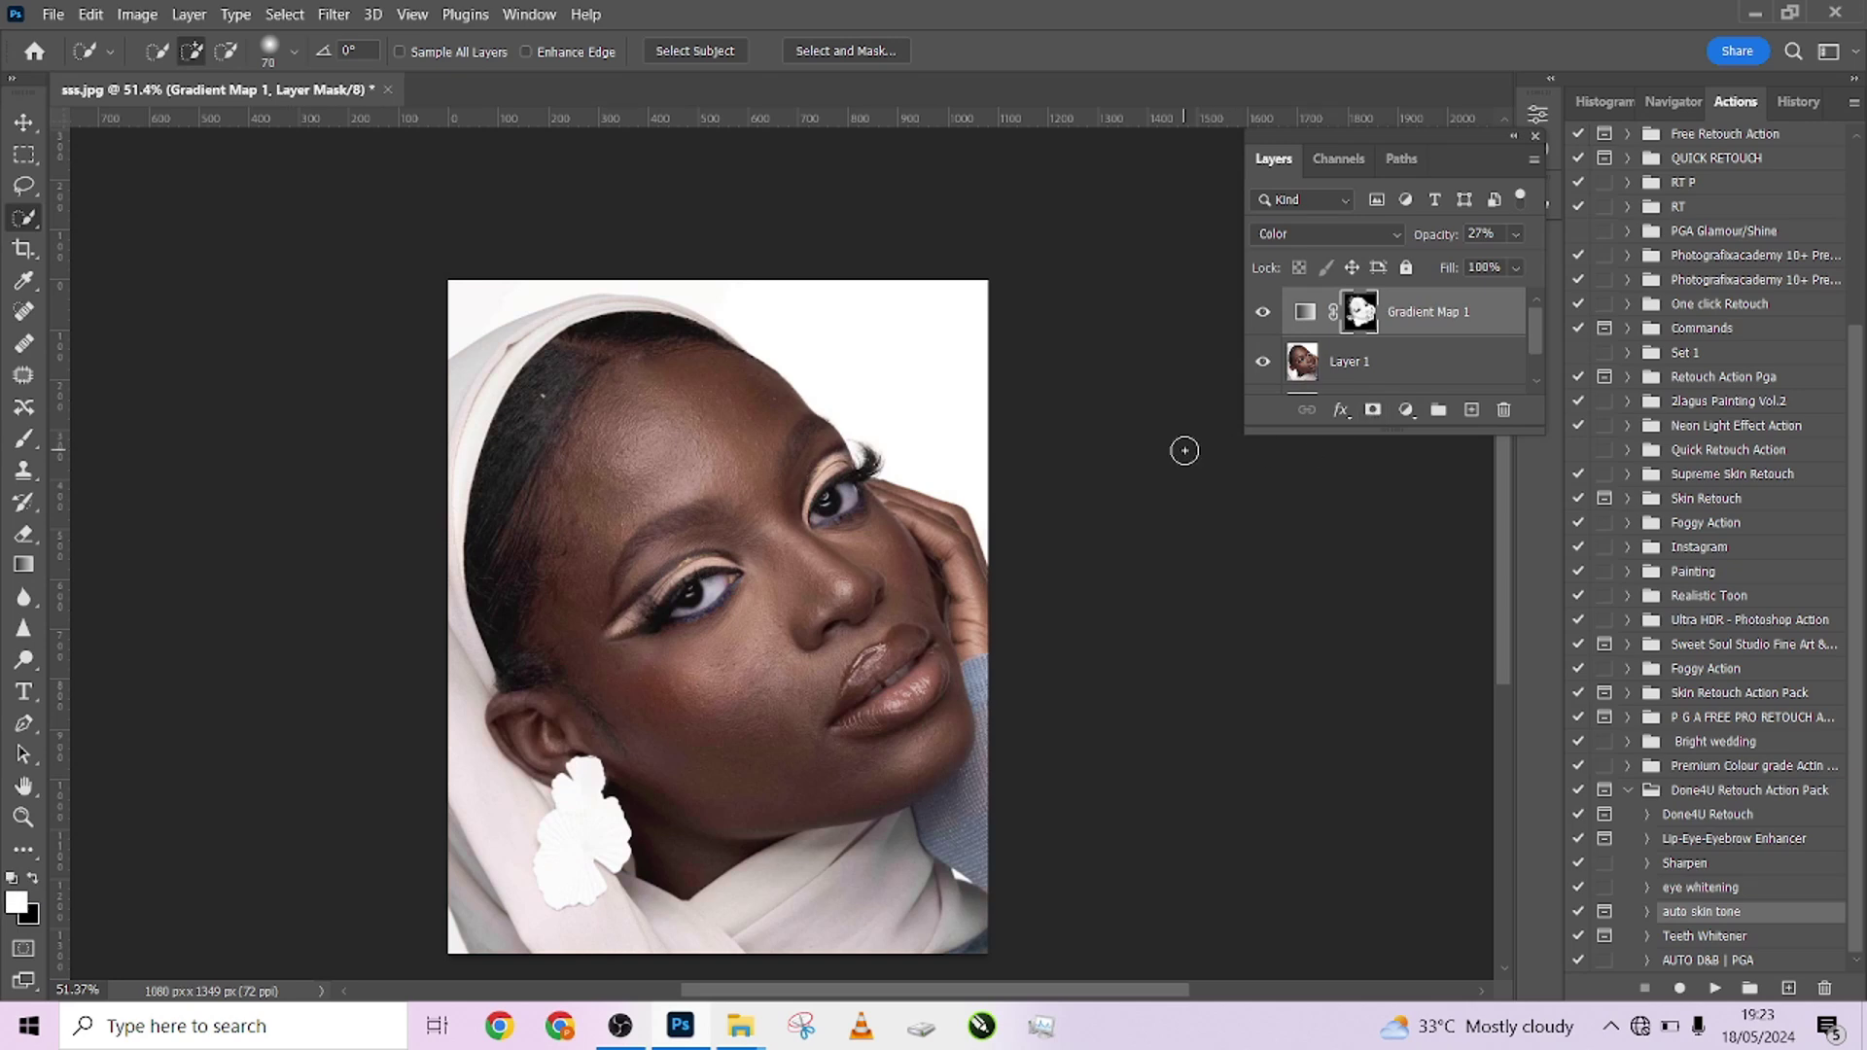
Raise Gradient Map 1 to 100% opacity and take the Brush, framing the eyes
click(1514, 234)
drag(1443, 261, 1528, 262)
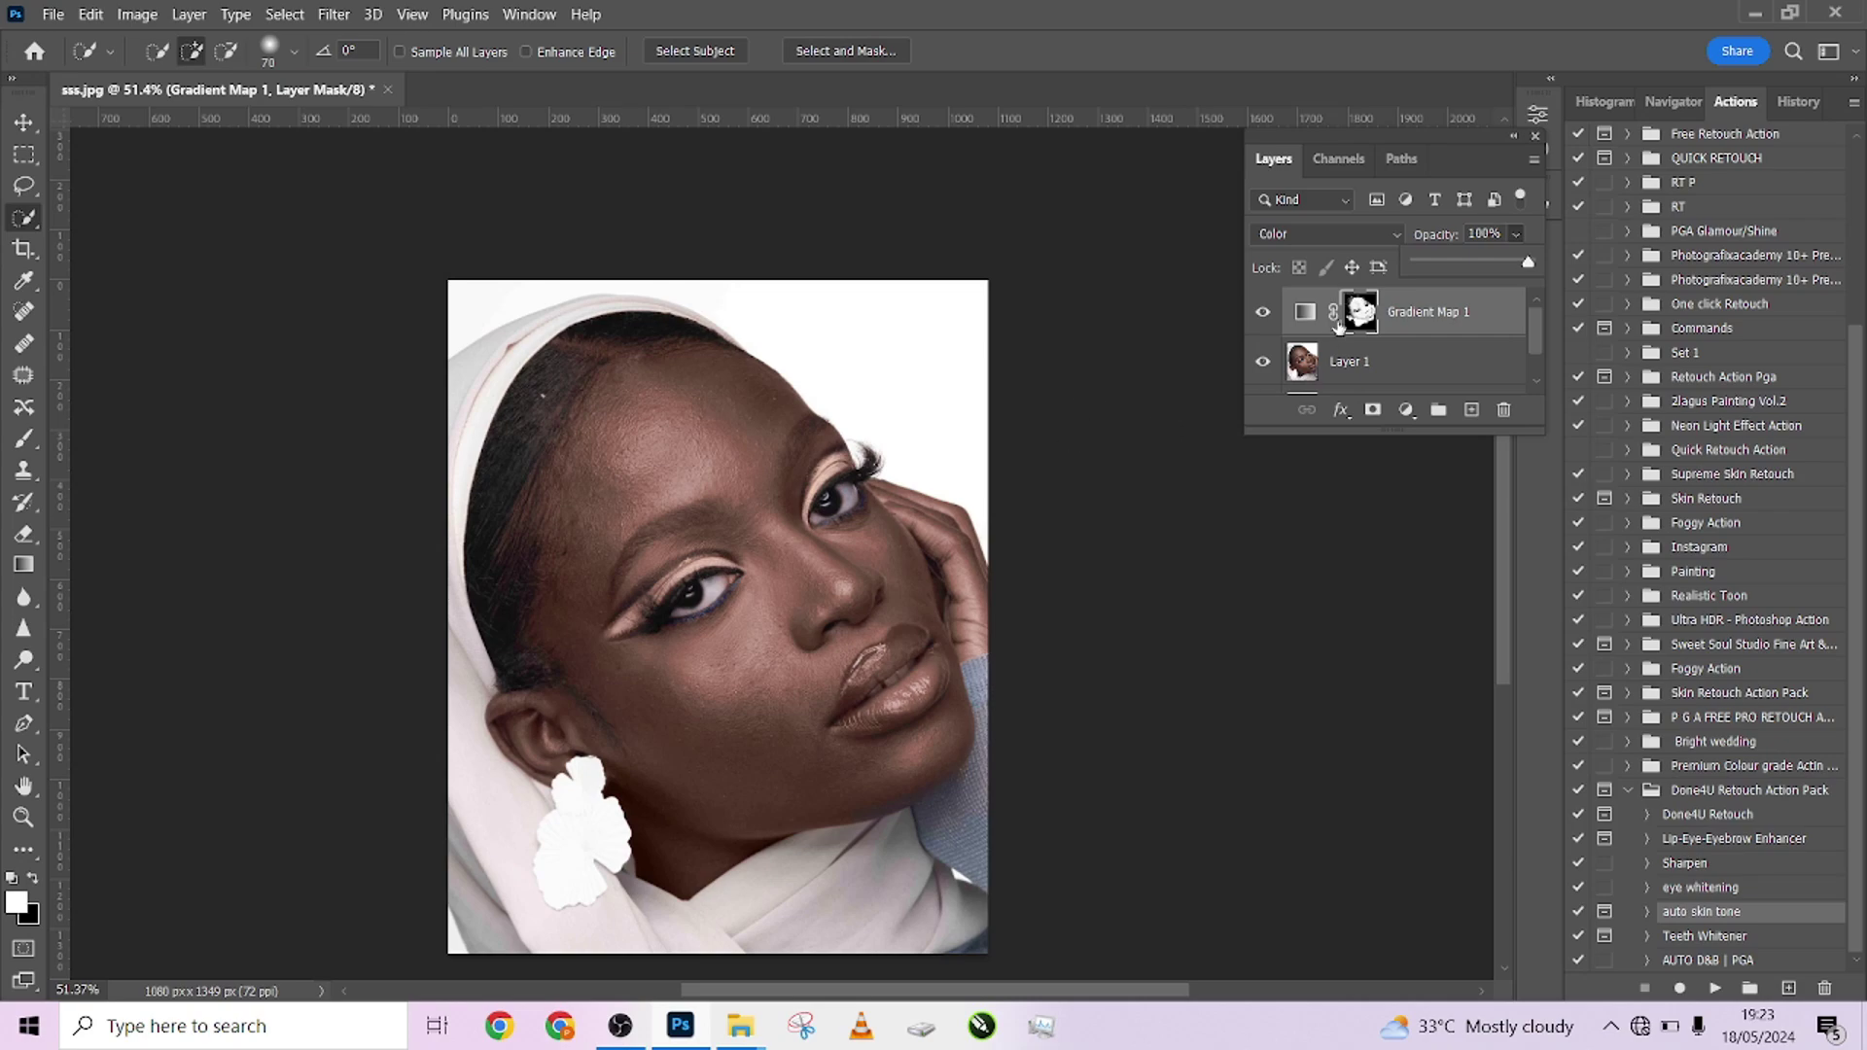
key(b)
scroll(725, 719, up, 3)
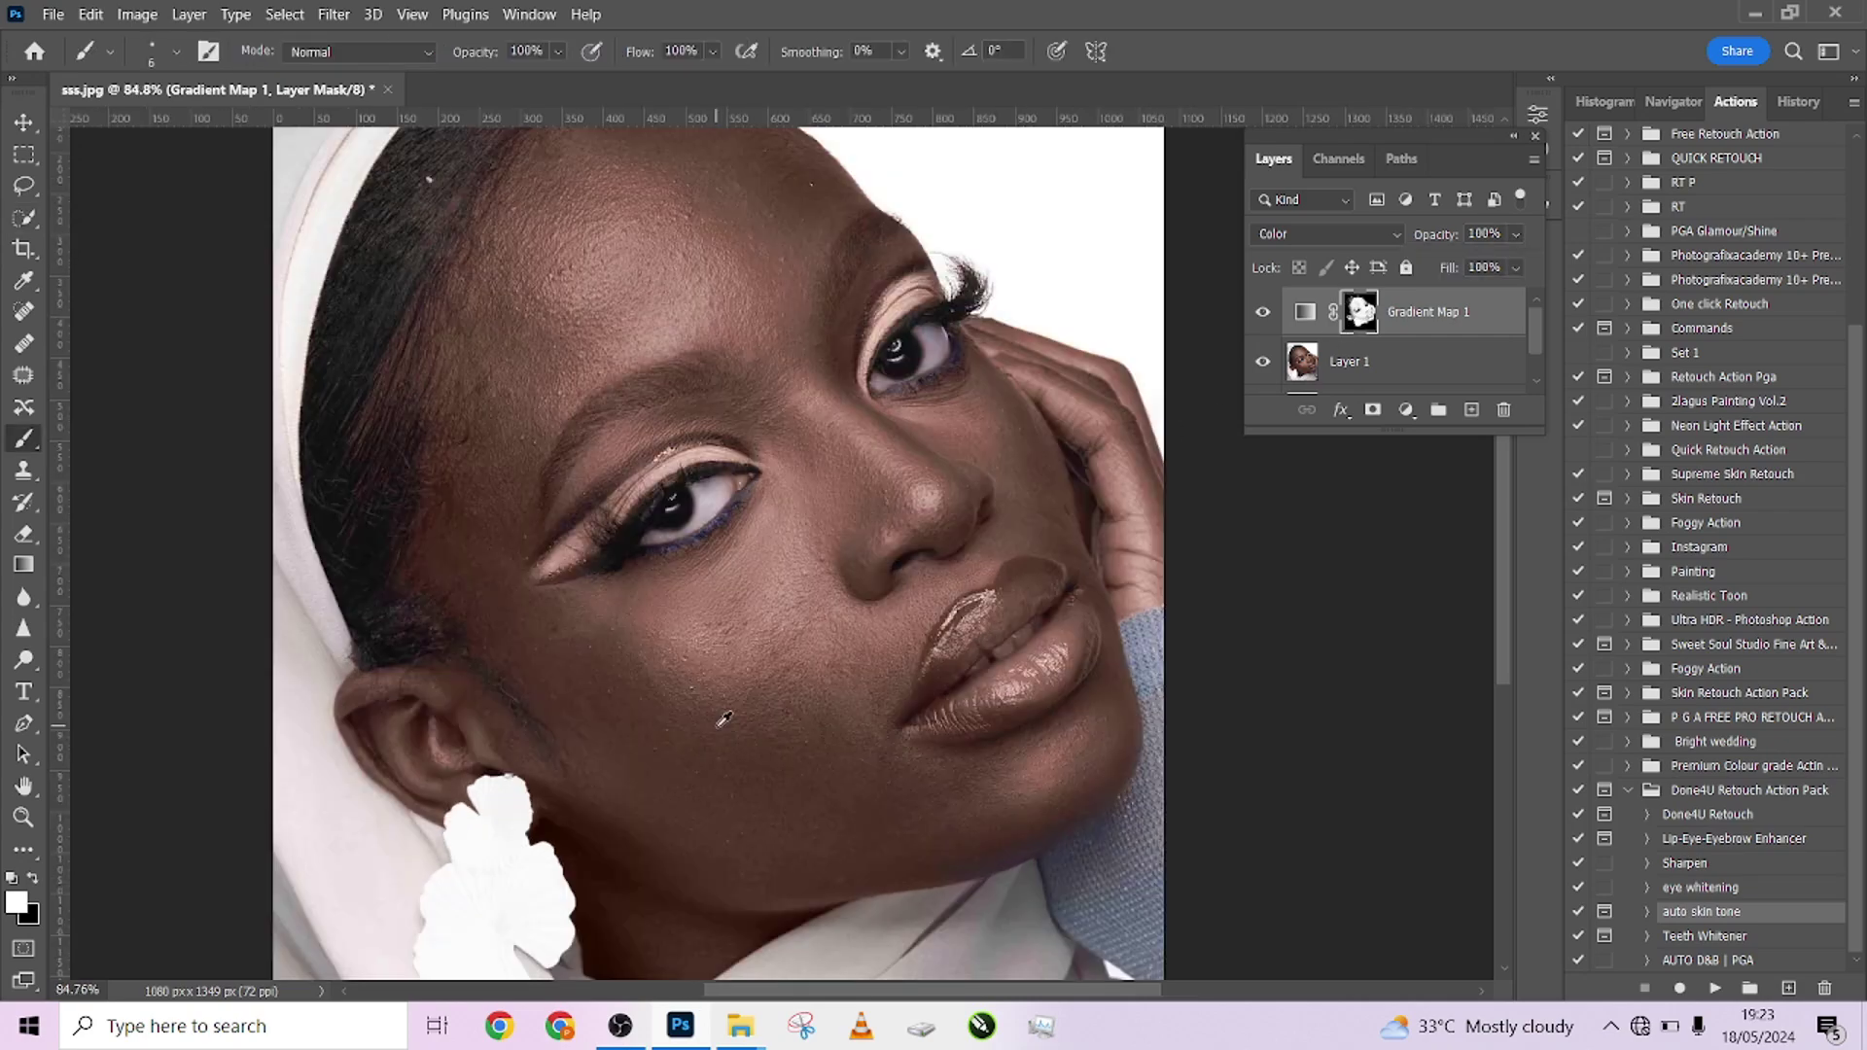
scroll(724, 720, up, 1)
scroll(716, 709, down, 2)
drag(654, 716, 697, 709)
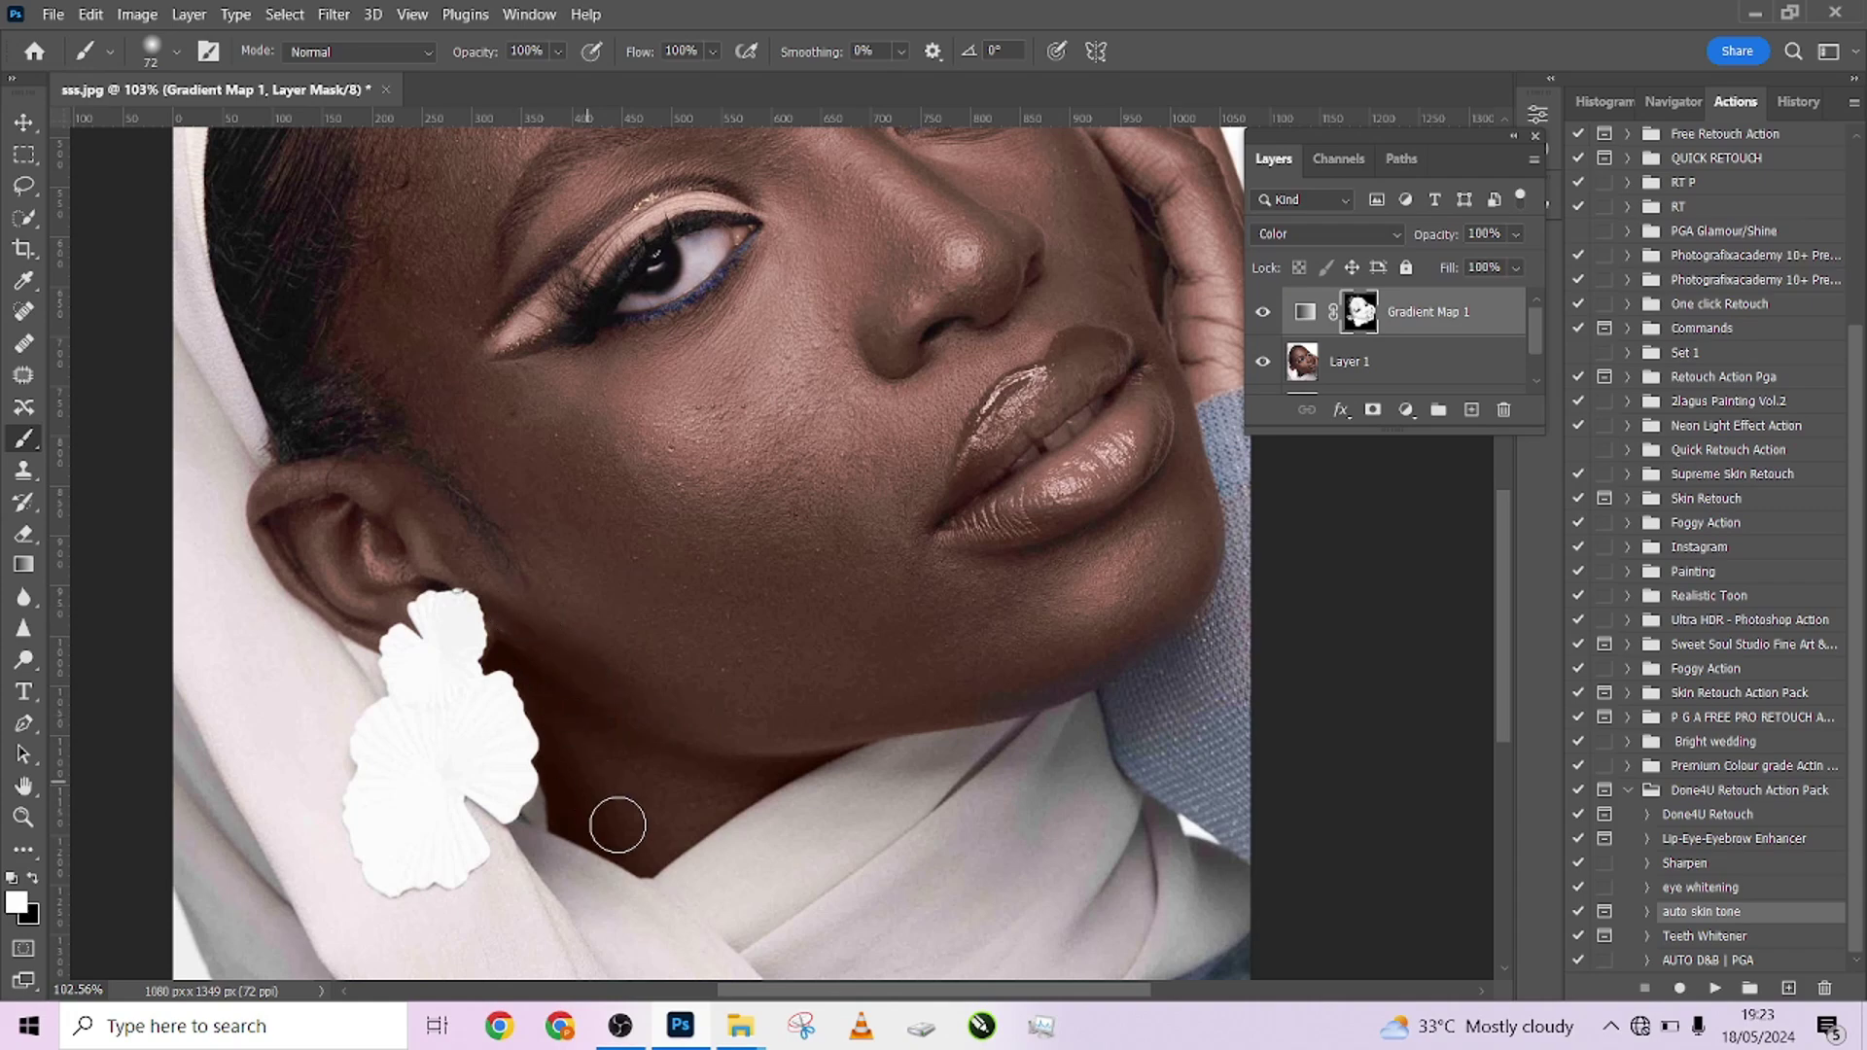
drag(465, 425, 603, 583)
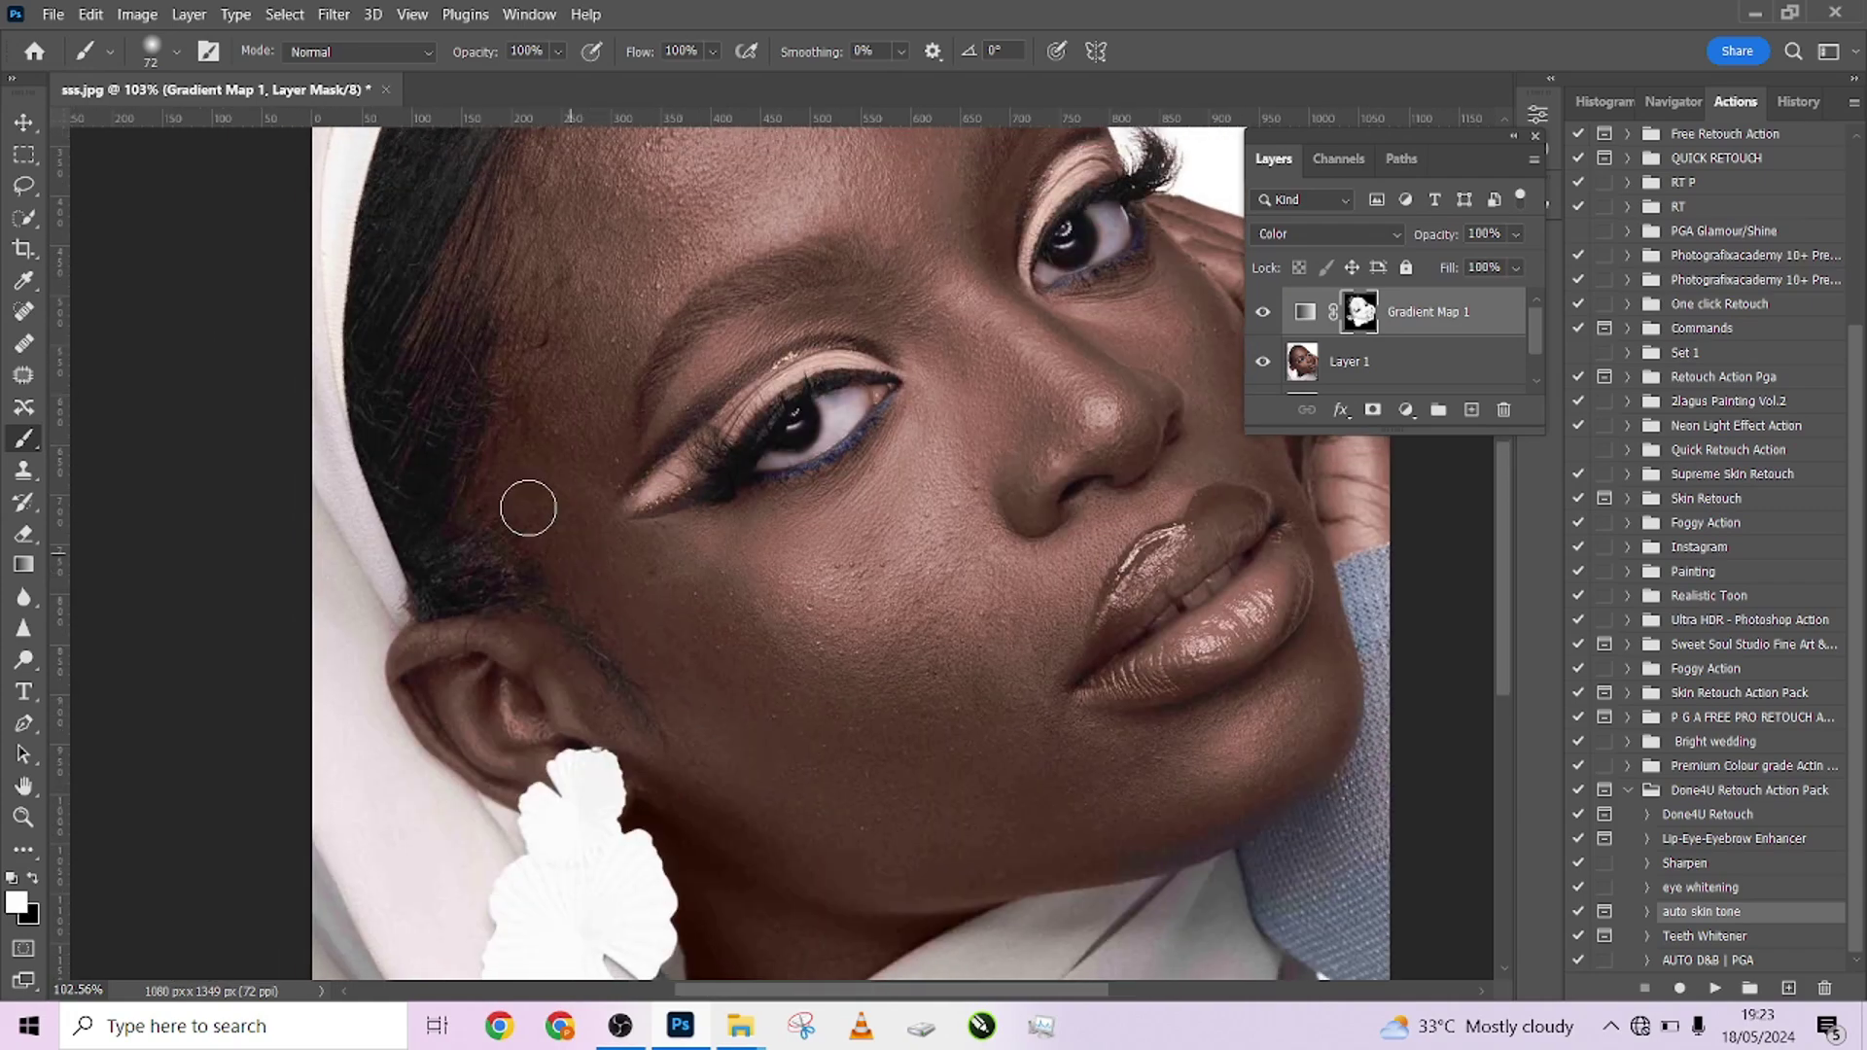
drag(521, 417, 546, 613)
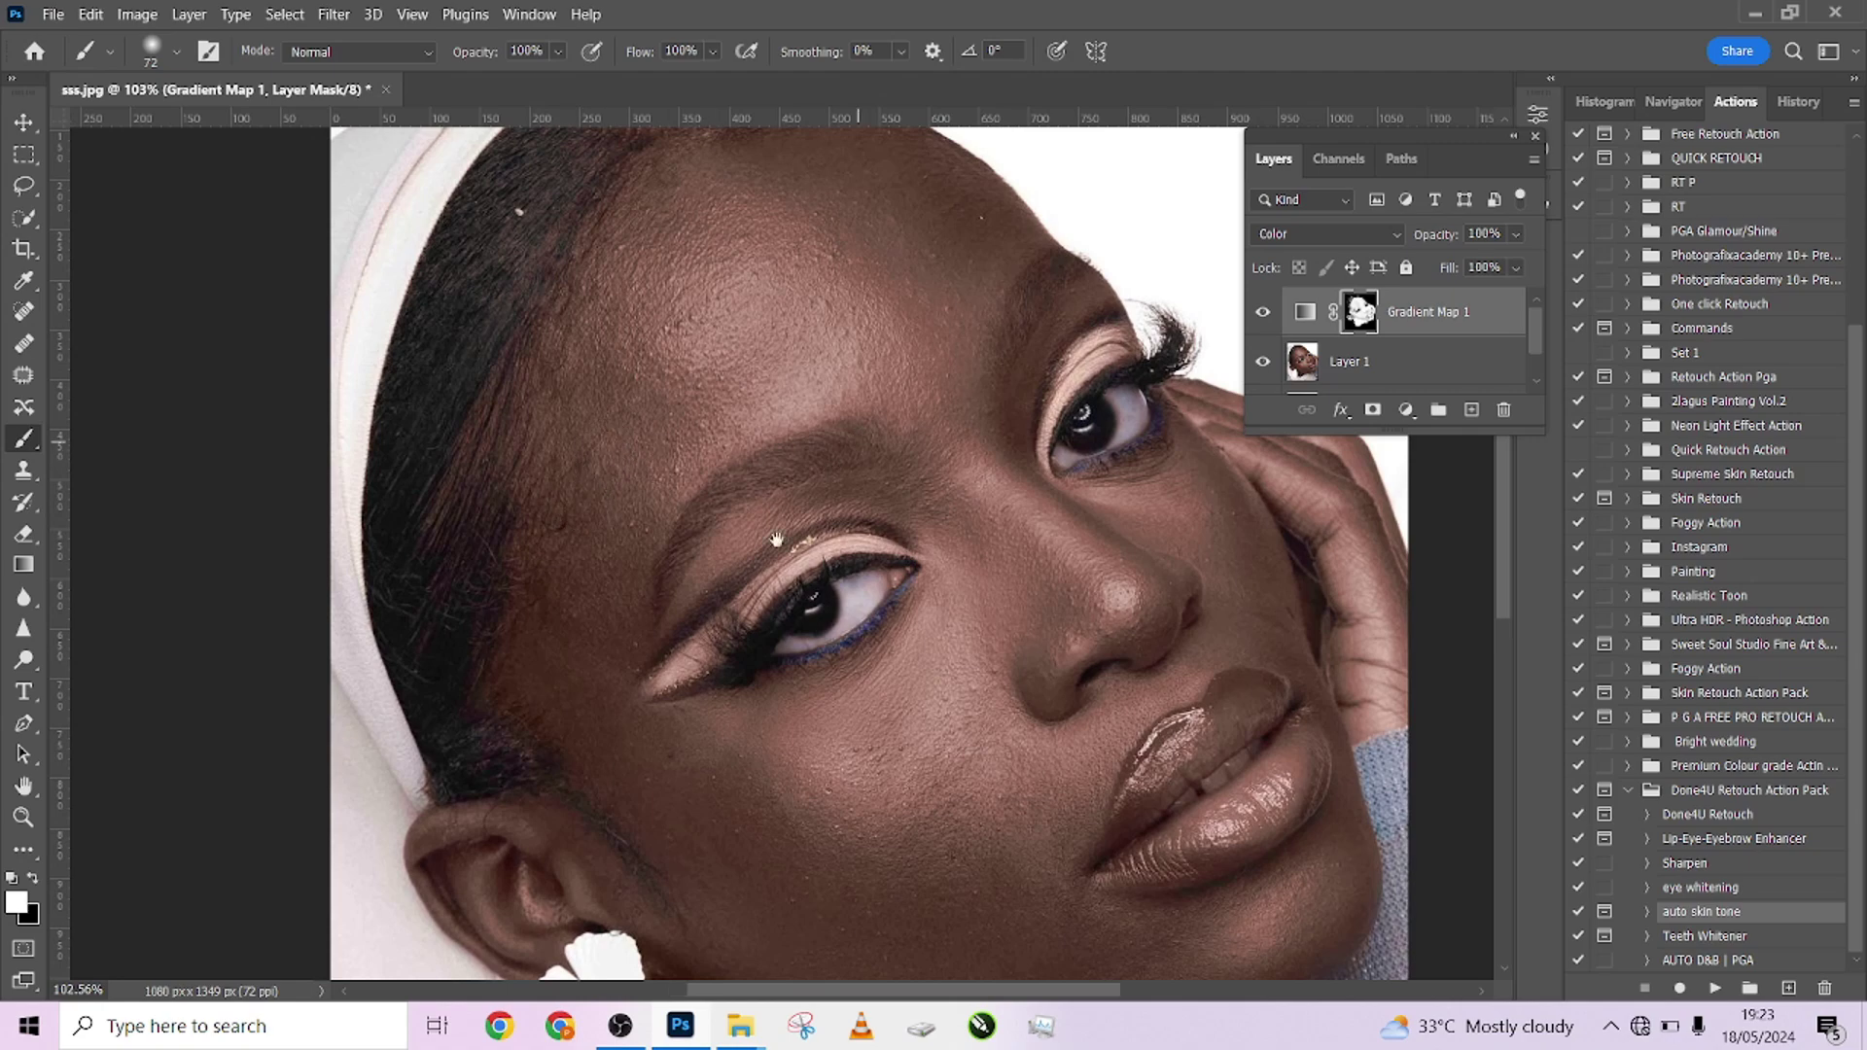
mouse_move(776, 538)
mouse_down()
mouse_move(680, 617)
mouse_move(689, 515)
mouse_up()
Paint the mask black over both upper eyelids with a 49-pixel brush
alt+right_click(748, 583)
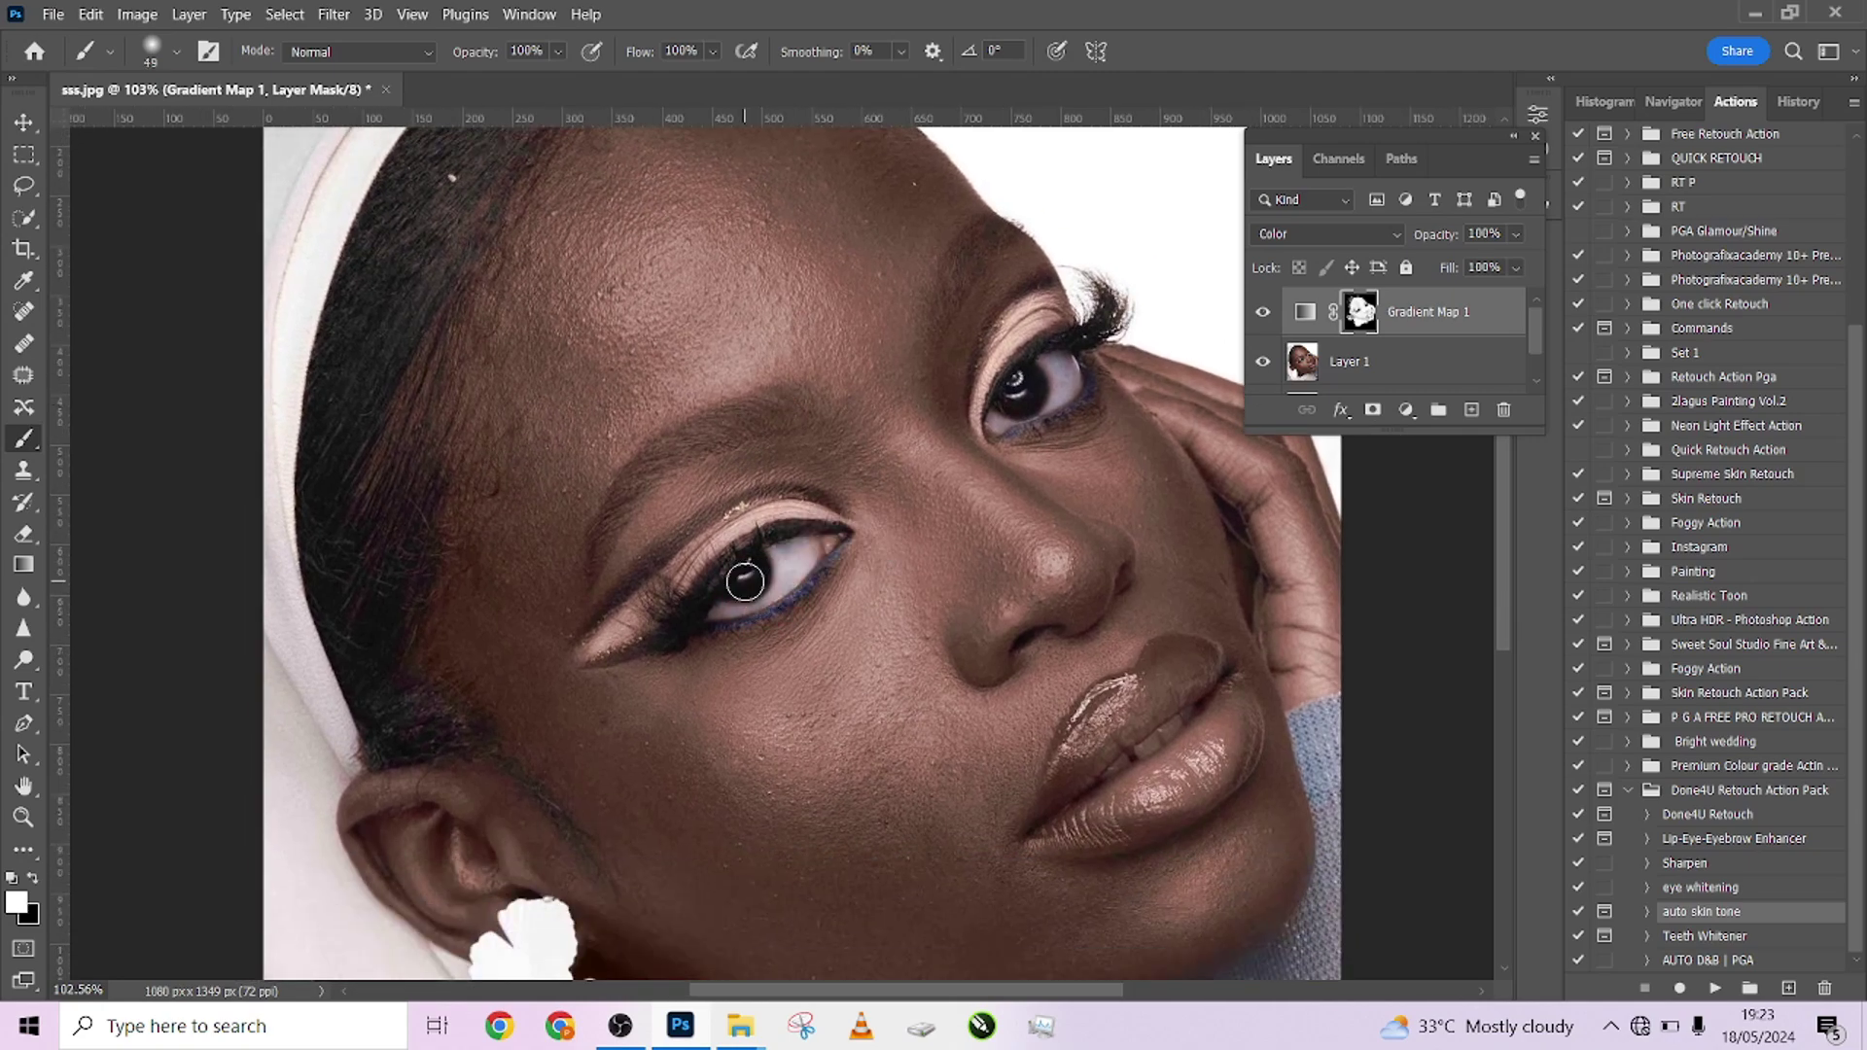
key(x)
mouse_move(601, 646)
mouse_down()
mouse_move(752, 517)
mouse_move(837, 532)
mouse_move(791, 509)
mouse_move(671, 557)
mouse_up()
mouse_move(985, 356)
mouse_down()
mouse_move(1036, 303)
mouse_move(1038, 329)
mouse_up()
alt+right_click(887, 321)
scroll(922, 442, down, 4)
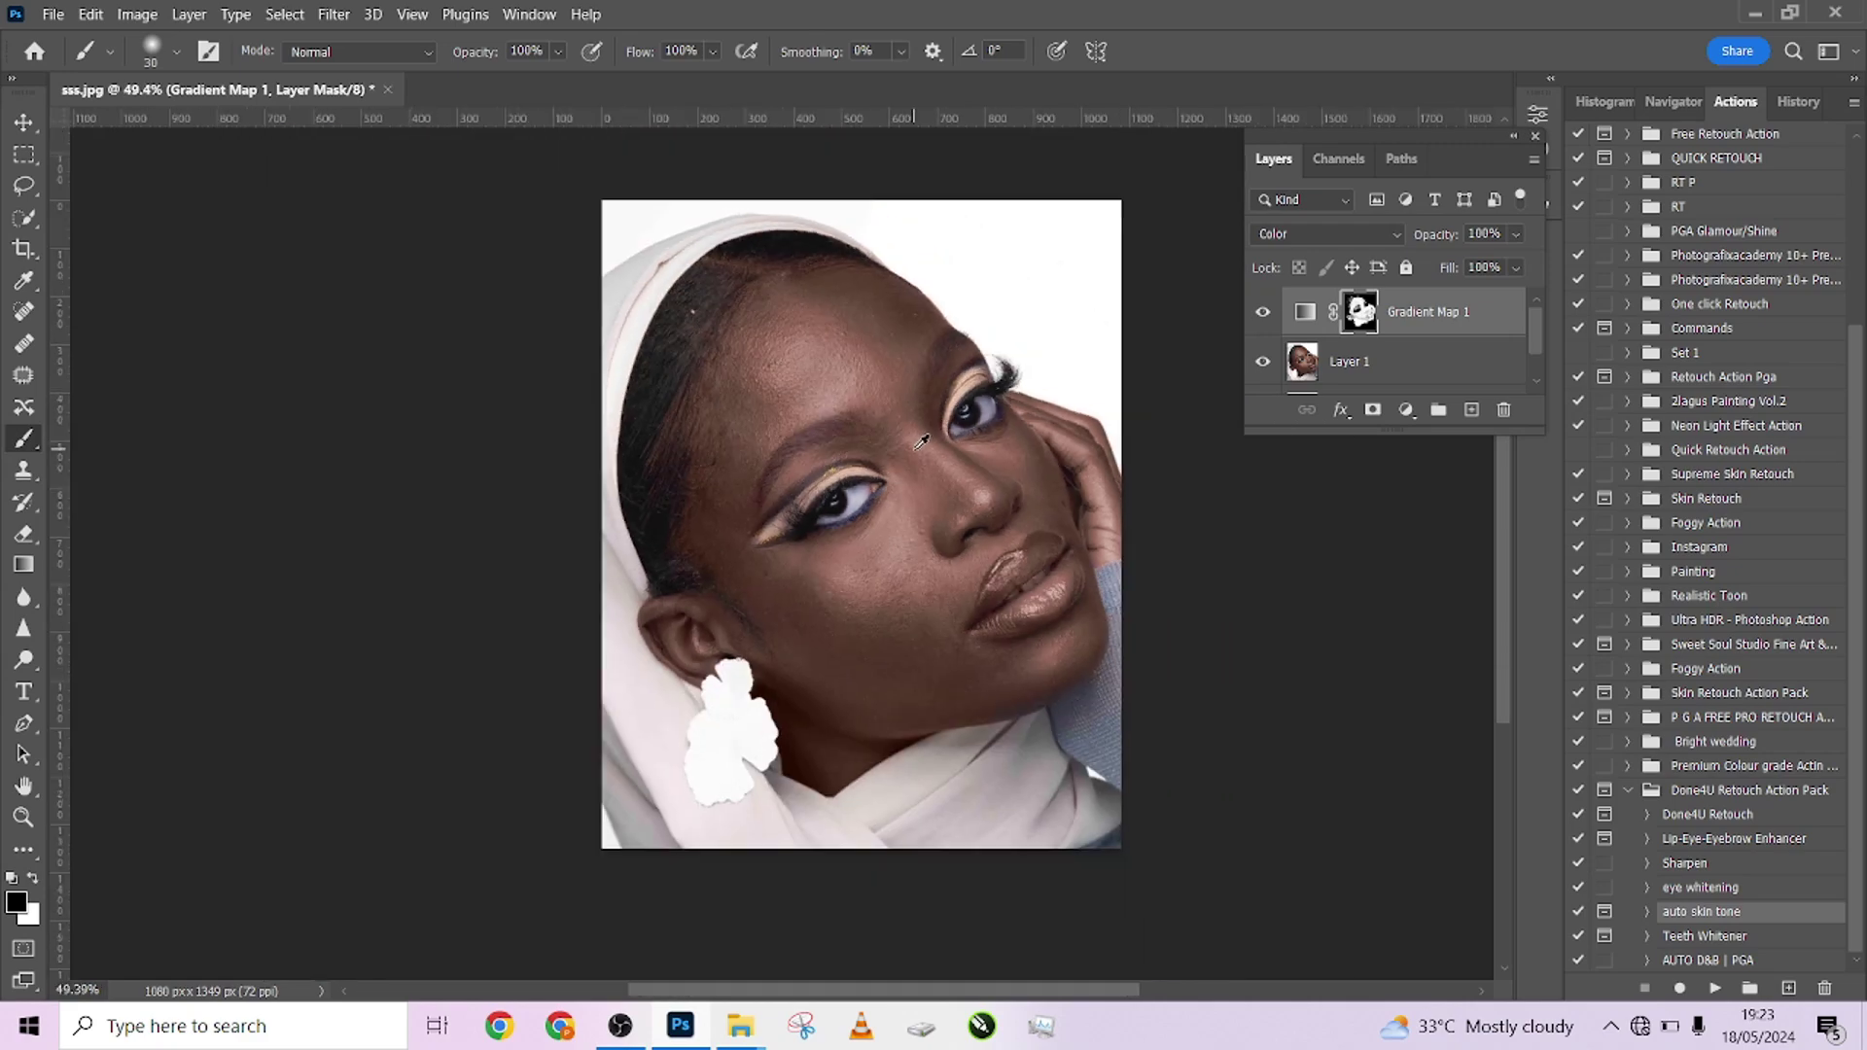
Set Gradient Map 1 to 54% fill and 83% opacity, and enlarge the brush to 52 pixels
click(1513, 268)
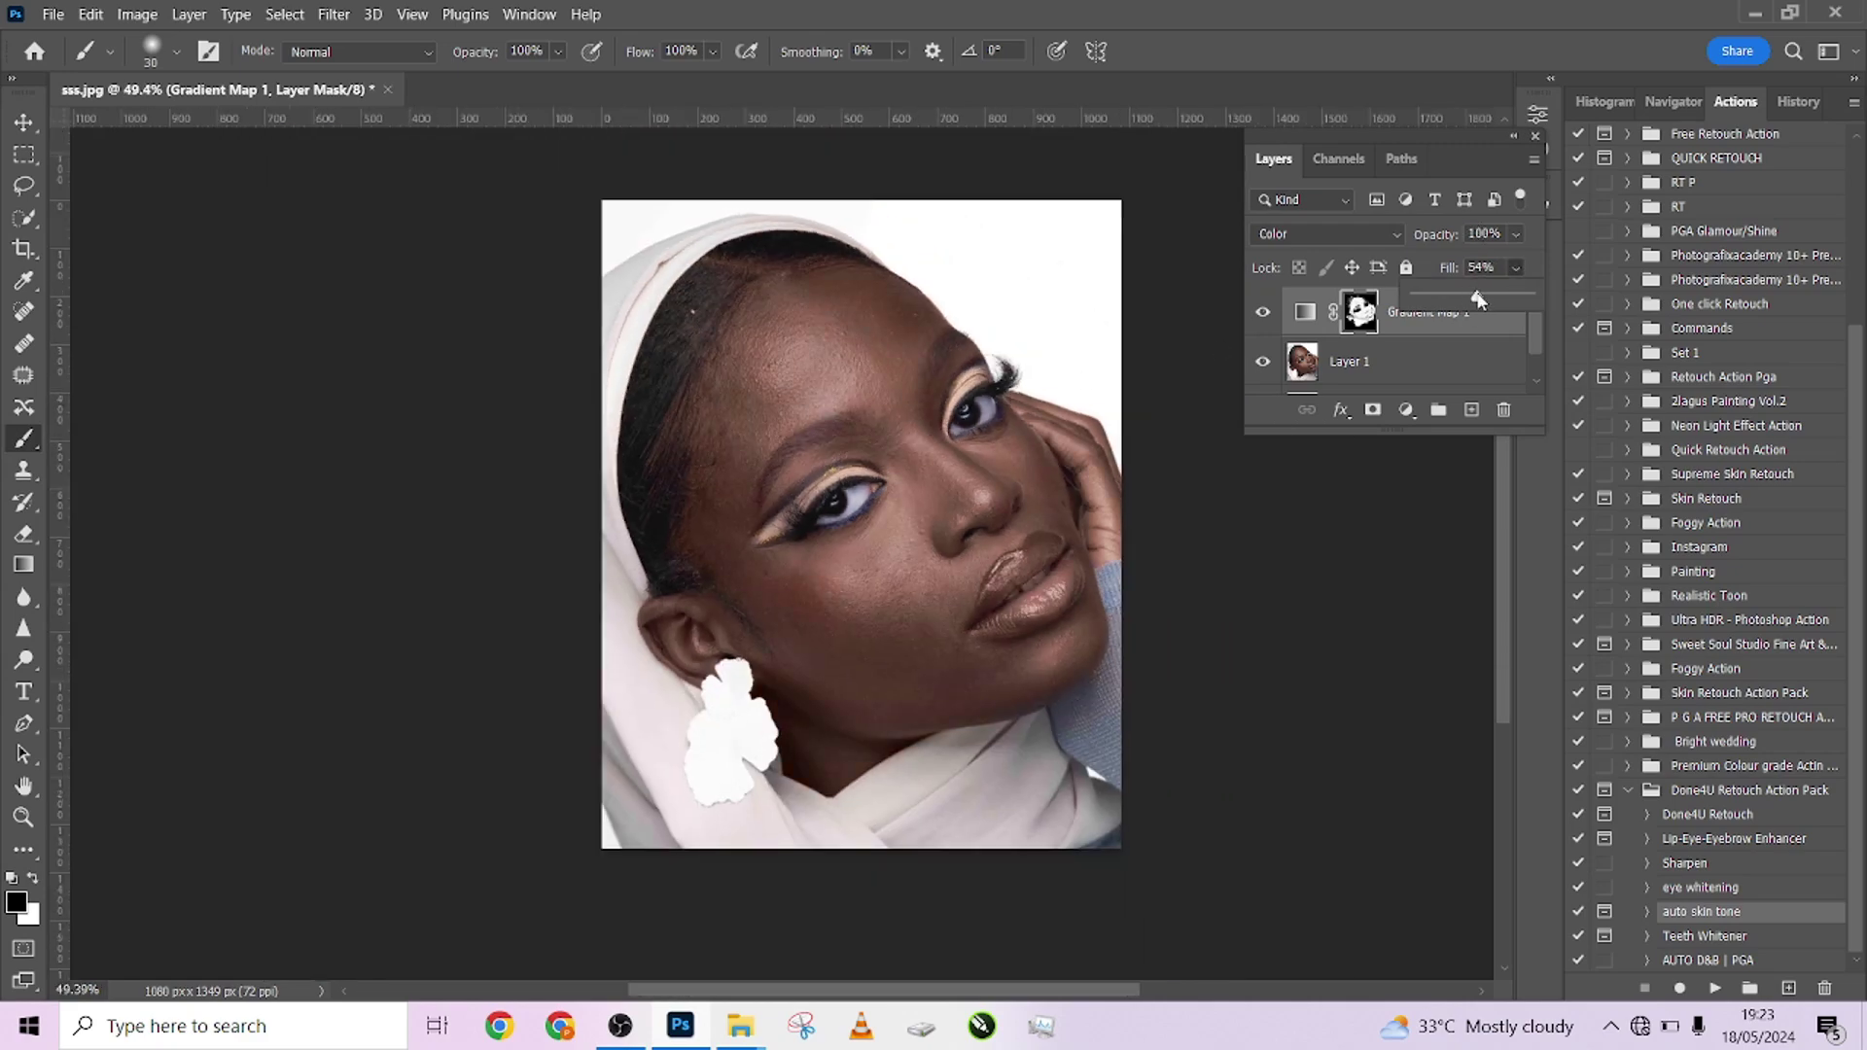
click(1259, 317)
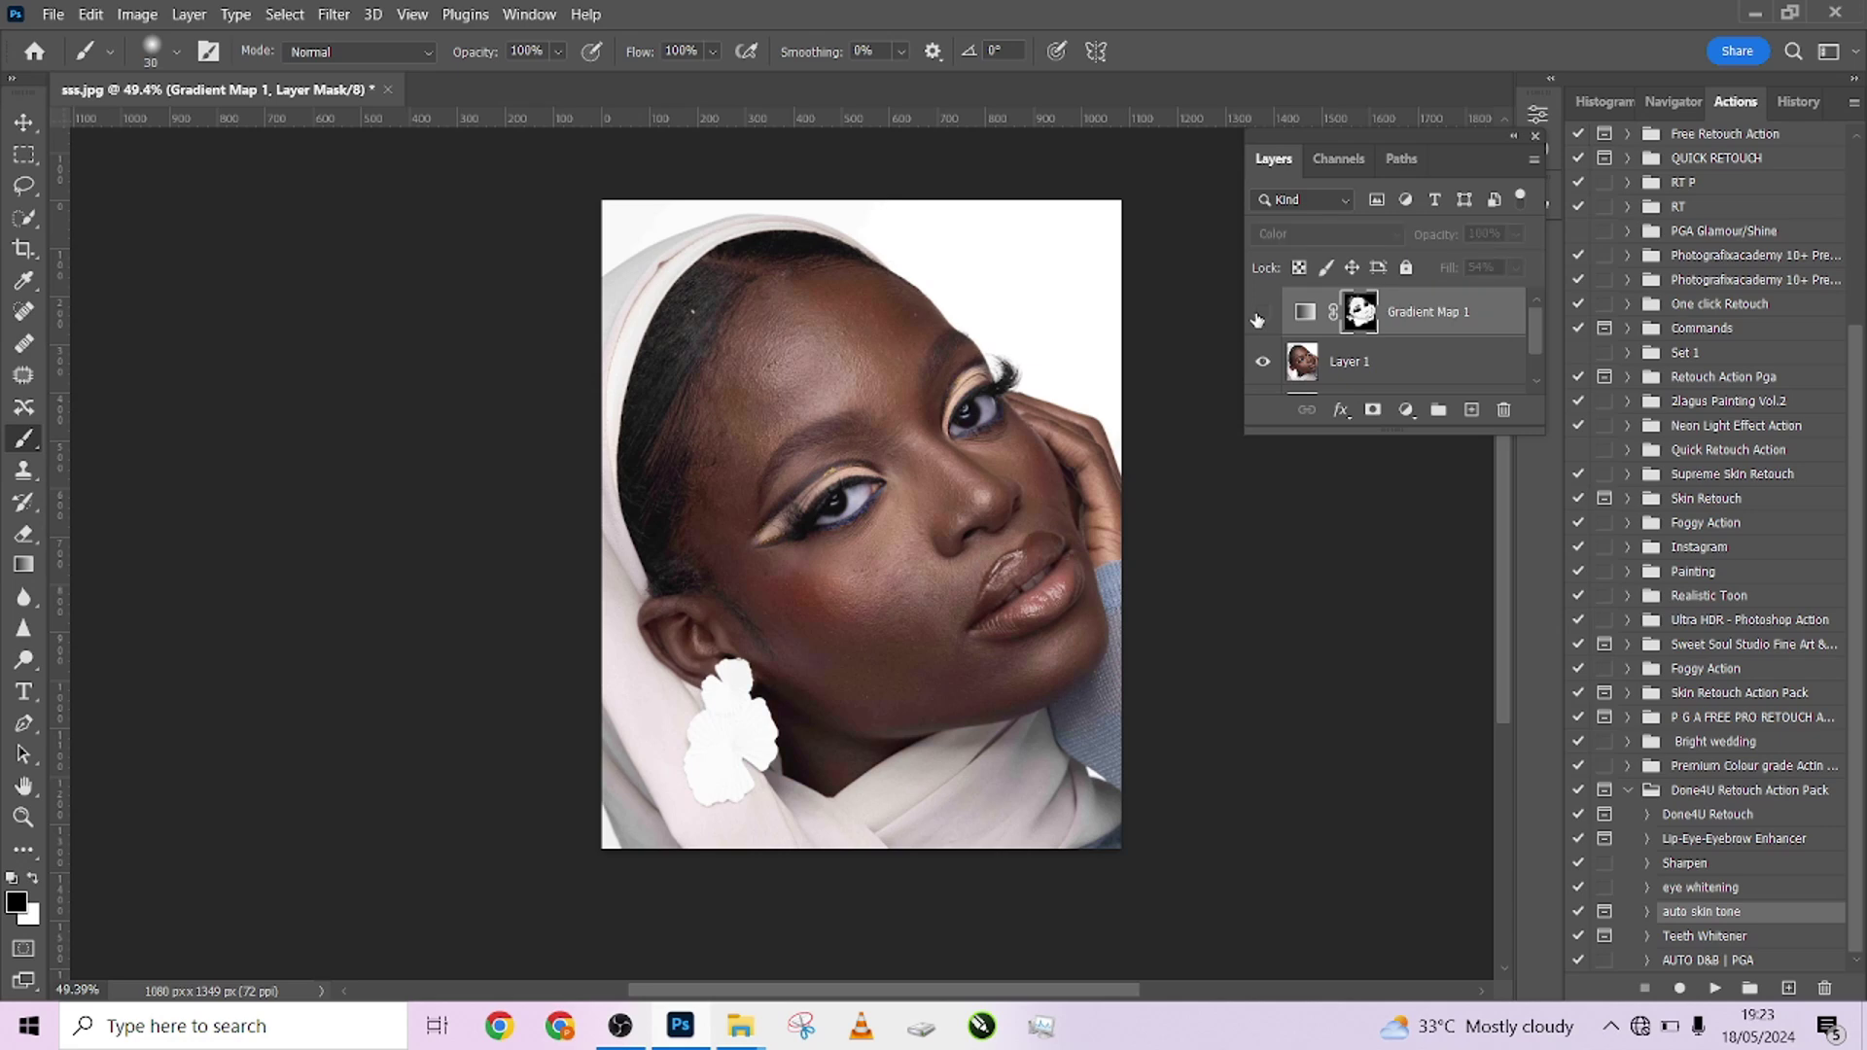
scroll(962, 483, up, 2)
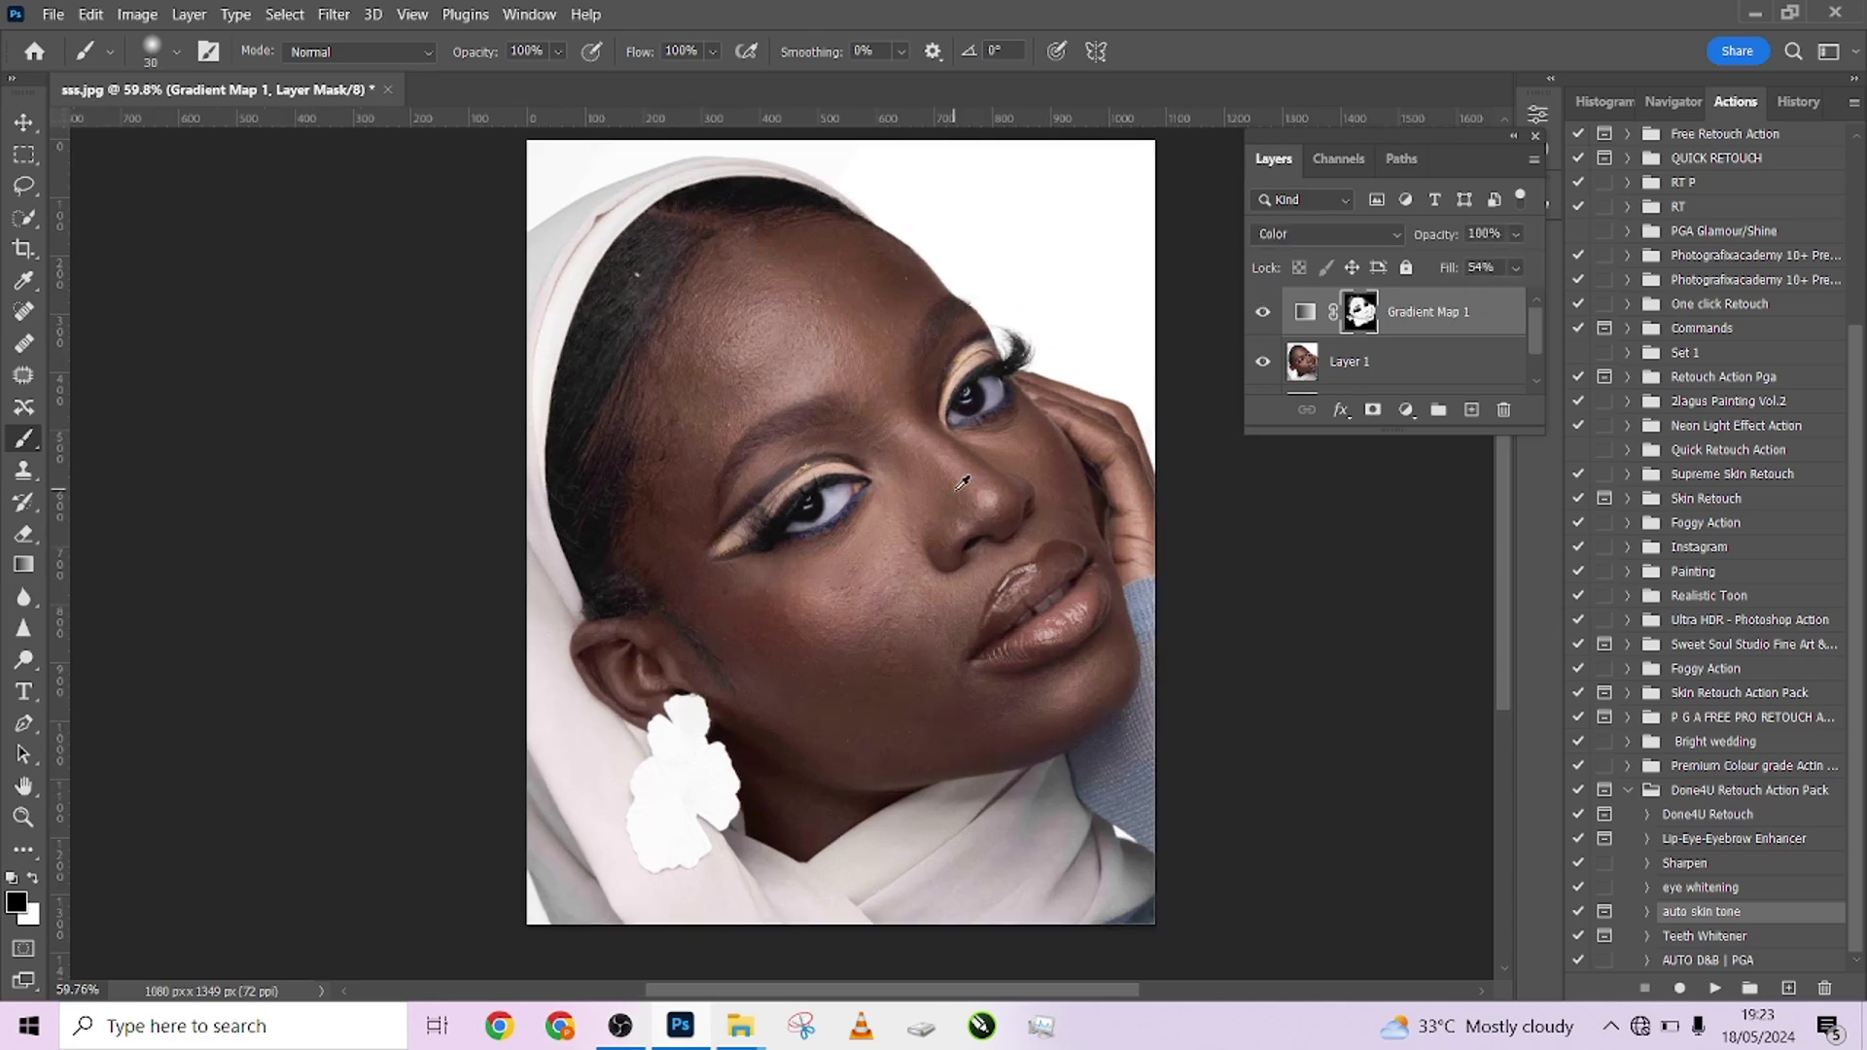
click(1513, 234)
click(1507, 261)
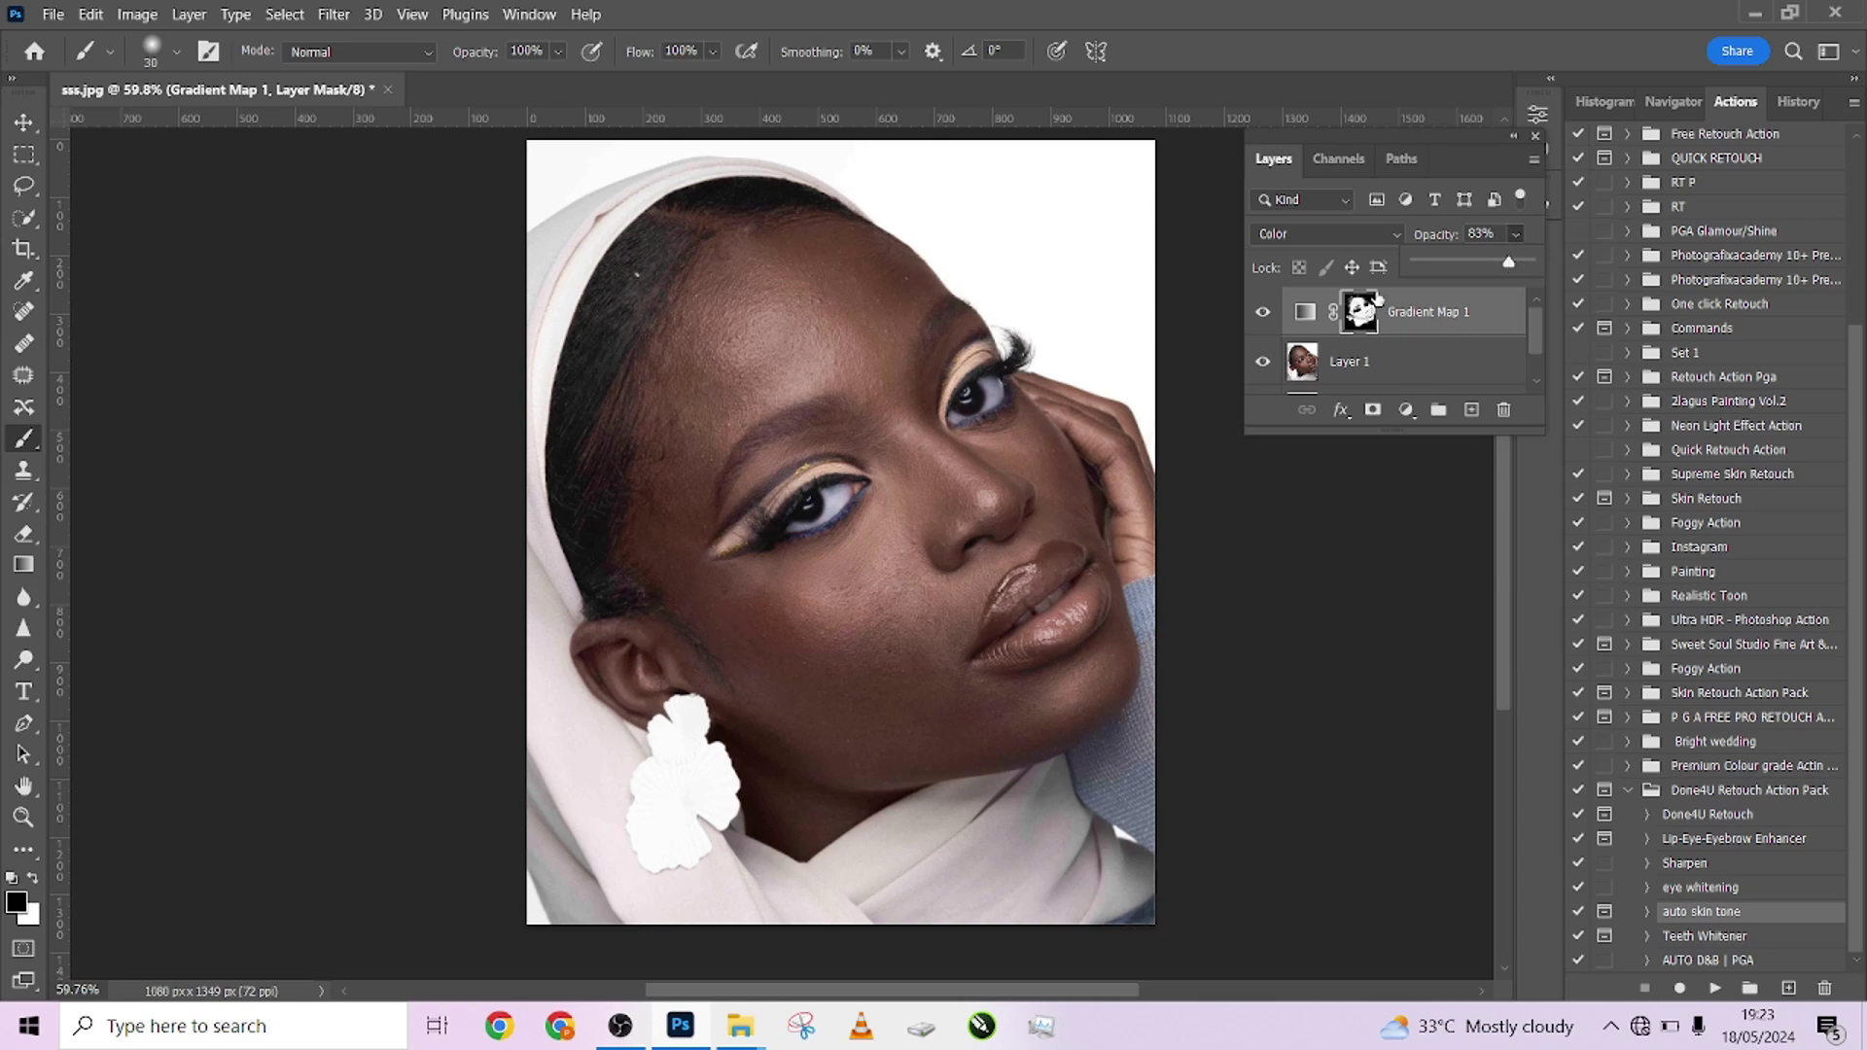
scroll(1041, 581, up, 5)
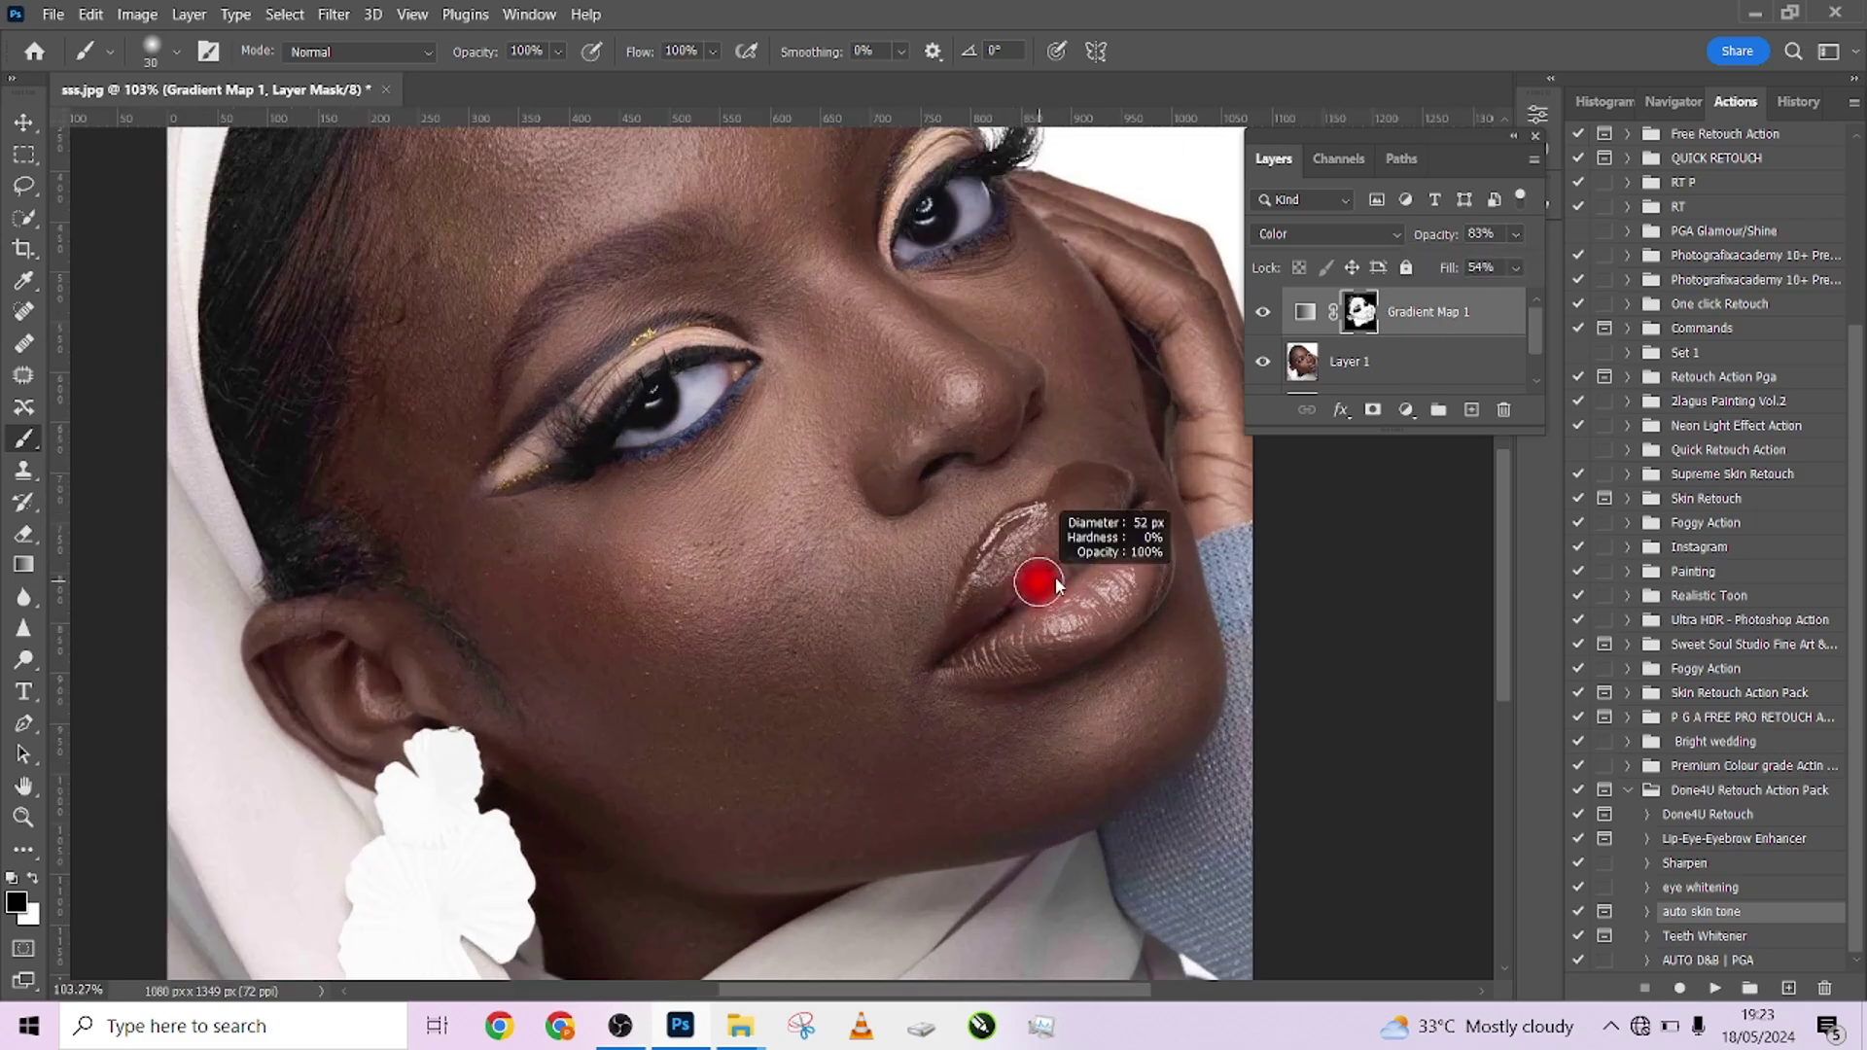
drag(1056, 582, 1055, 582)
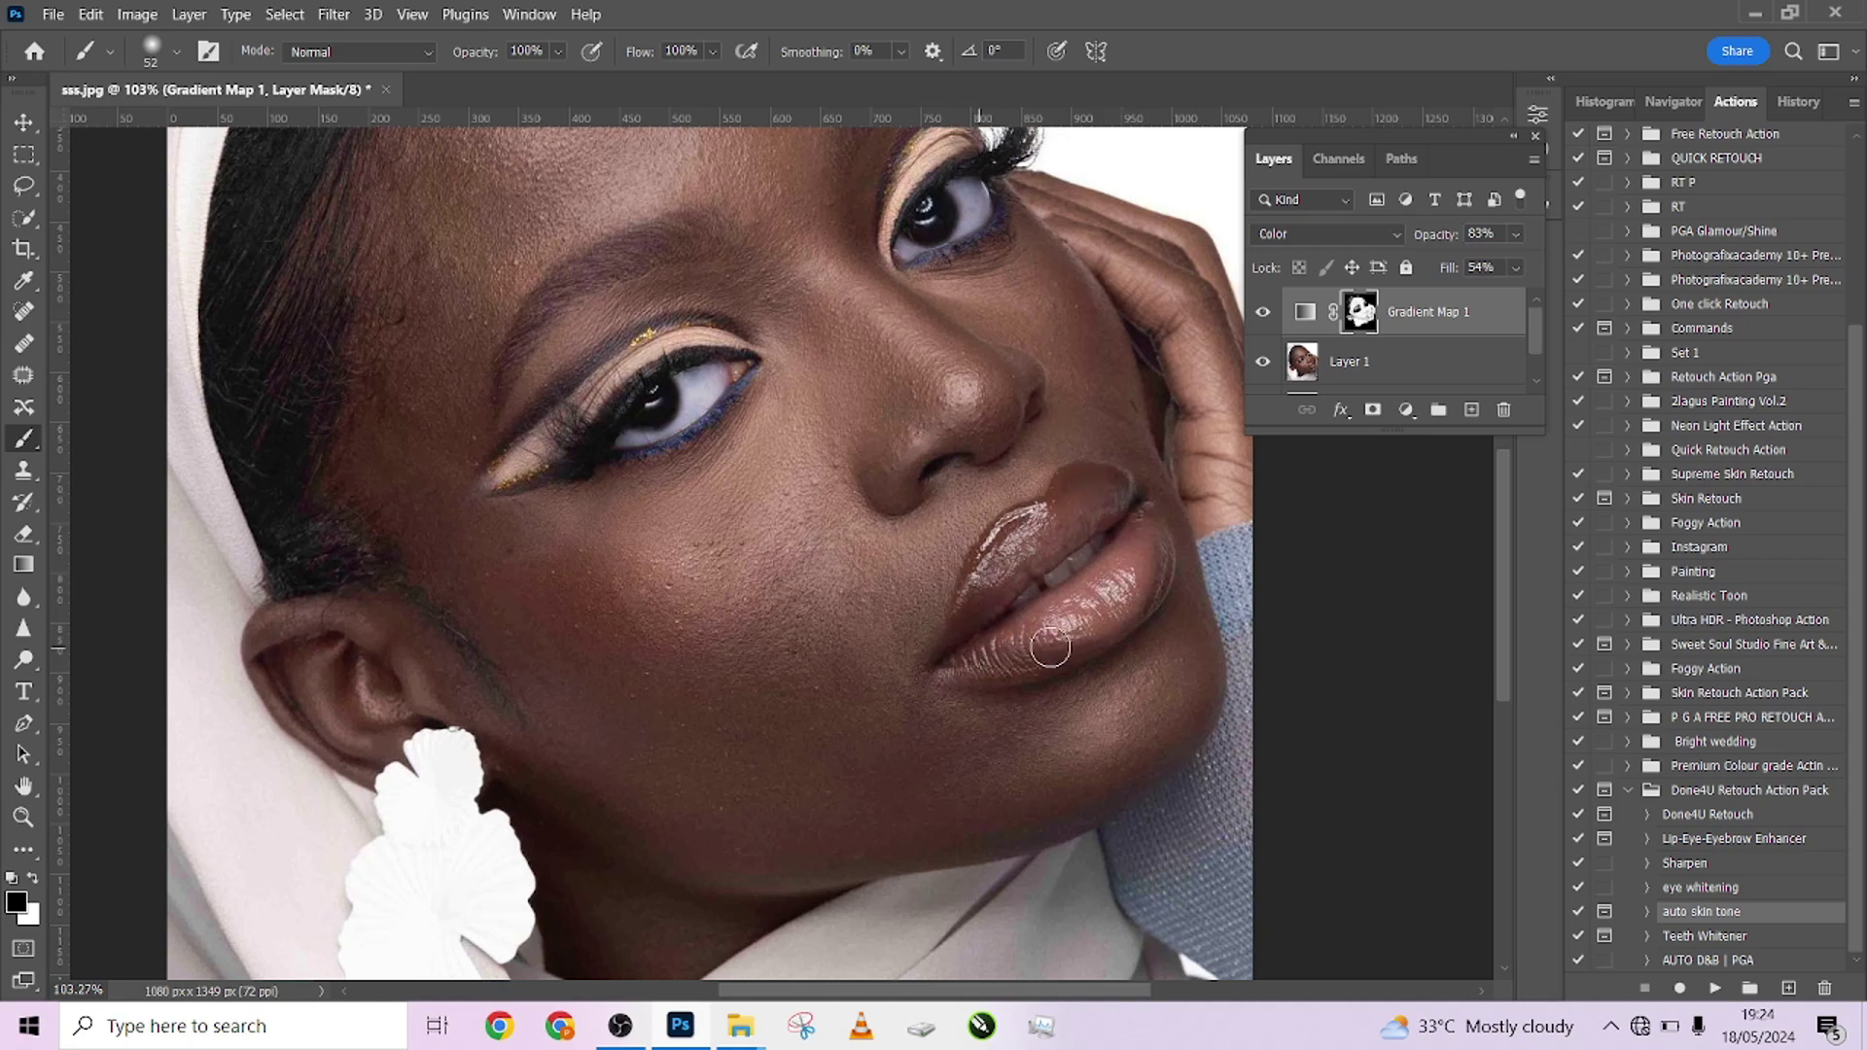
scroll(1021, 535, down, 3)
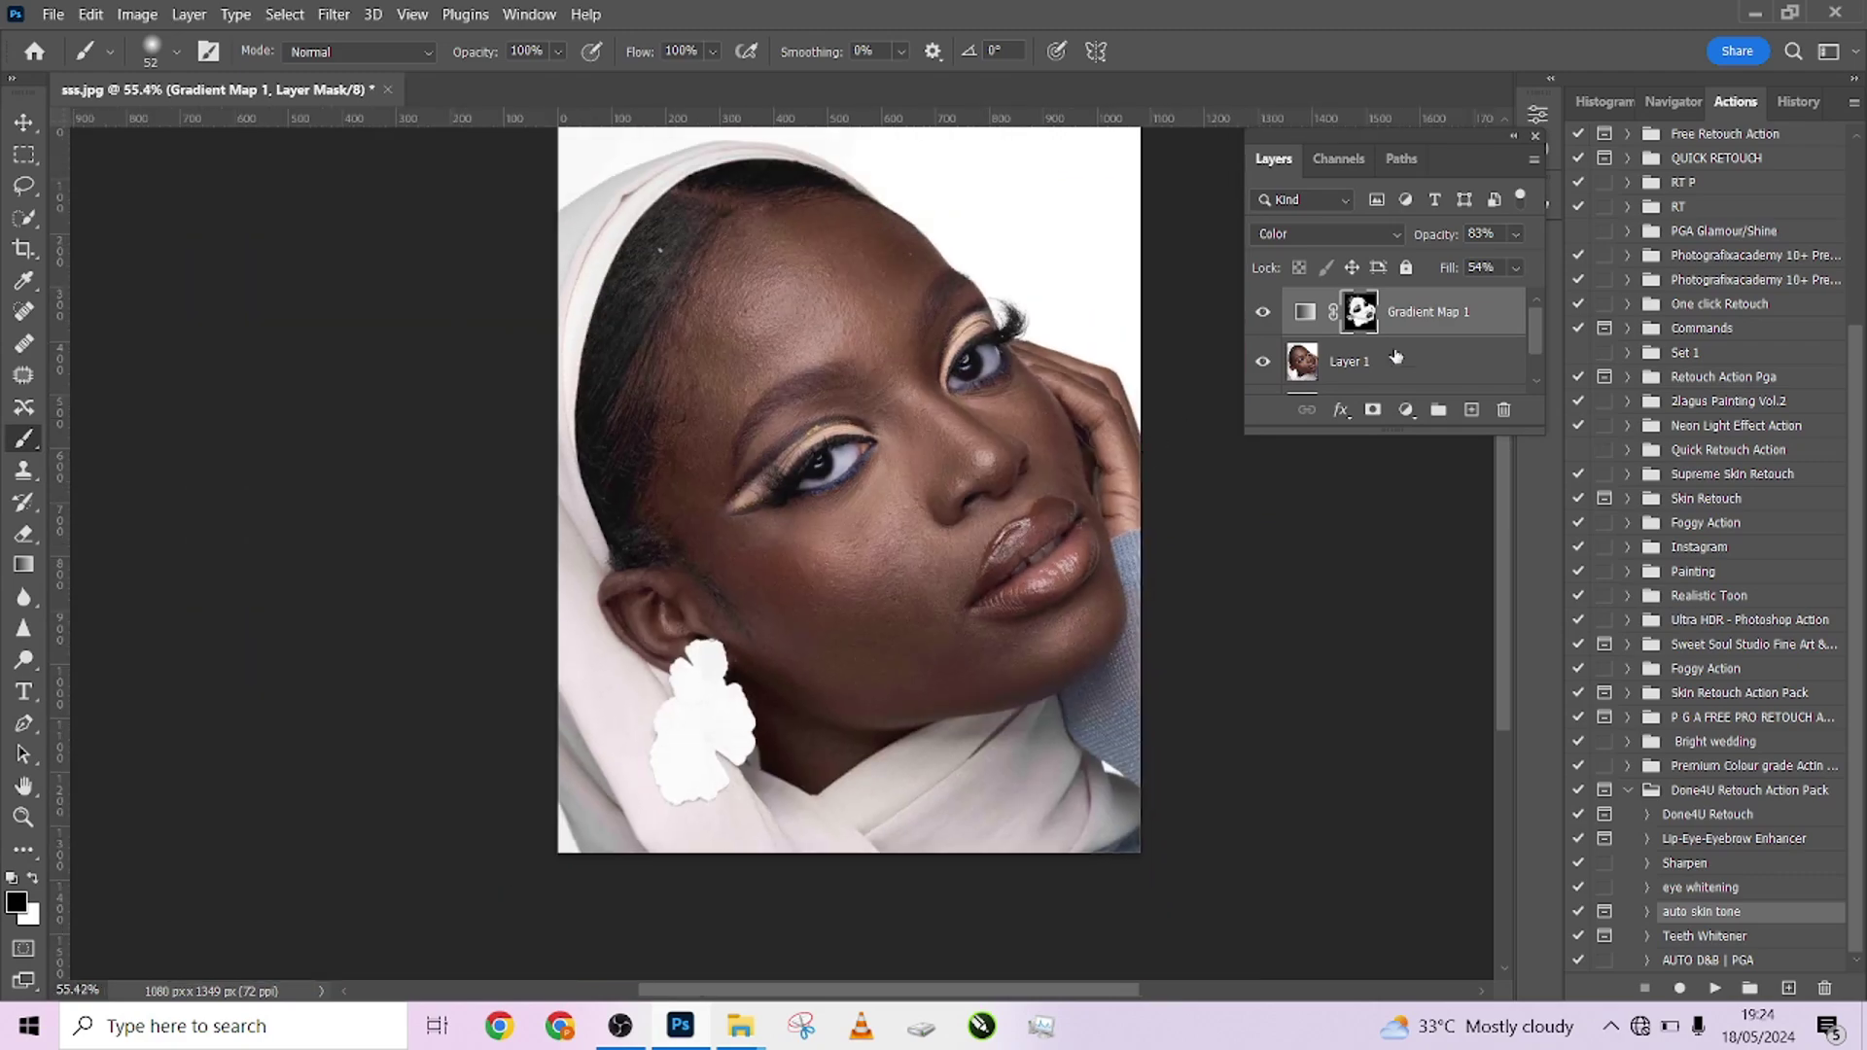
Flatten the portrait into a single Background layer
scroll(1400, 369, down, 1)
right_click(1400, 370)
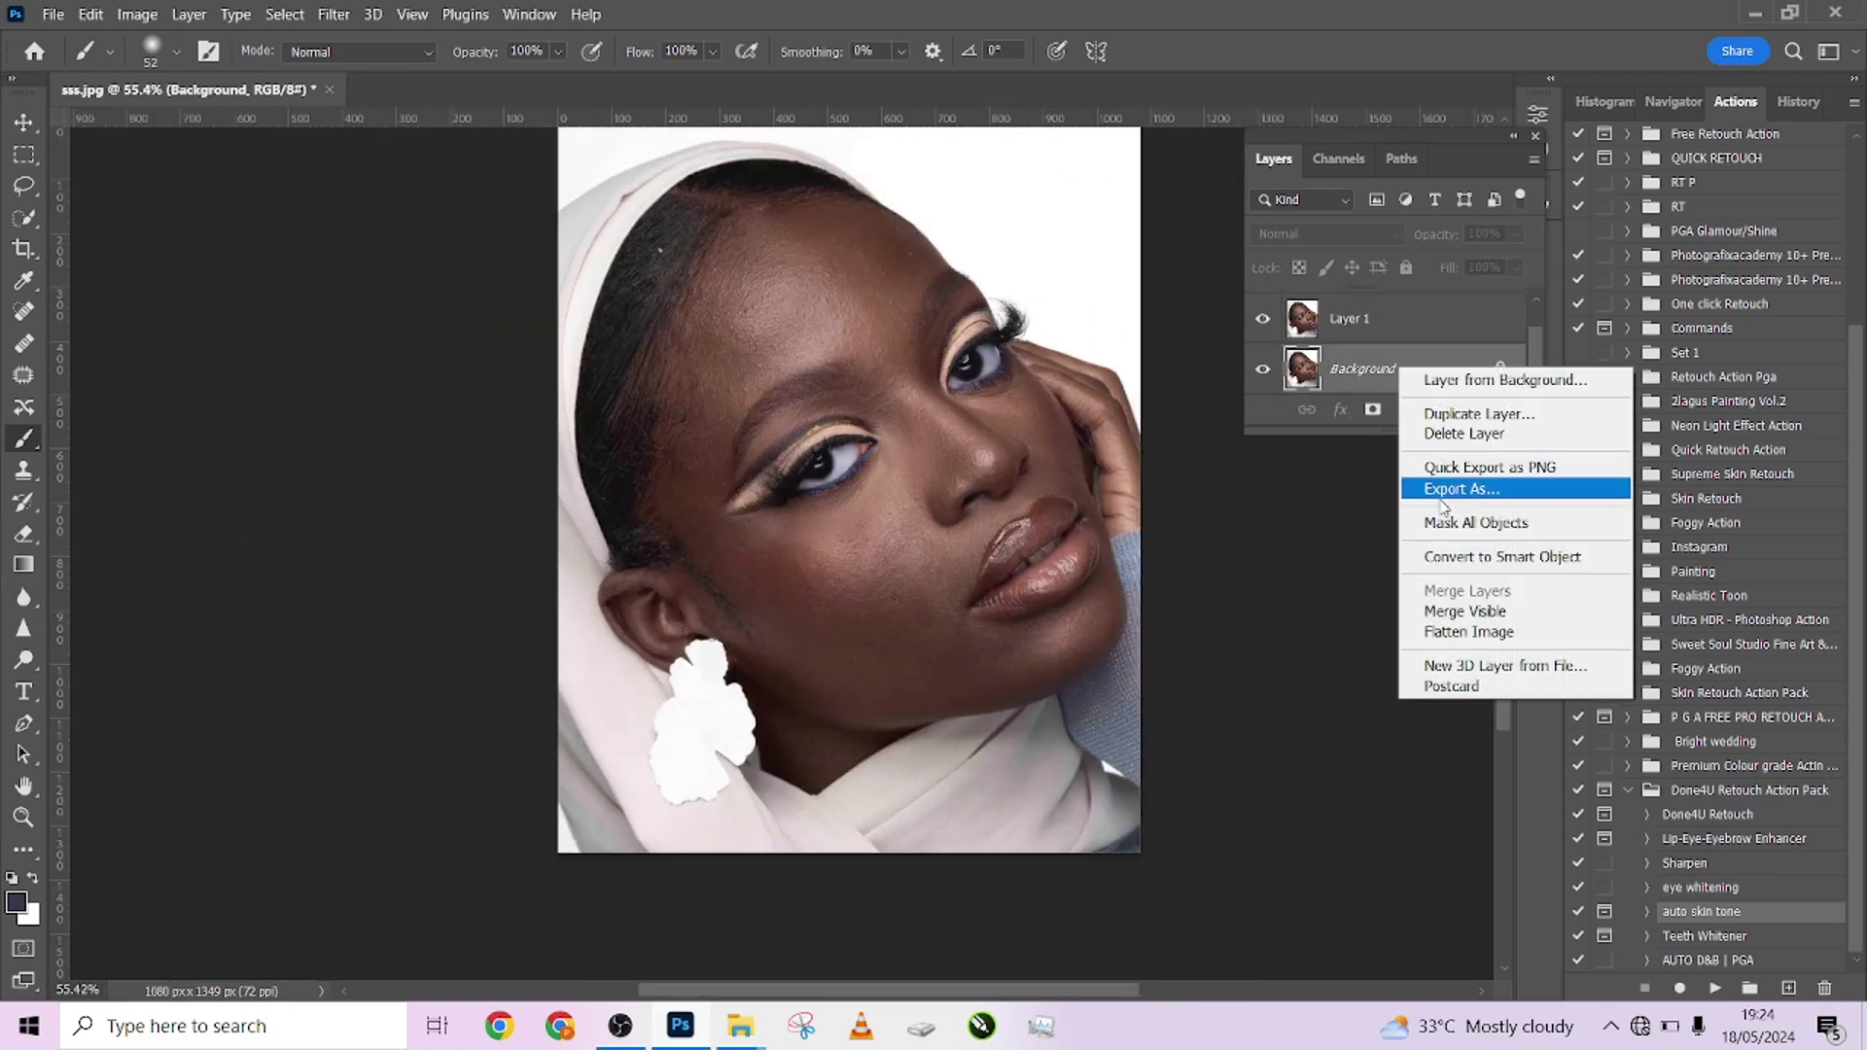
click(1466, 632)
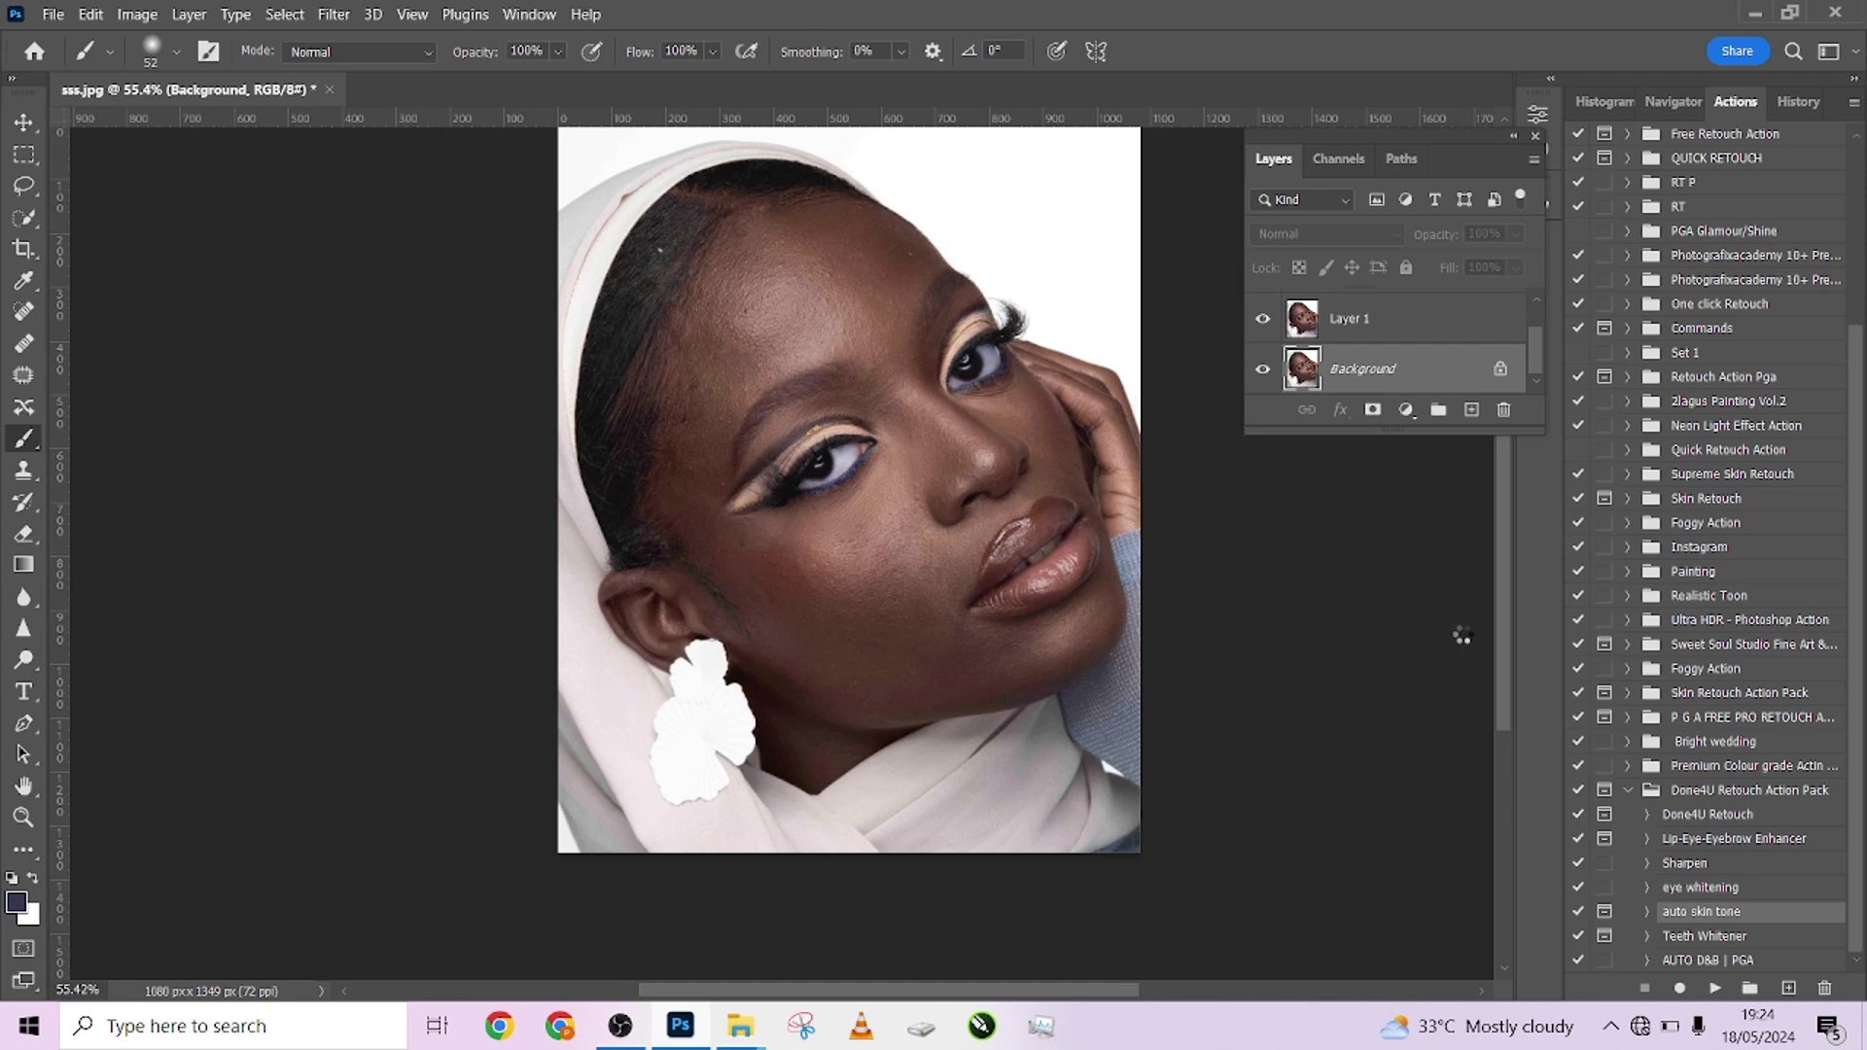
Run the Teeth Whitener action, paint it over the teeth, and flatten again
click(1737, 936)
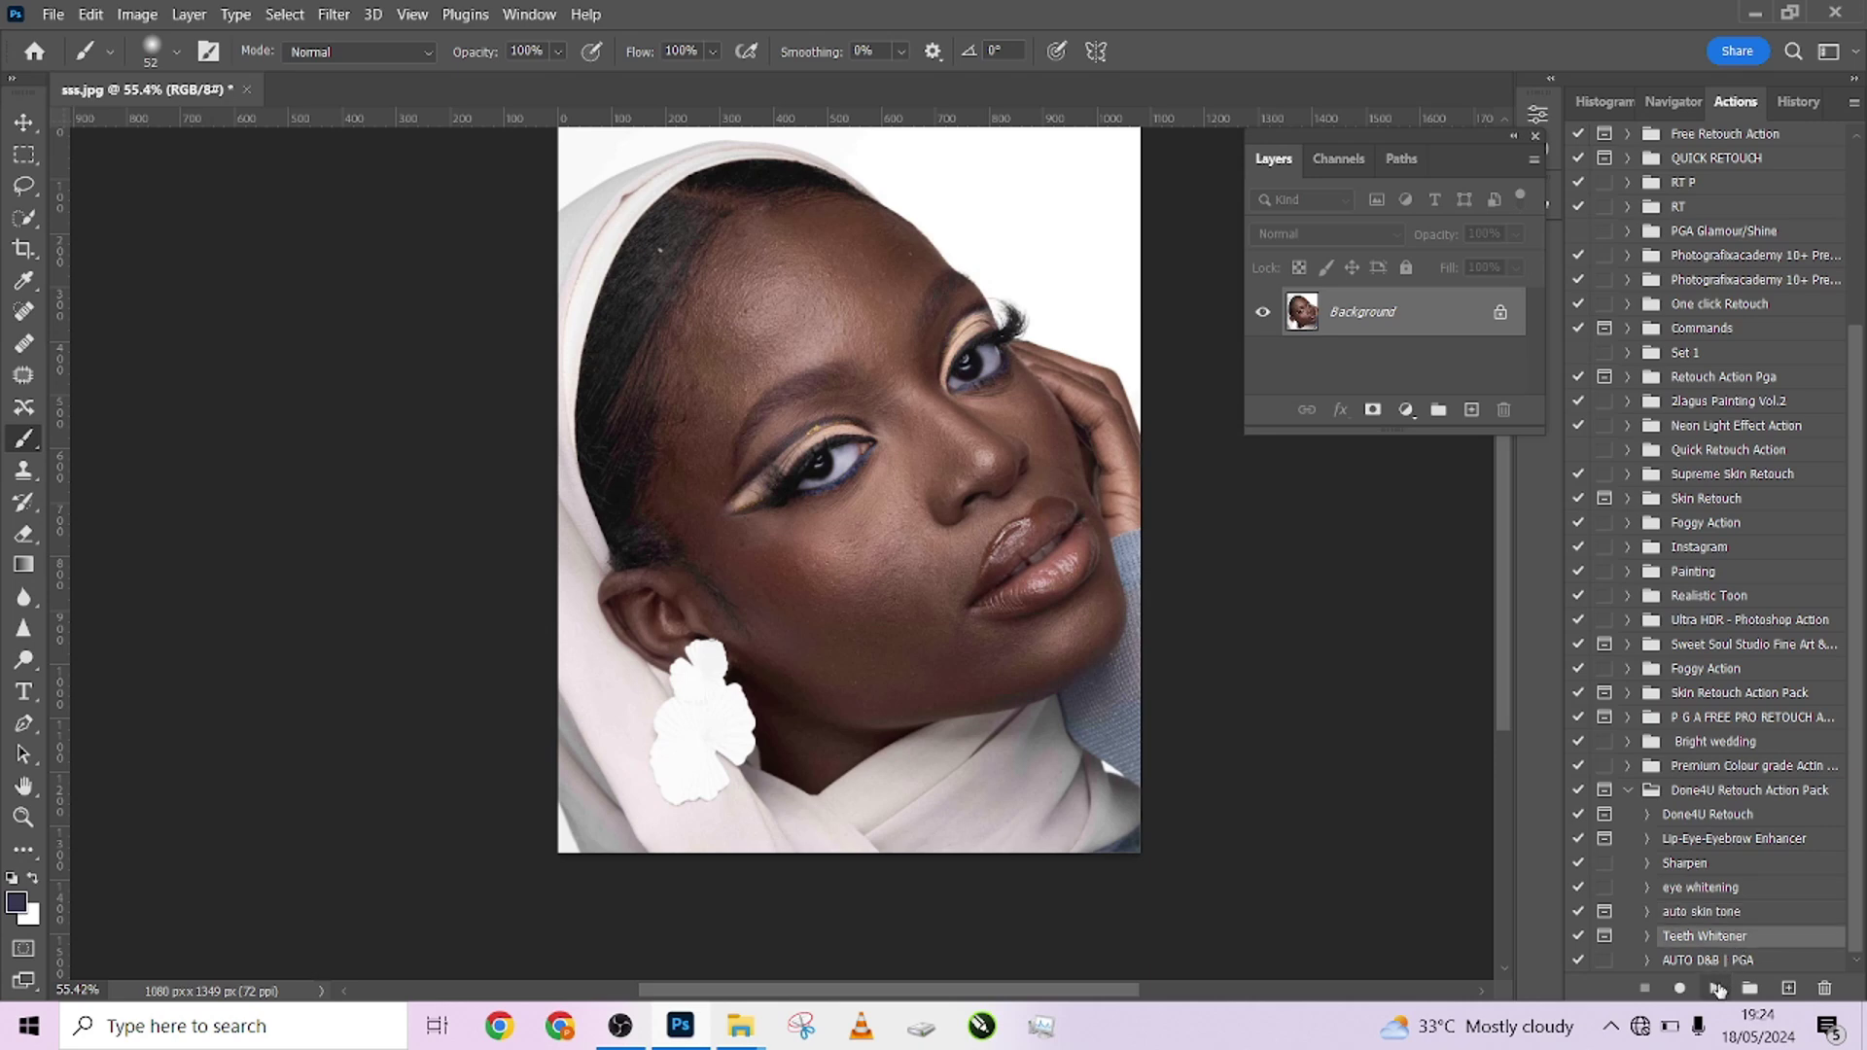
click(1716, 988)
click(972, 419)
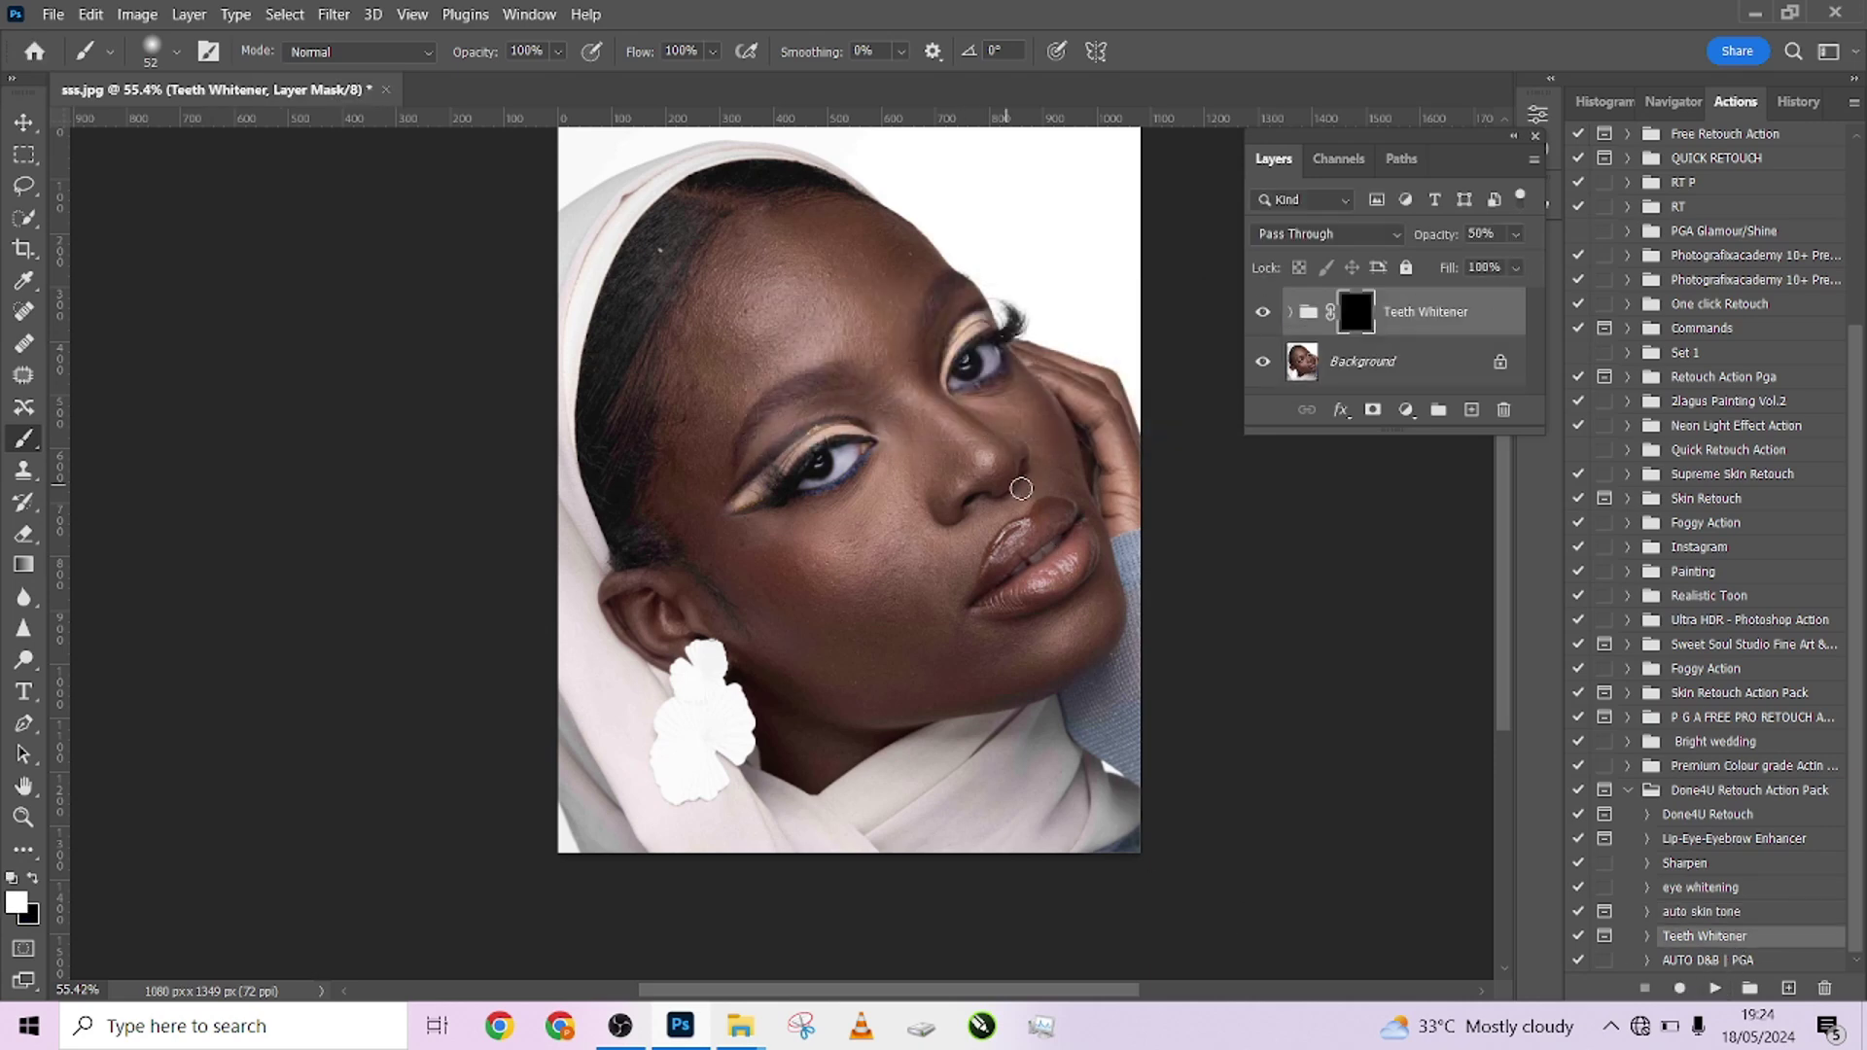
scroll(1057, 546, up, 1)
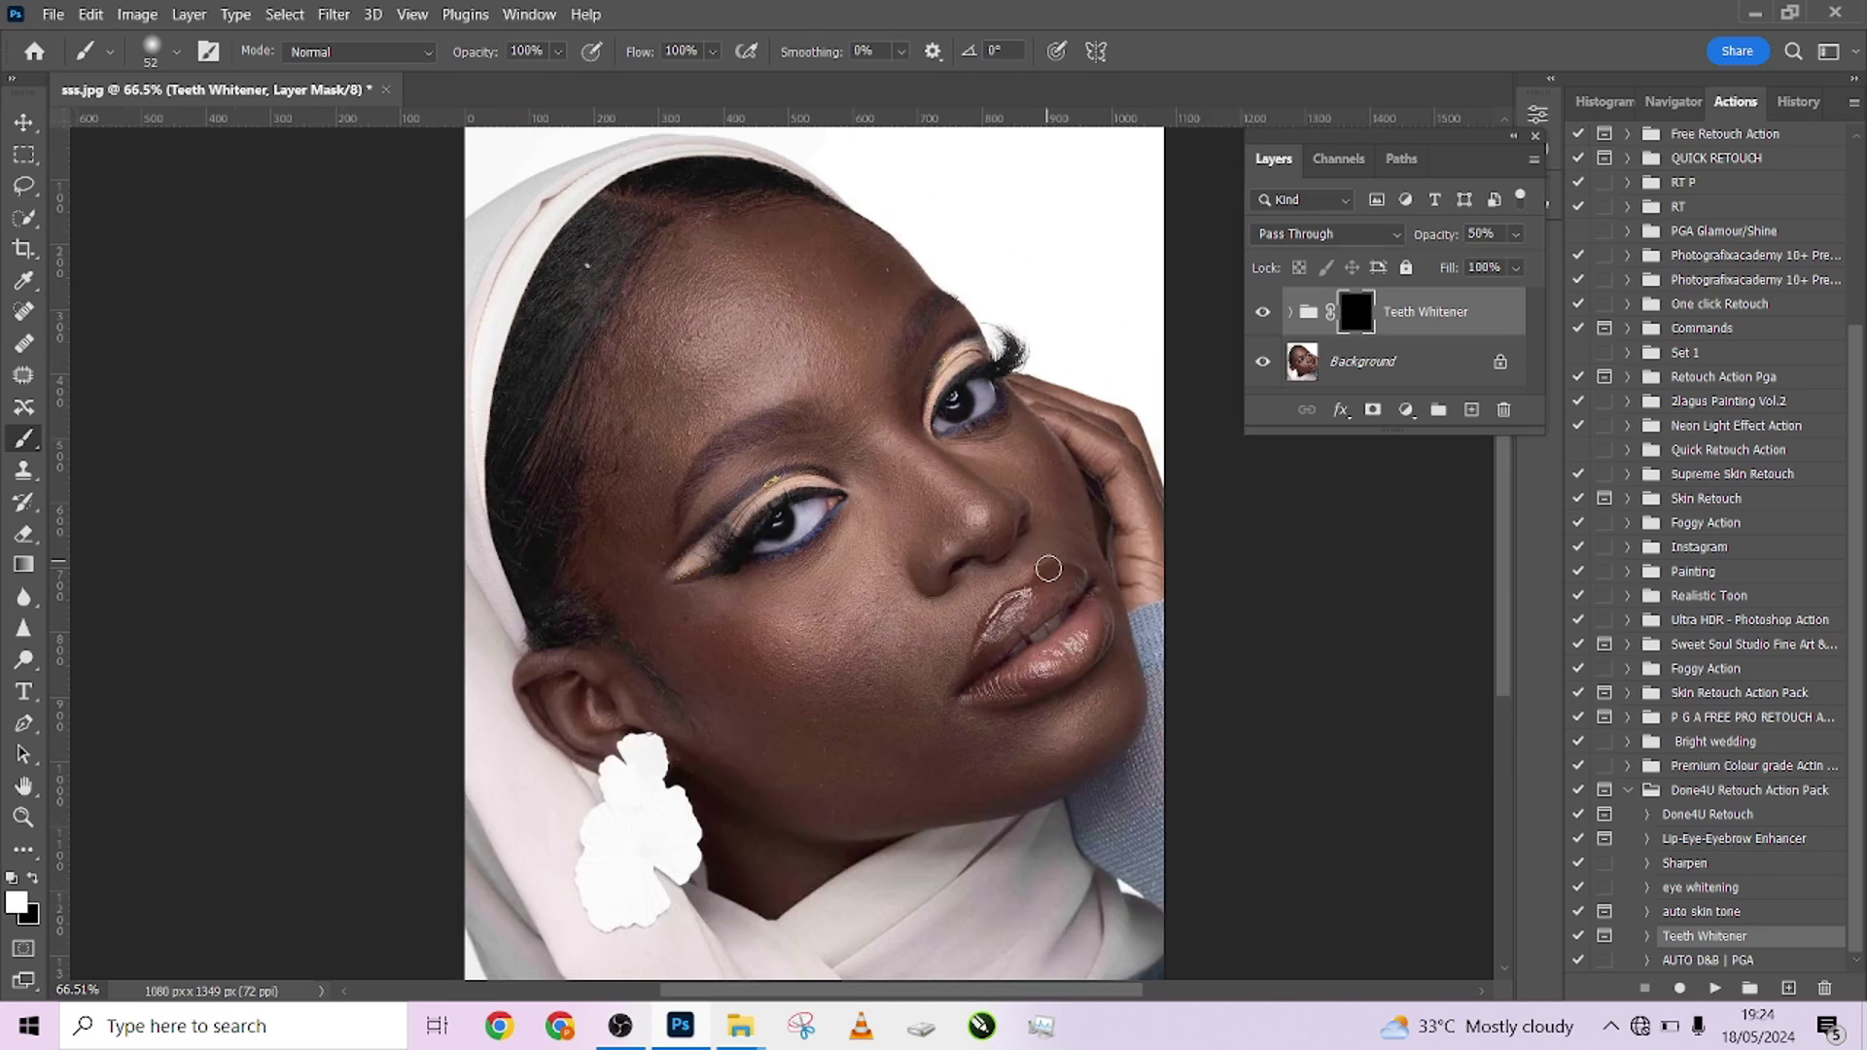
drag(1056, 632, 994, 668)
right_click(1392, 365)
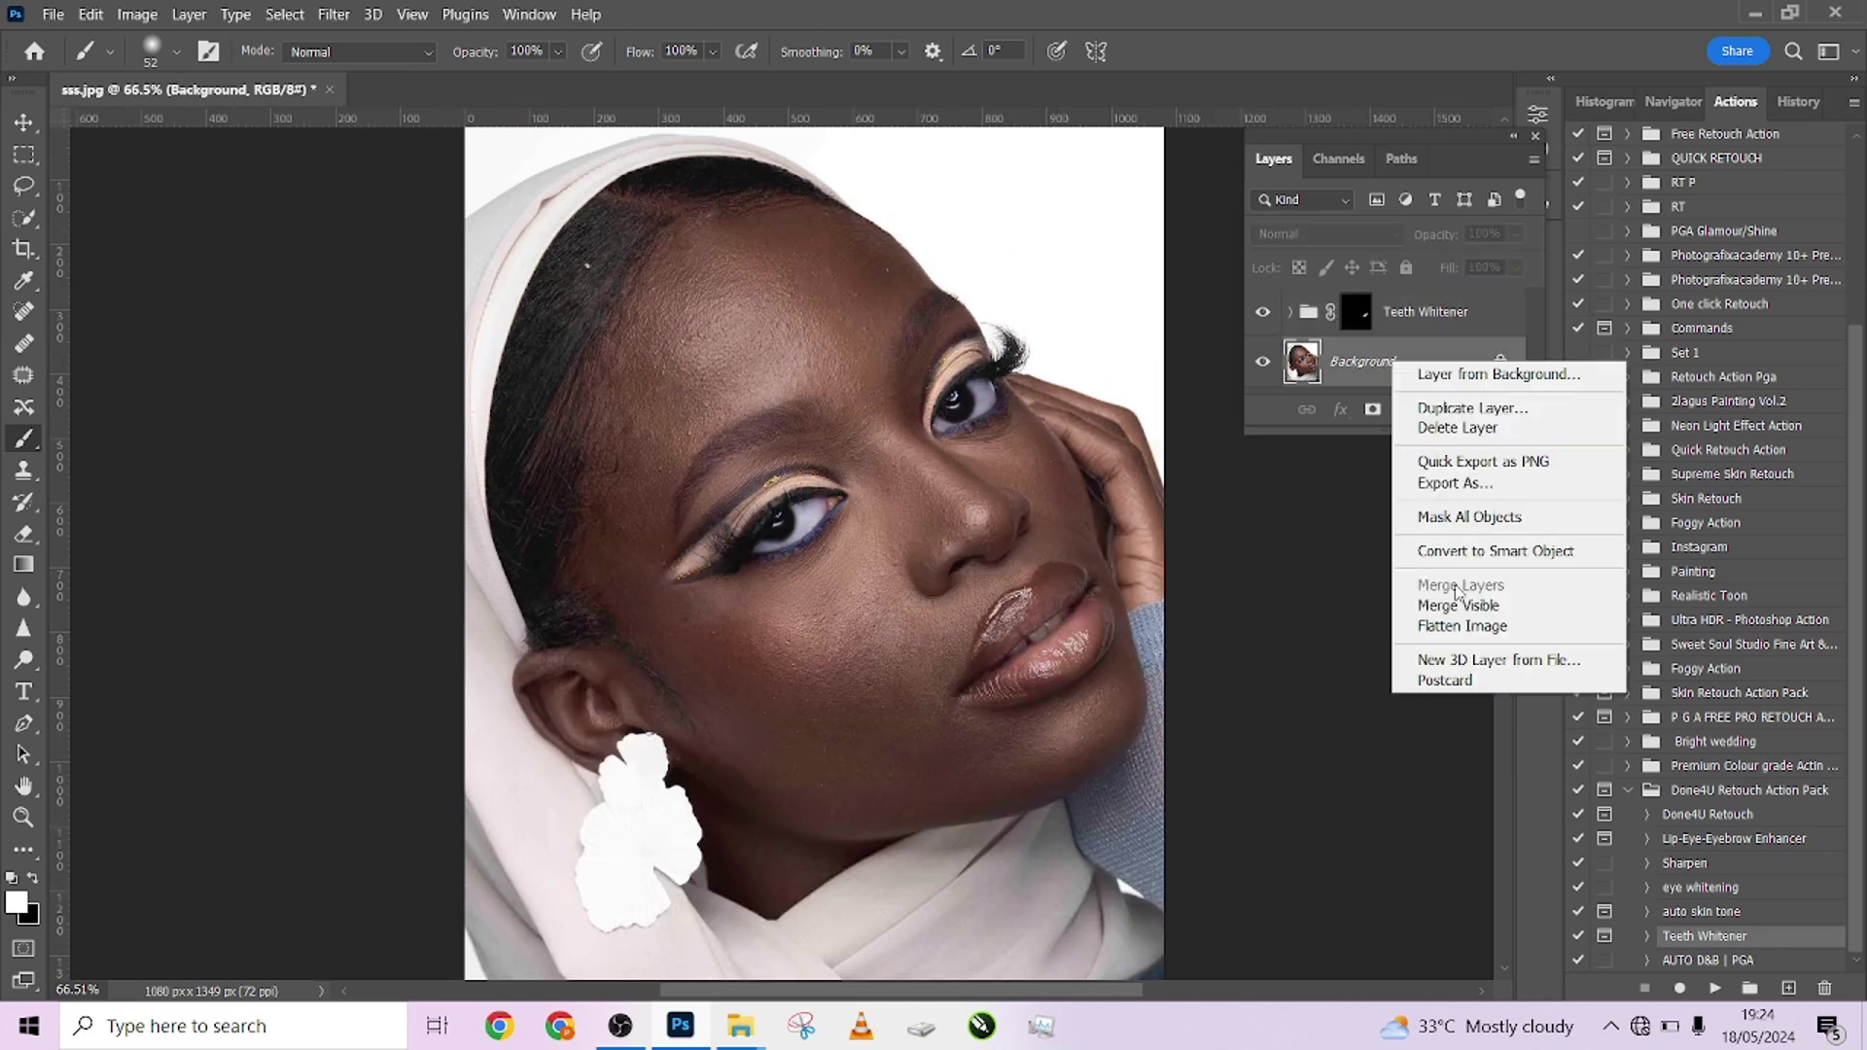
click(1469, 627)
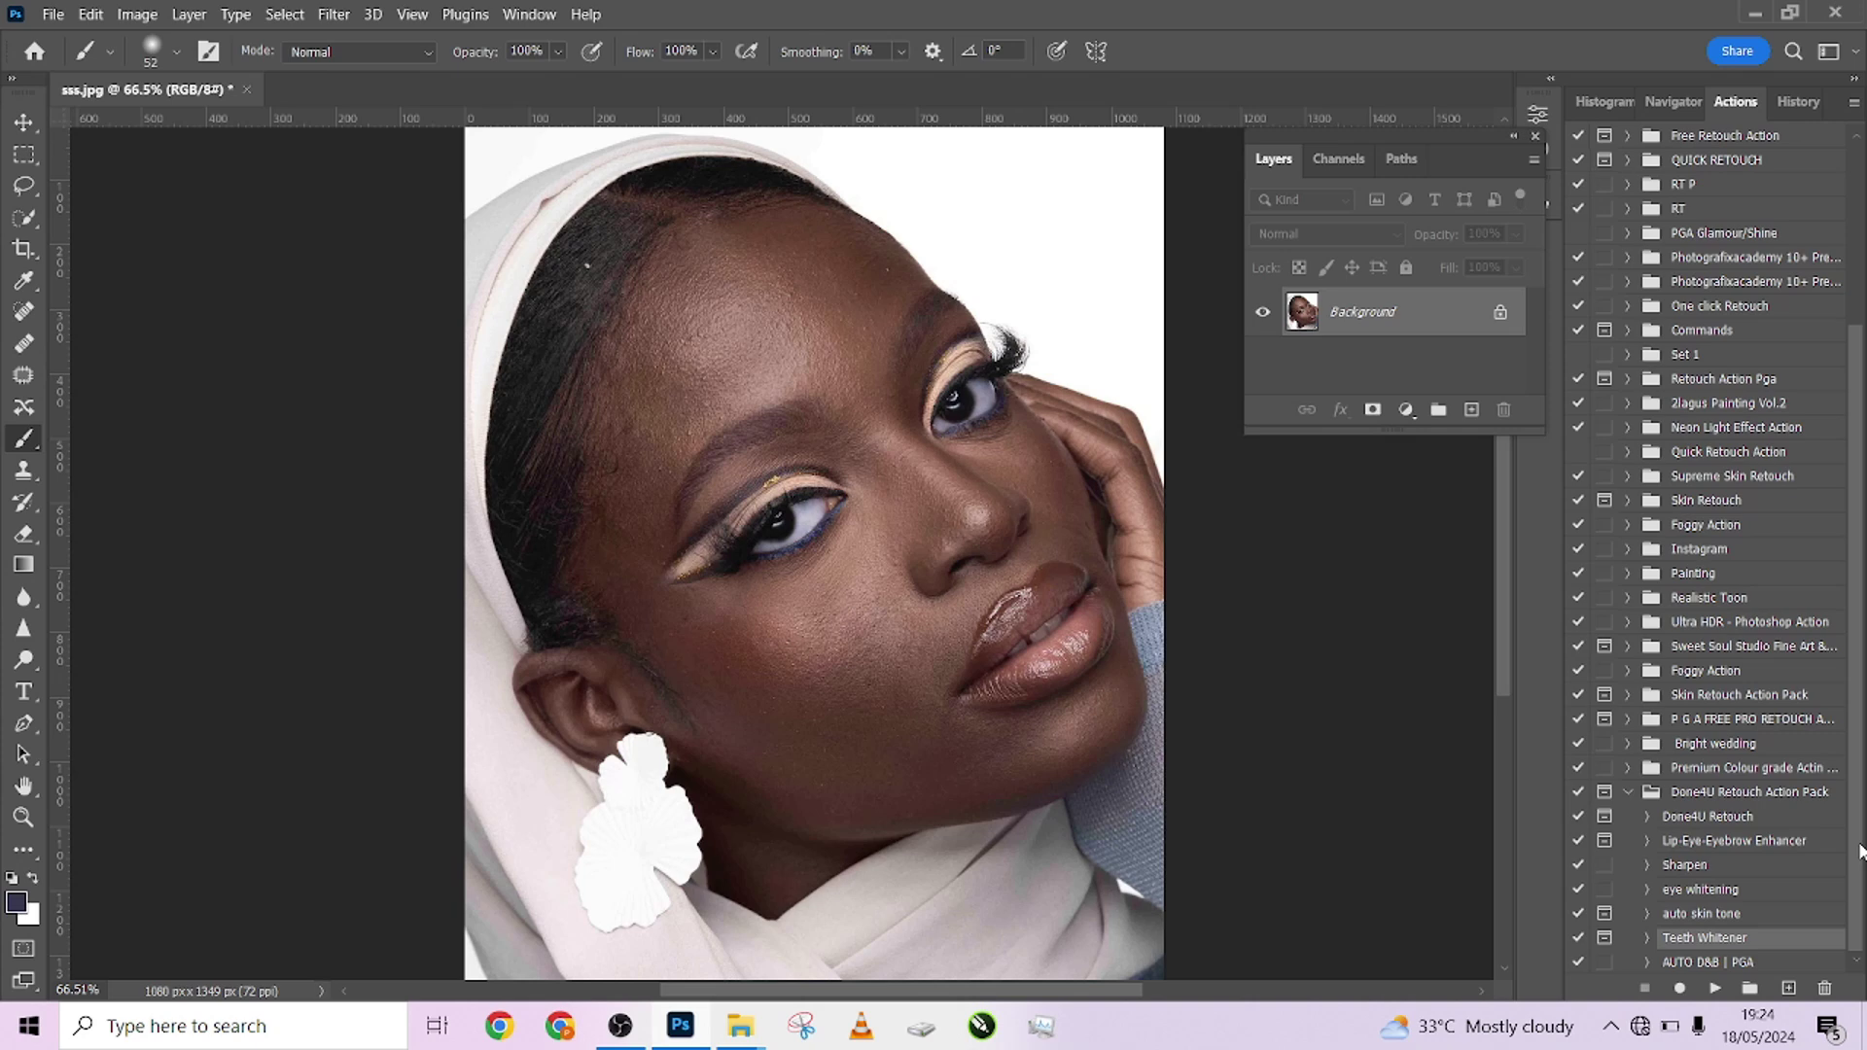
Play the Done4U Retouch action with a Gaussian Blur radius of 3 pixels
click(1719, 816)
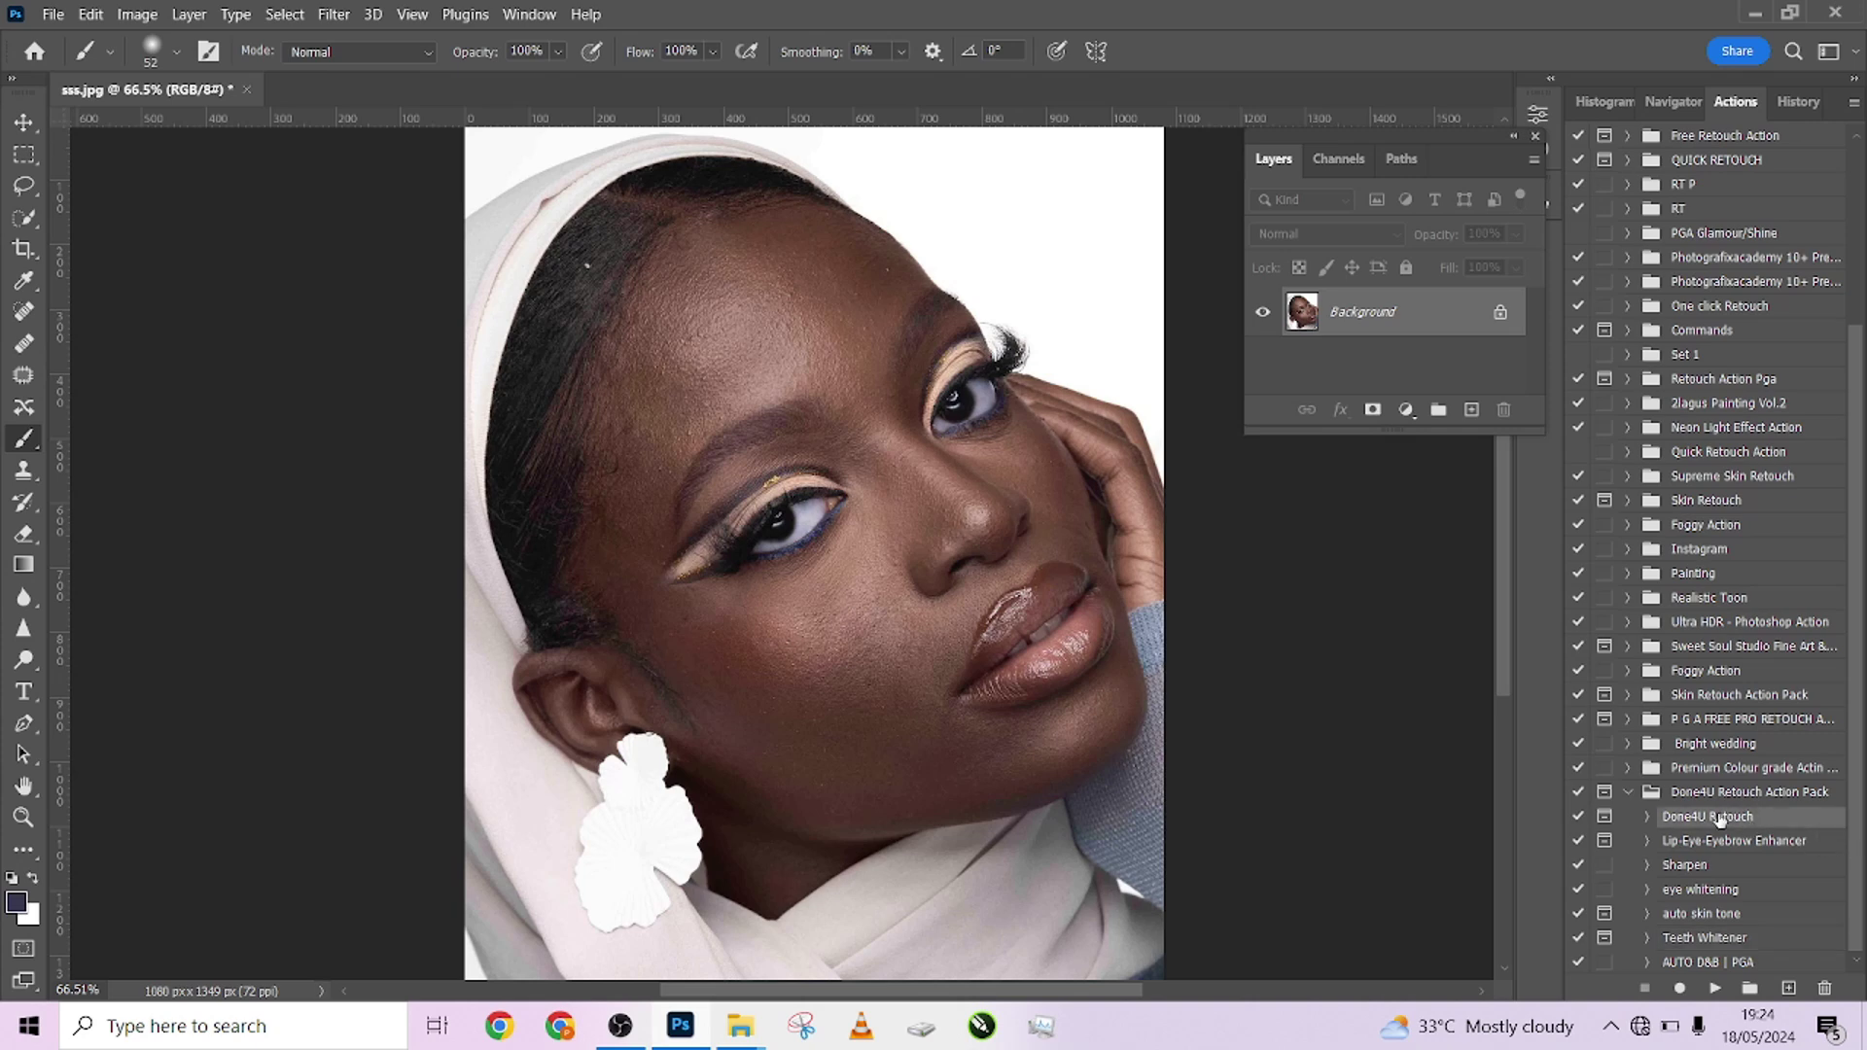
click(1714, 987)
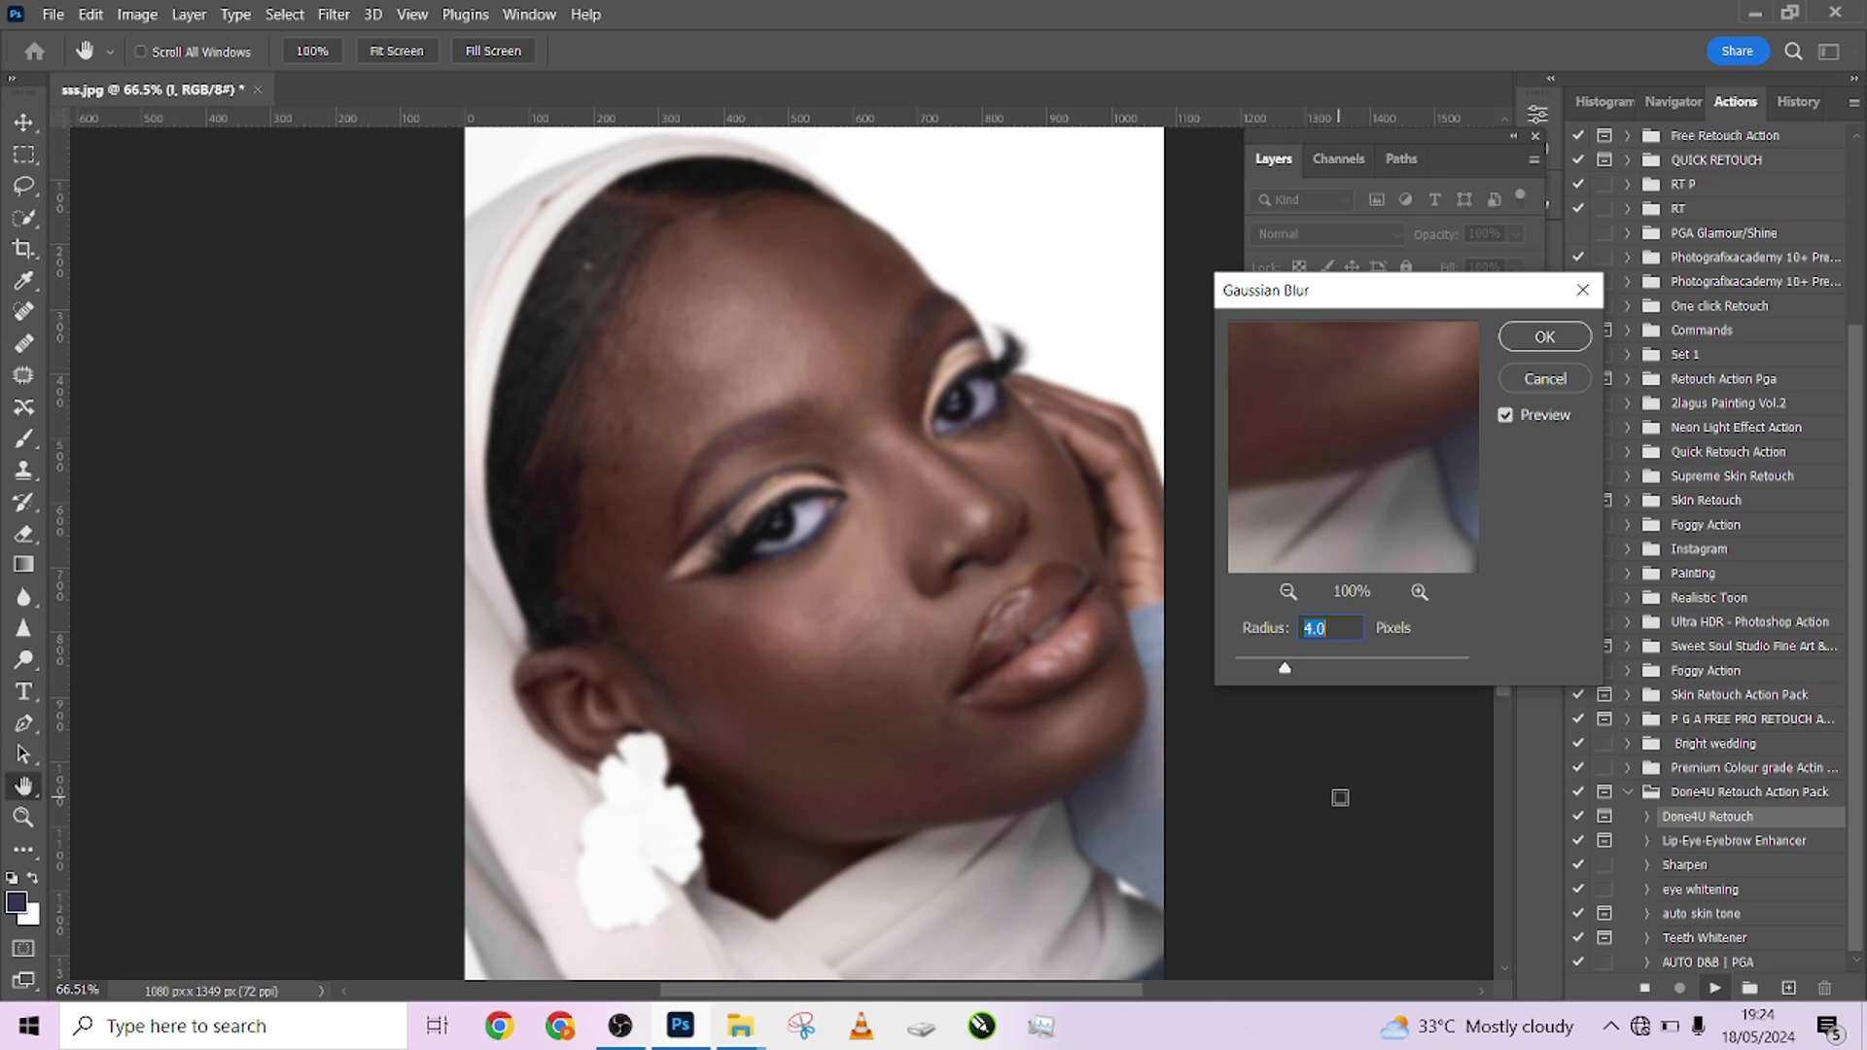
text(3)
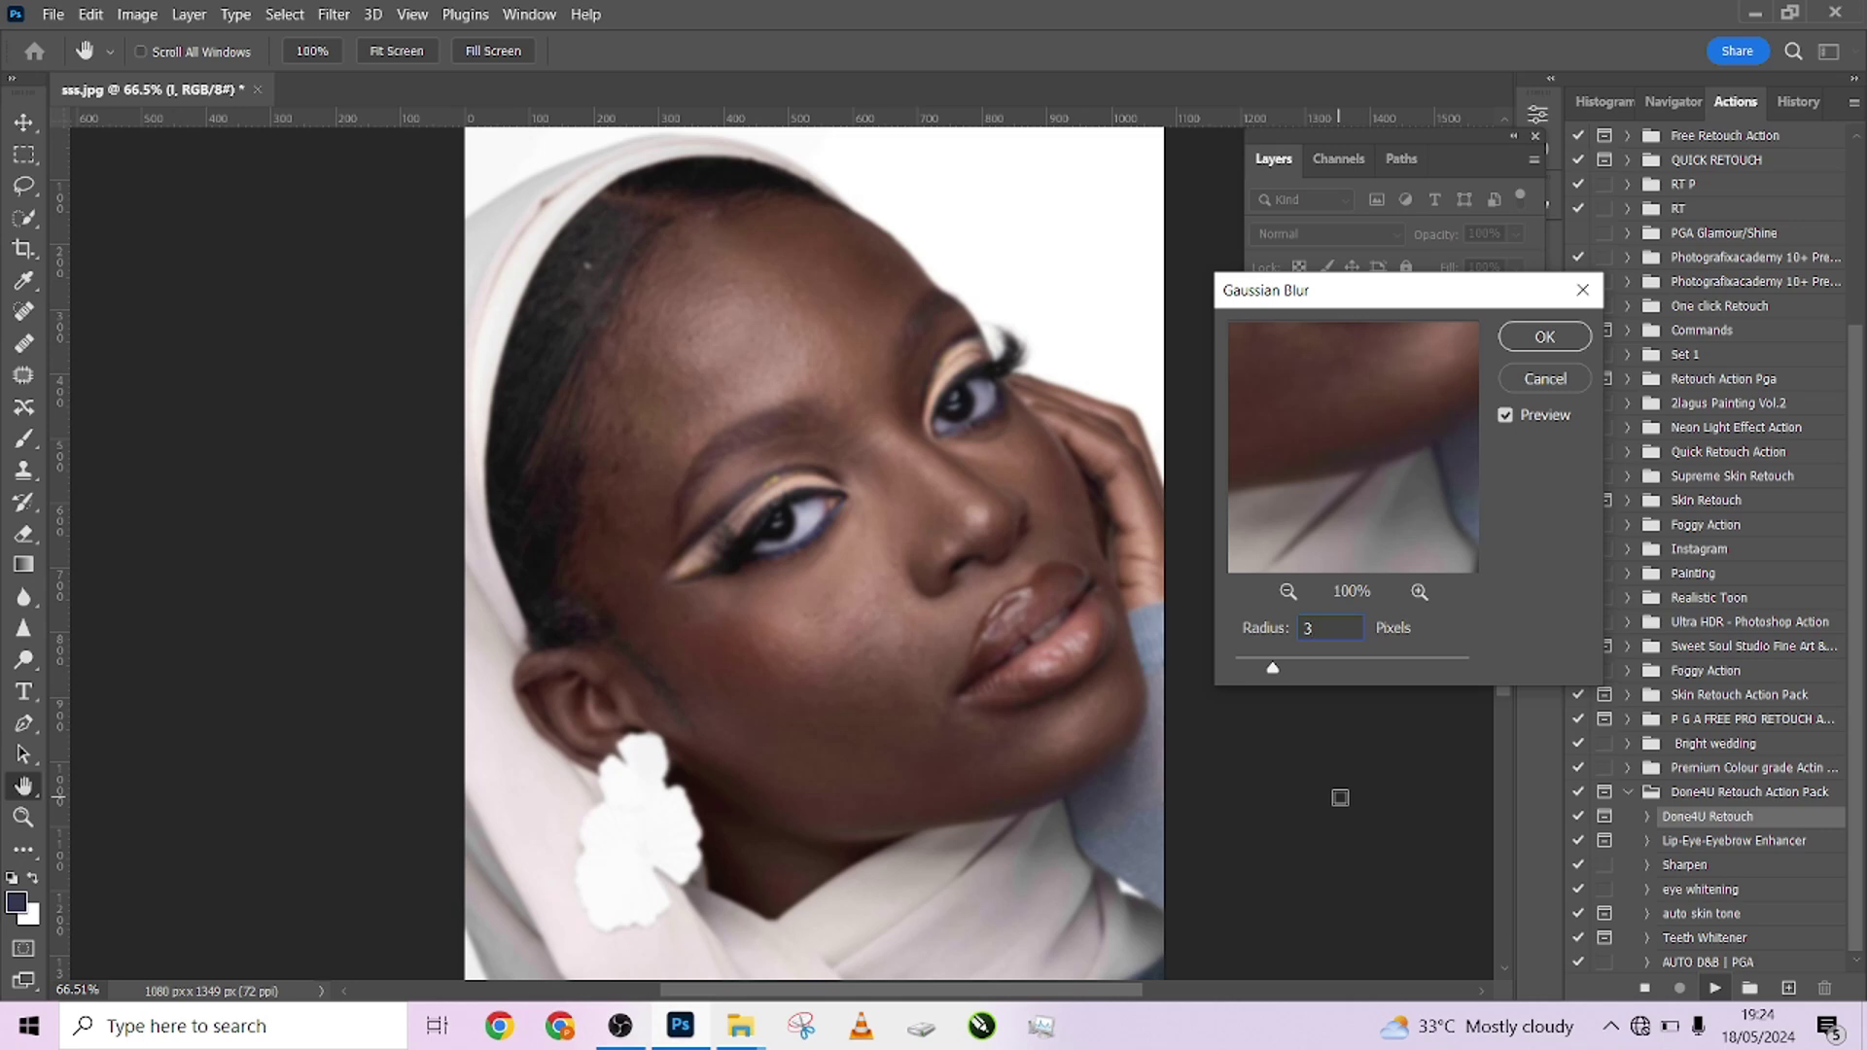
key(Return)
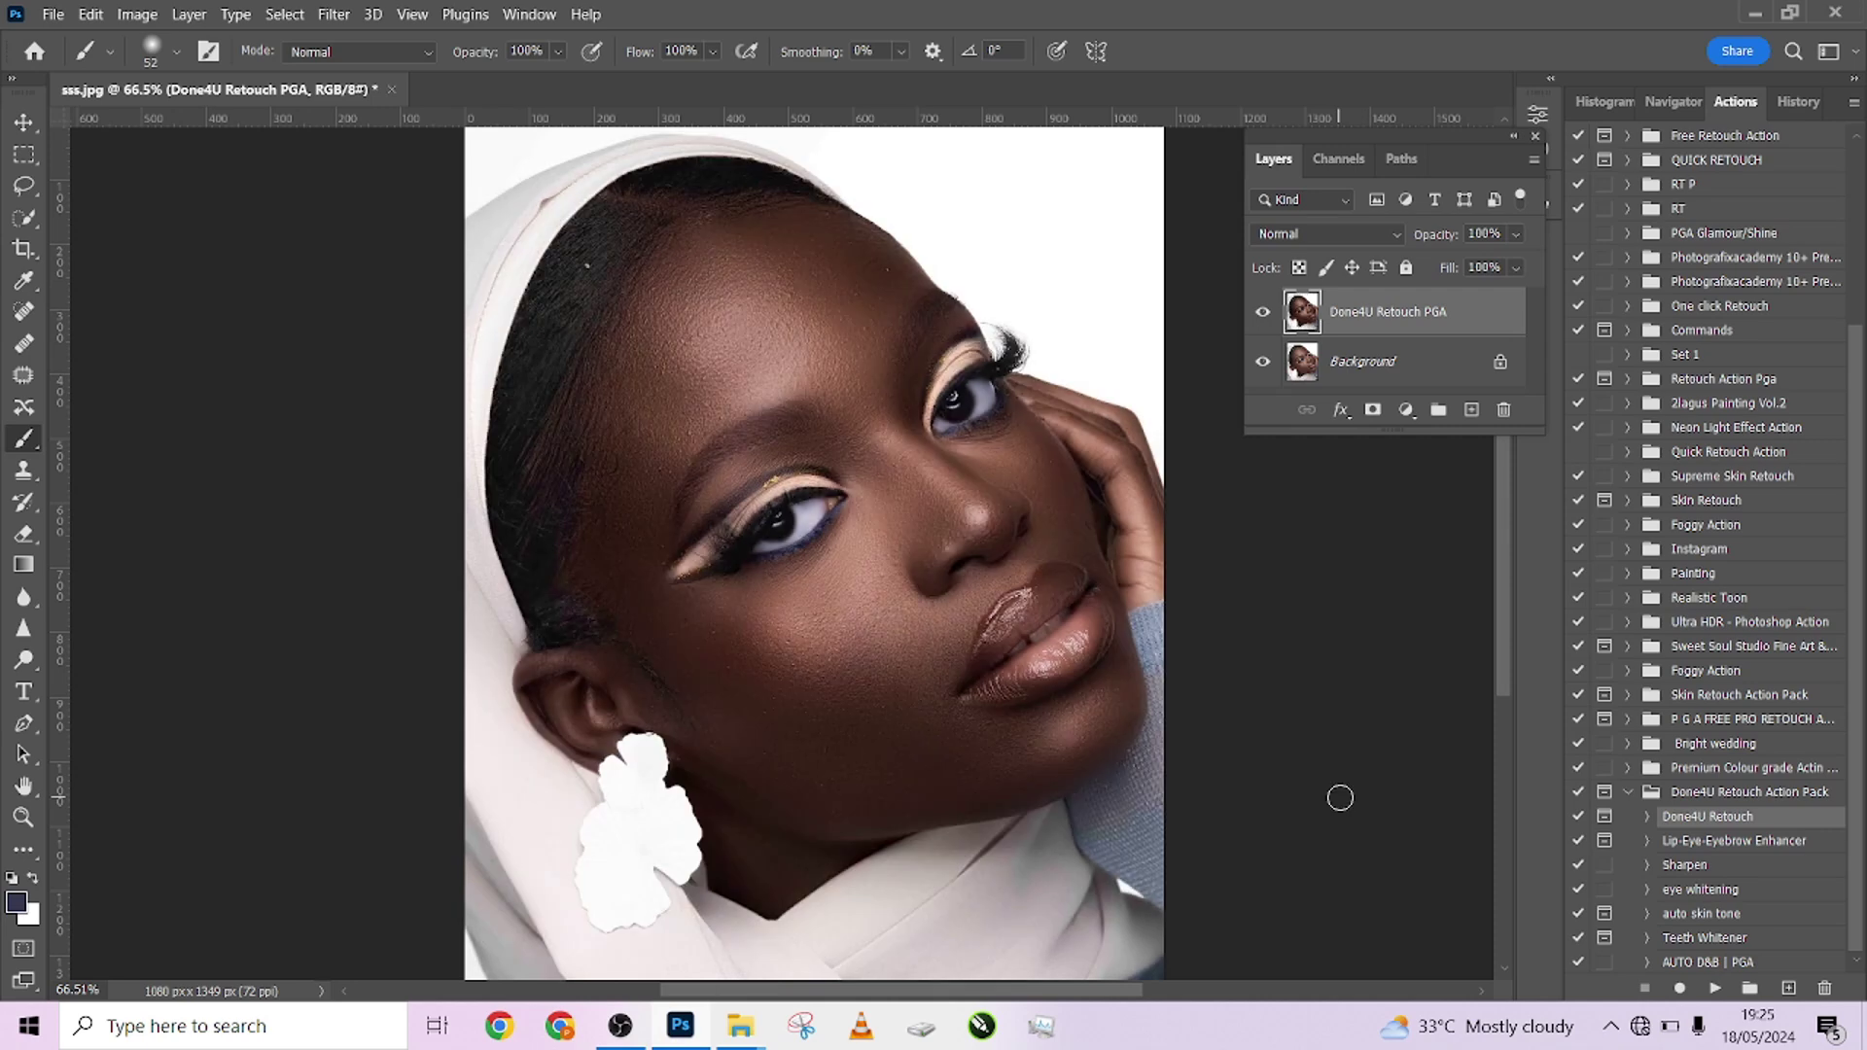
Toggle the Done4U Retouch PGA layer off and on to compare against the original
click(1261, 315)
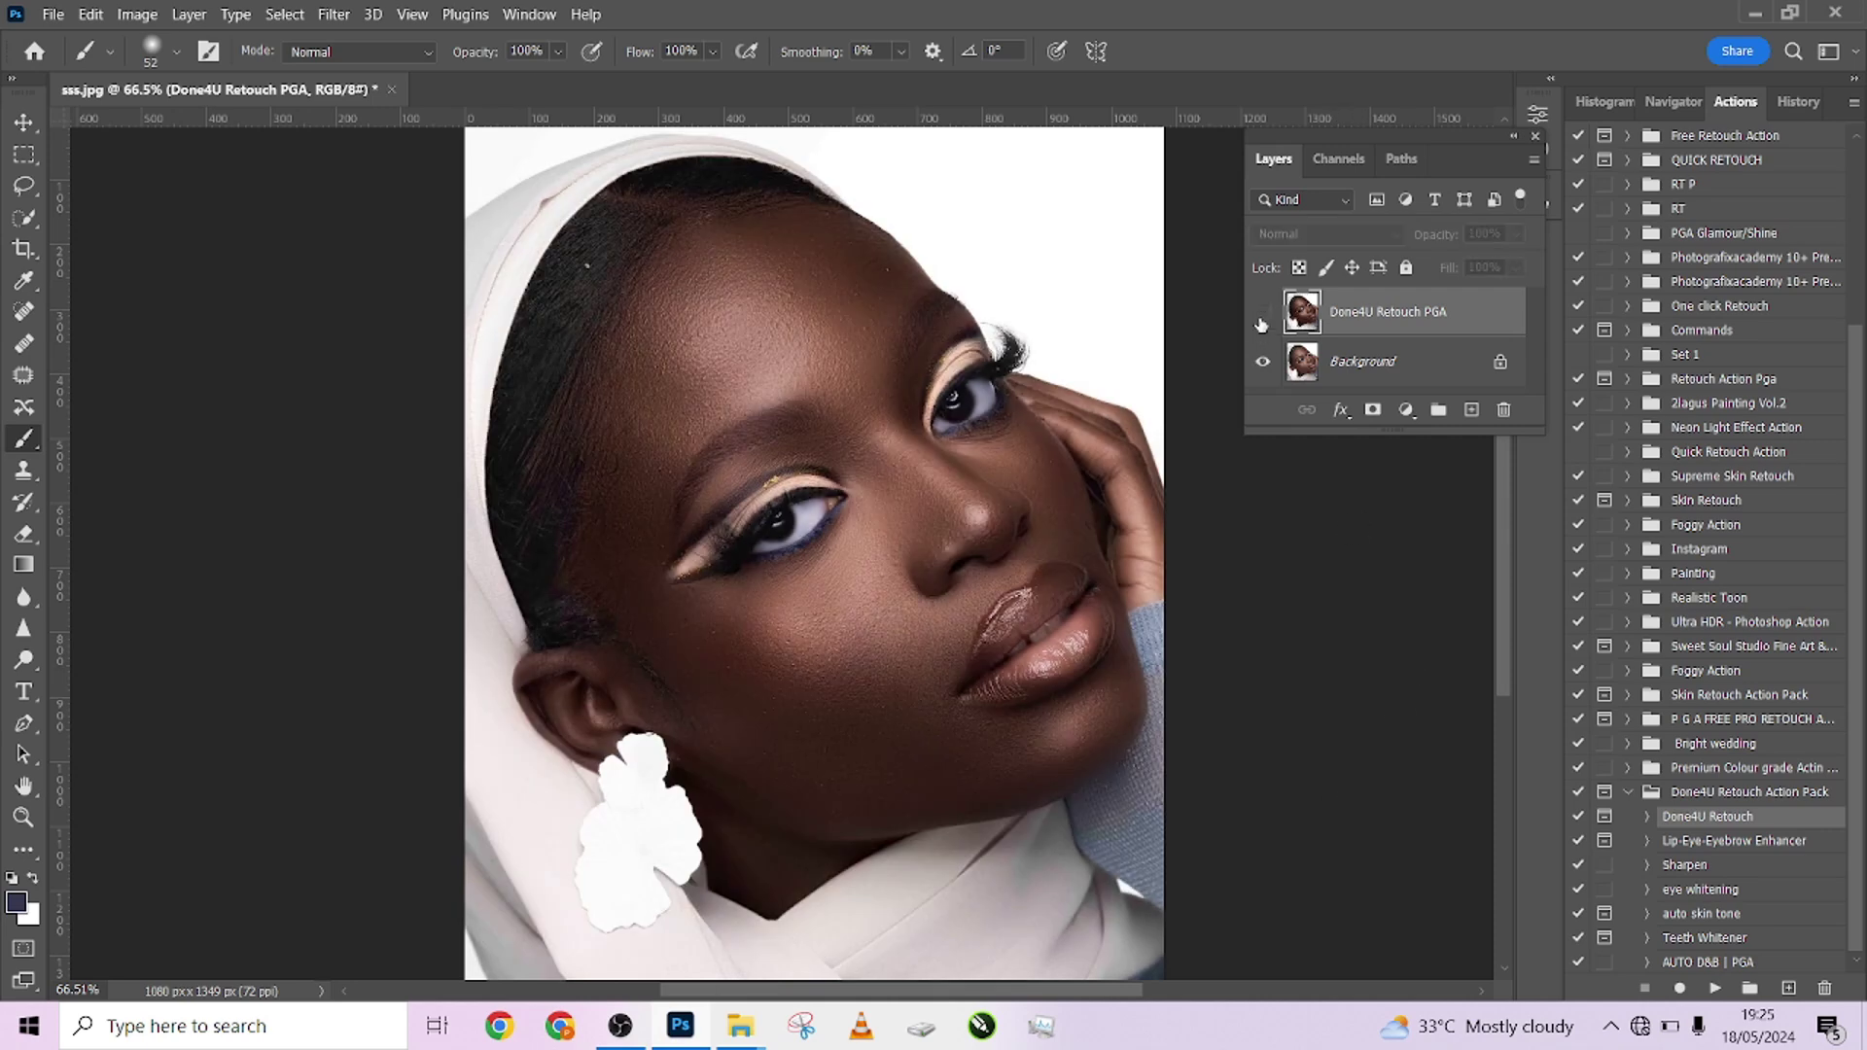
click(1261, 315)
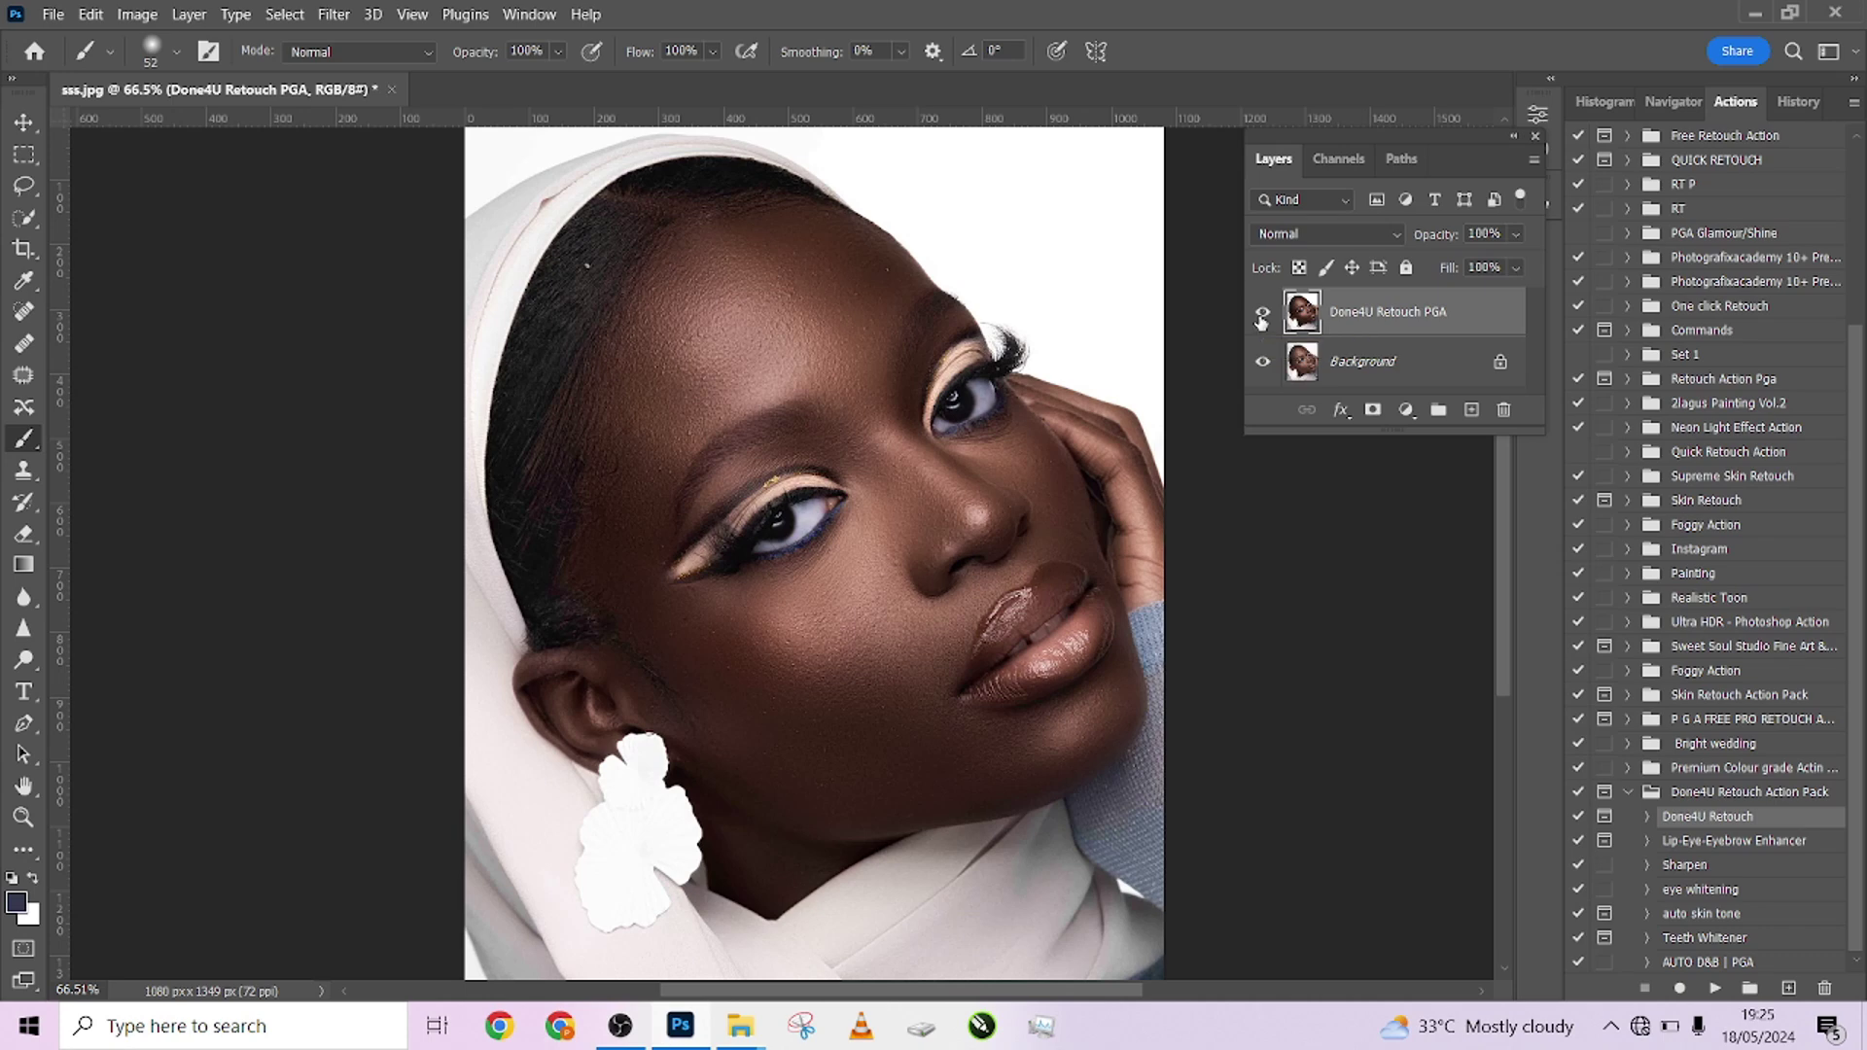
click(1262, 313)
click(1261, 320)
scroll(923, 462, down, 2)
scroll(927, 459, up, 4)
scroll(926, 458, up, 2)
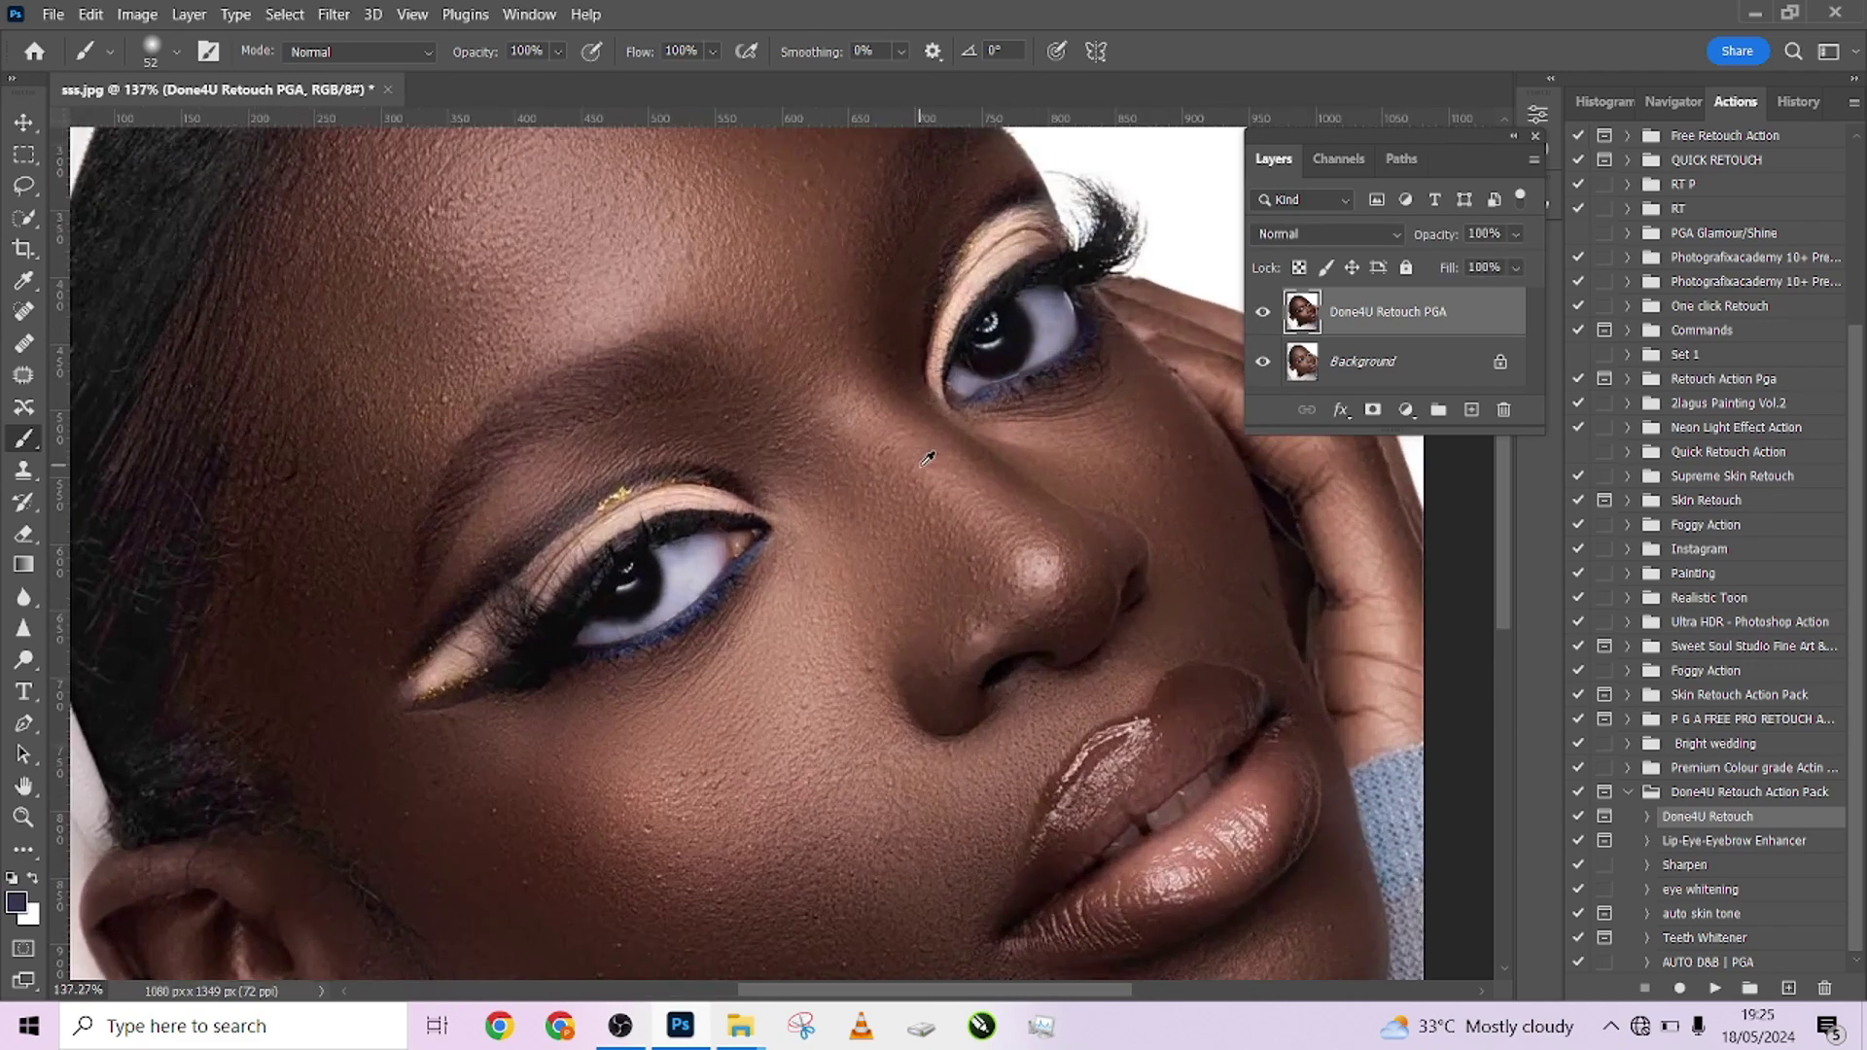
scroll(926, 459, down, 2)
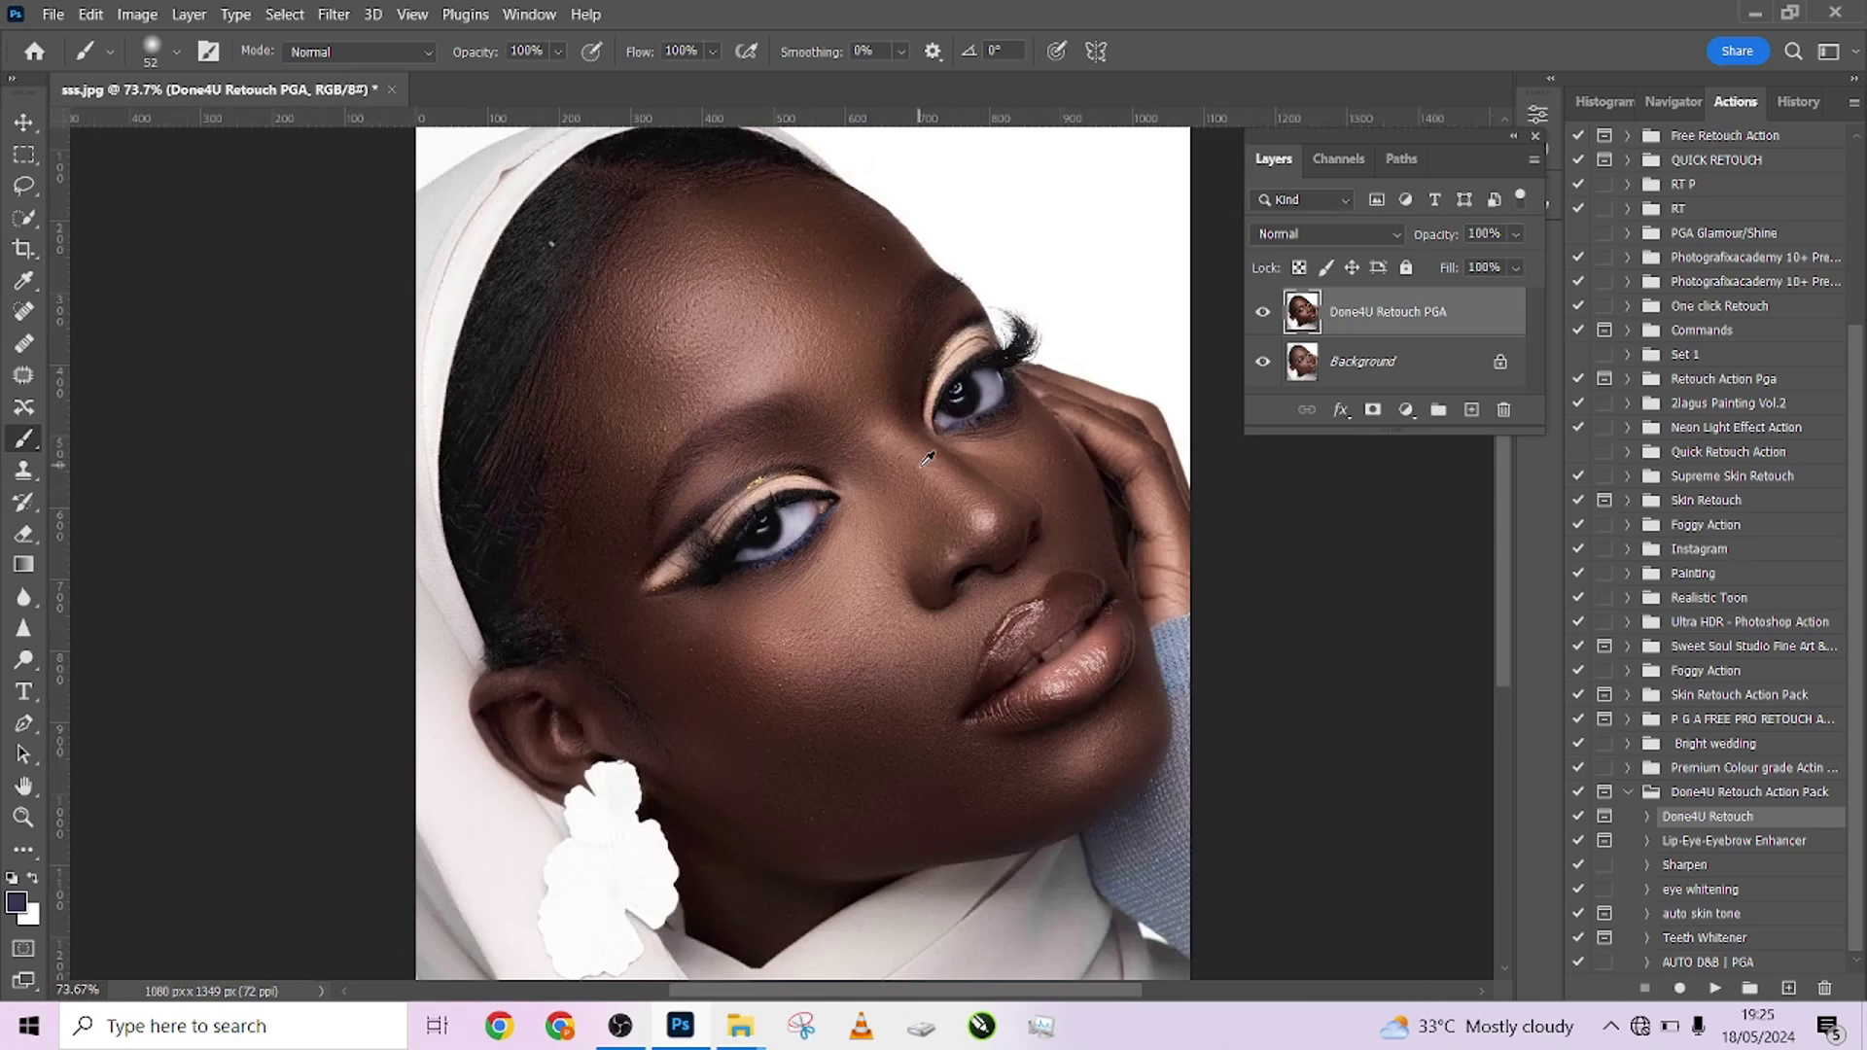
click(1262, 312)
click(1262, 311)
Add a layer mask to Done4U Retouch PGA and paint black over the lips
click(1371, 411)
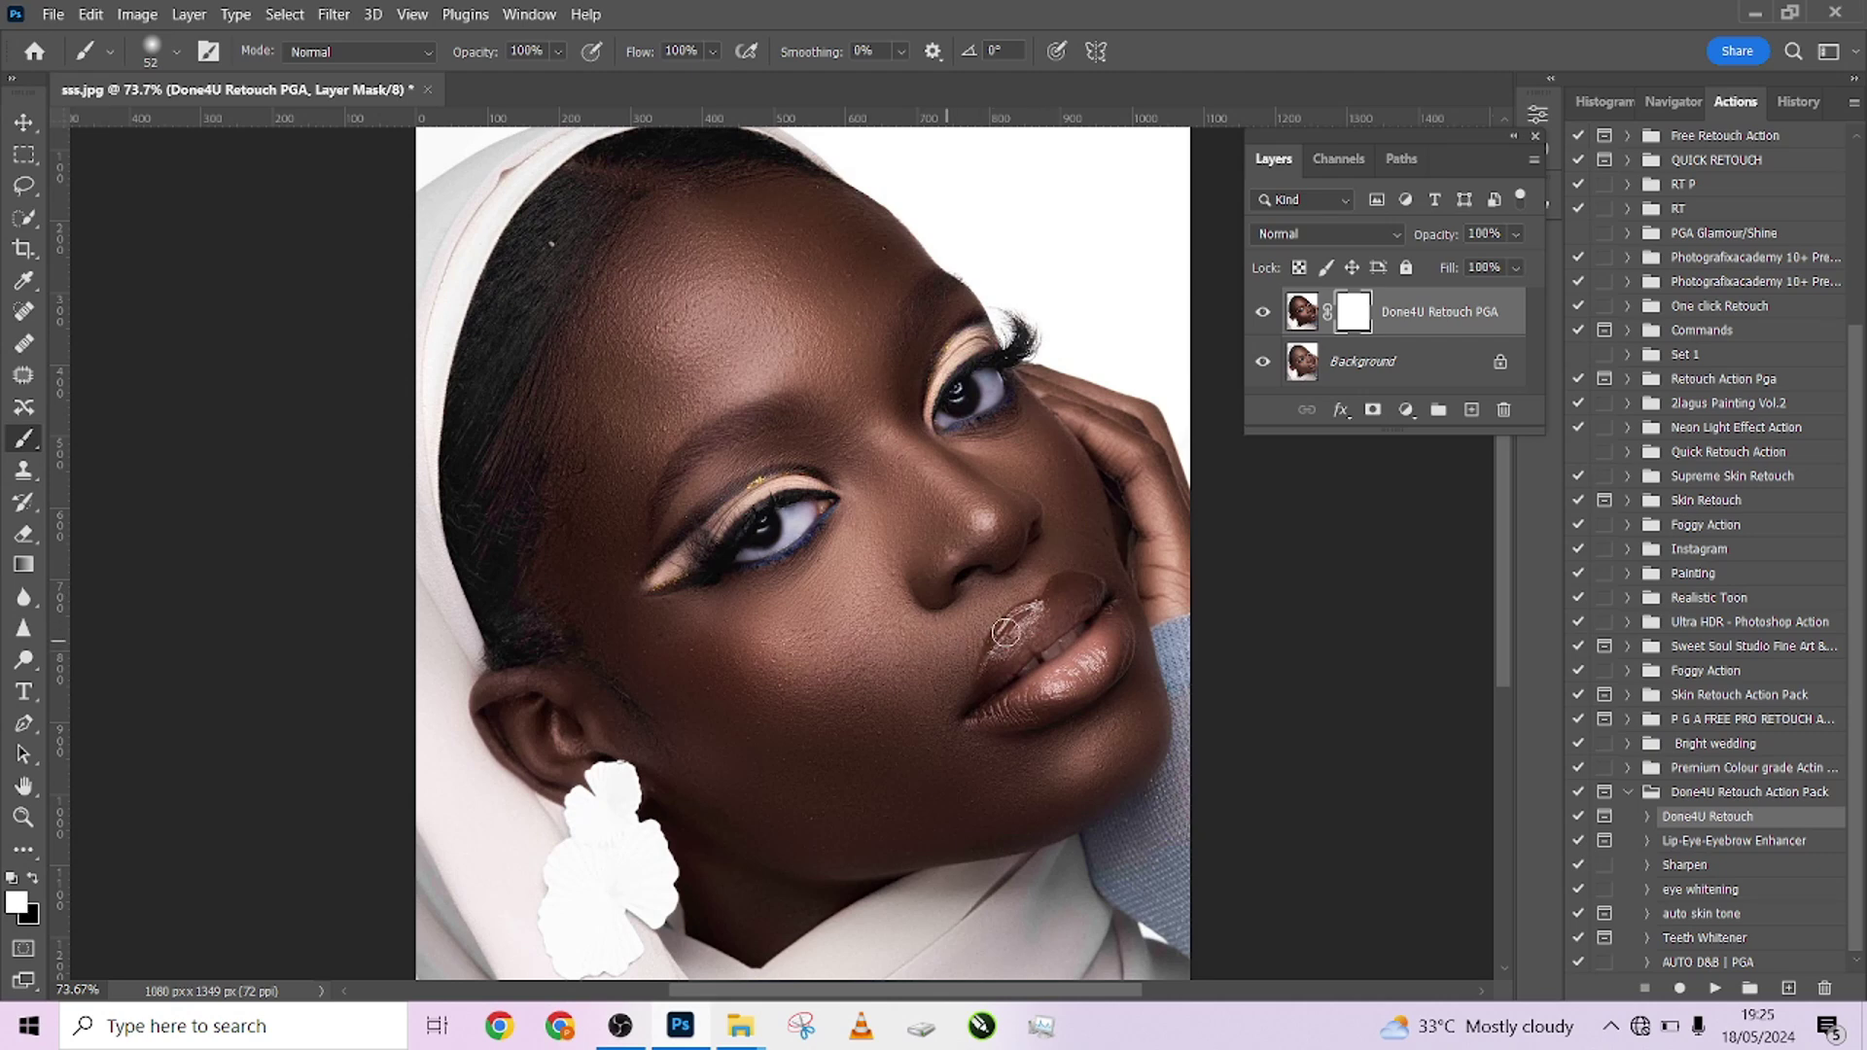
key(x)
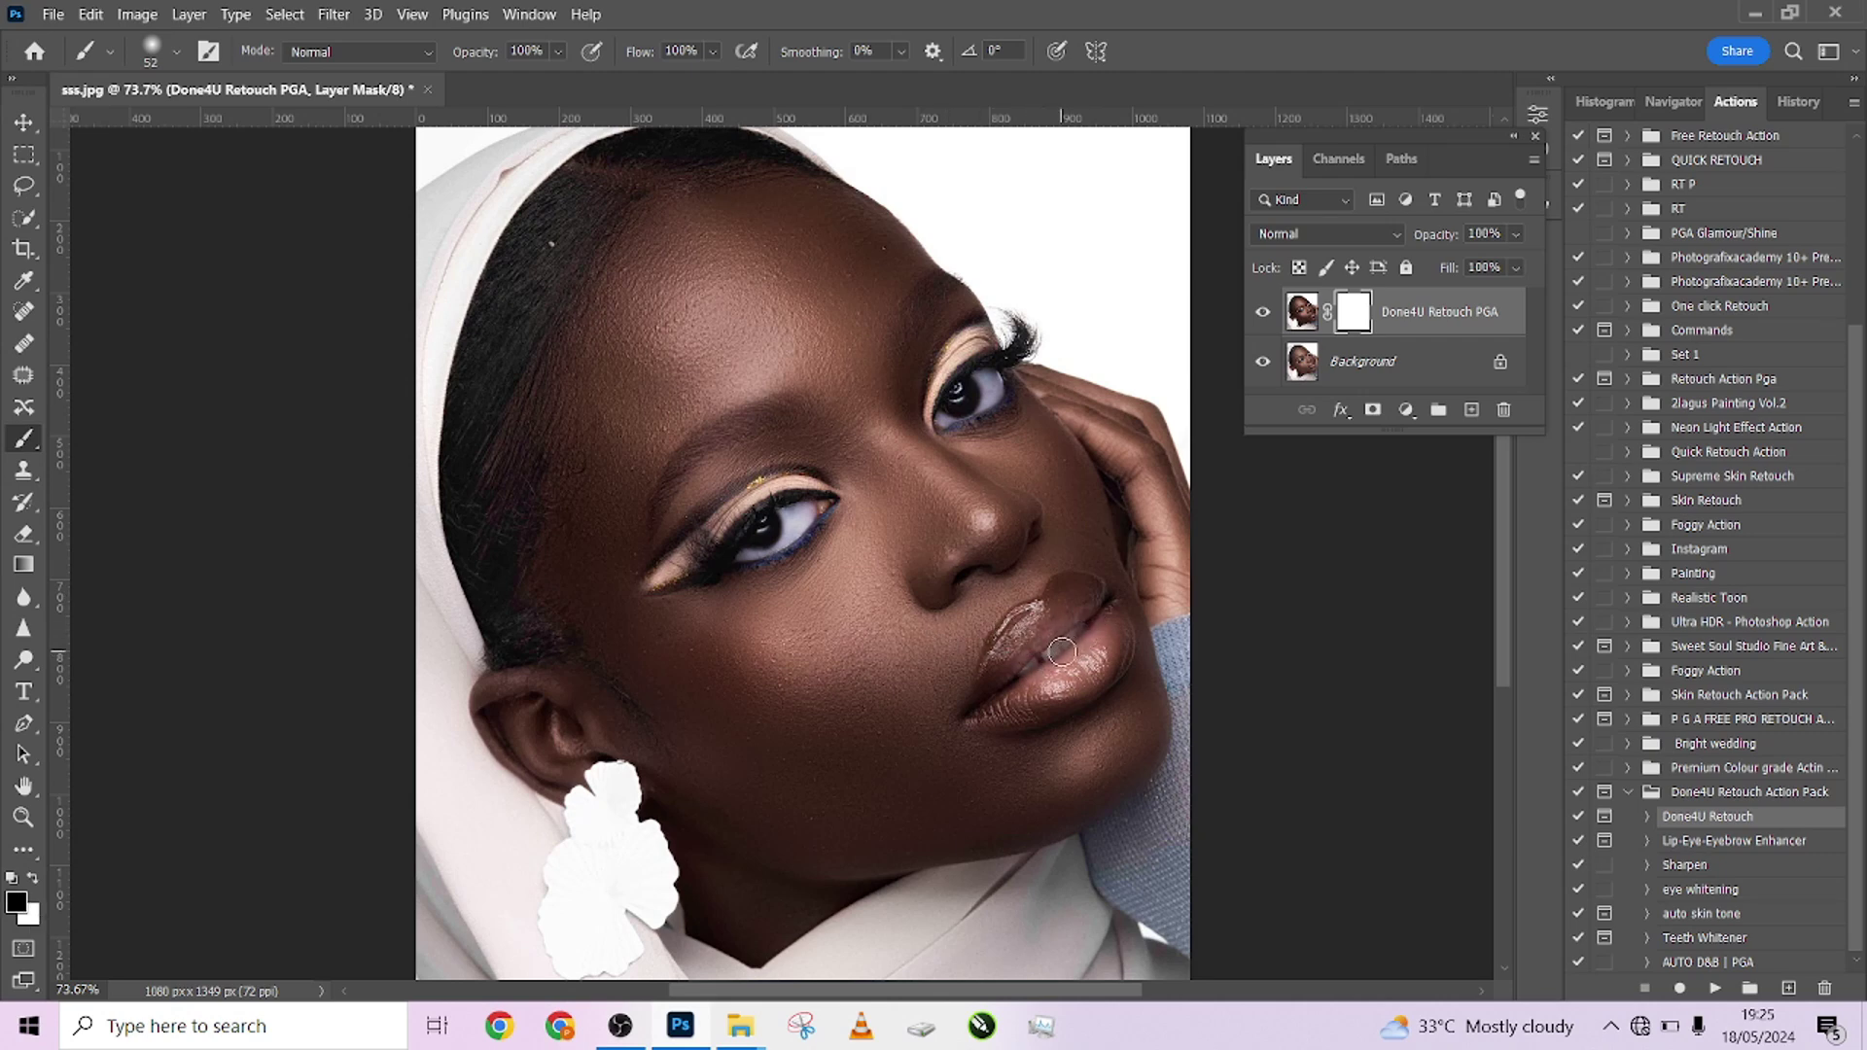
drag(1062, 651, 1074, 629)
click(1263, 314)
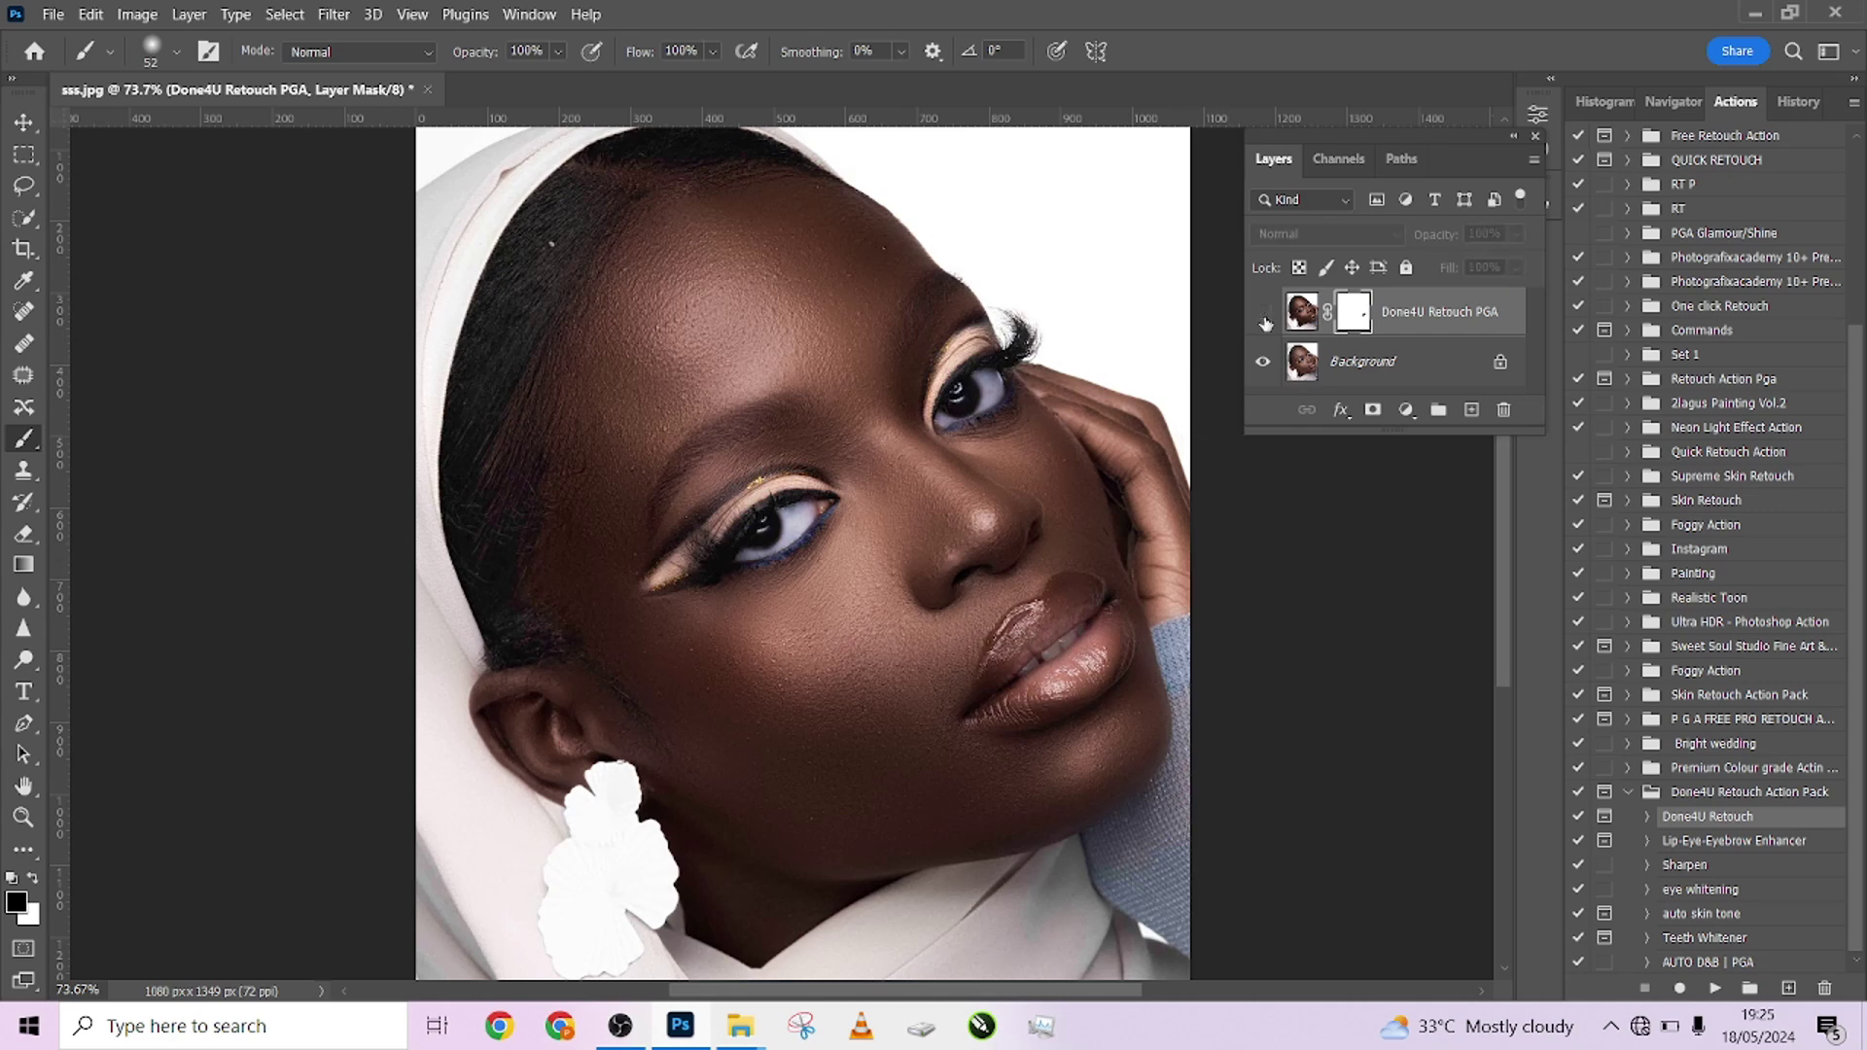
click(1263, 314)
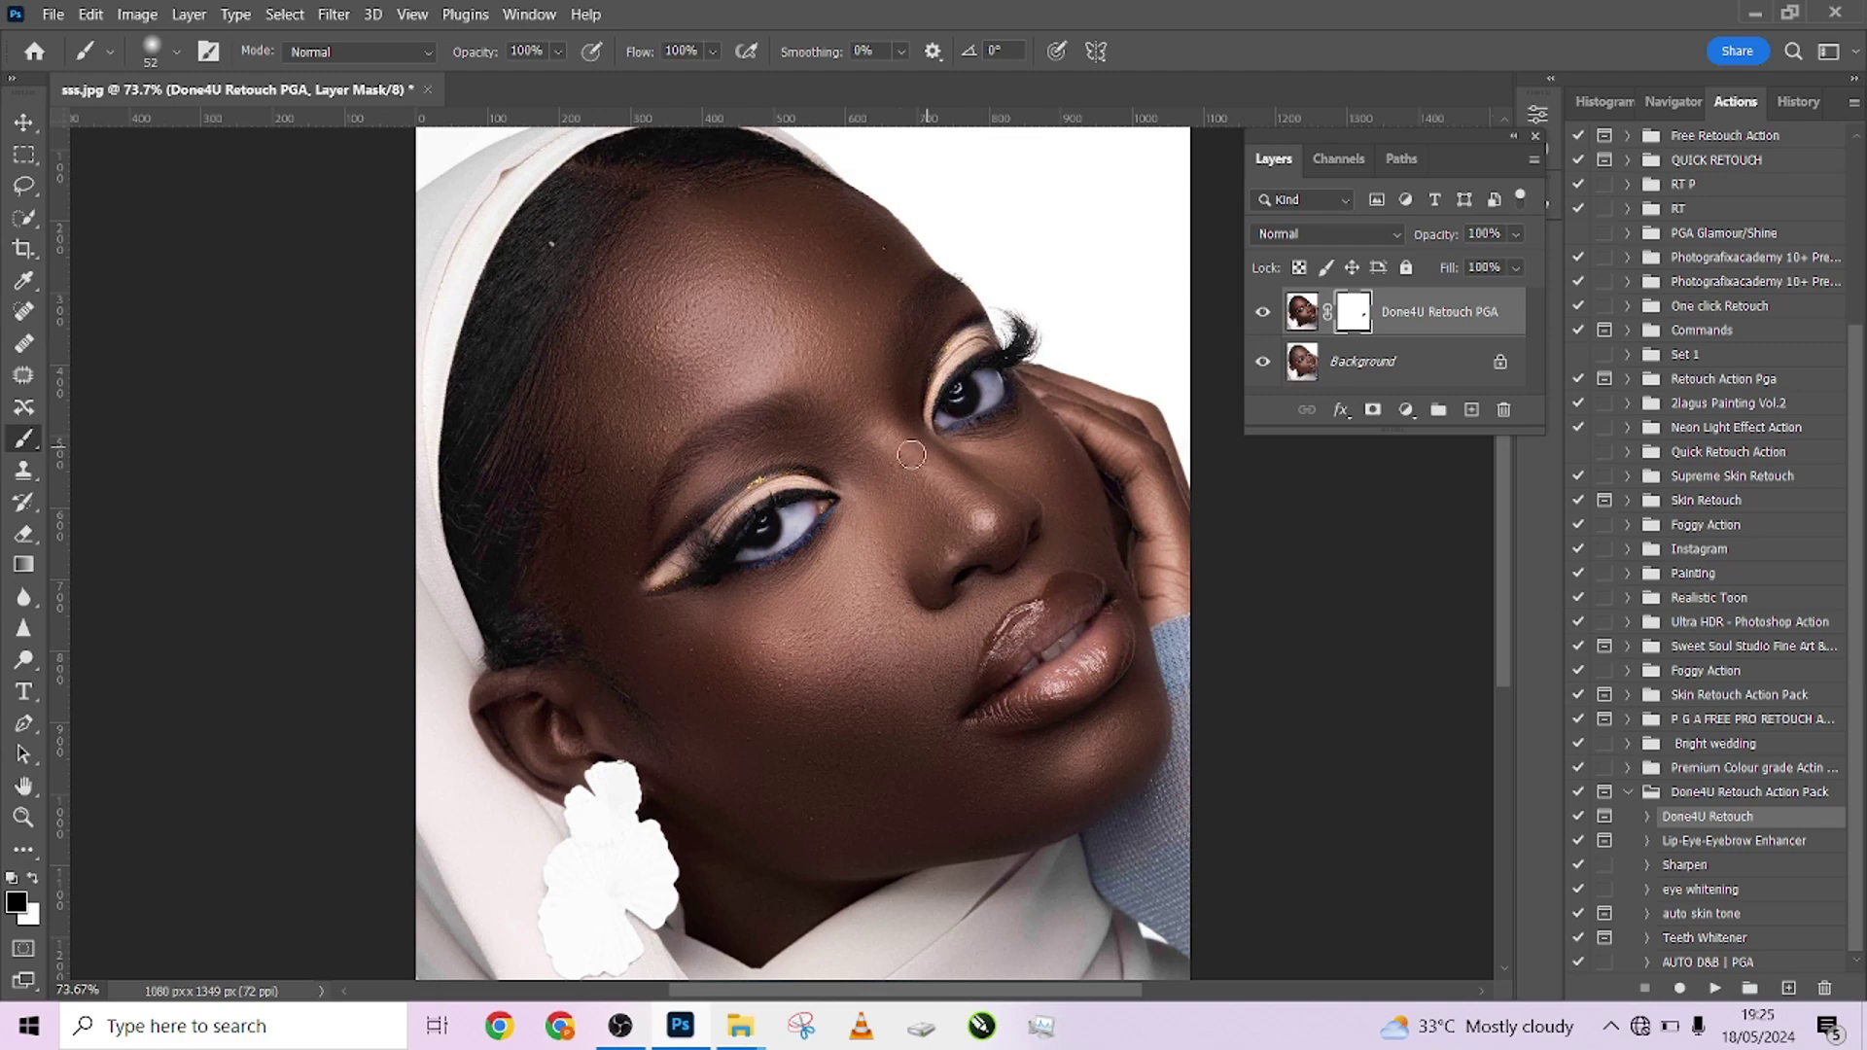
Flatten the portrait into a single Background layer
scroll(914, 452, down, 2)
scroll(904, 455, up, 1)
right_click(1361, 367)
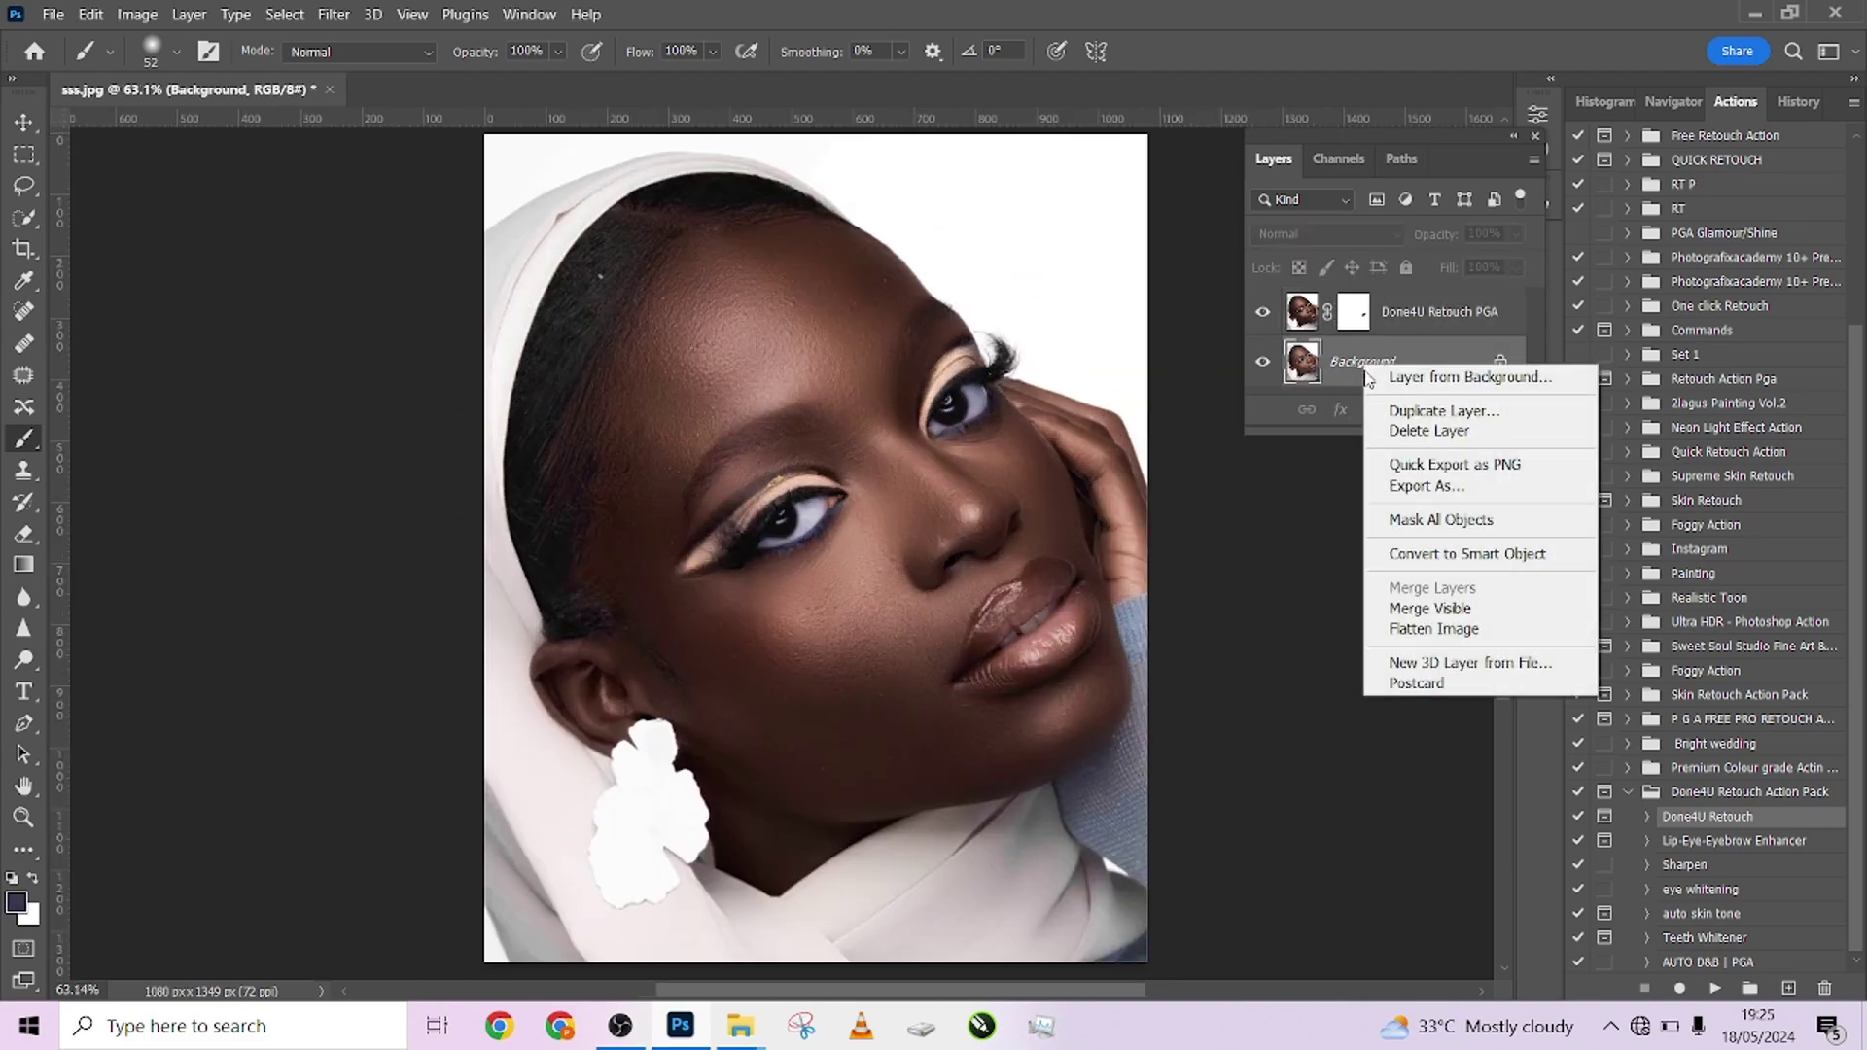
click(1421, 634)
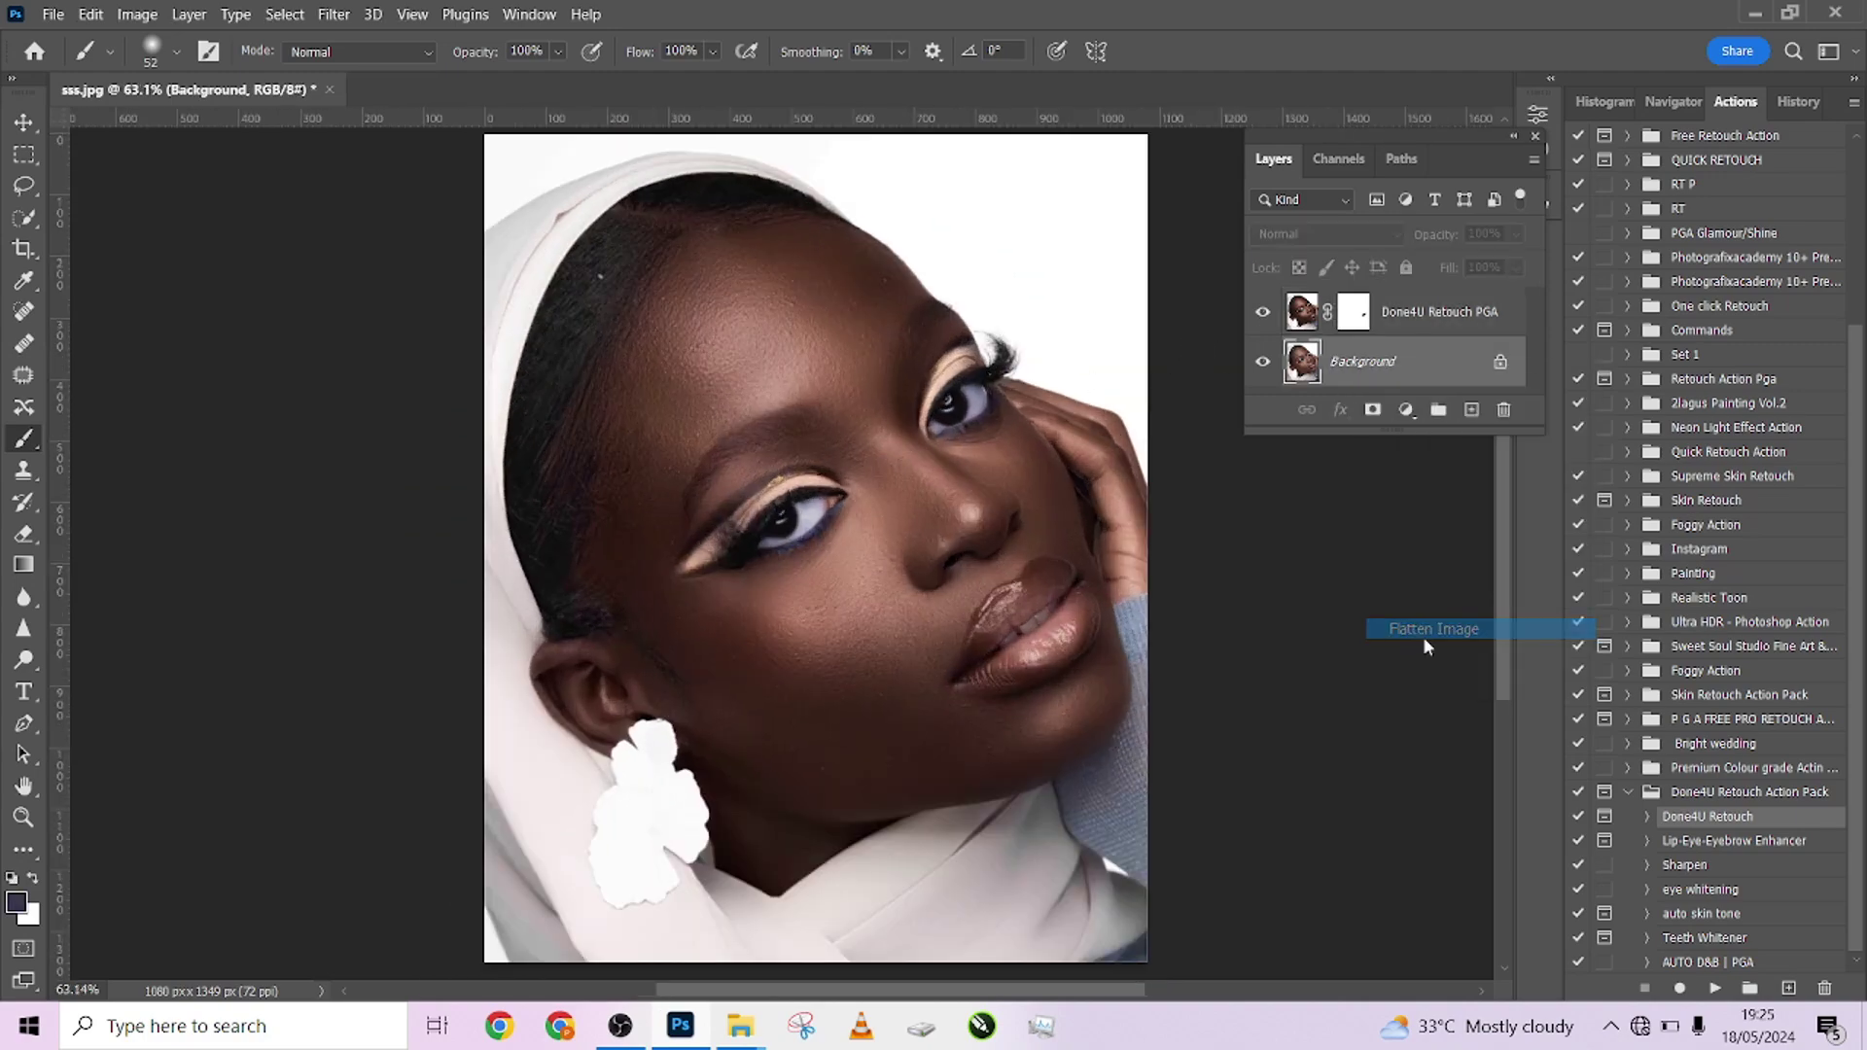
click(1721, 844)
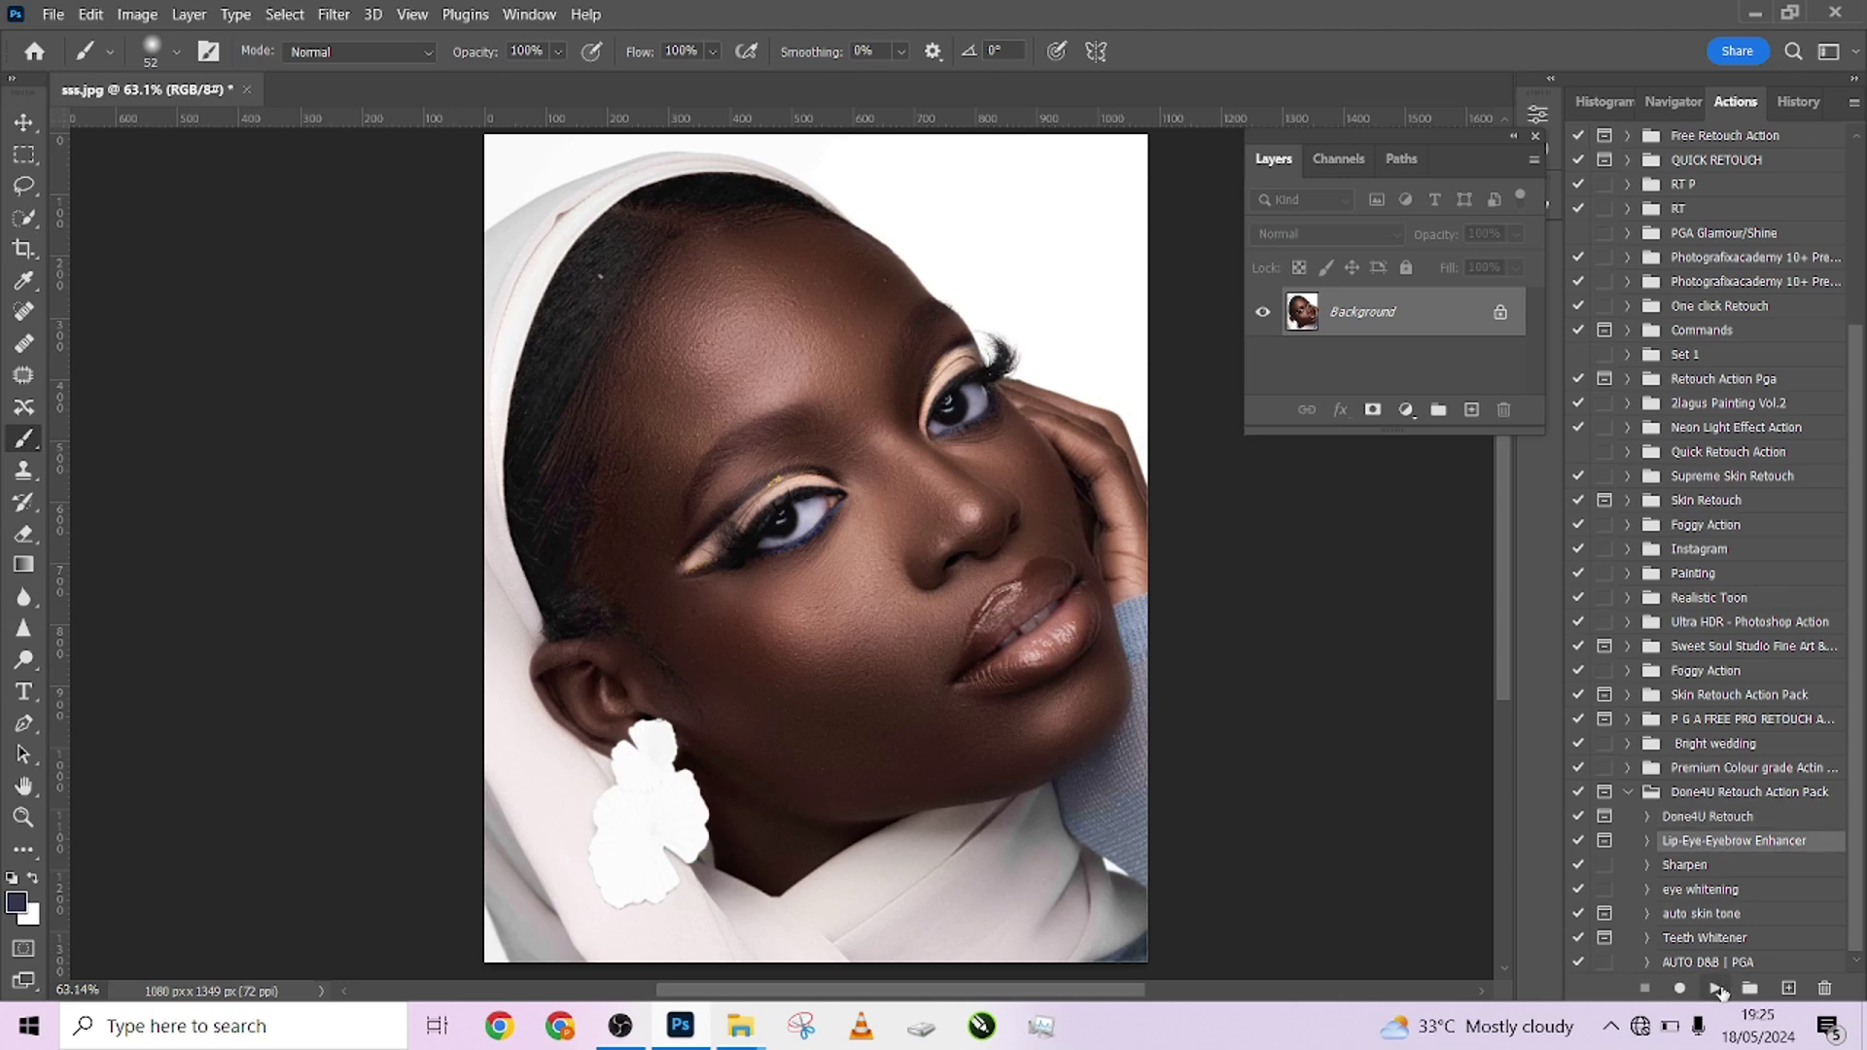
Run the Lip-Eye-Eyebrow Enhancer action and paint the gloss effect onto the lips
click(1716, 988)
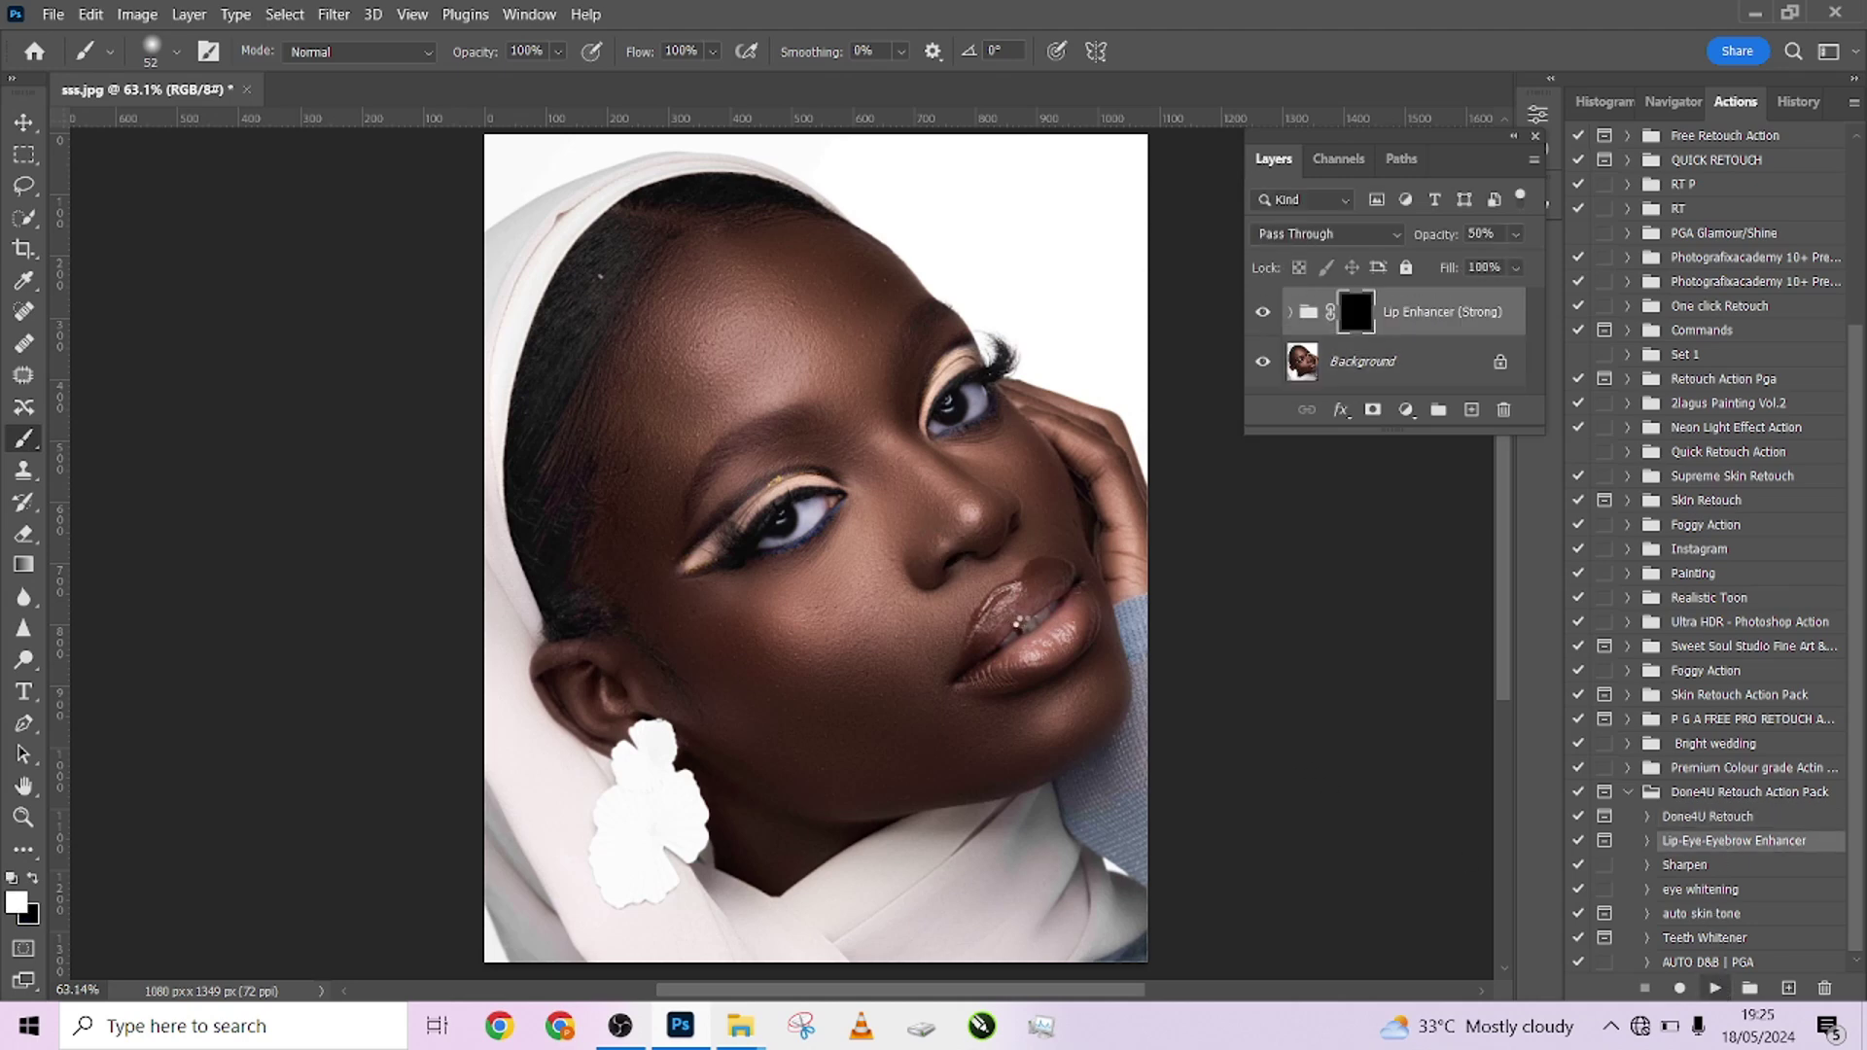
click(976, 417)
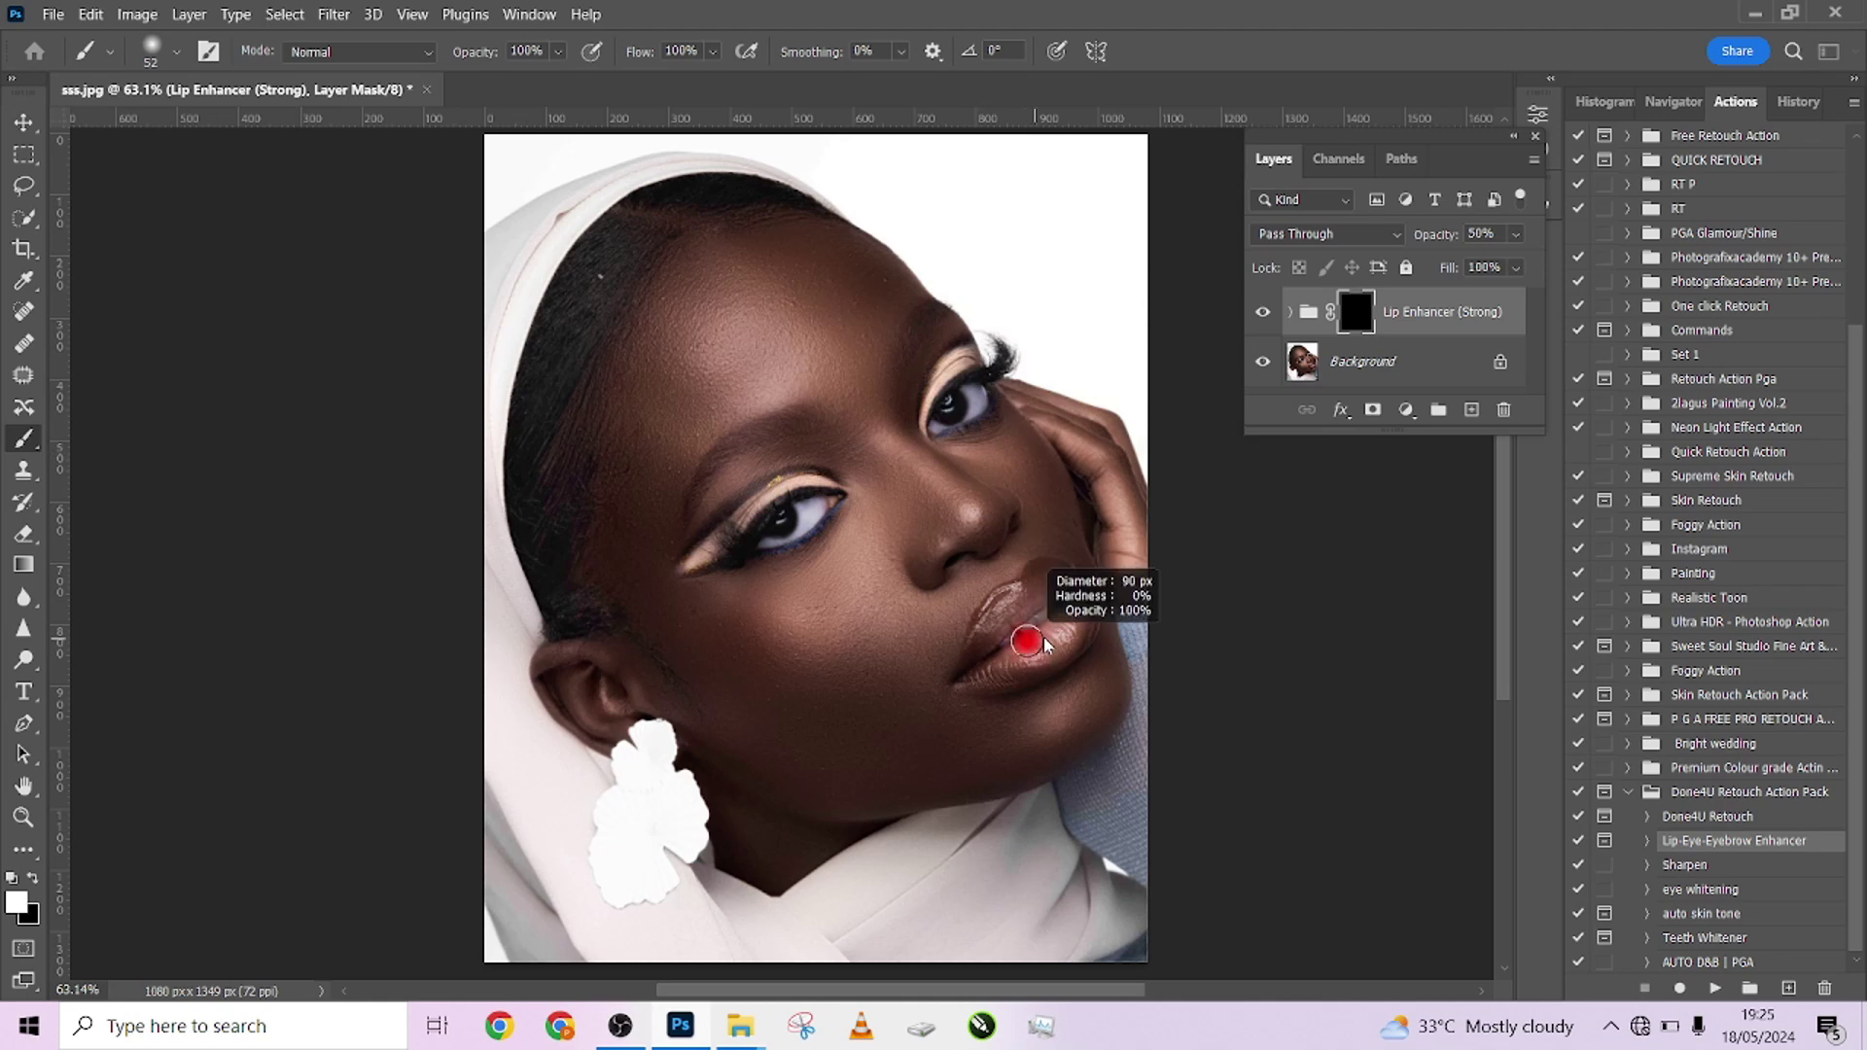
mouse_move(1026, 642)
mouse_down()
mouse_move(1045, 595)
mouse_move(1011, 608)
mouse_move(992, 651)
mouse_move(1041, 647)
mouse_move(1065, 608)
mouse_move(1016, 598)
mouse_move(1000, 641)
mouse_move(1023, 642)
mouse_up()
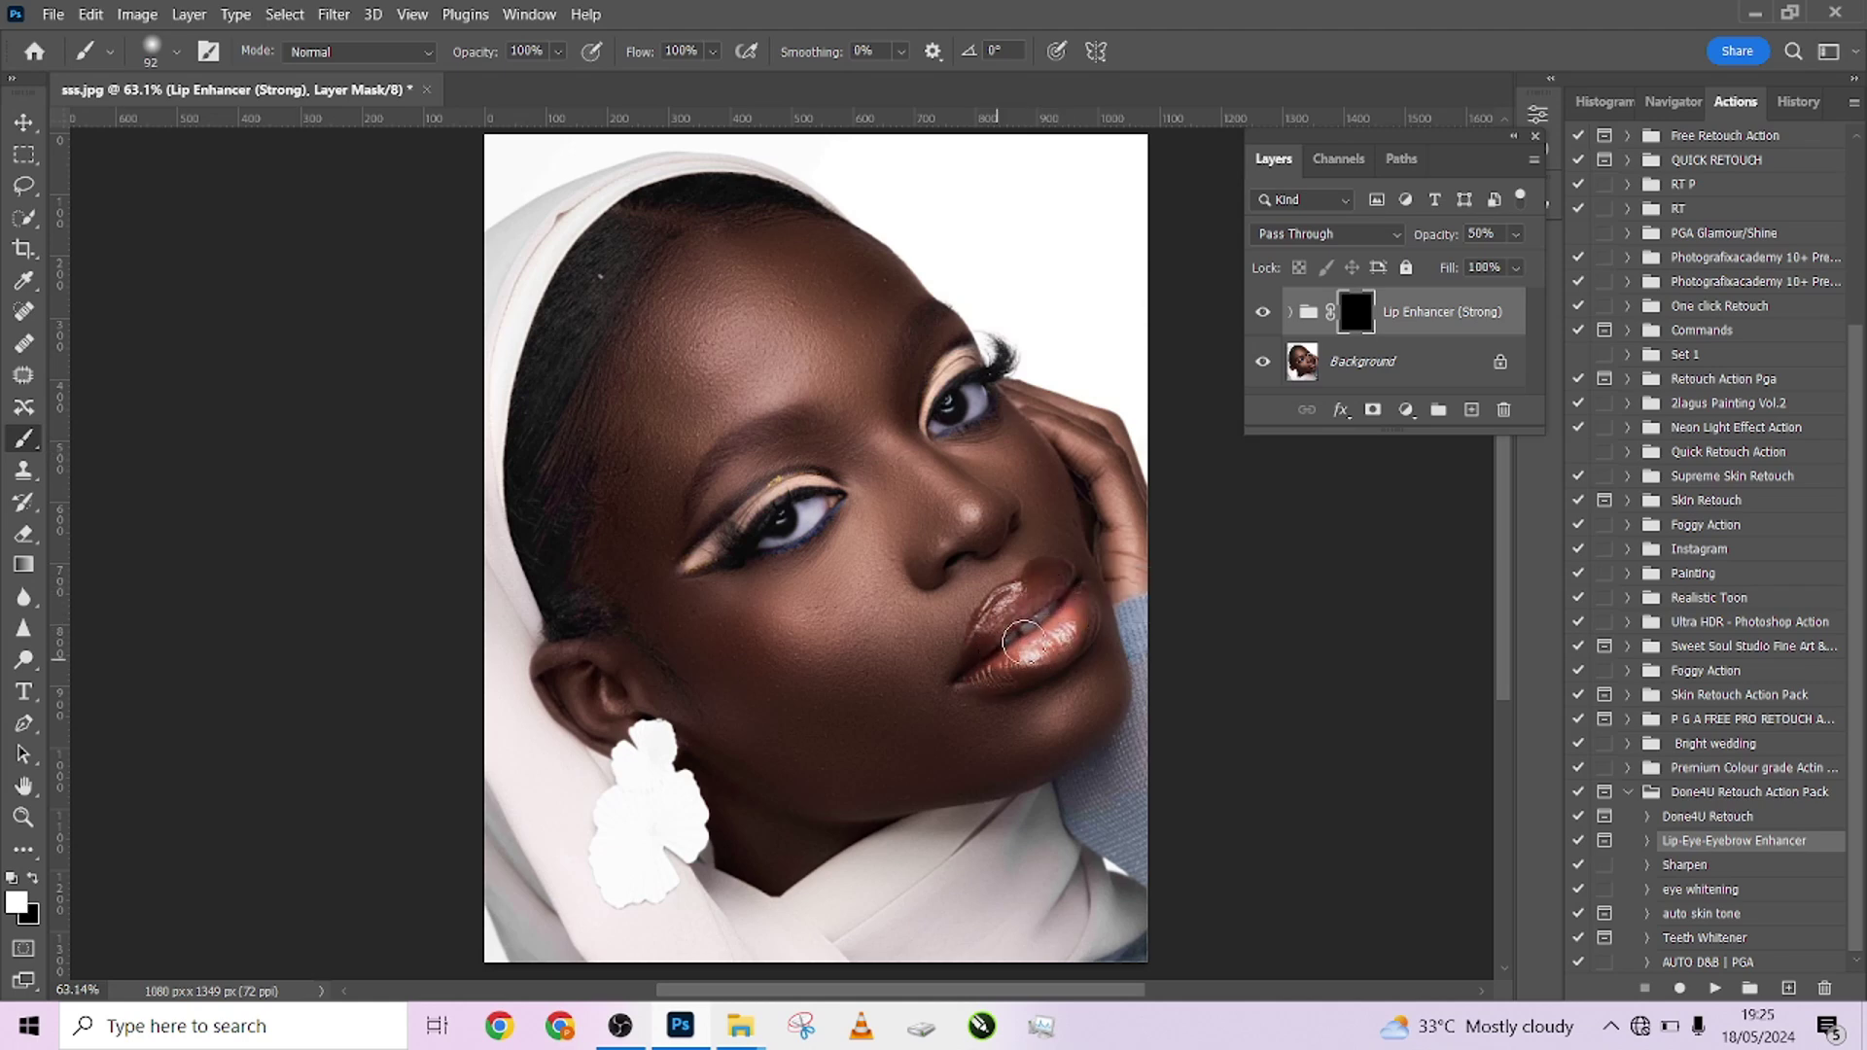
Resize the brush to about 26 px and paint the enhancement onto the eyebrow
alt+right_click(1023, 641)
alt+right_click(804, 418)
scroll(746, 431, up, 3)
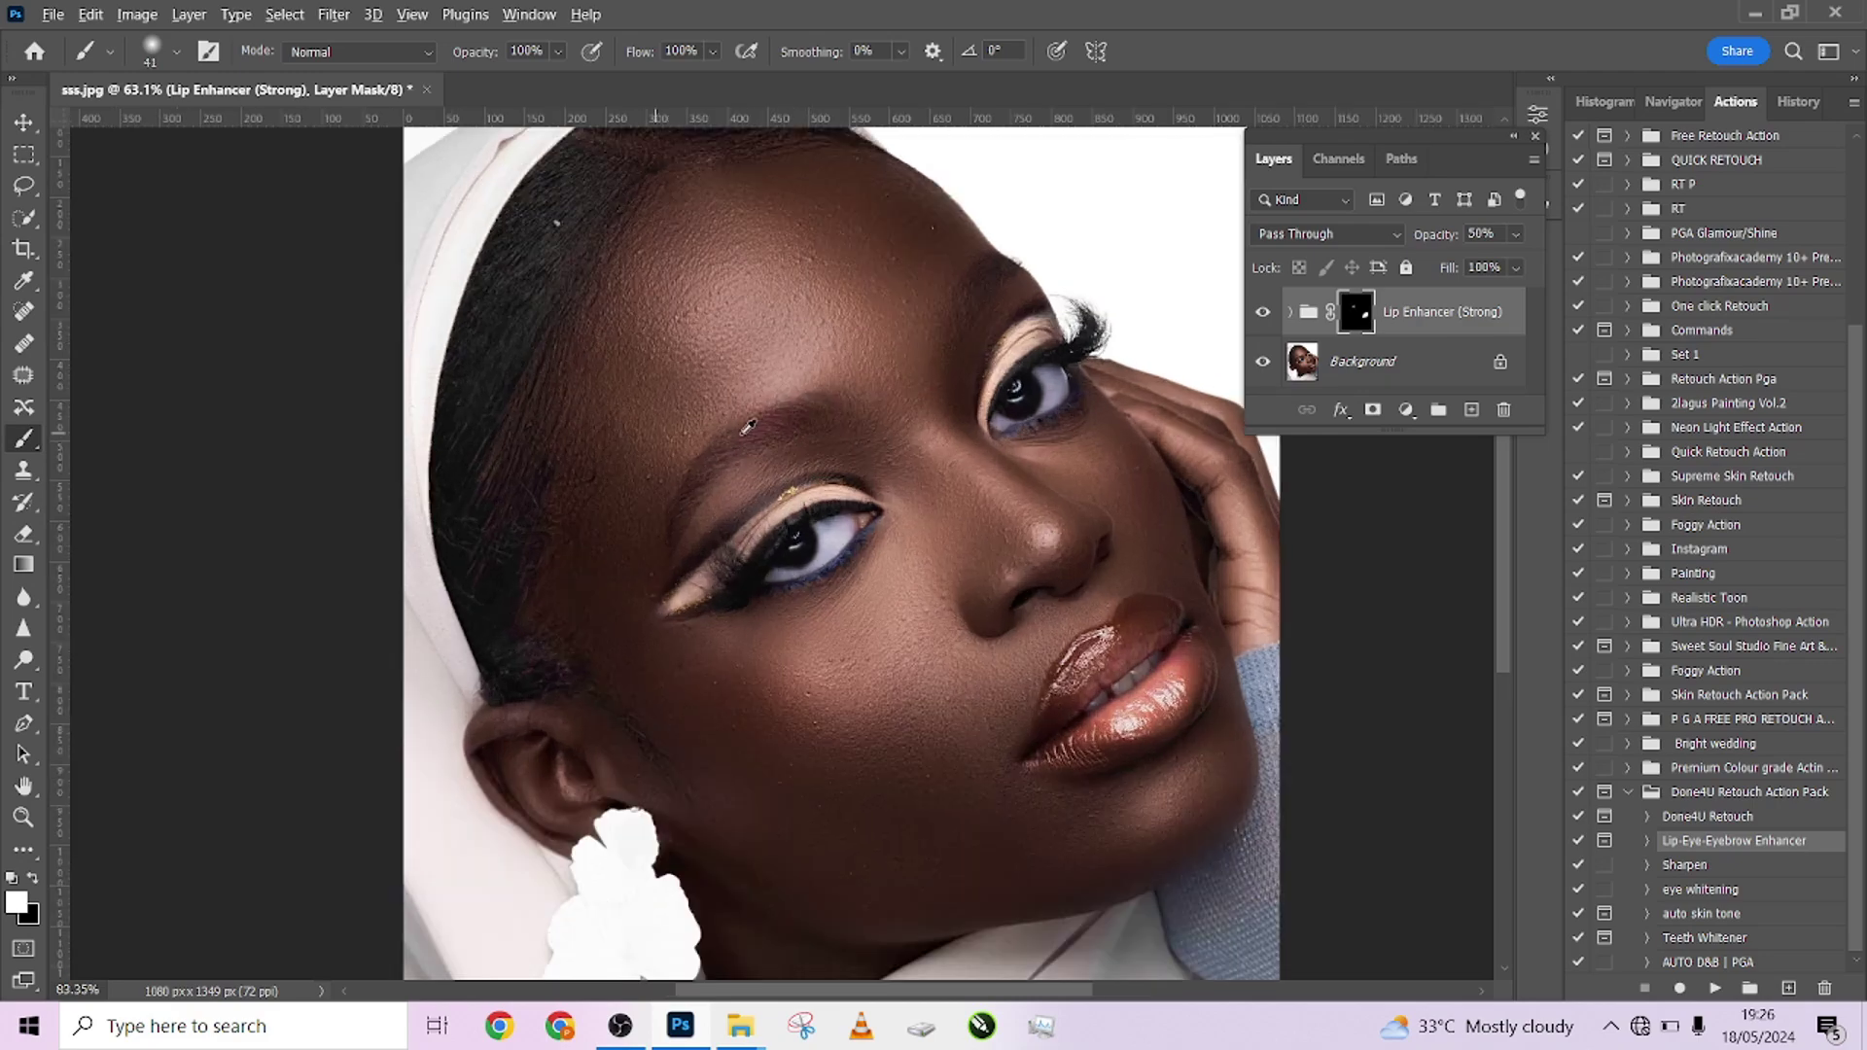
alt+right_click(738, 440)
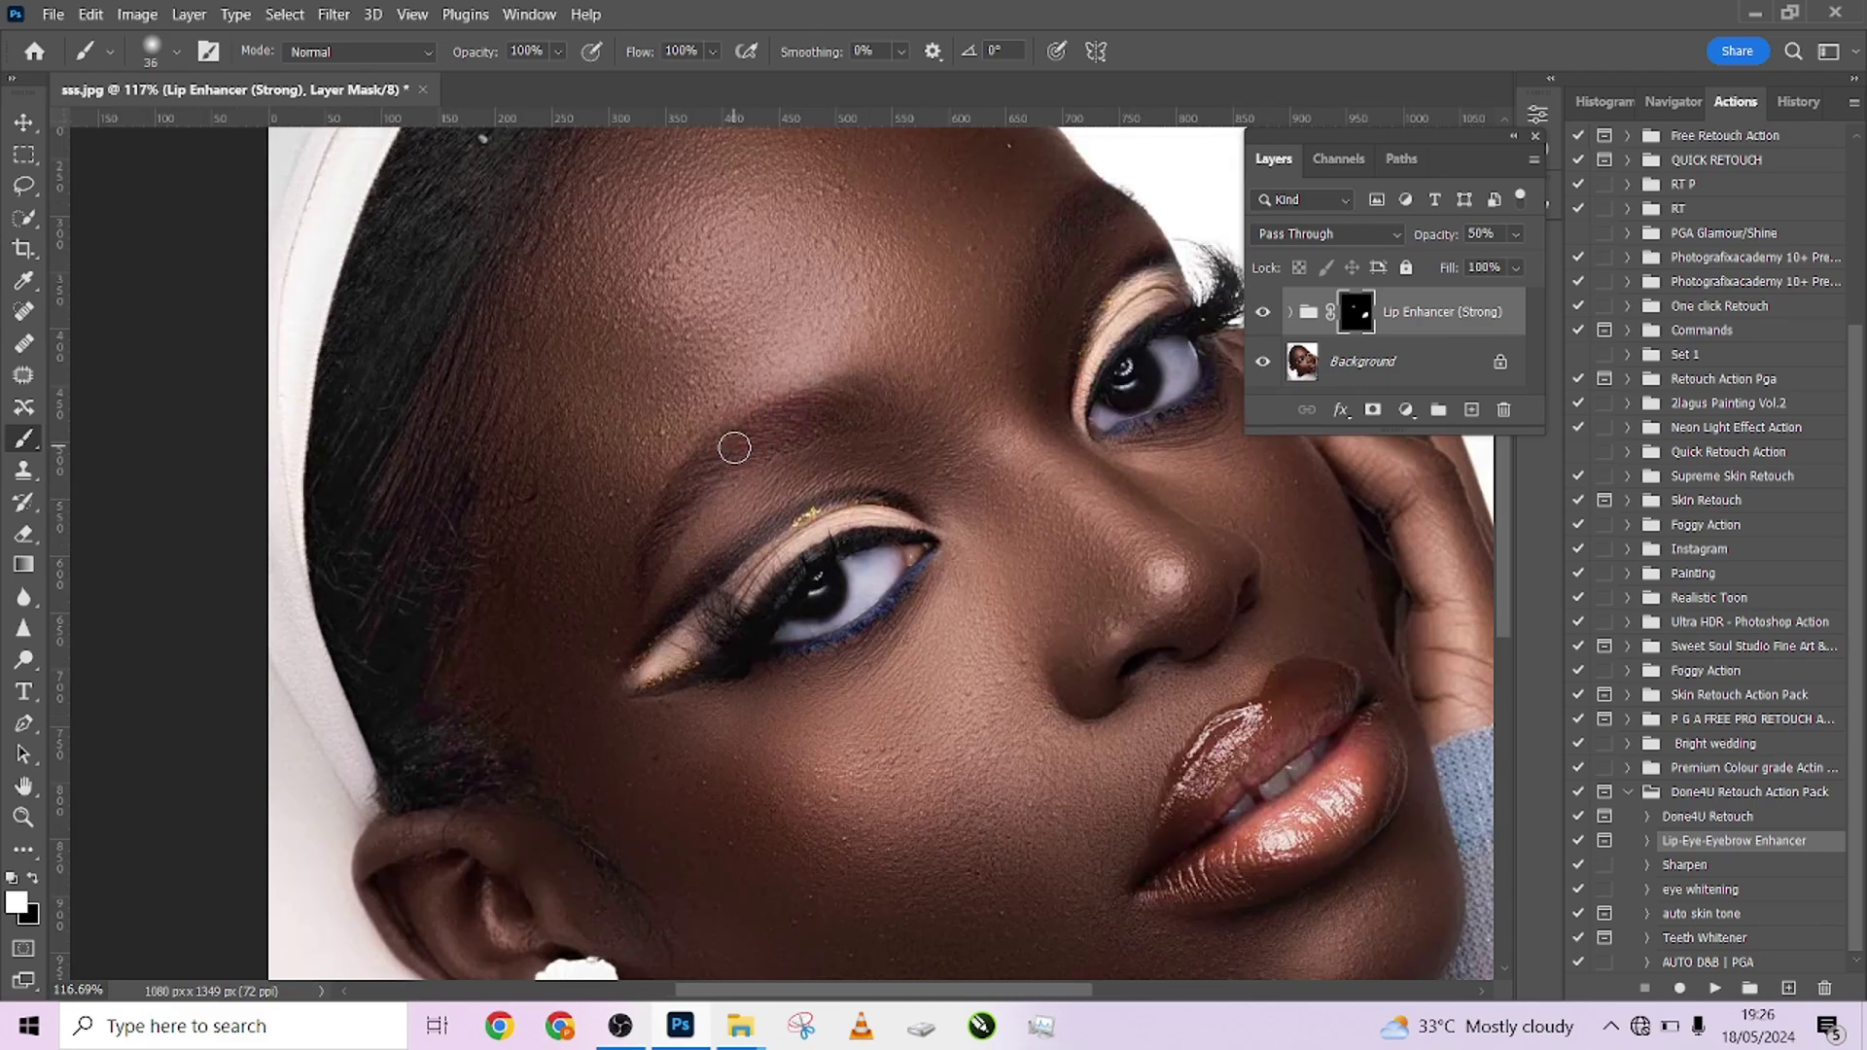
right_click(733, 434)
key(Escape)
alt+right_click(696, 472)
drag(943, 418, 796, 519)
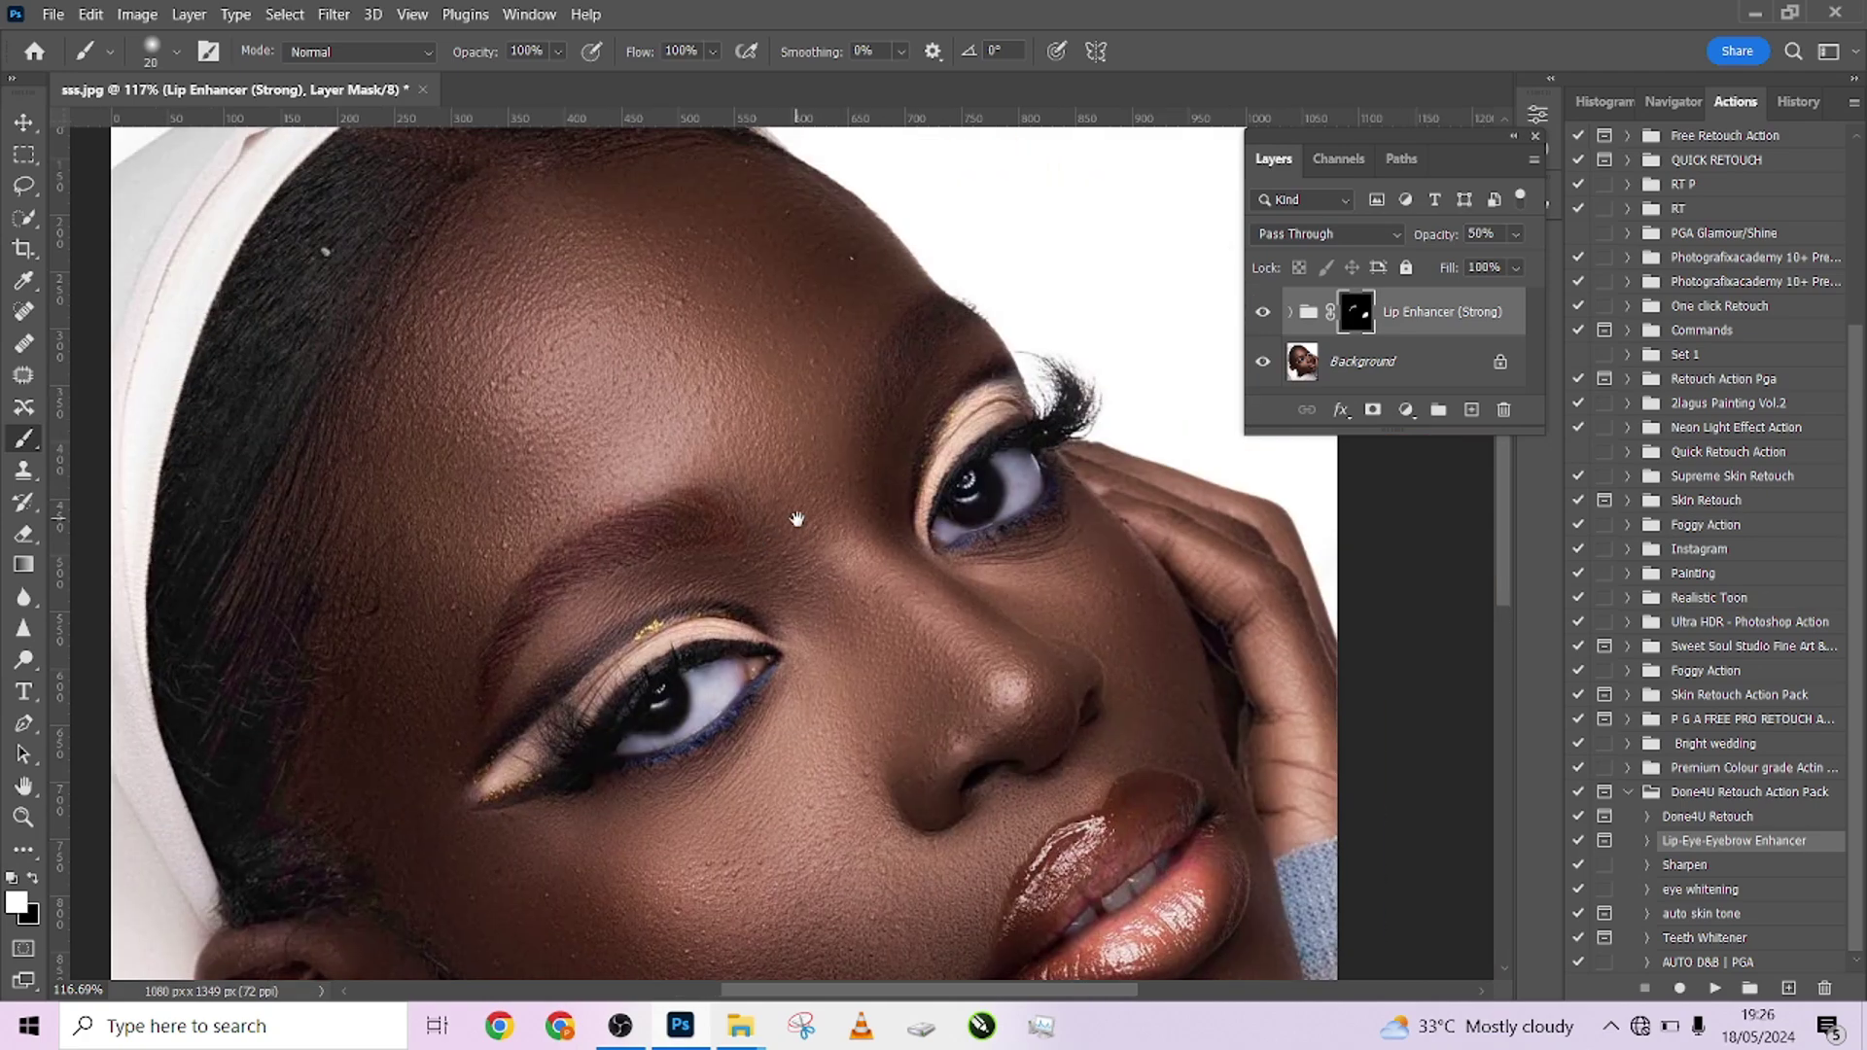
alt+right_click(875, 408)
drag(907, 335, 956, 307)
click(1290, 312)
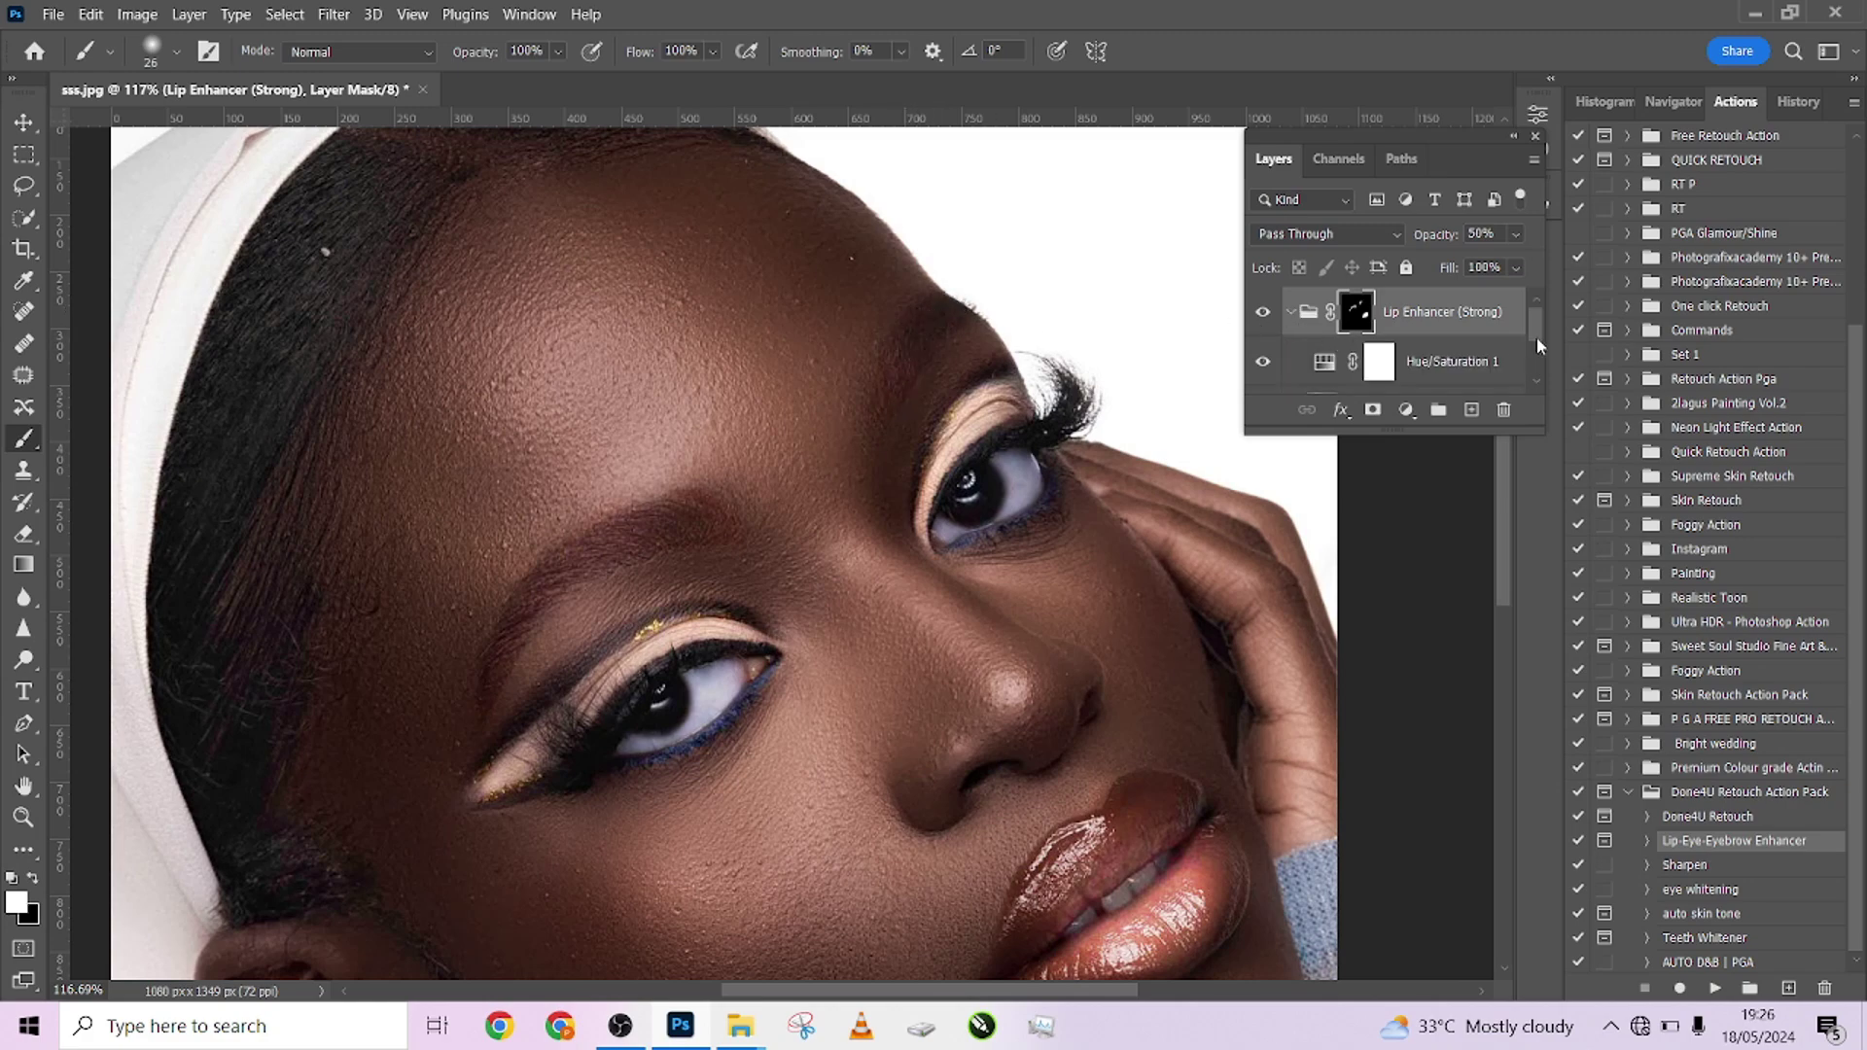
Lower the Hue/Saturation 1 Saturation of the lip effect to about -40
scroll(1534, 336, down, 1)
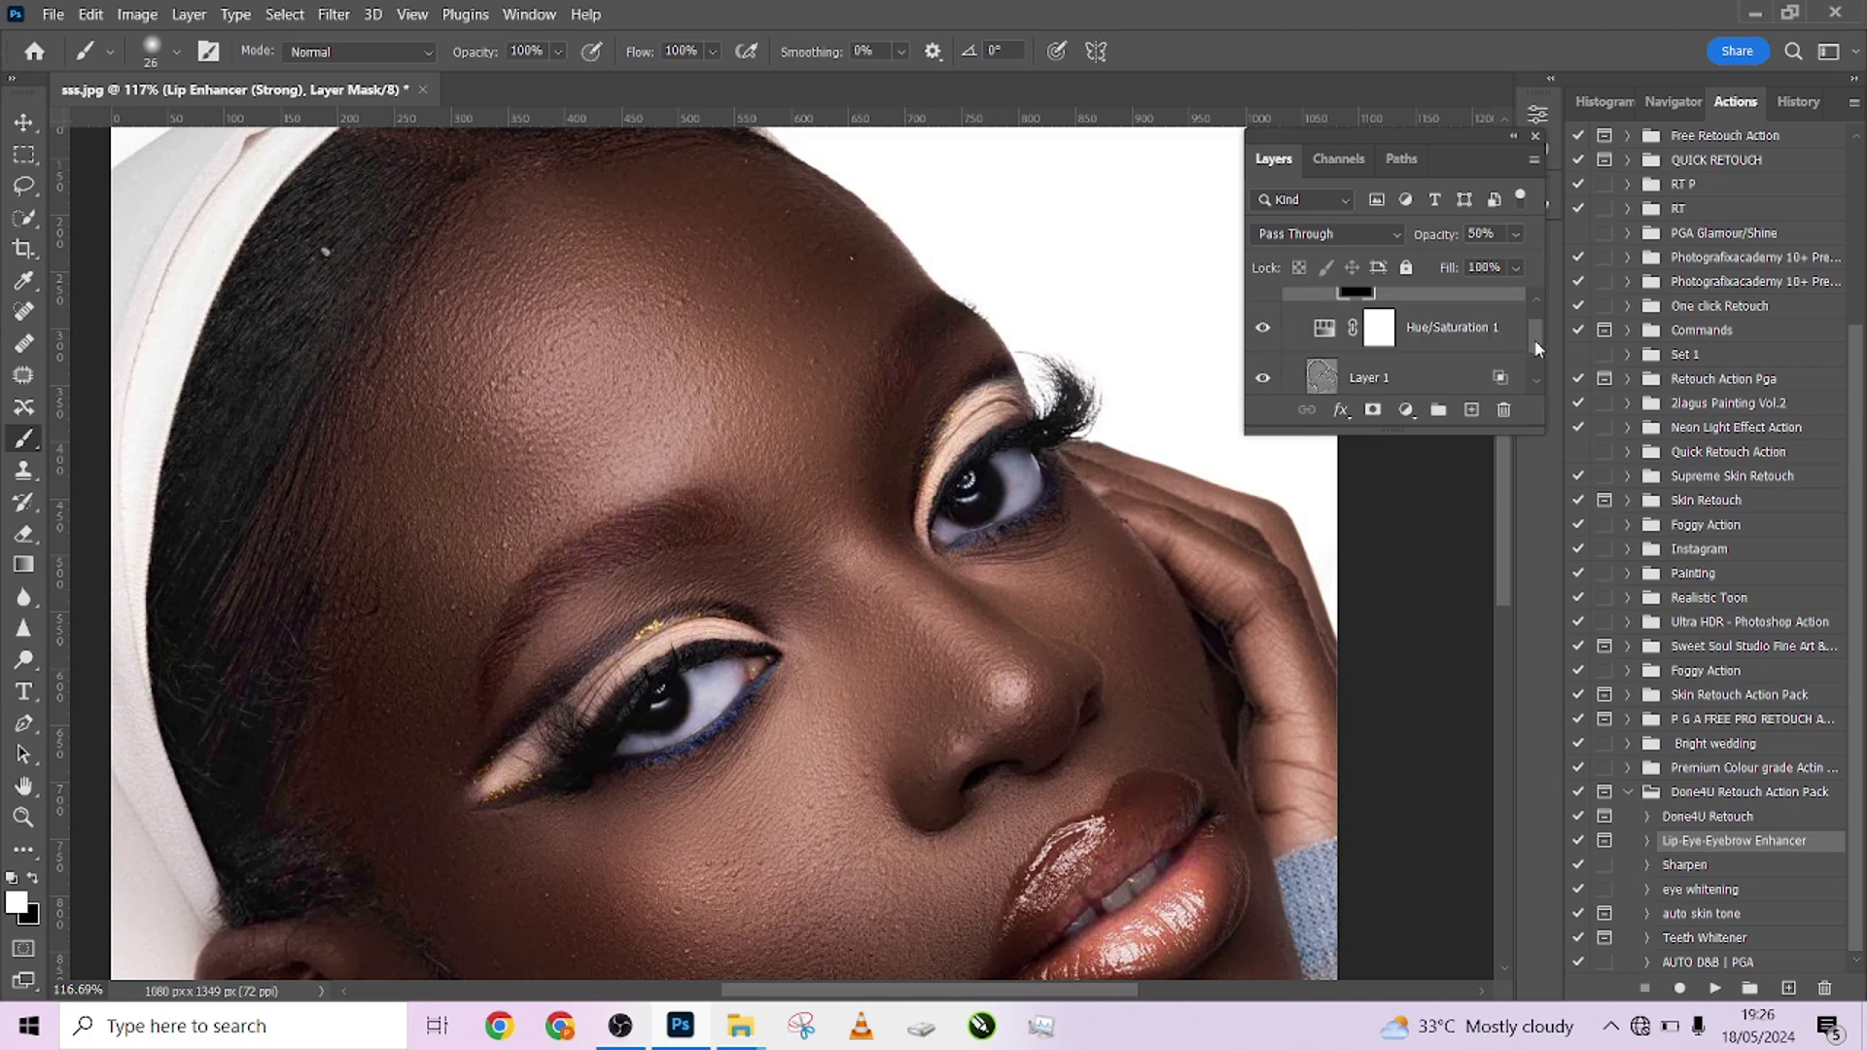
click(1264, 331)
double_click(1322, 330)
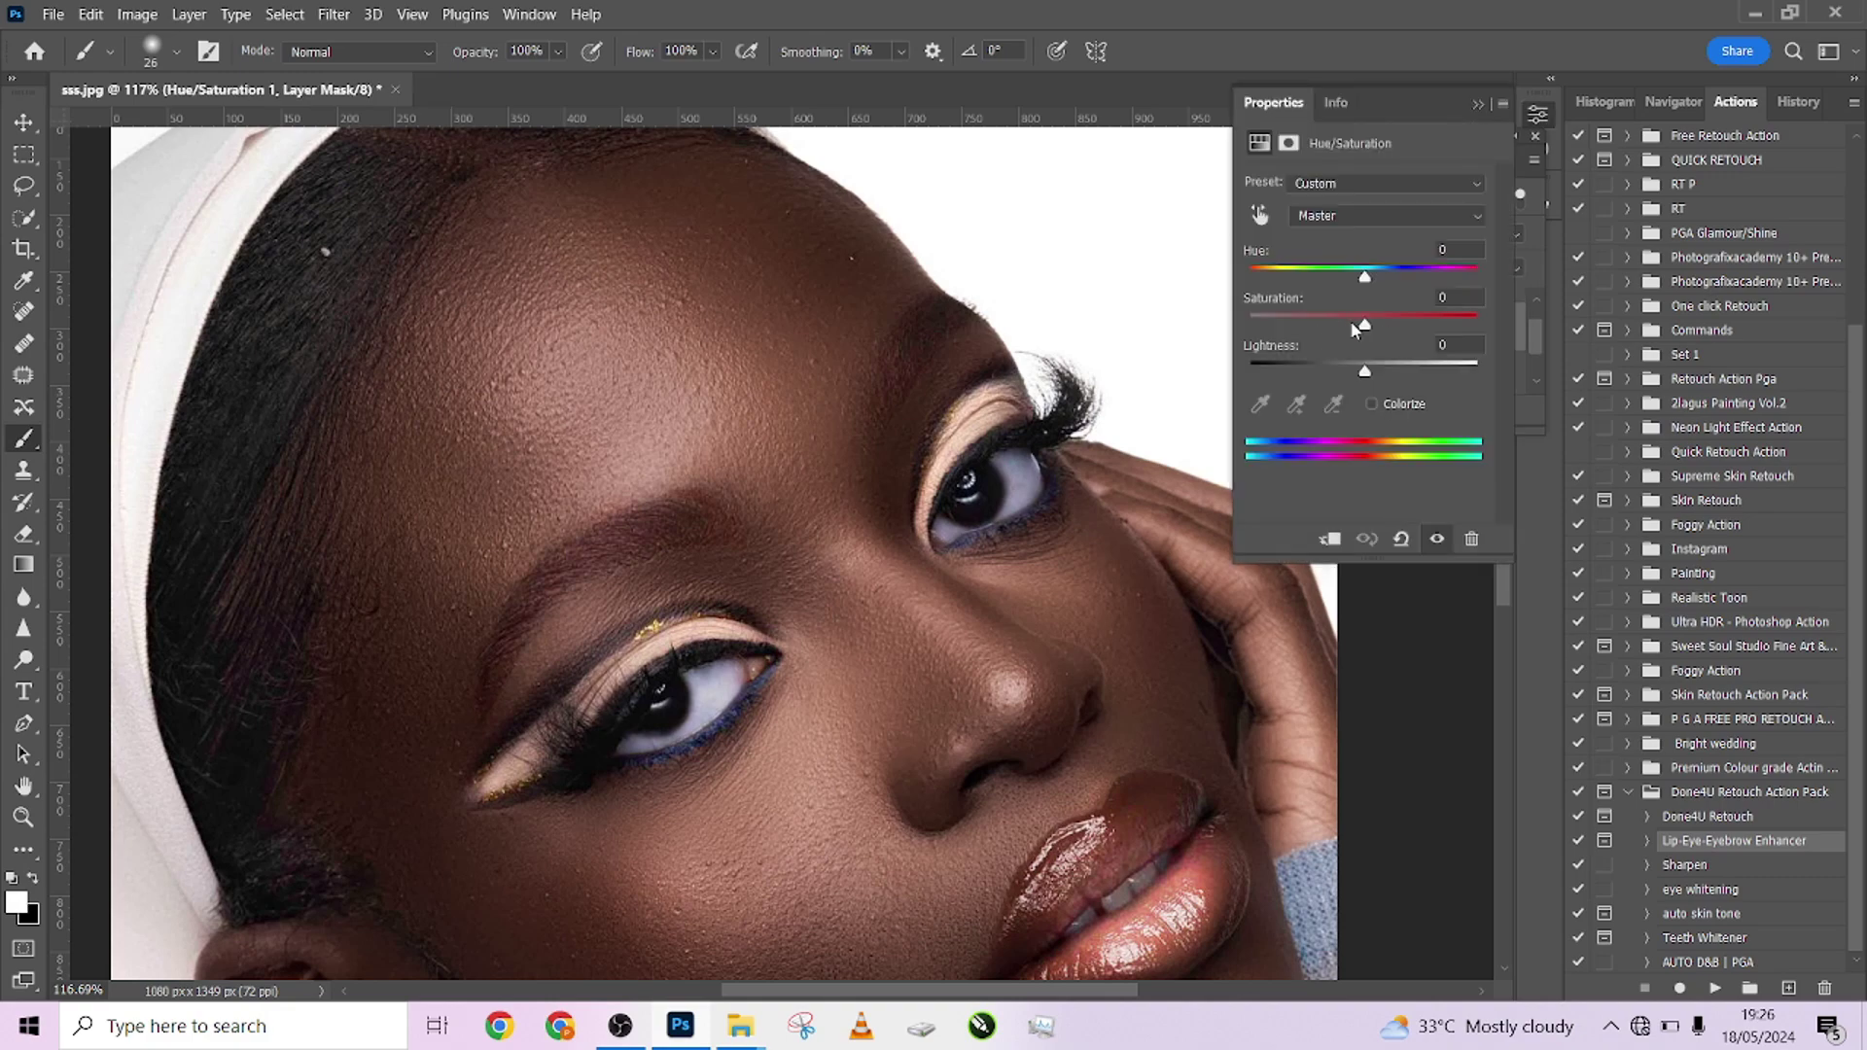
drag(1350, 321, 1276, 325)
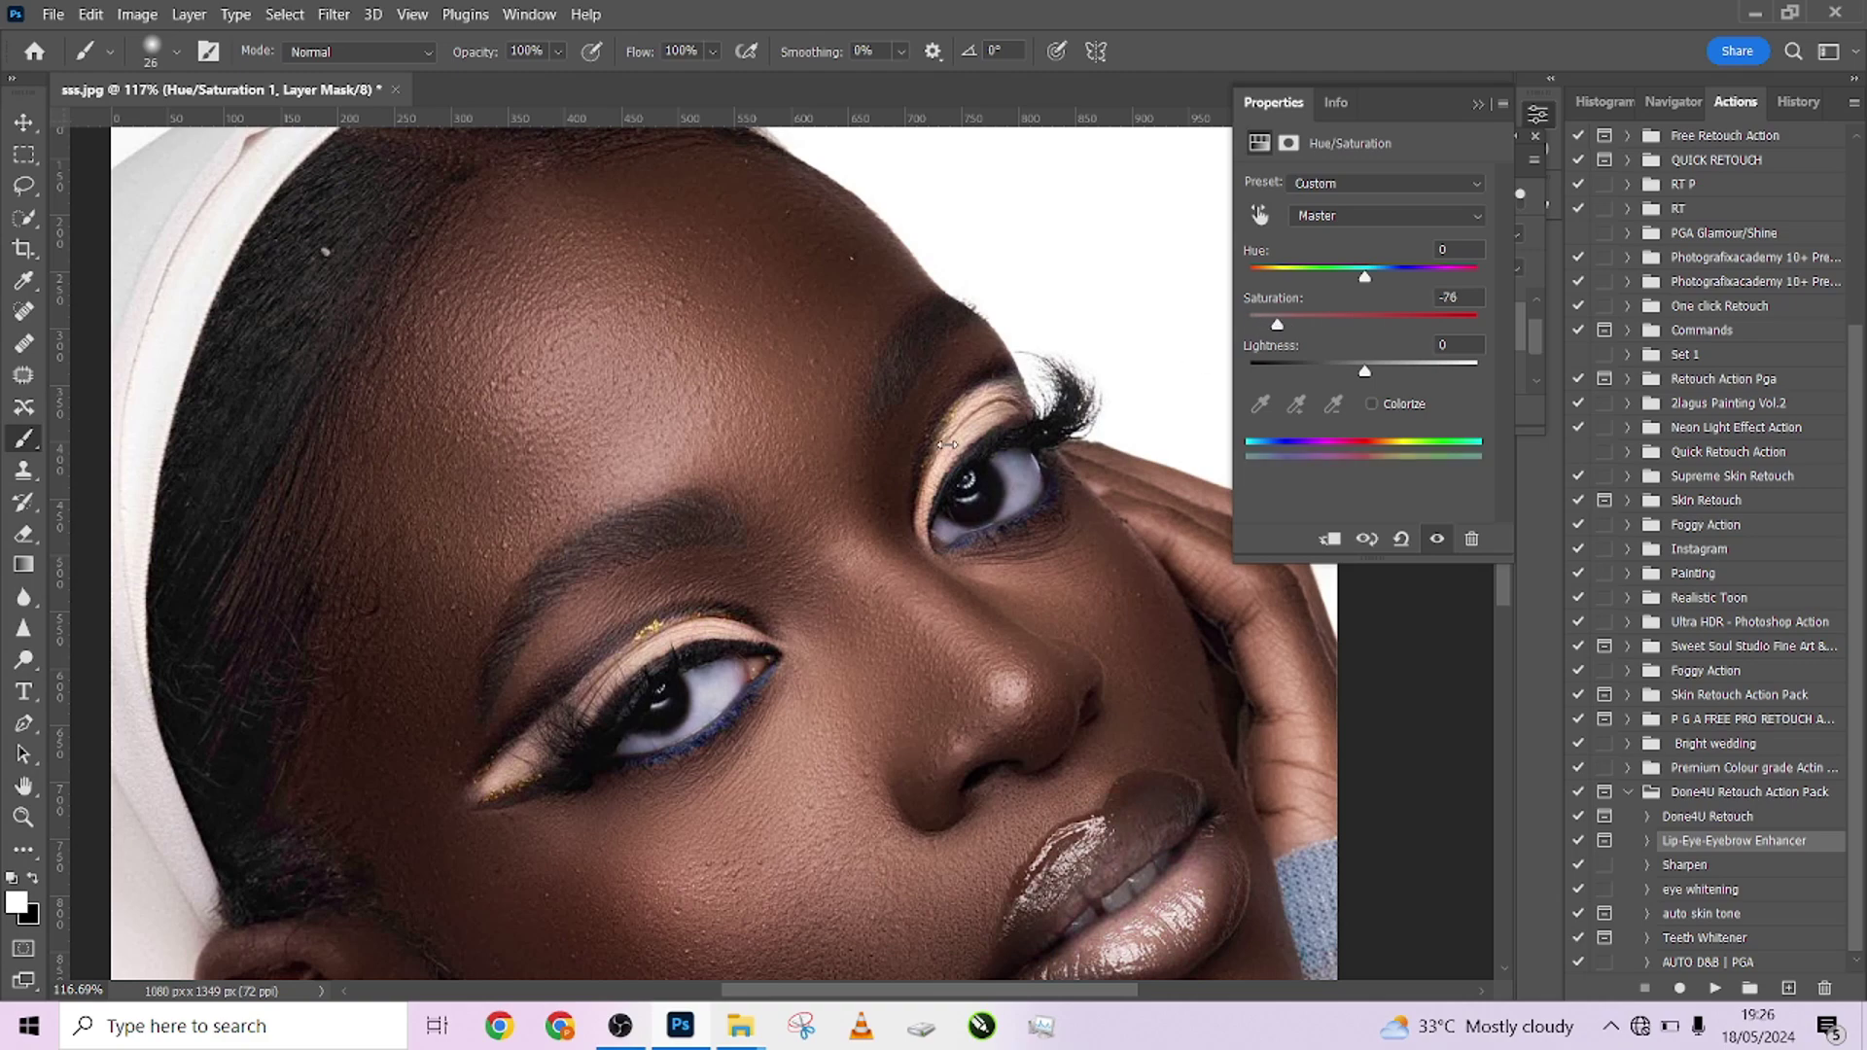
scroll(941, 445, down, 3)
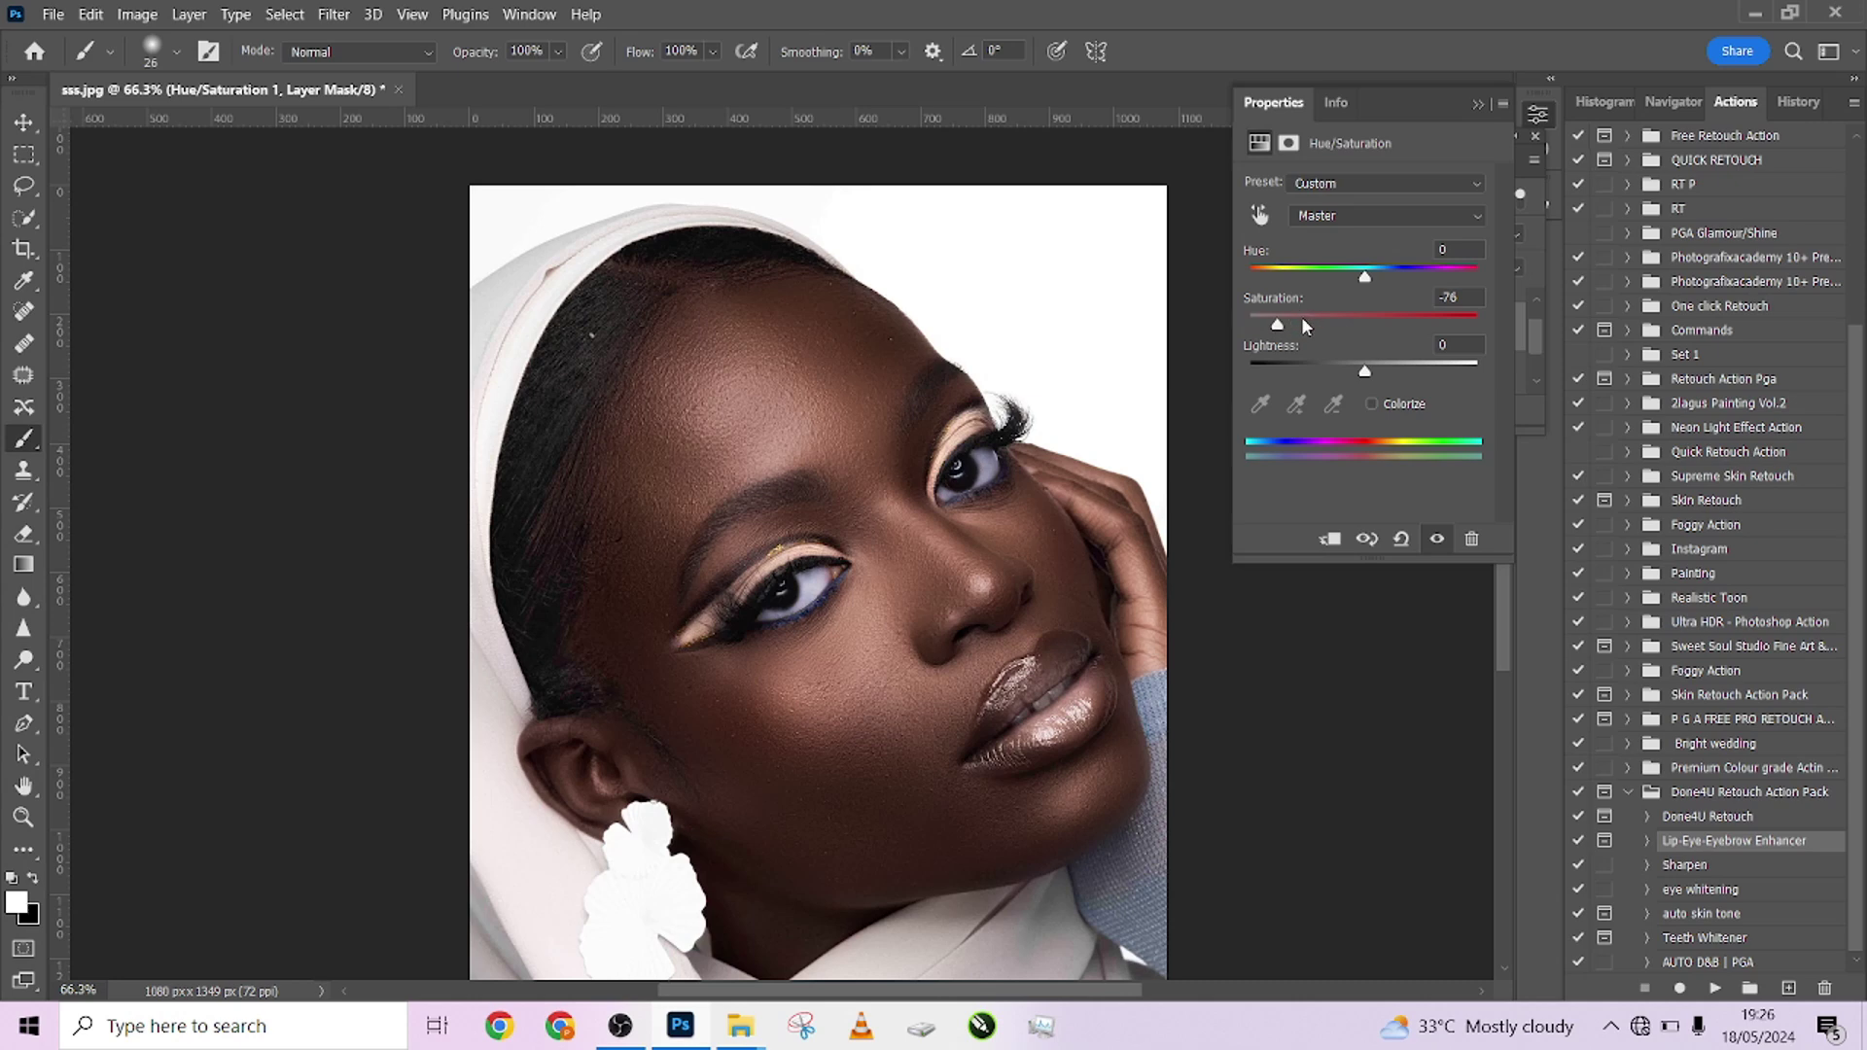
drag(1303, 322, 1313, 324)
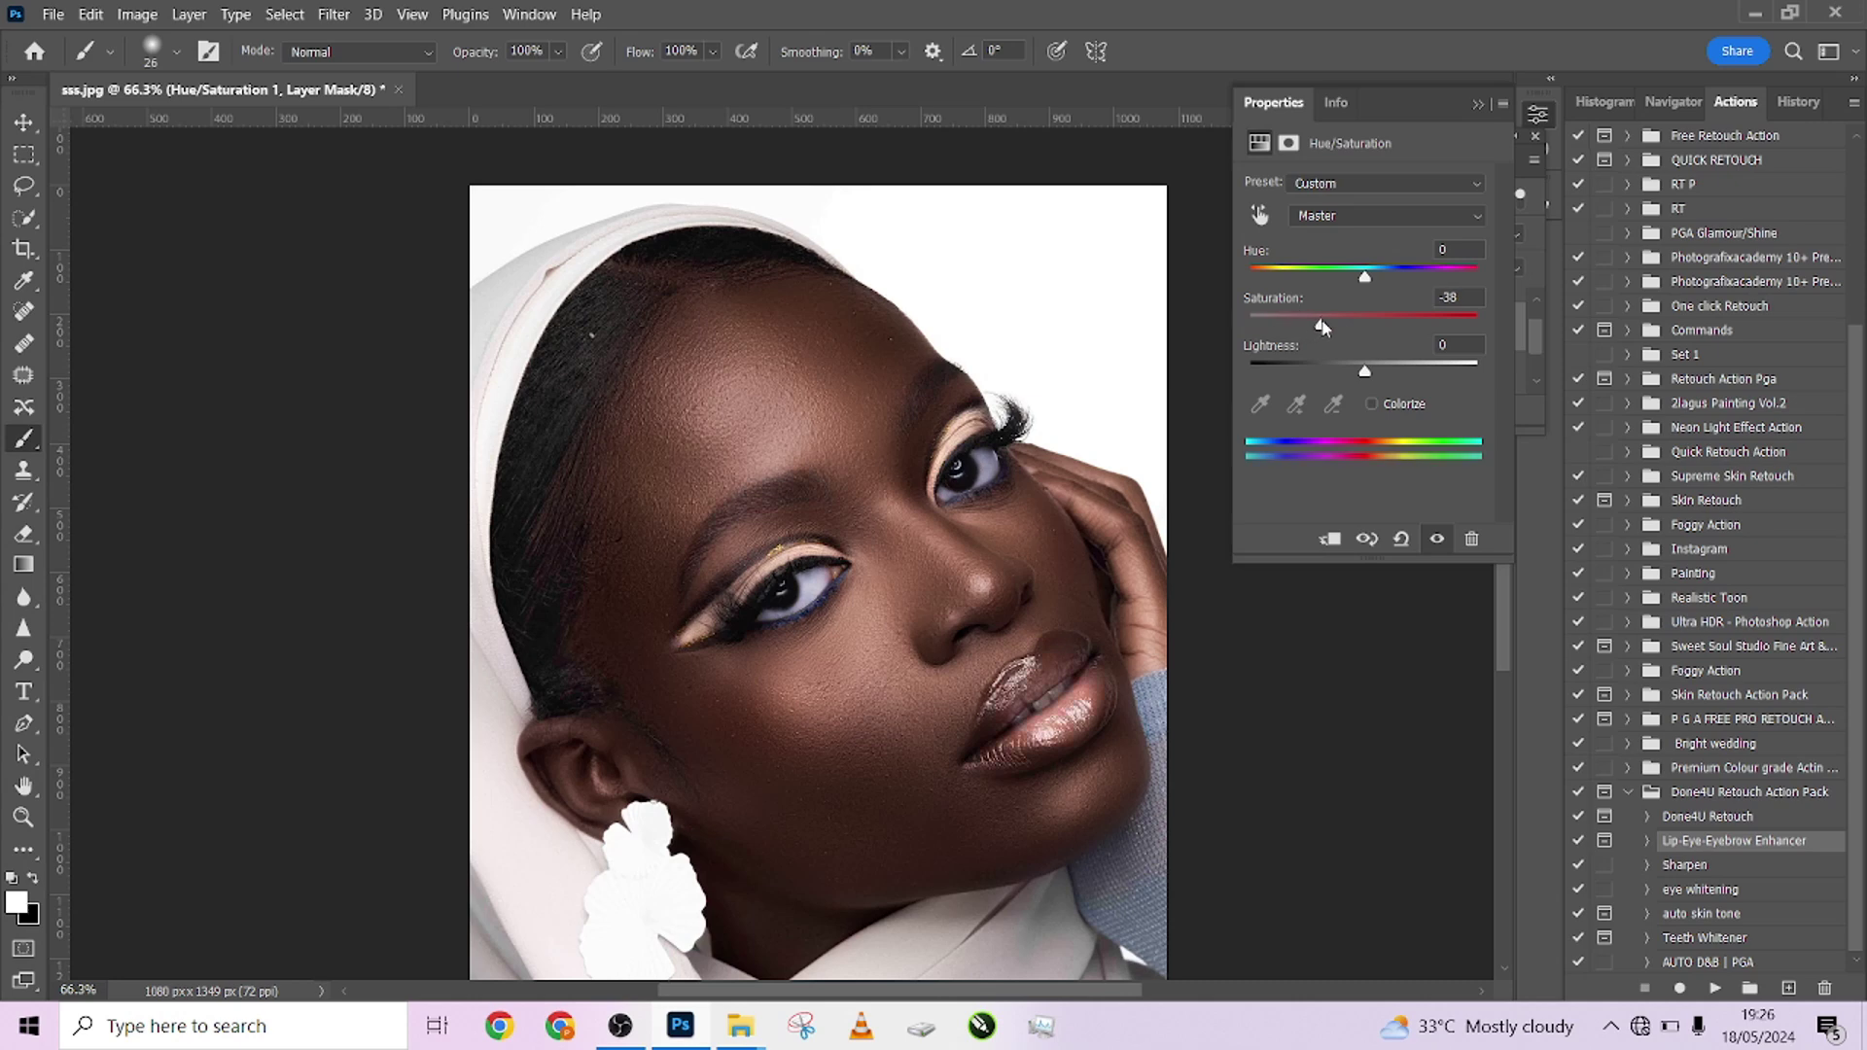
click(1477, 105)
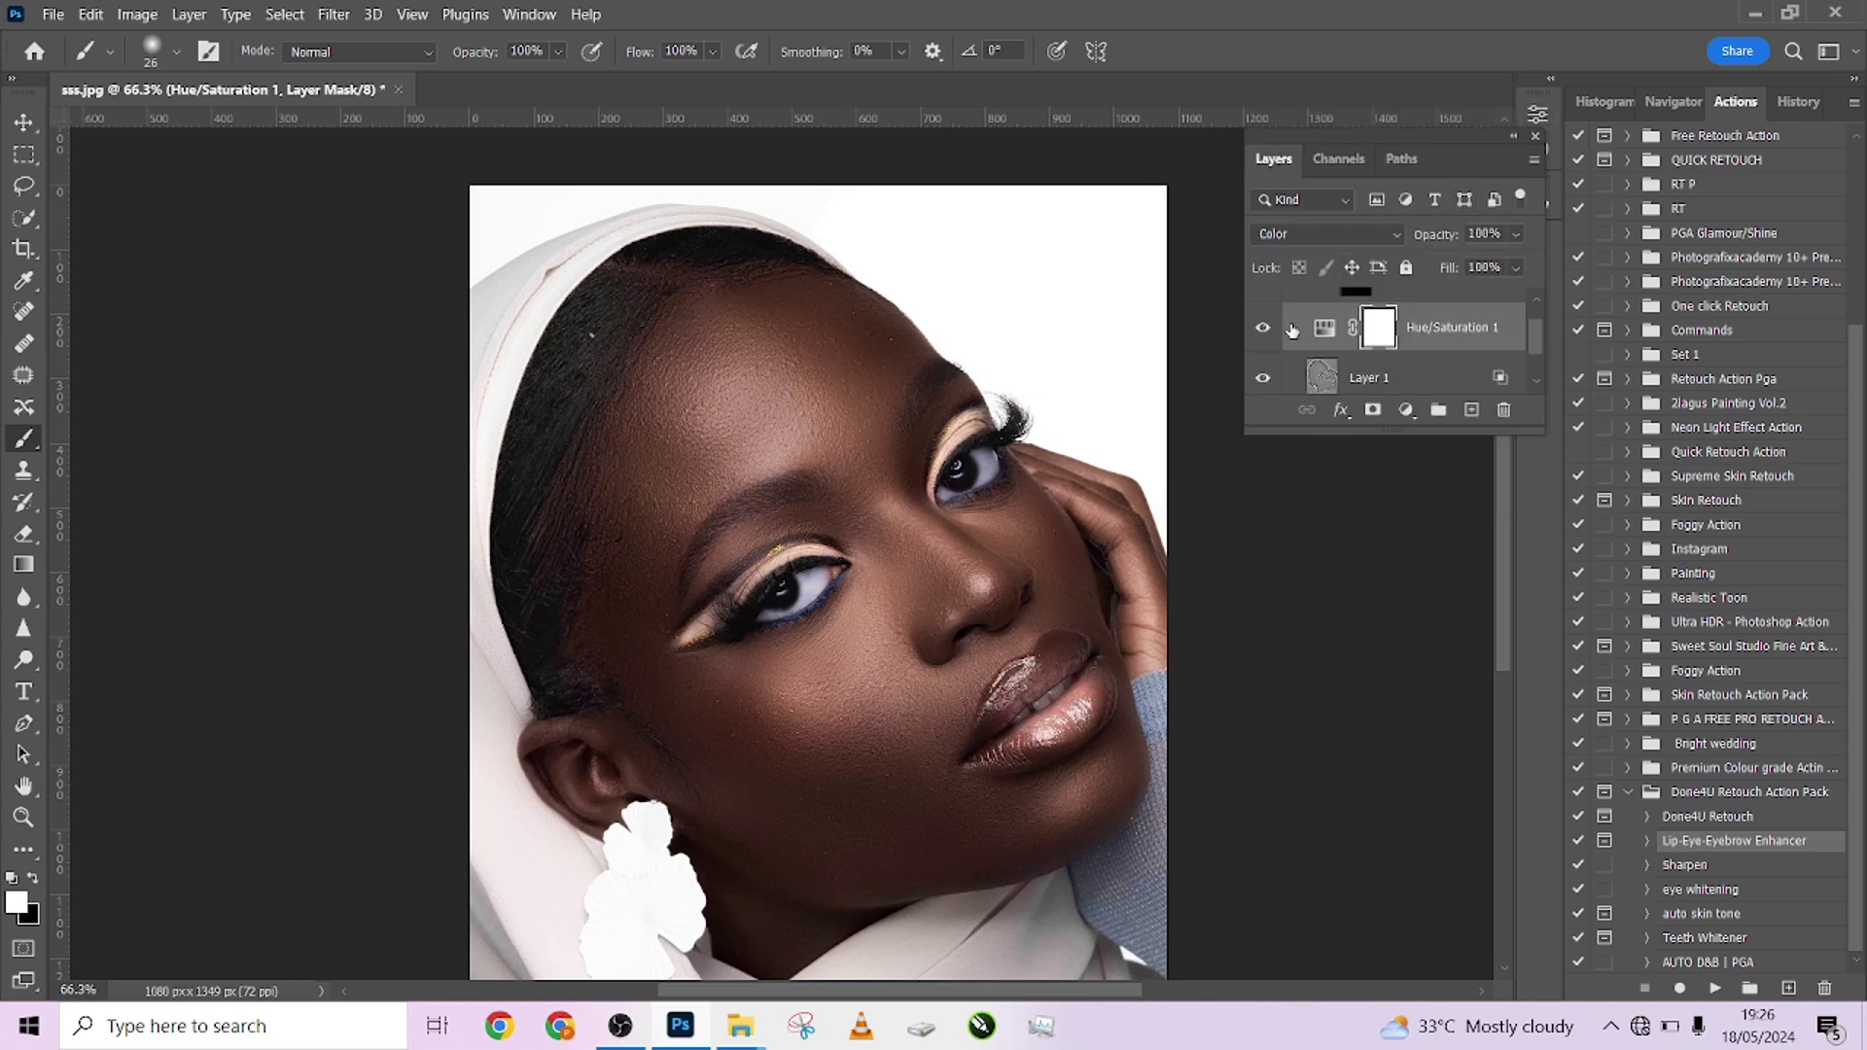
Compare with the Lip Enhancer (Strong) group hidden, then flatten the image
scroll(1303, 327, up, 1)
click(1261, 321)
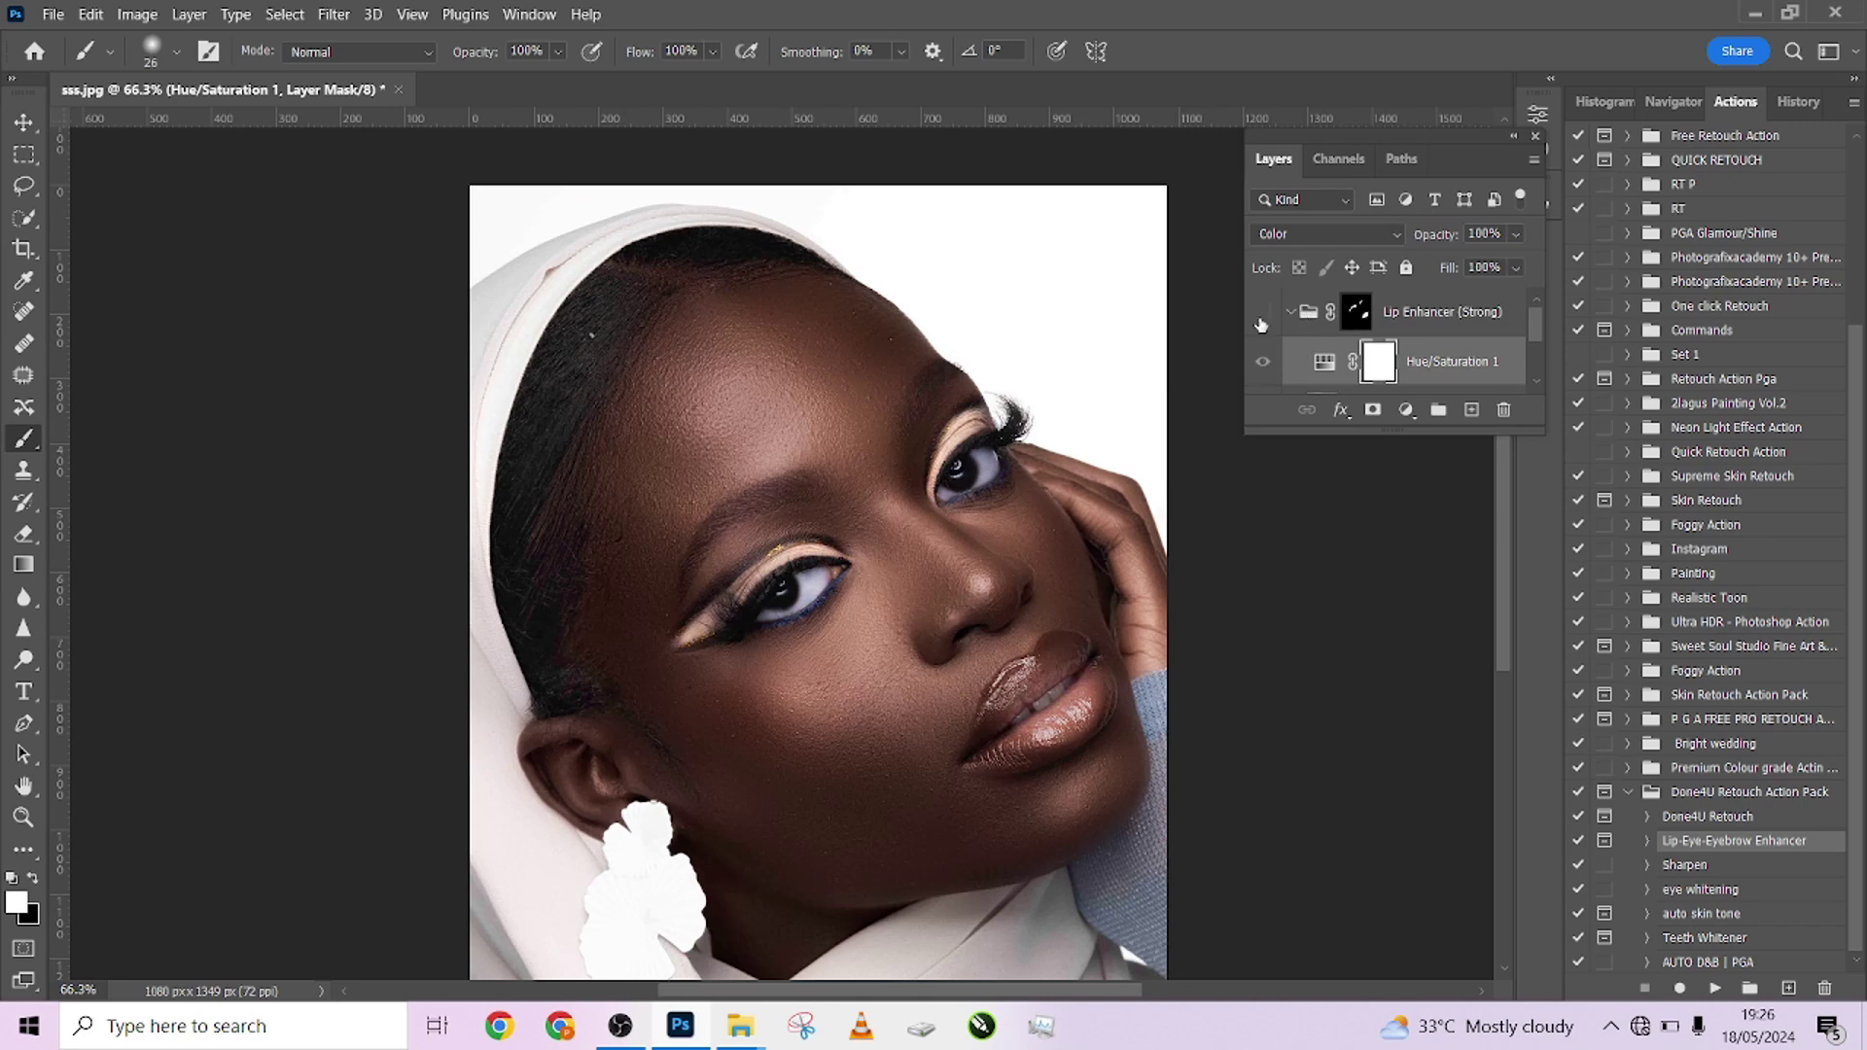
click(1261, 313)
scroll(993, 415, down, 2)
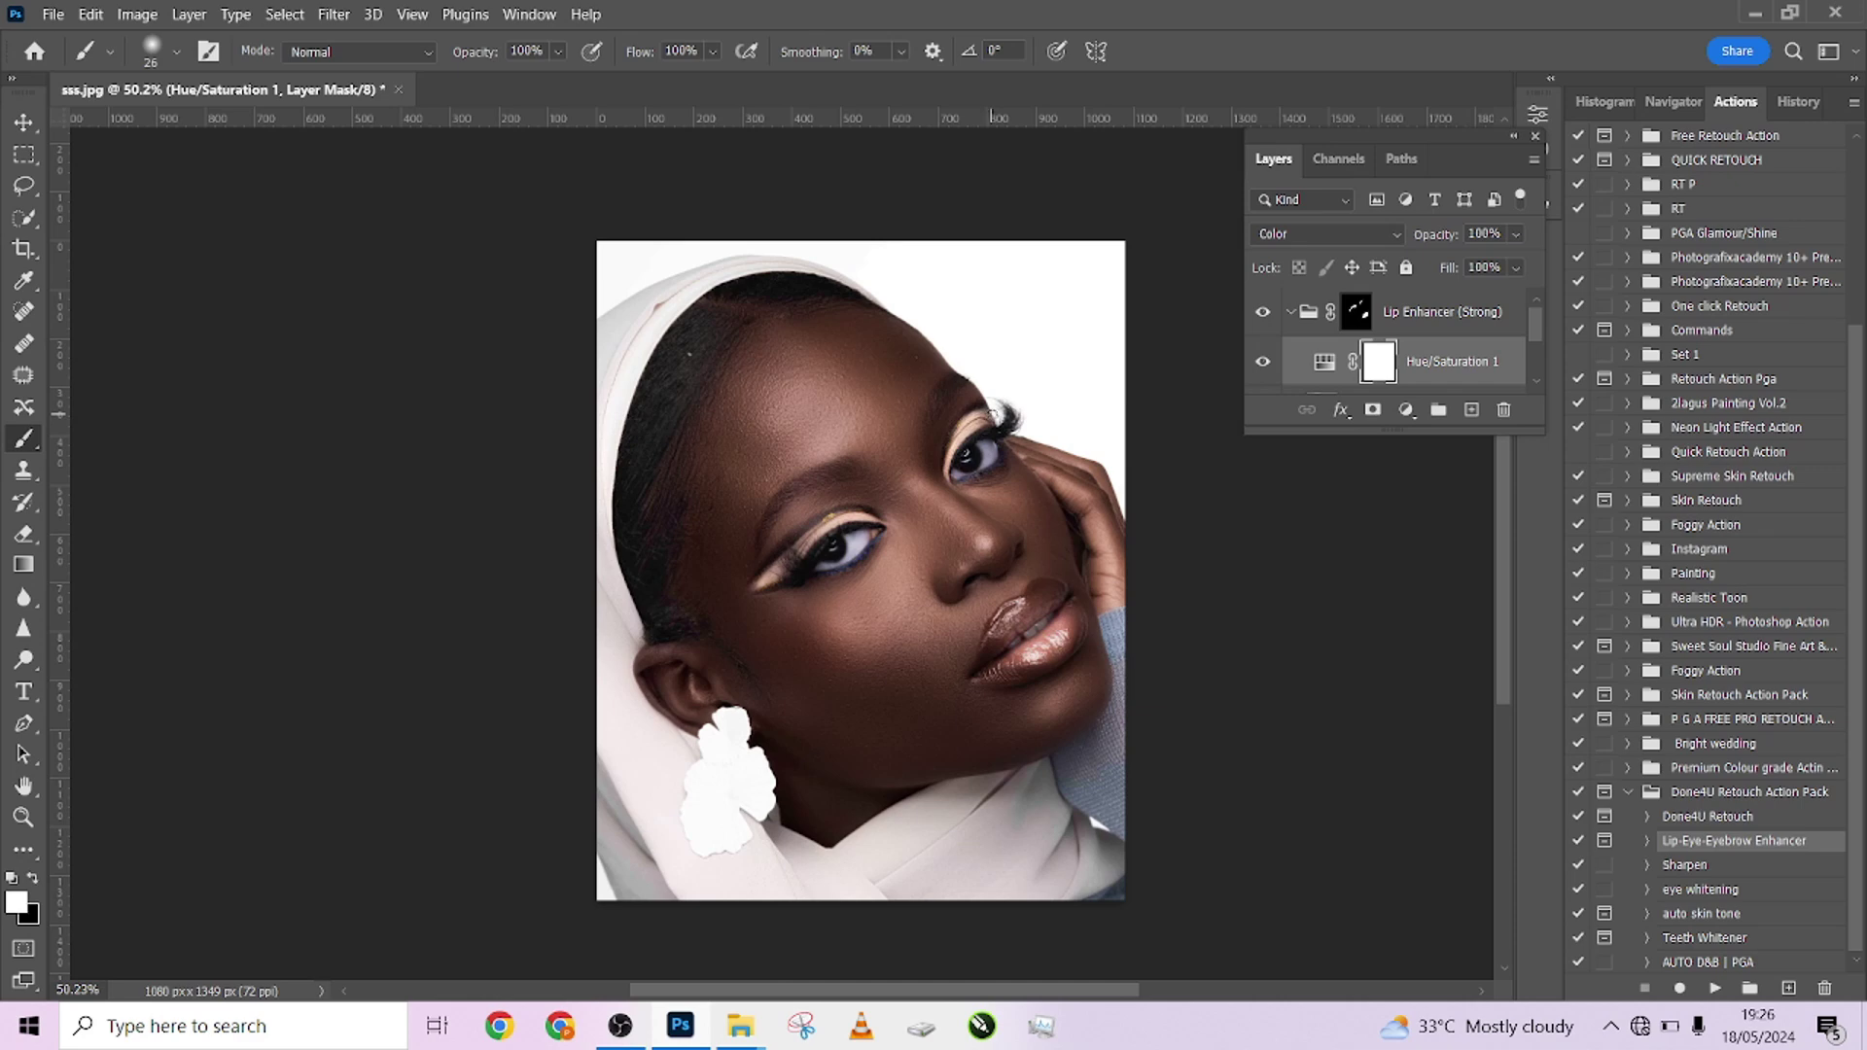
scroll(1361, 350, down, 1)
right_click(1390, 370)
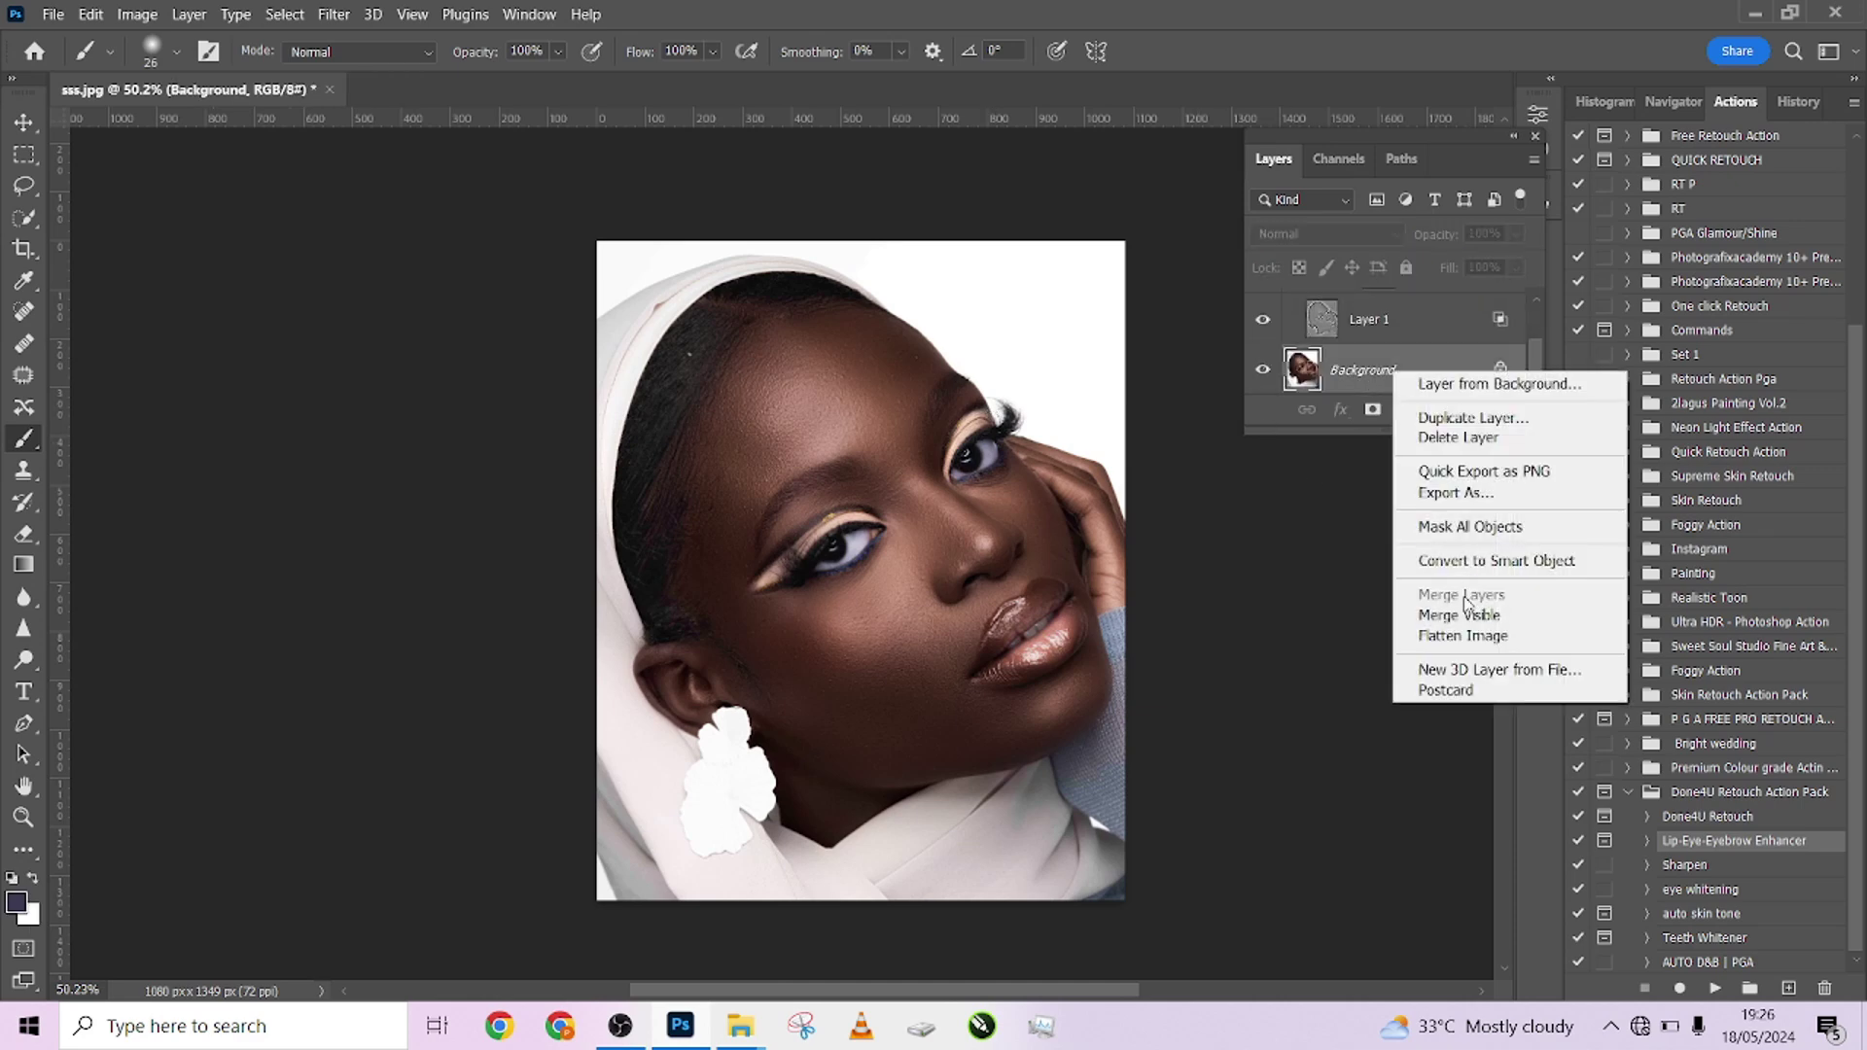
click(1467, 637)
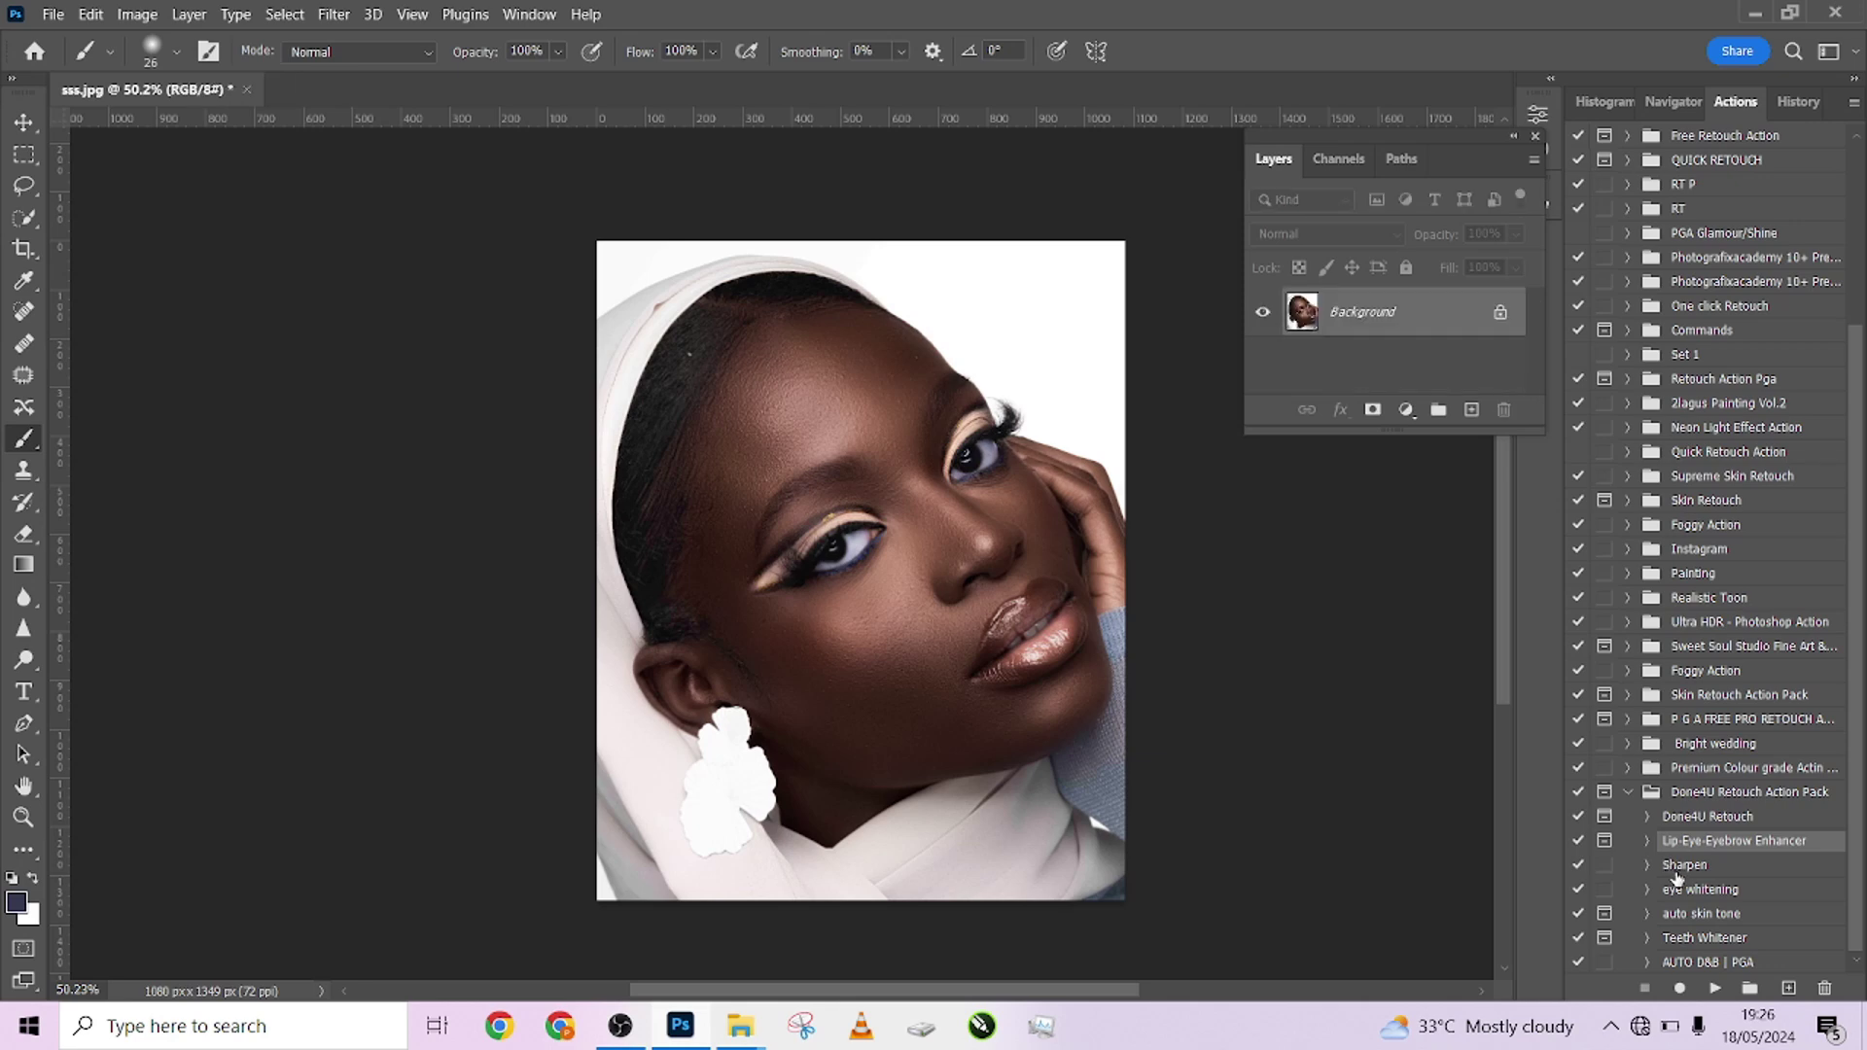
Run the AUTO D&B | PGA dodge-and-burn action with the brush enlarged to about 472 px
click(1711, 962)
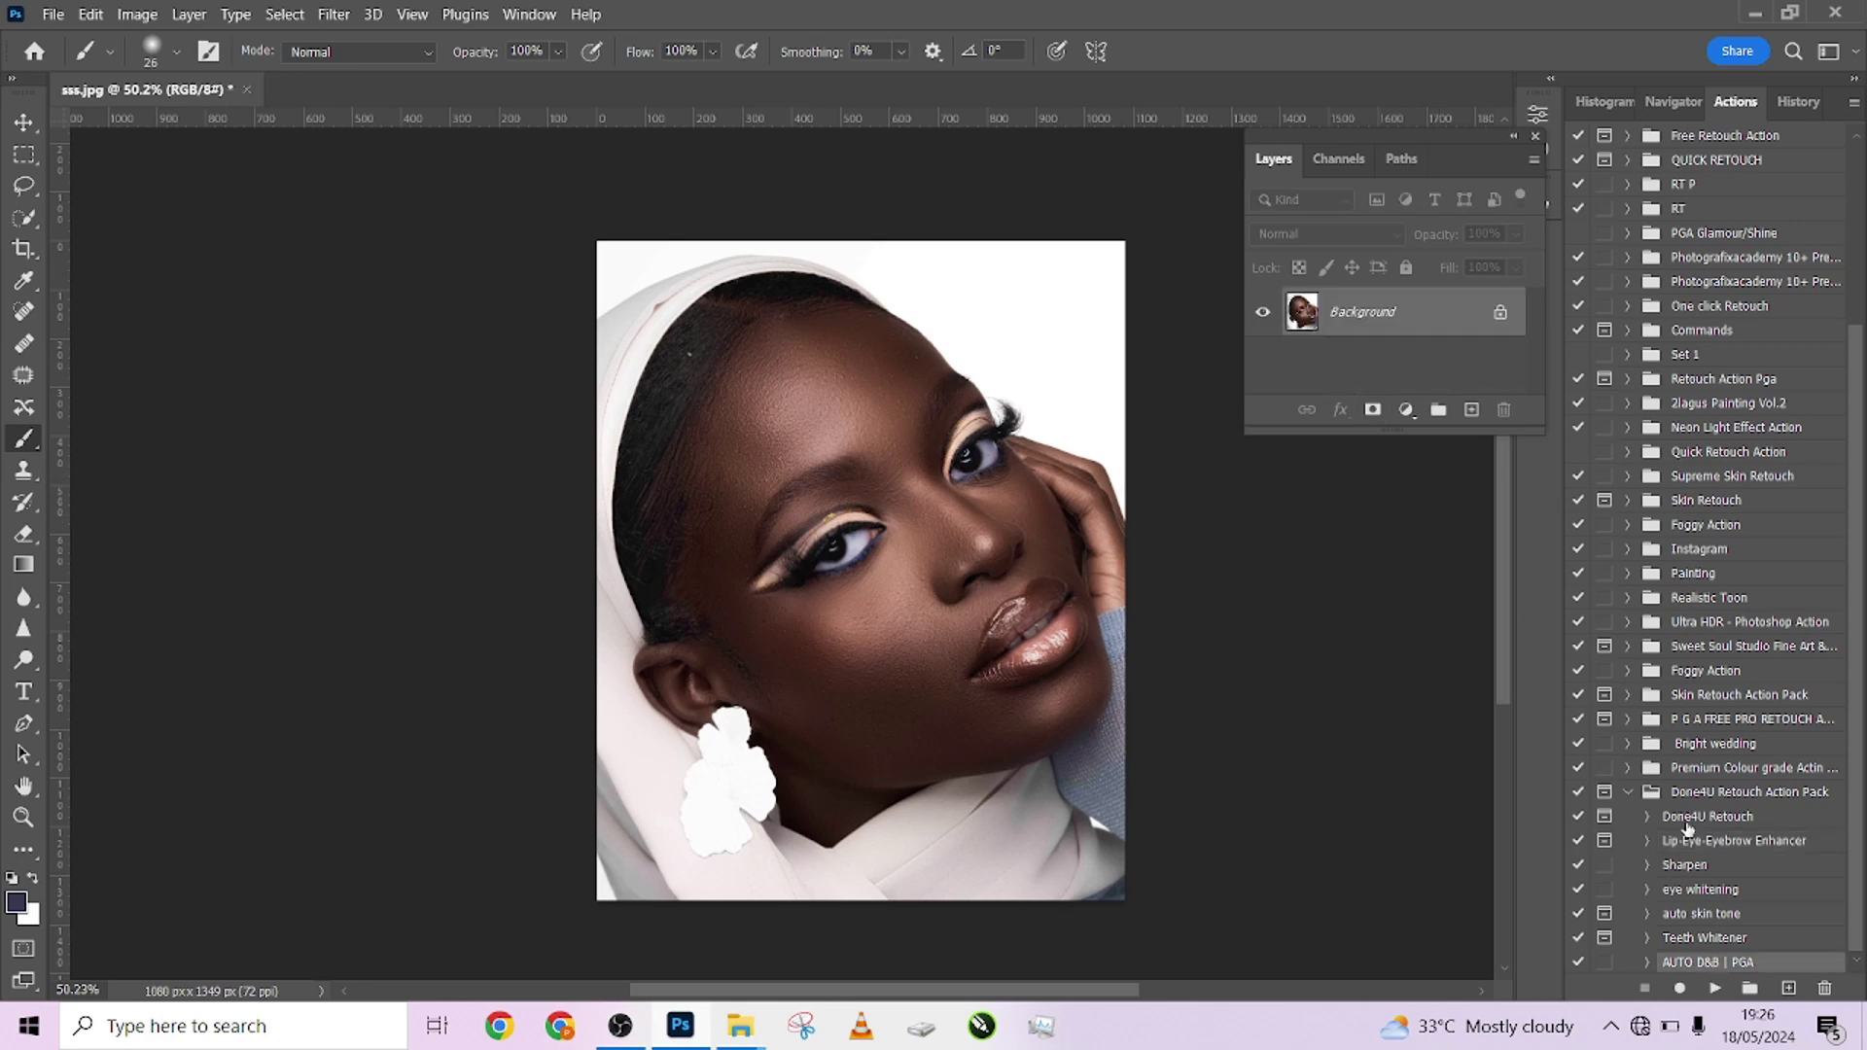
click(1714, 988)
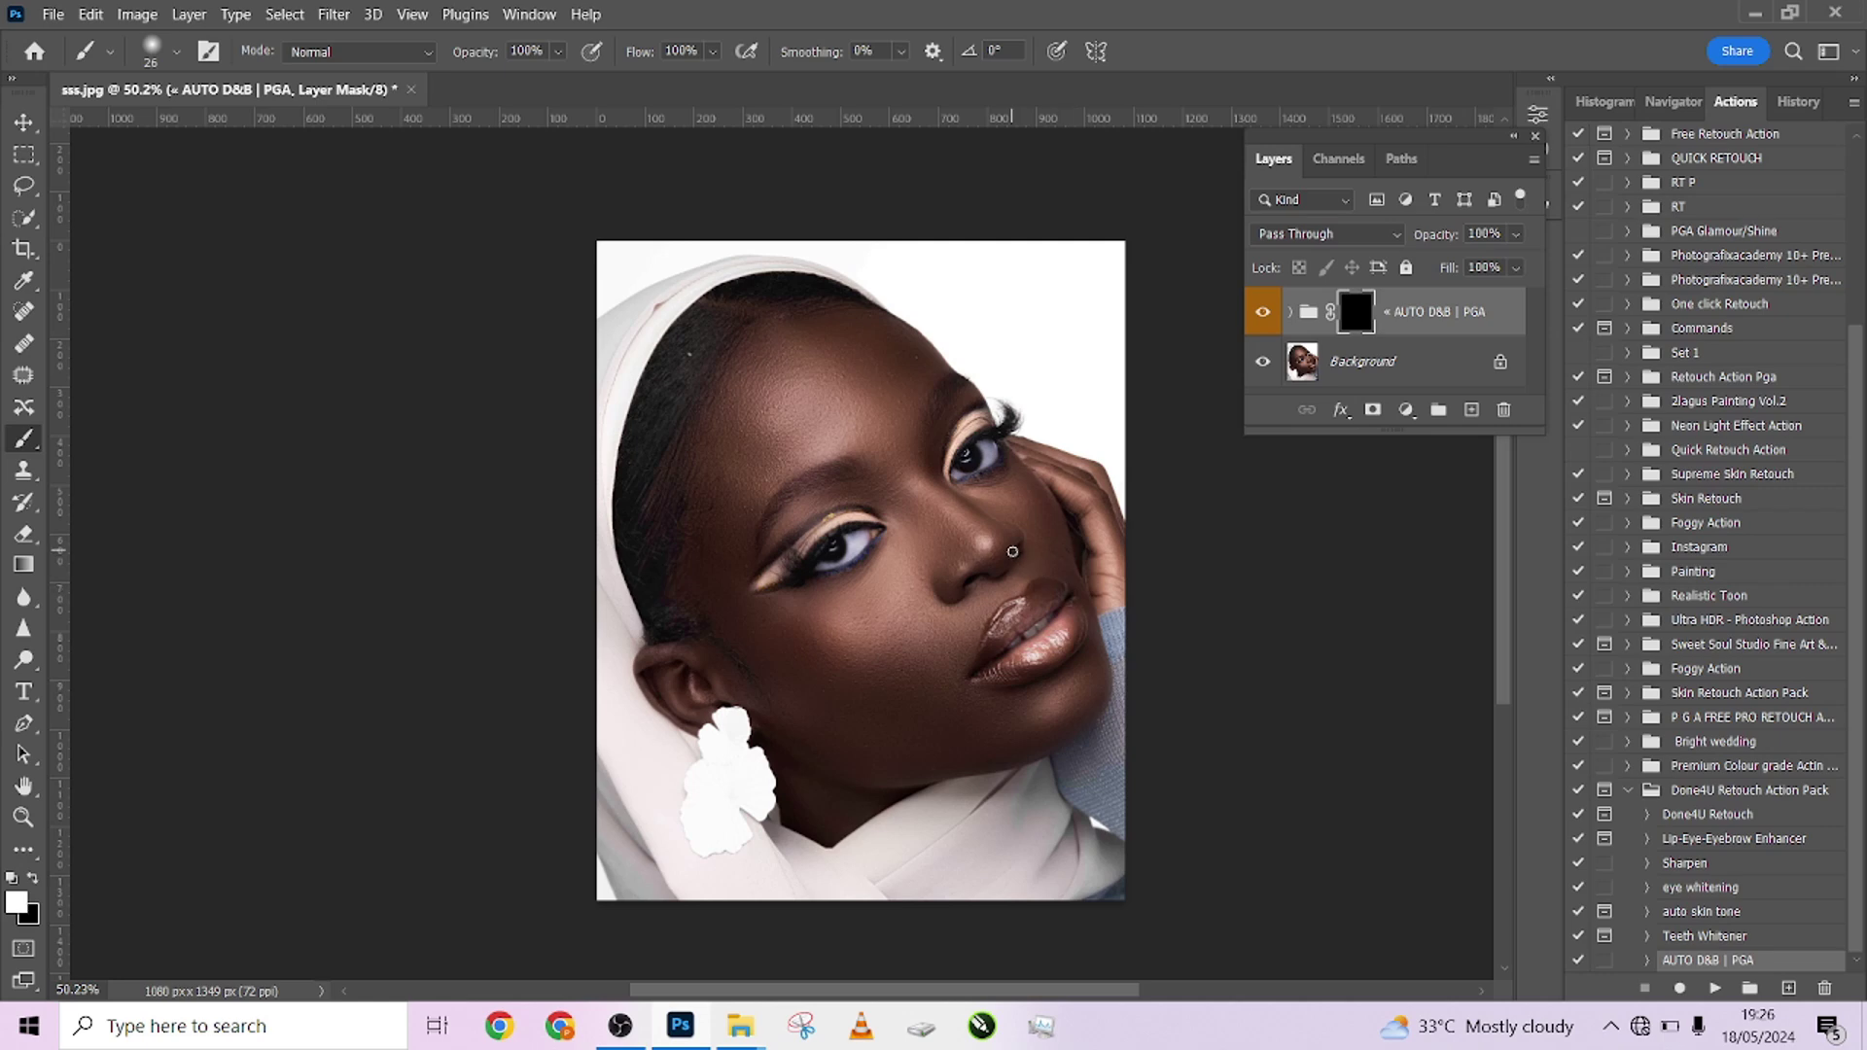
mouse_move(933, 438)
mouse_down()
mouse_move(958, 429)
mouse_move(854, 480)
mouse_move(868, 448)
mouse_move(791, 408)
mouse_move(742, 438)
mouse_move(799, 585)
mouse_move(856, 644)
mouse_move(977, 671)
mouse_move(856, 686)
mouse_move(849, 724)
mouse_move(792, 604)
mouse_move(792, 417)
mouse_move(962, 489)
mouse_move(1021, 537)
mouse_move(1000, 667)
mouse_move(937, 688)
mouse_move(788, 545)
mouse_move(739, 389)
mouse_move(715, 644)
mouse_move(866, 692)
mouse_move(987, 667)
mouse_move(928, 477)
mouse_move(791, 651)
mouse_move(875, 688)
mouse_up()
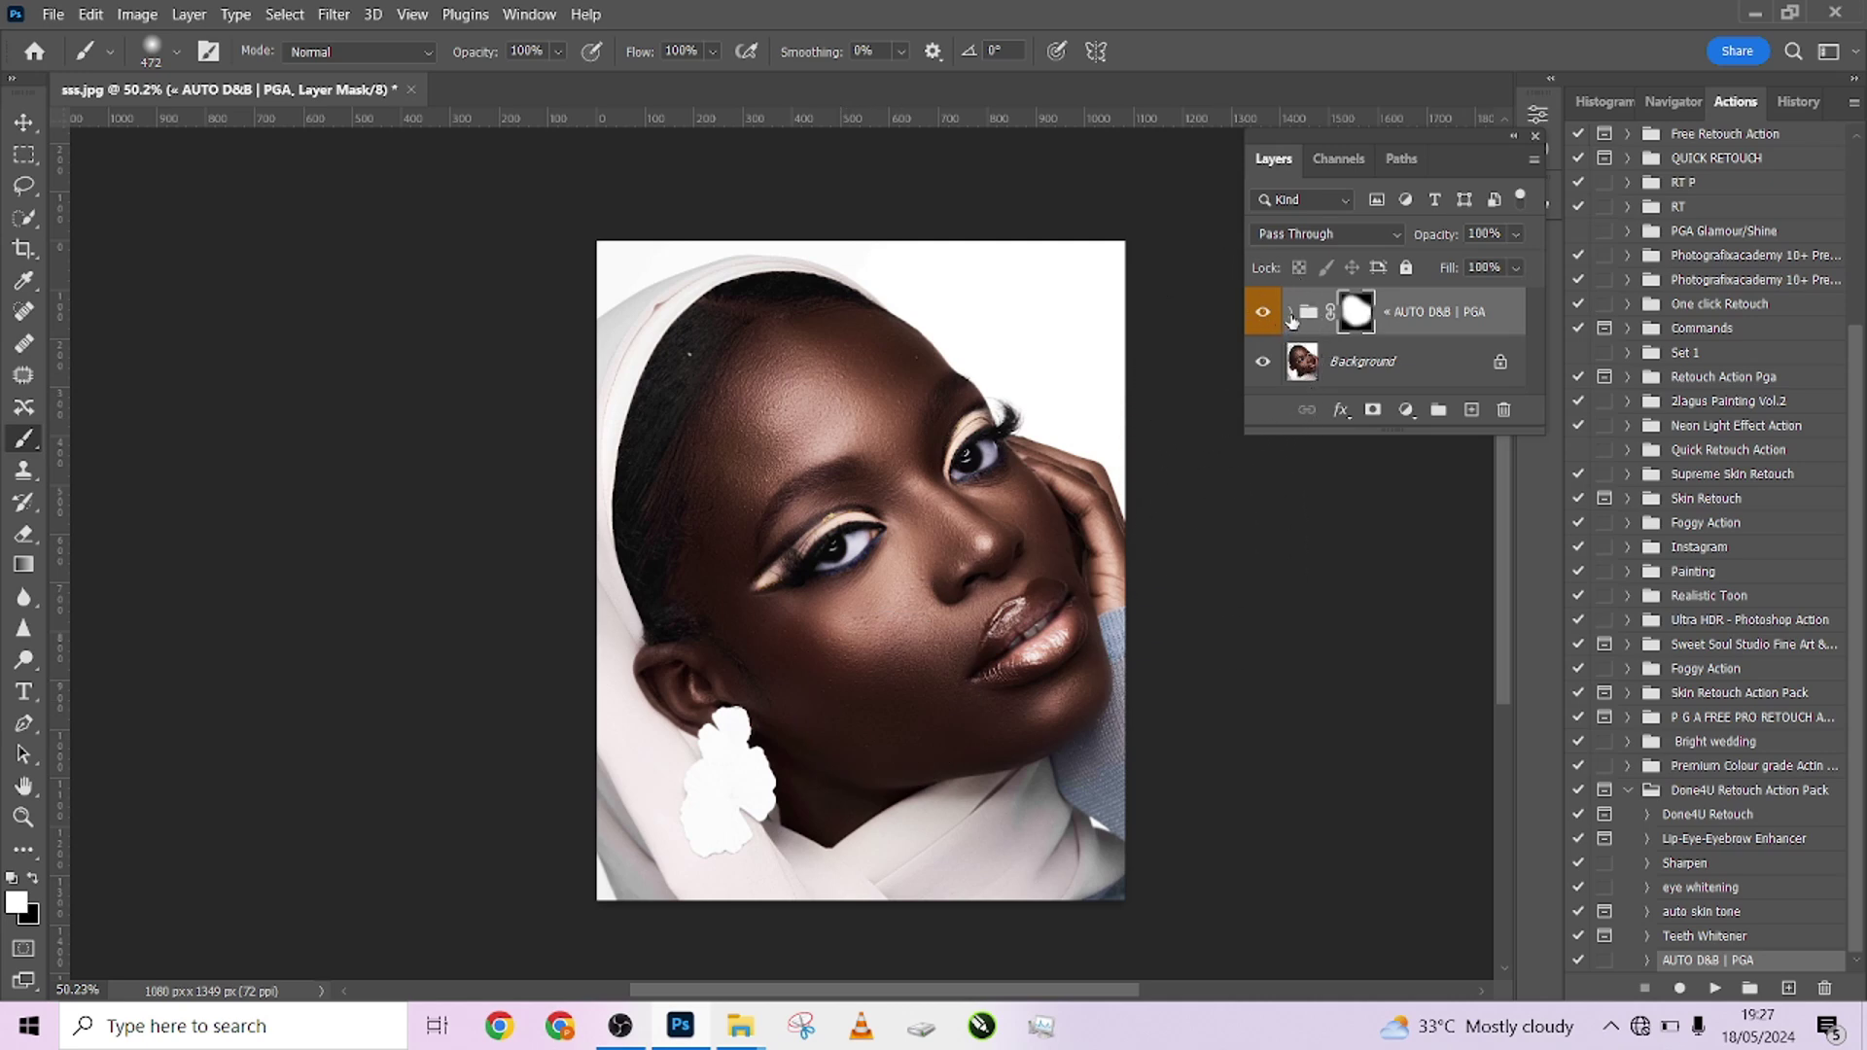
Lower the Fill of the BURN and DODGE layers to about 65%
click(1290, 312)
click(1473, 368)
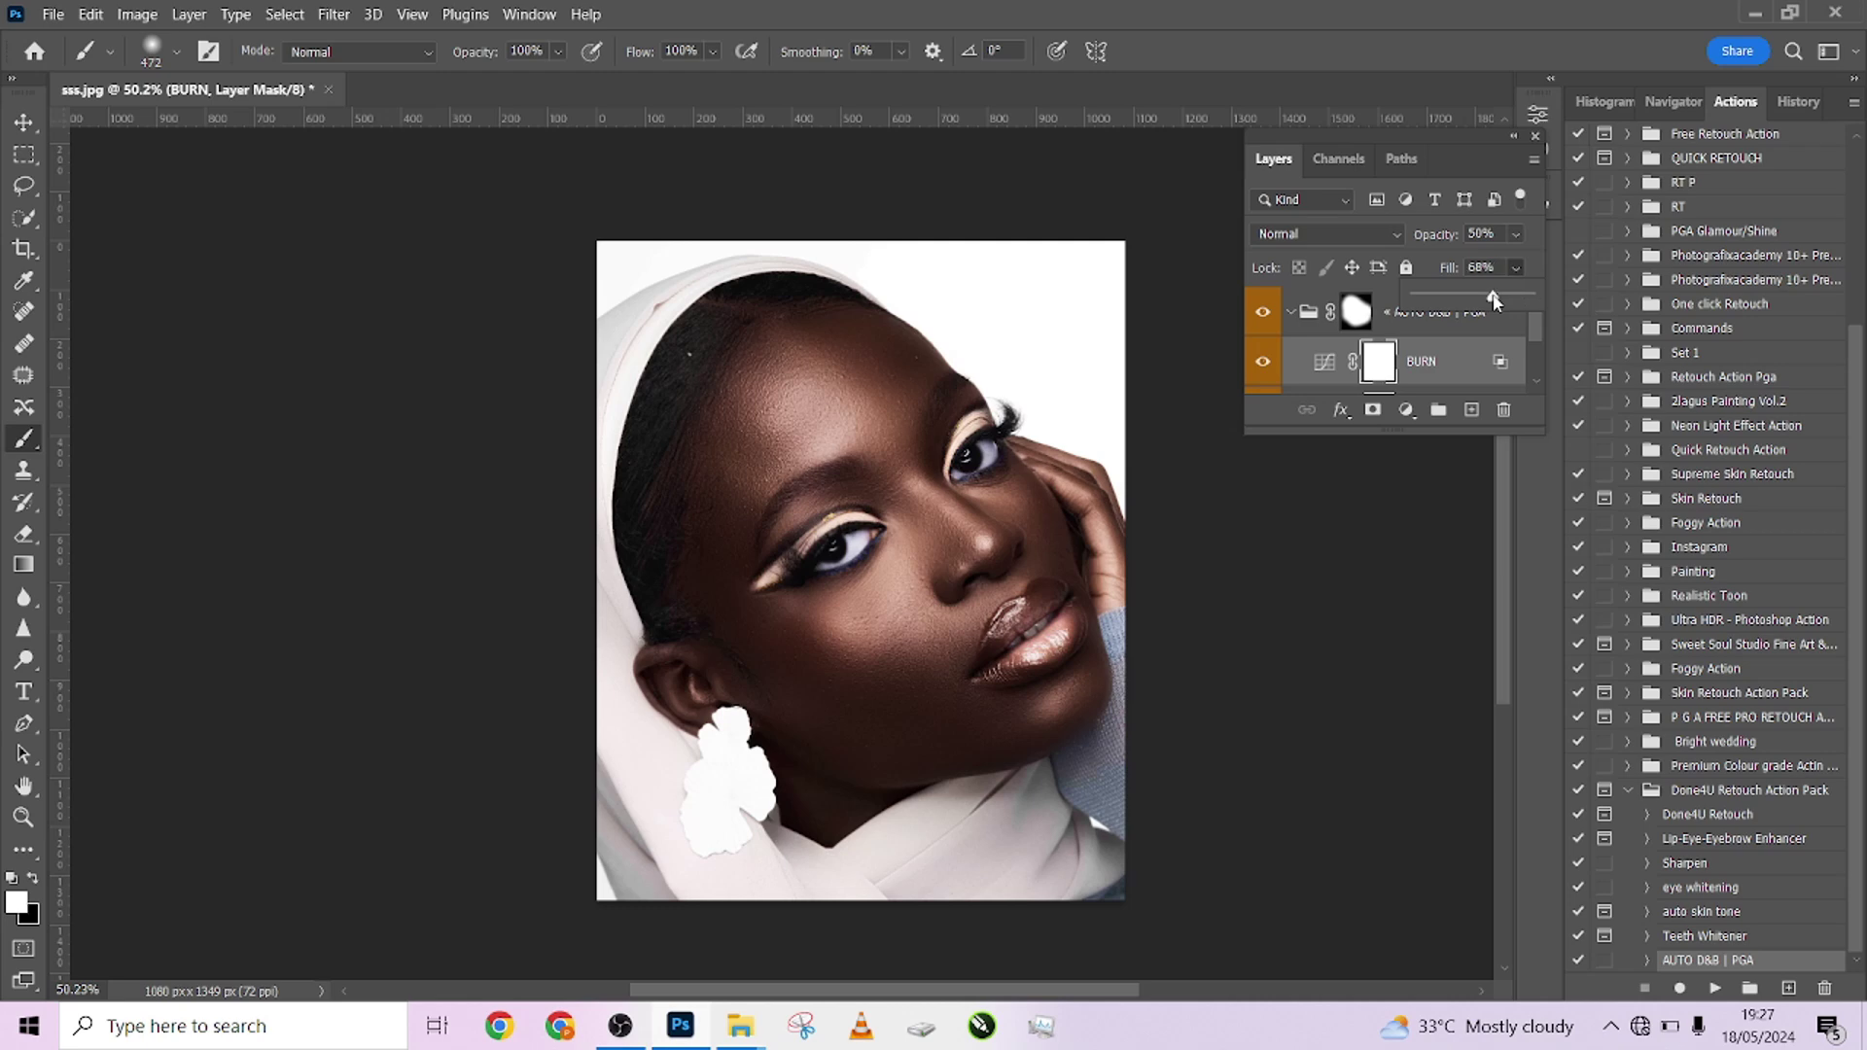
drag(1495, 303, 1489, 308)
scroll(1461, 352, down, 2)
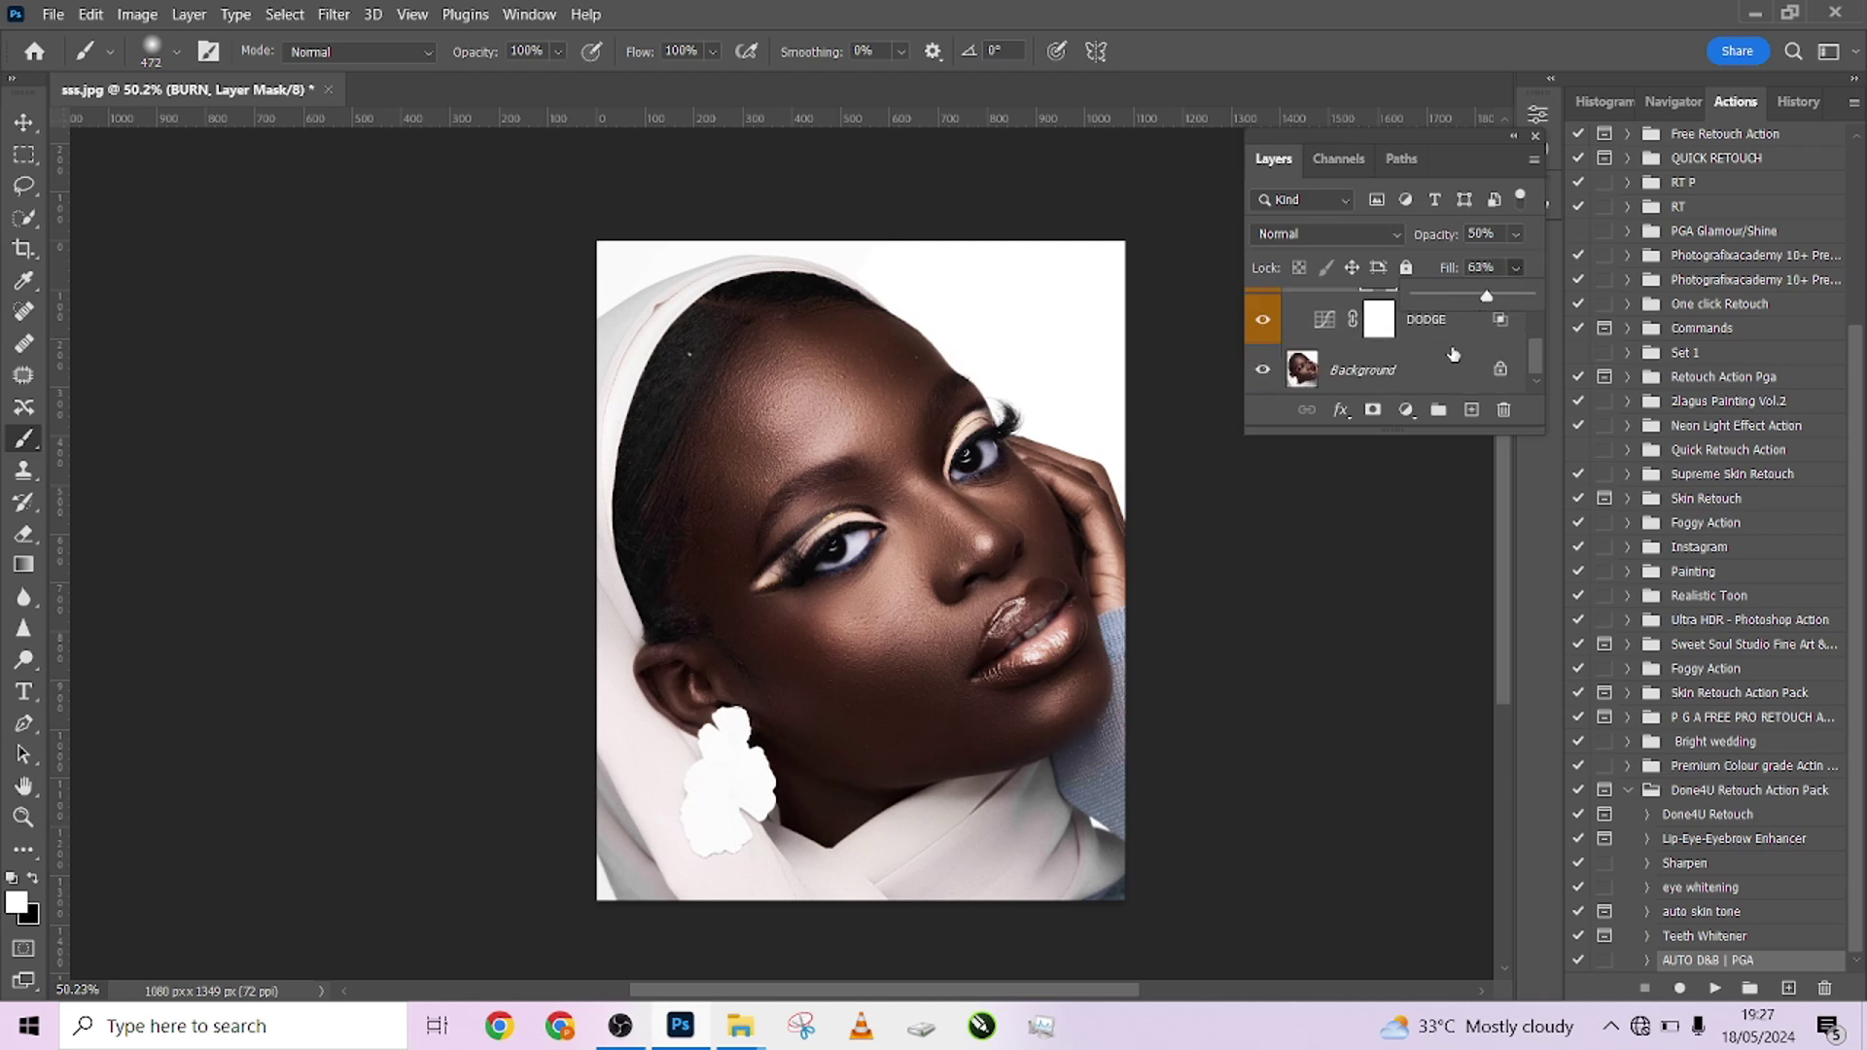
click(1503, 302)
click(1515, 267)
drag(1500, 303, 1492, 300)
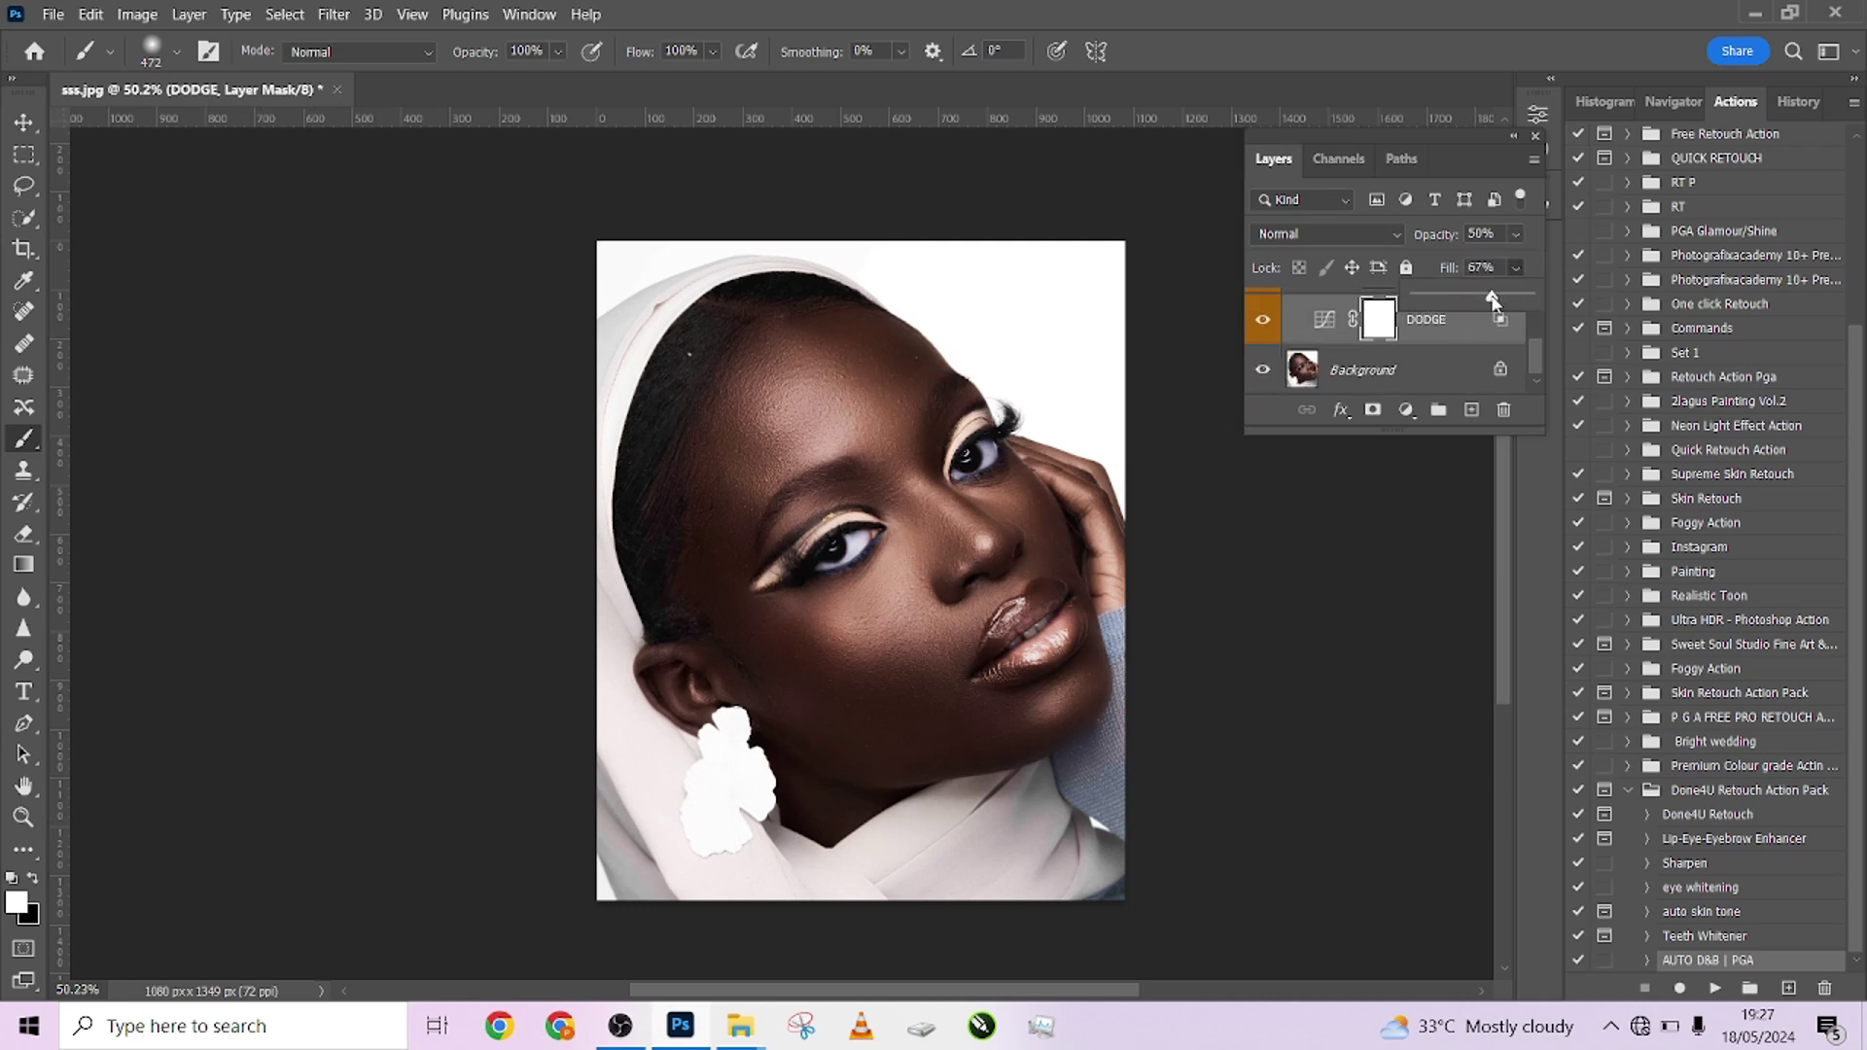
scroll(1374, 326, up, 2)
click(1290, 312)
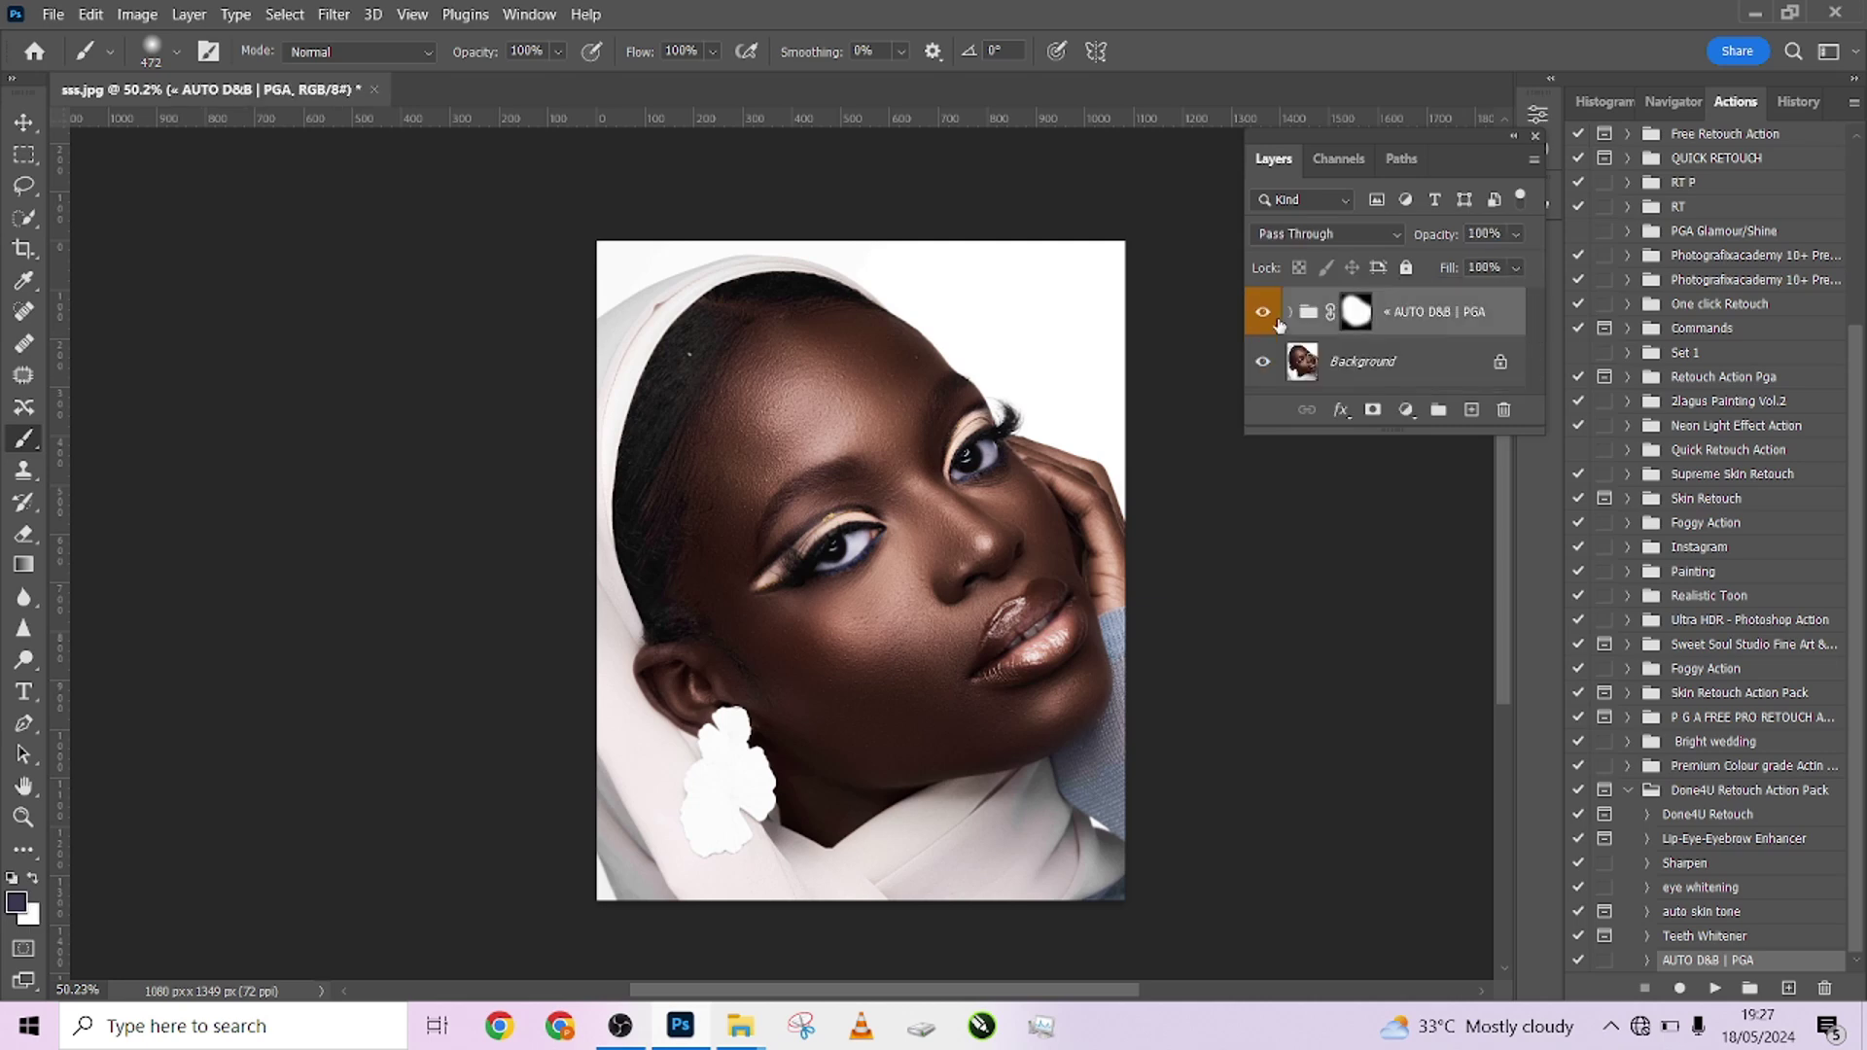
Set the AUTO D&B | PGA group opacity to about 73% and flatten the image
click(1262, 312)
click(1262, 311)
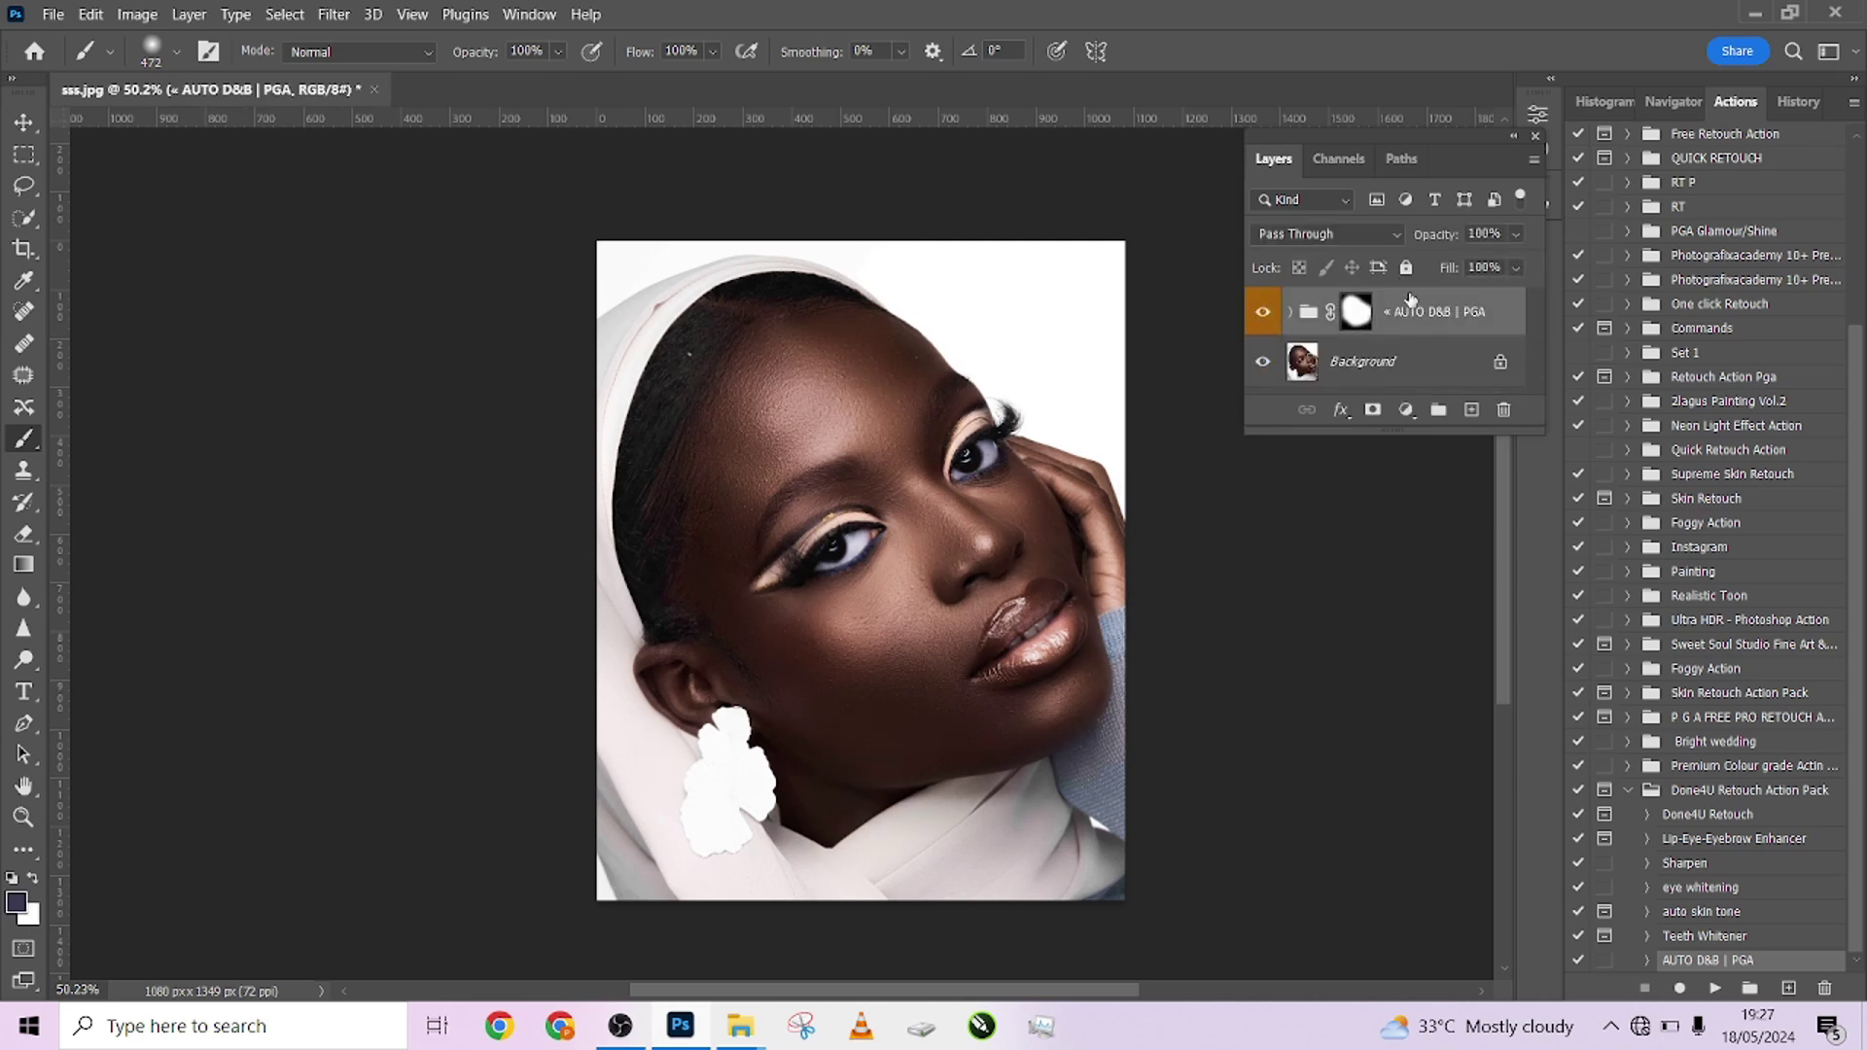
click(1514, 235)
drag(1513, 263, 1502, 267)
click(1263, 312)
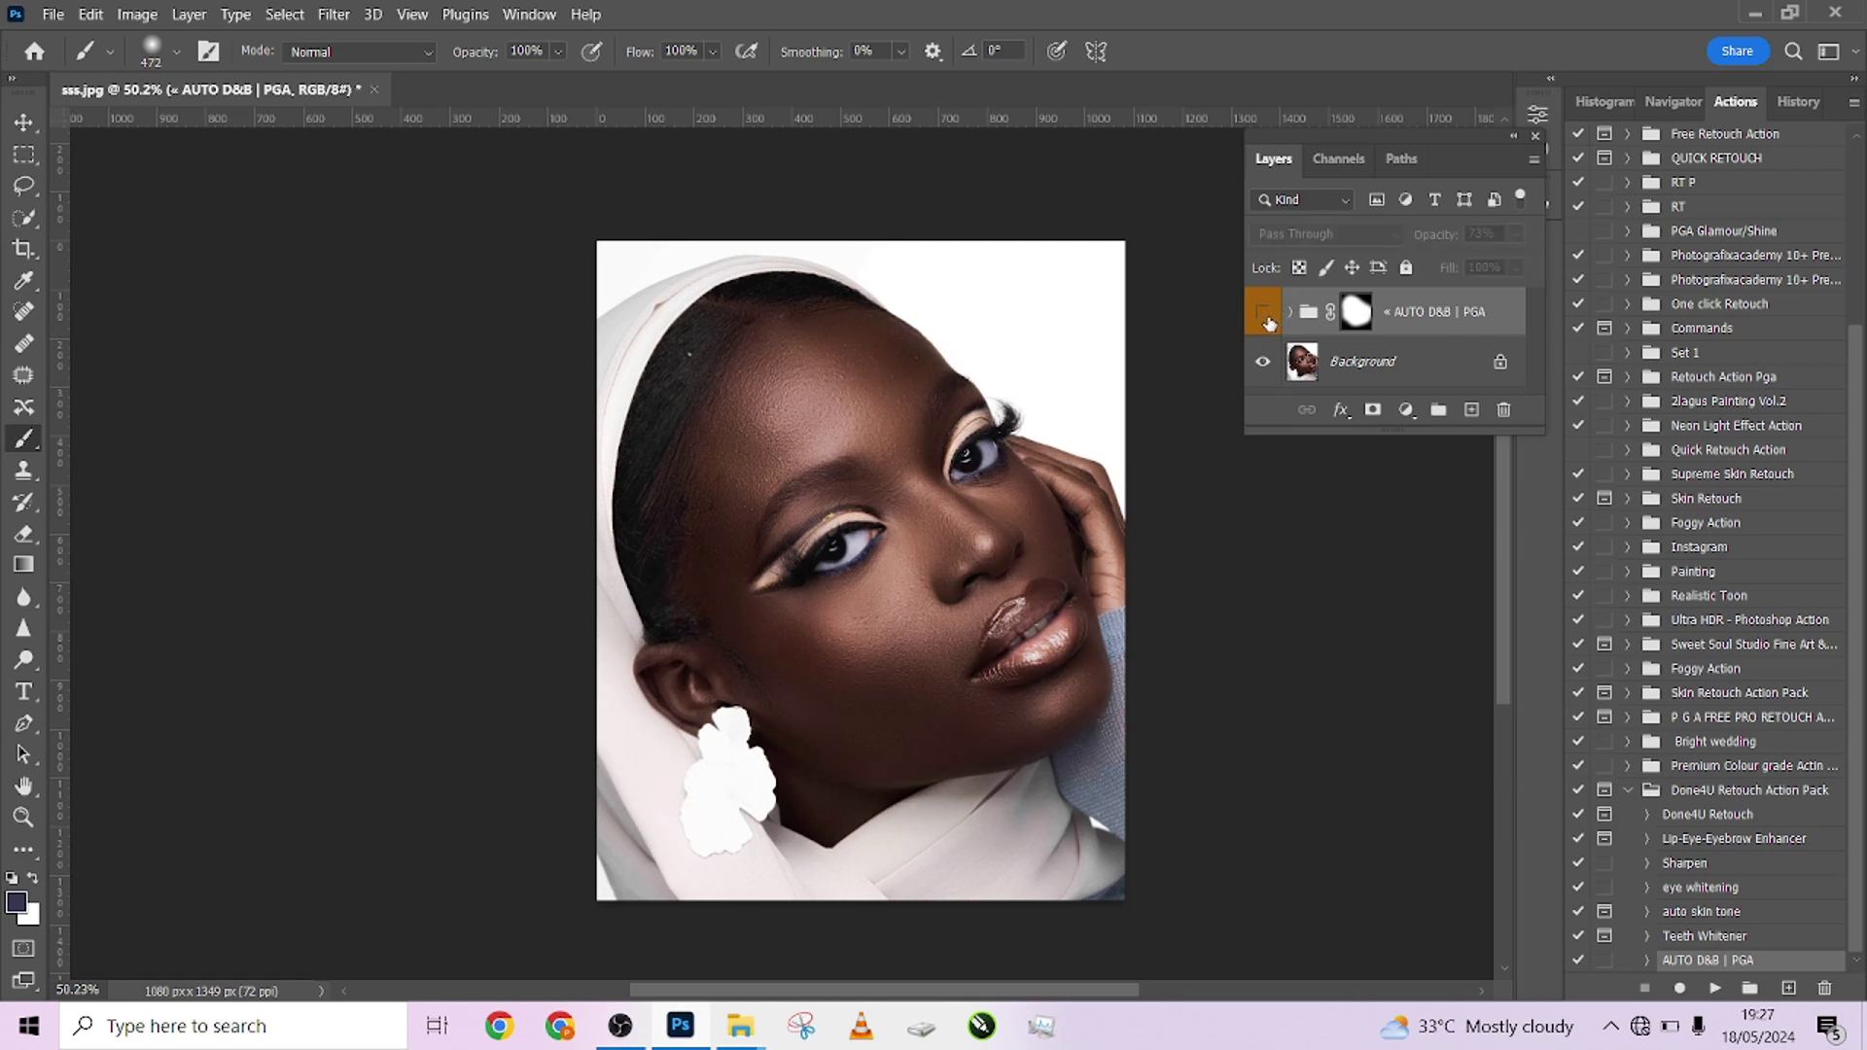
click(1263, 312)
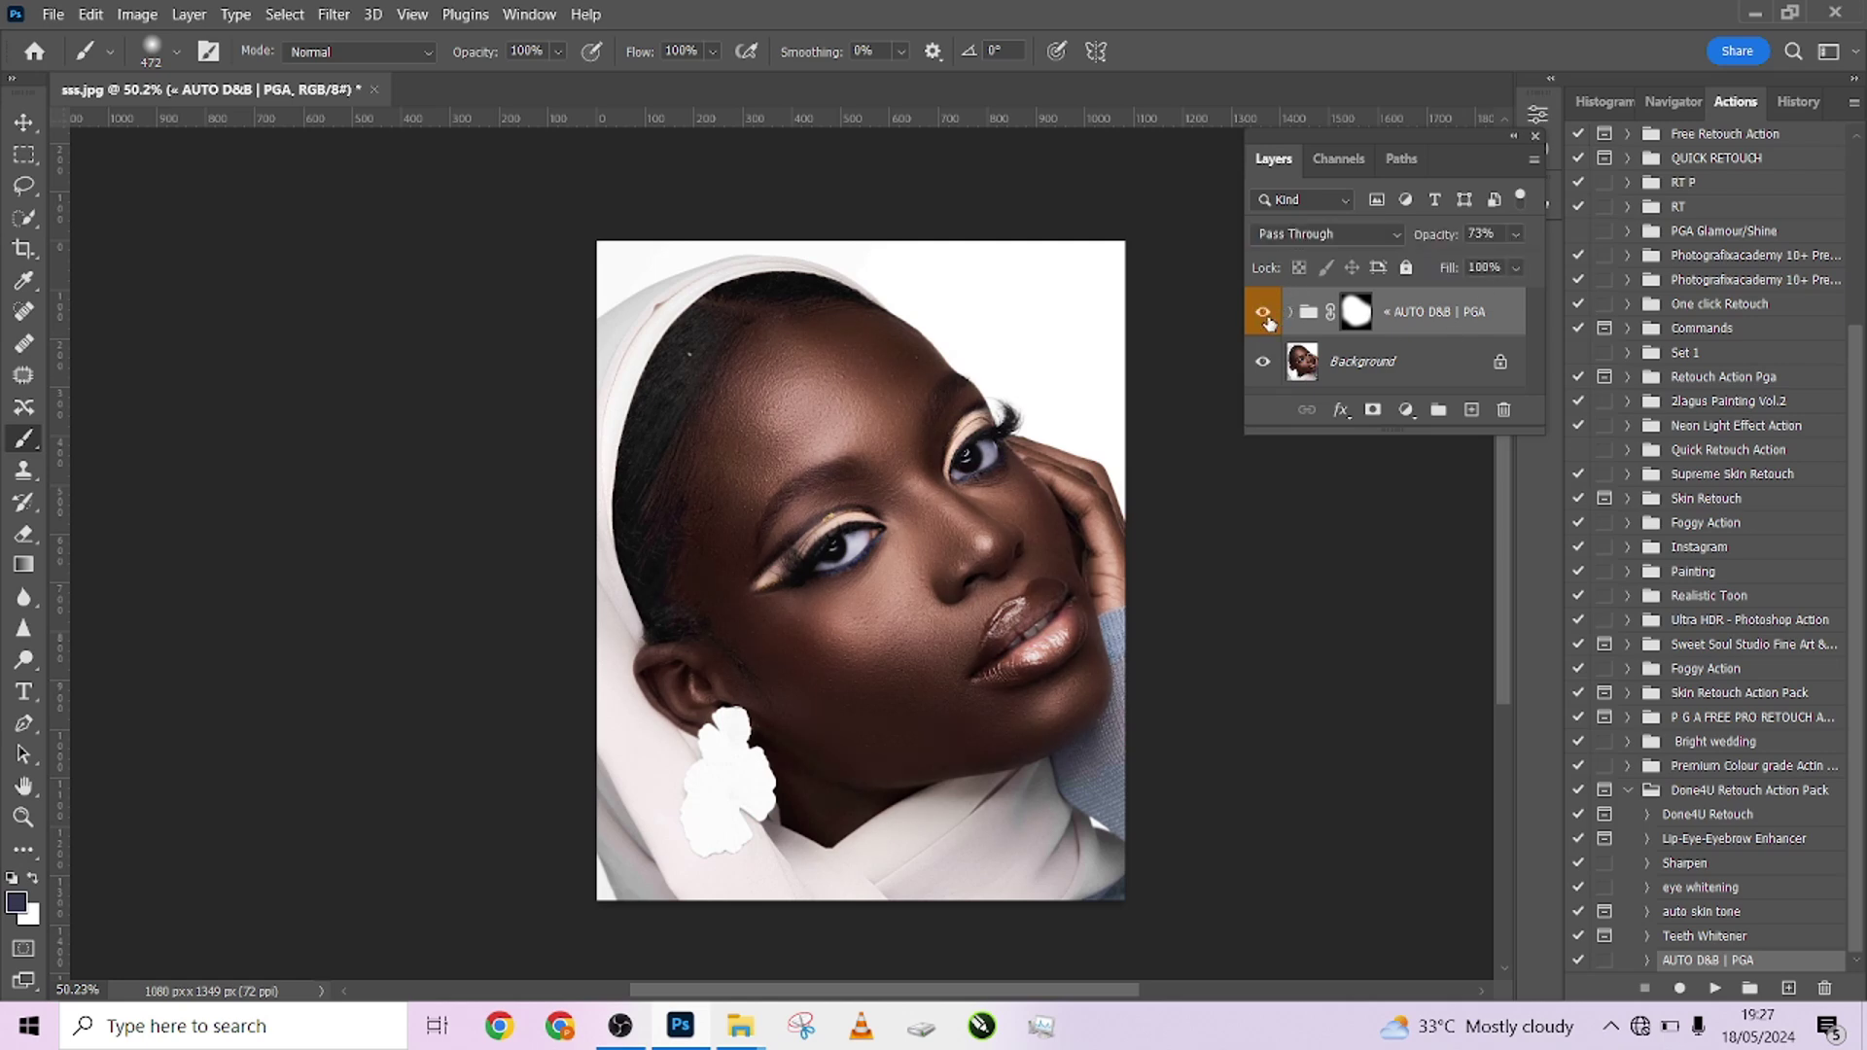
right_click(1379, 361)
click(1453, 629)
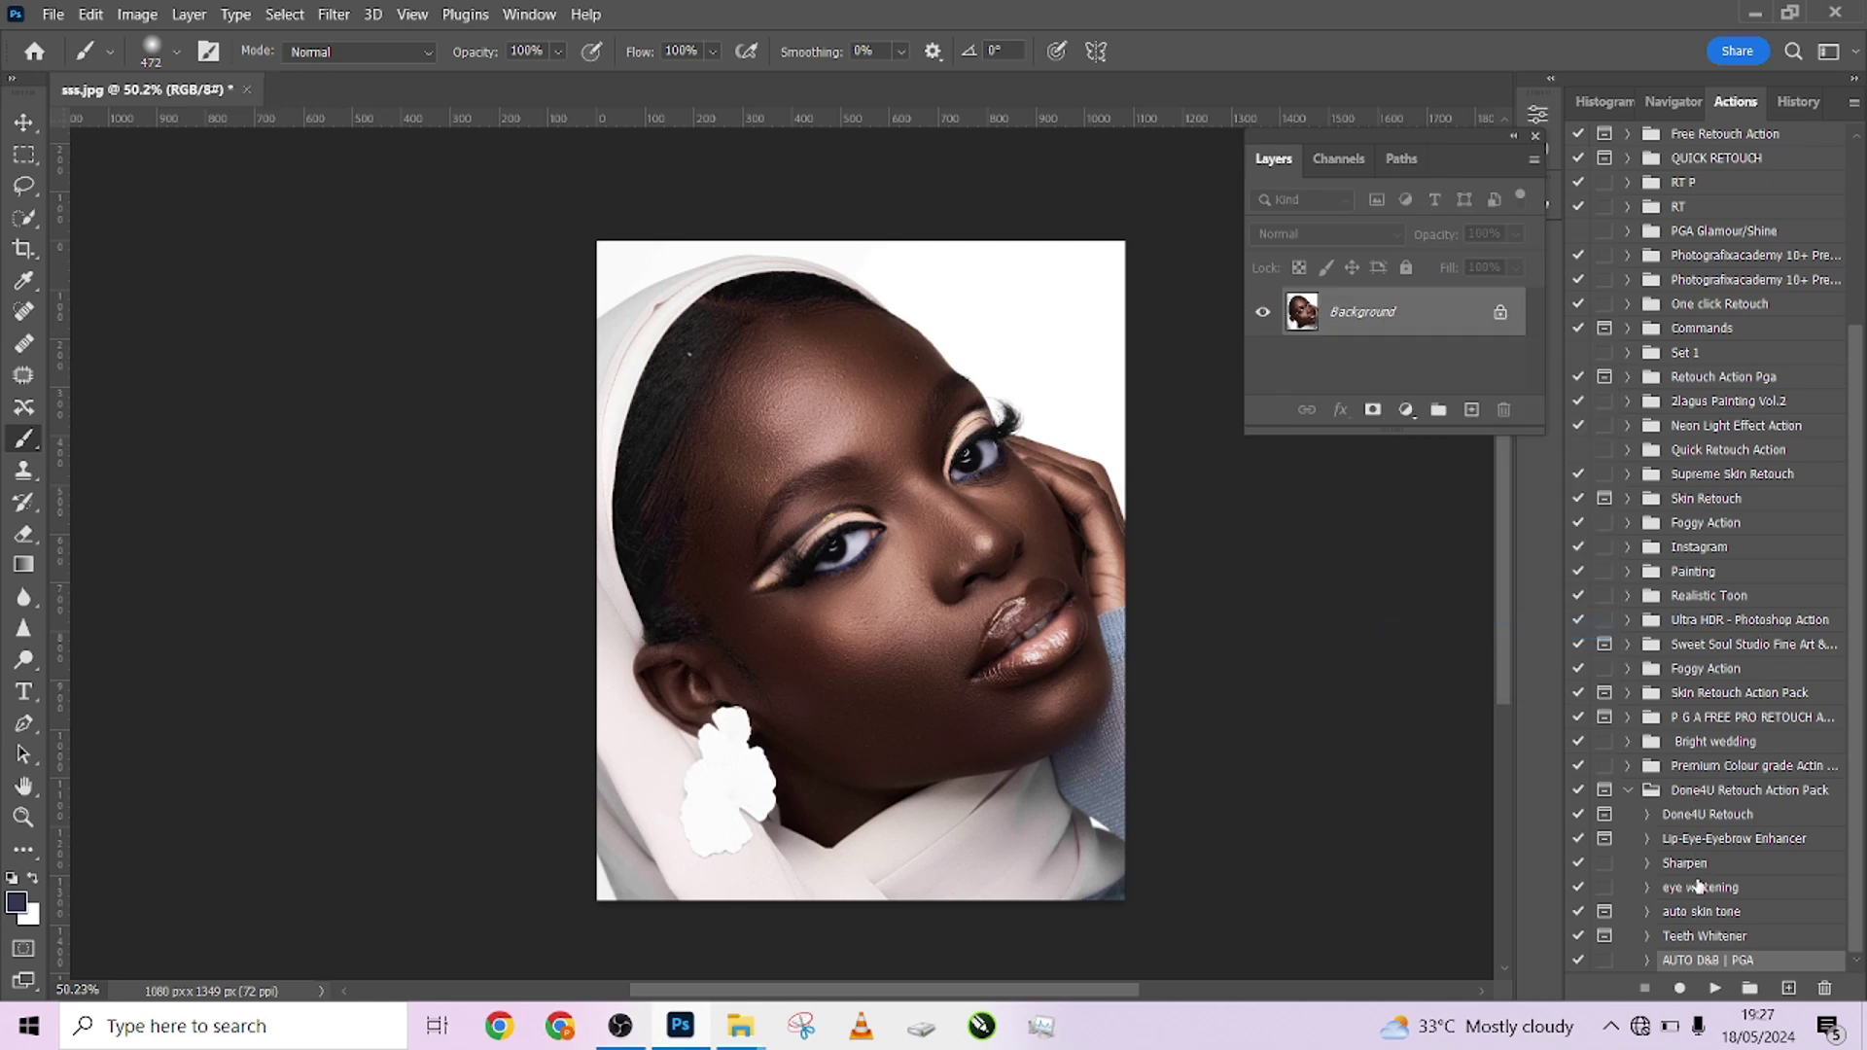
Run the Sharpen action and compare the portrait with the Sharpen group toggled
click(1692, 864)
click(1715, 988)
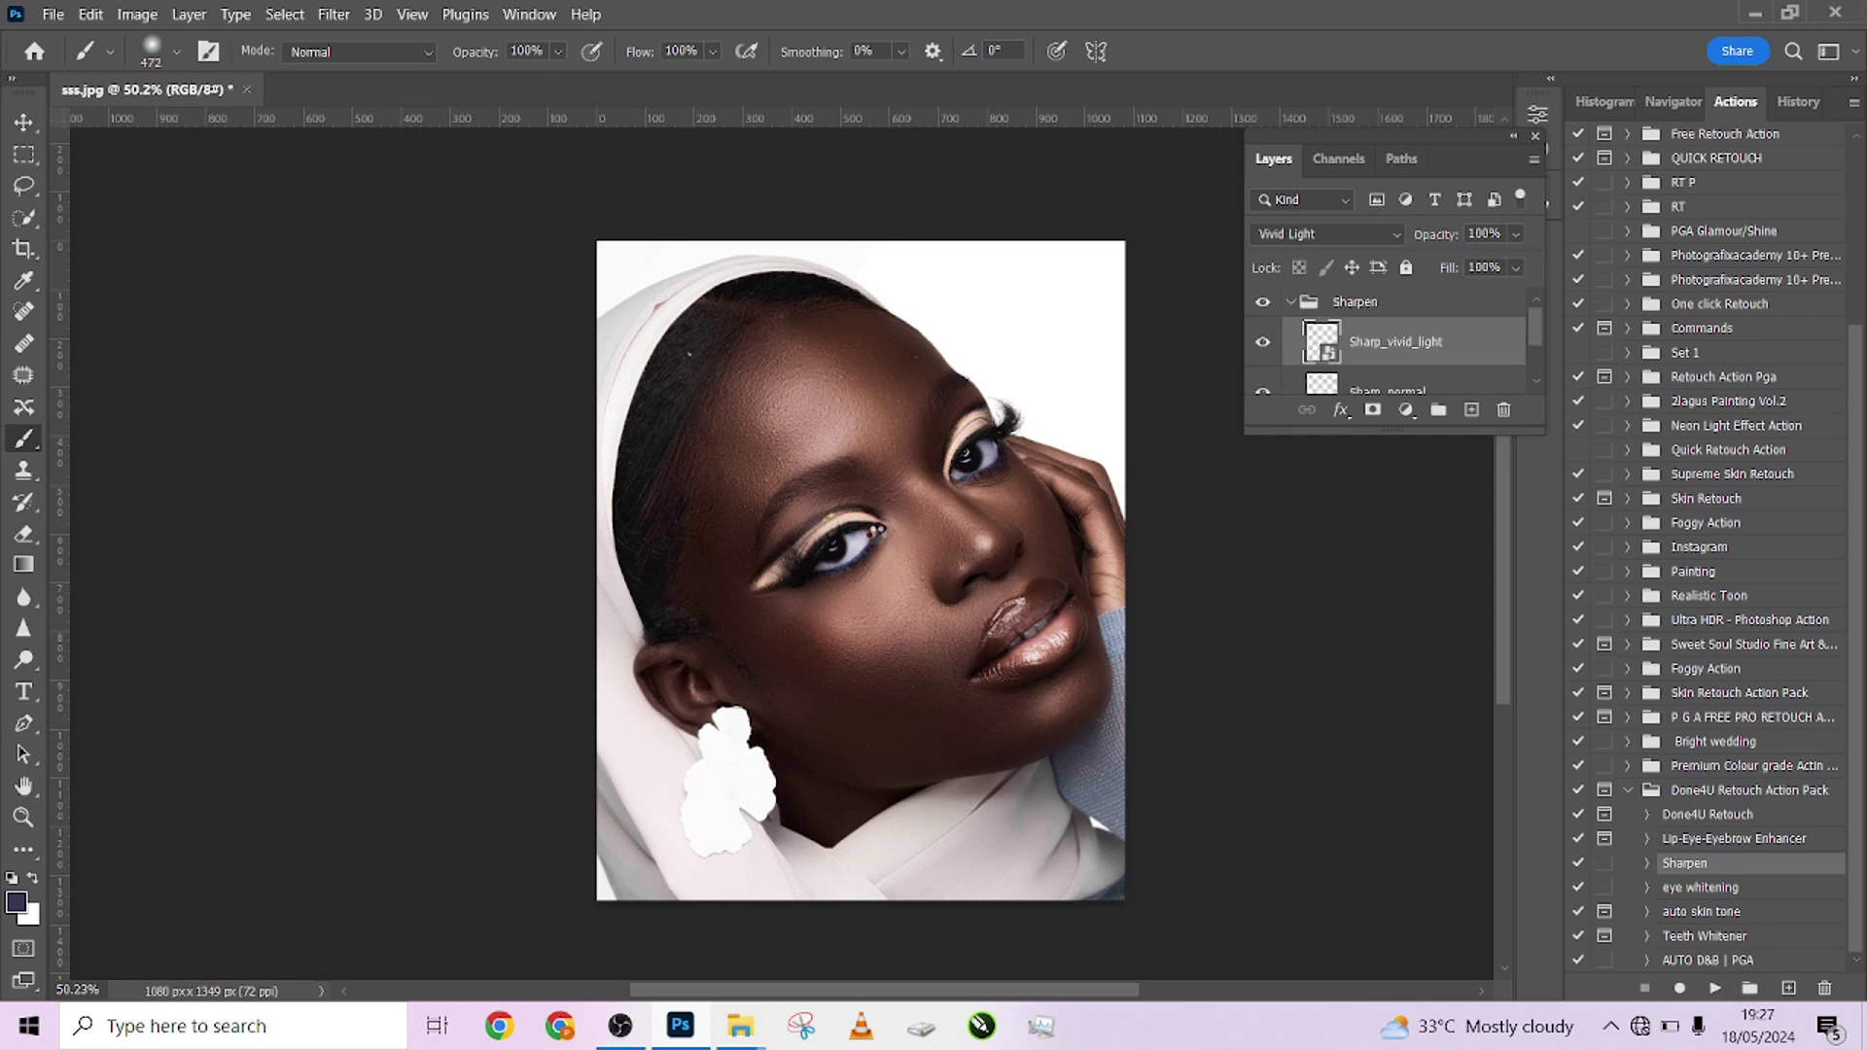
scroll(887, 533, up, 3)
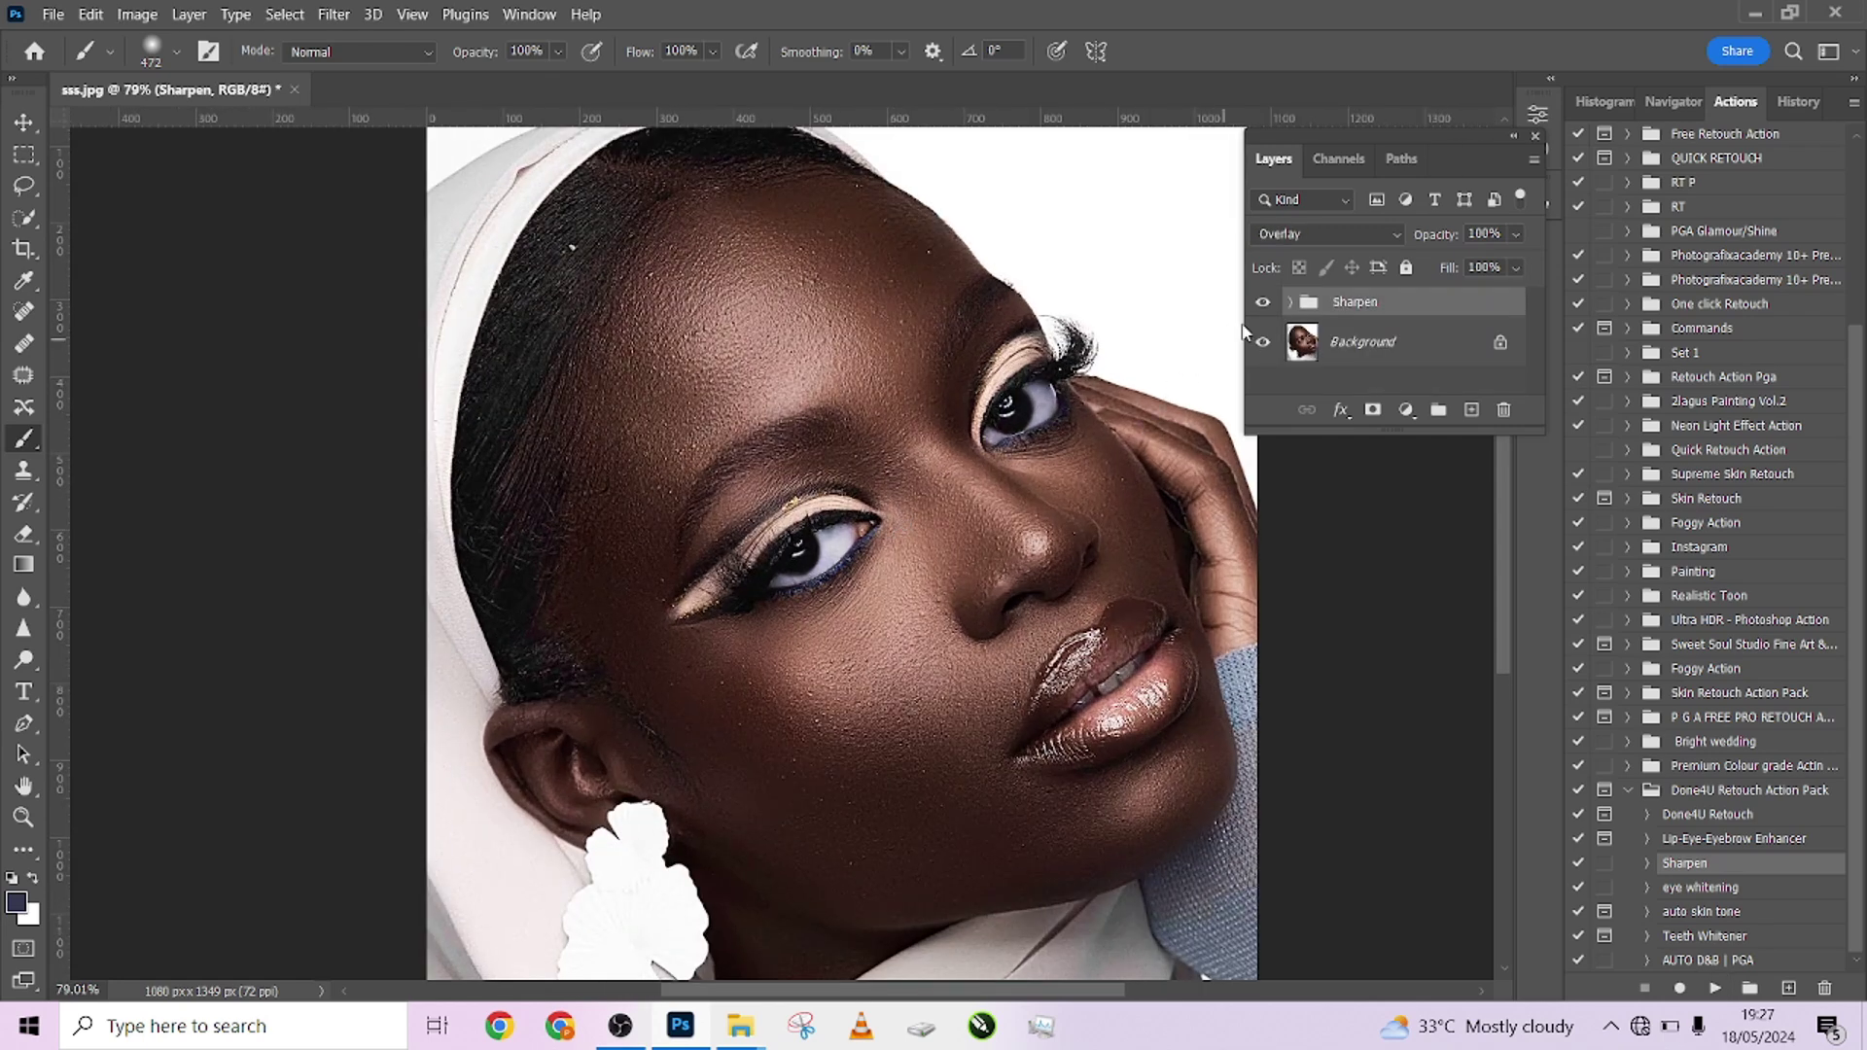
click(1263, 303)
click(1263, 305)
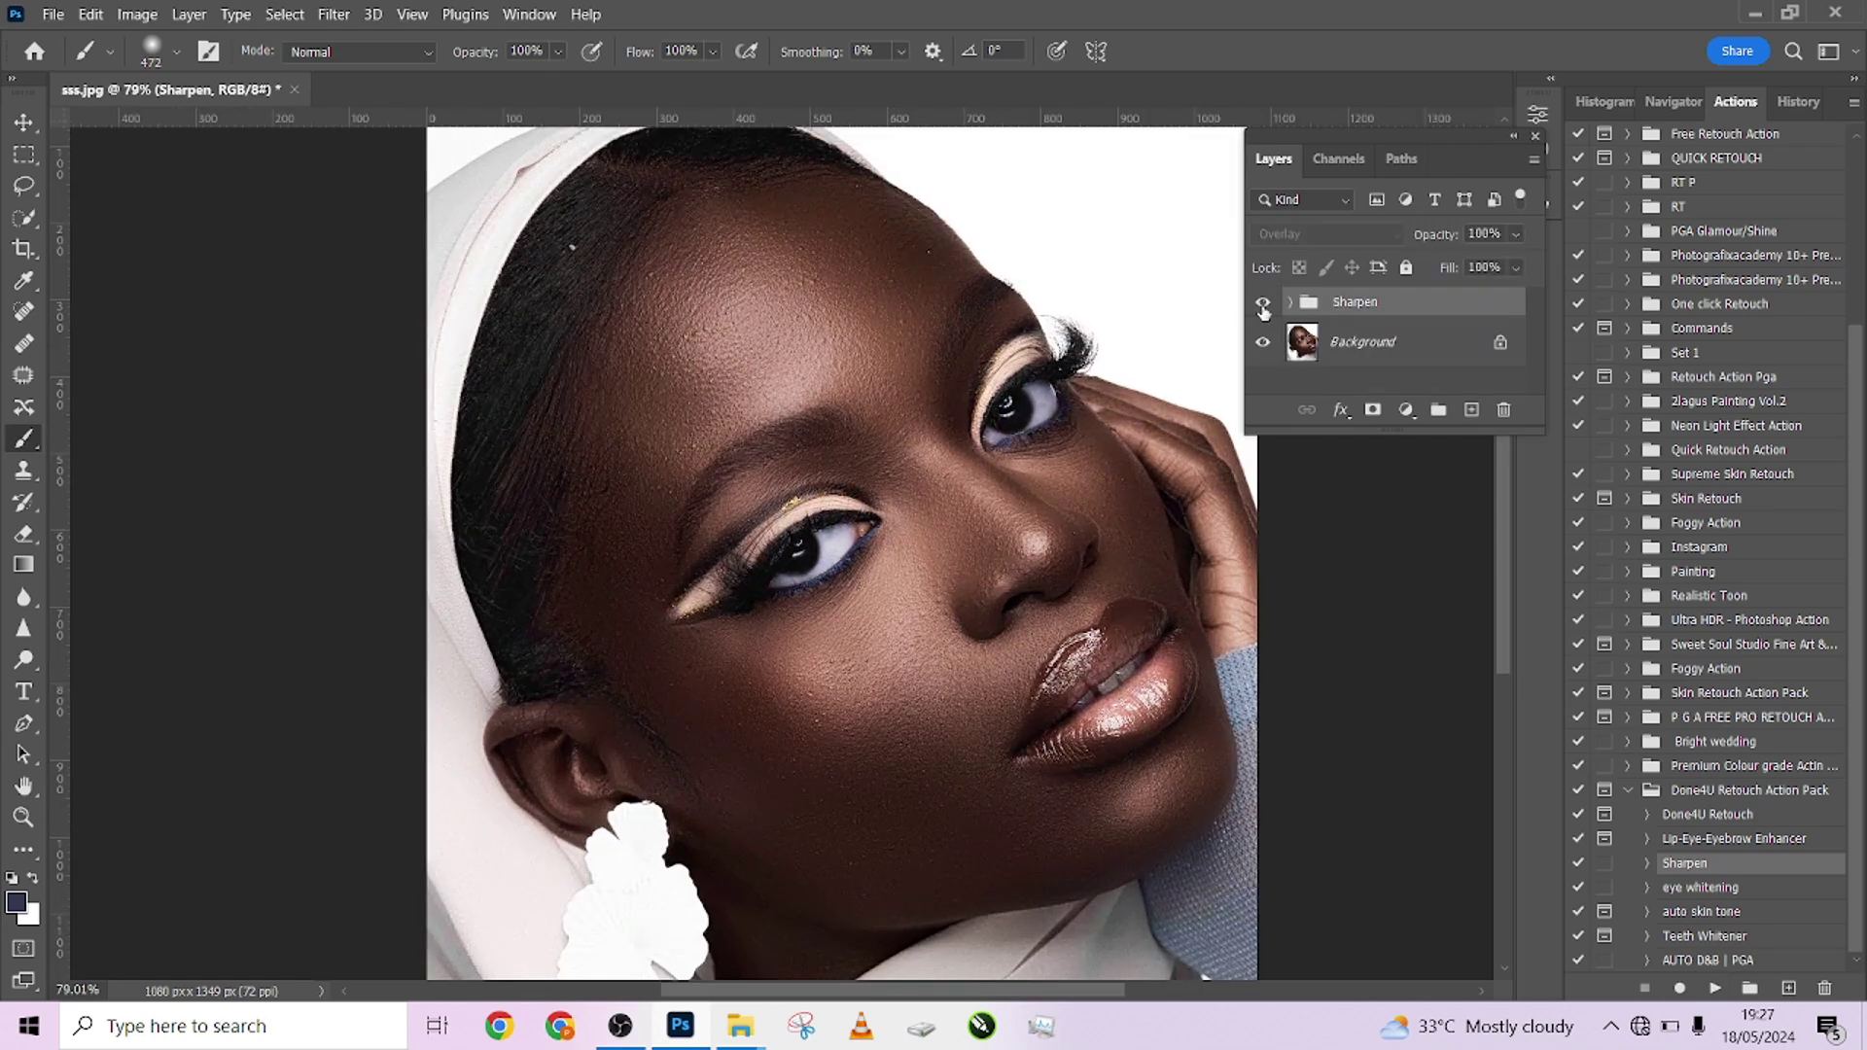
click(1263, 305)
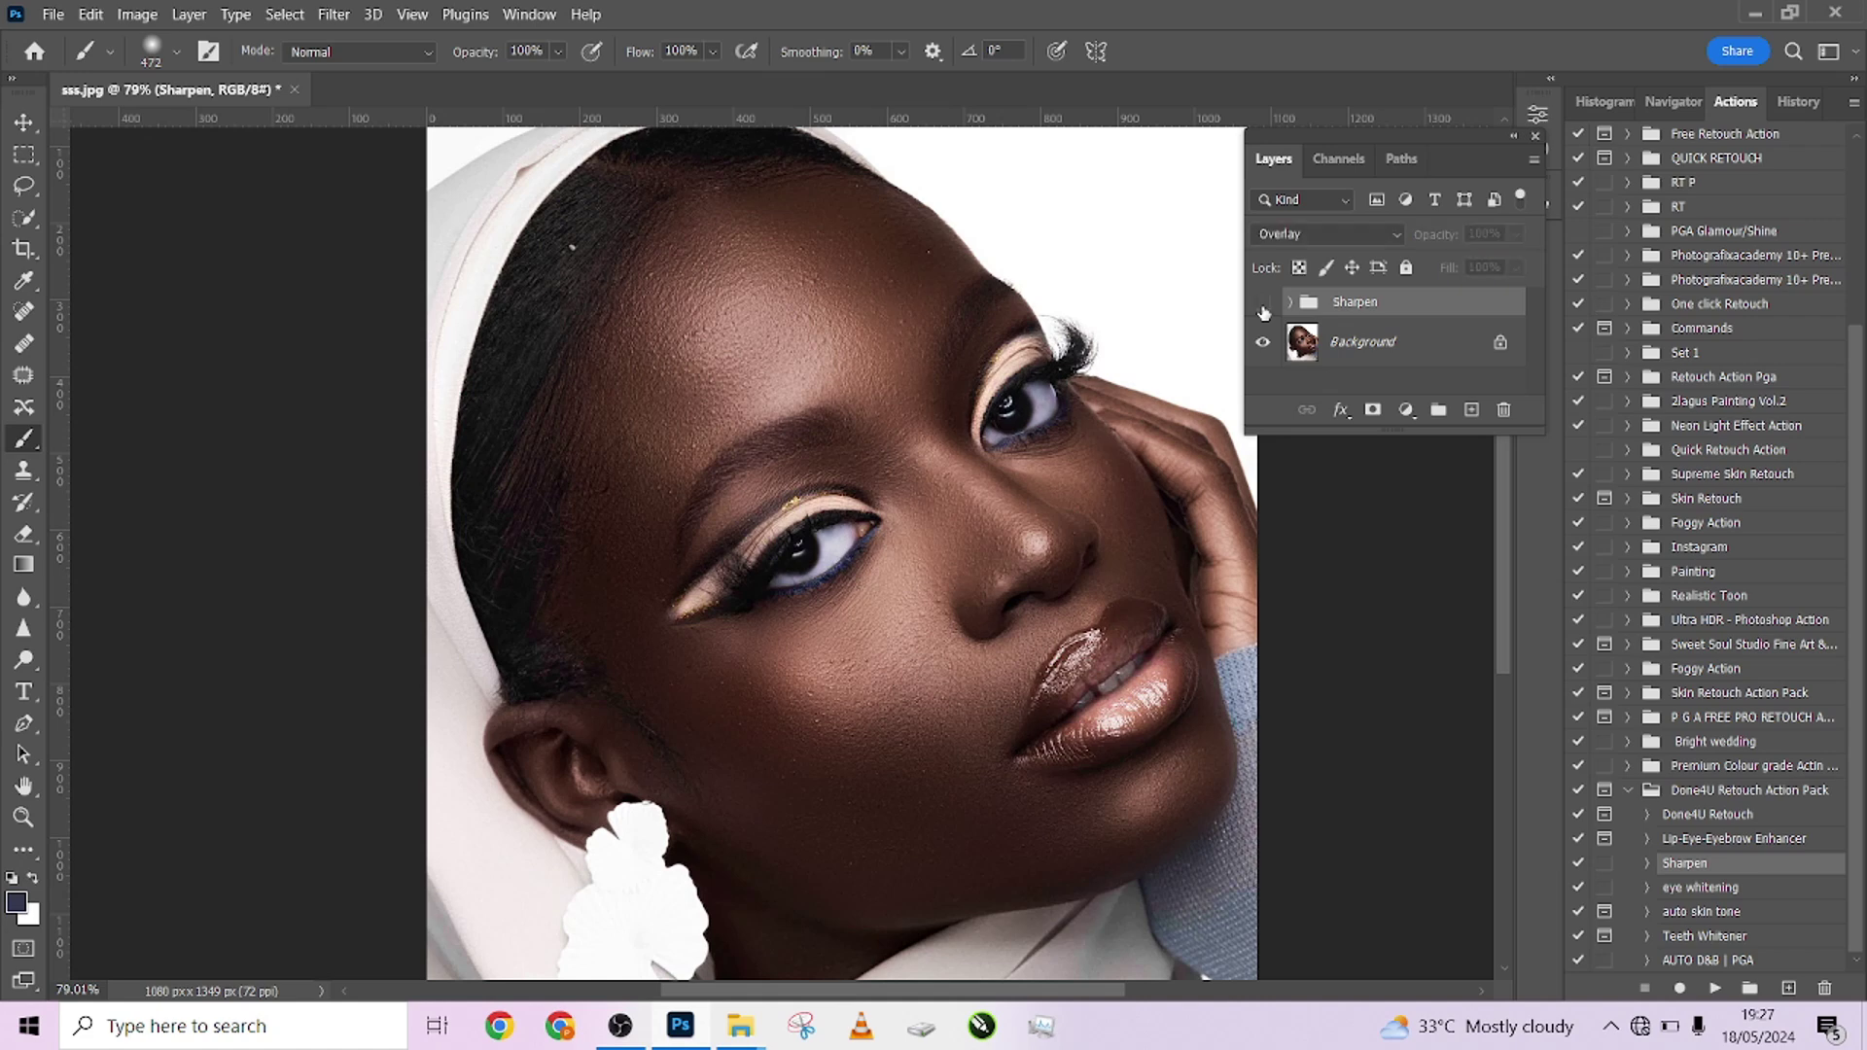
click(1263, 305)
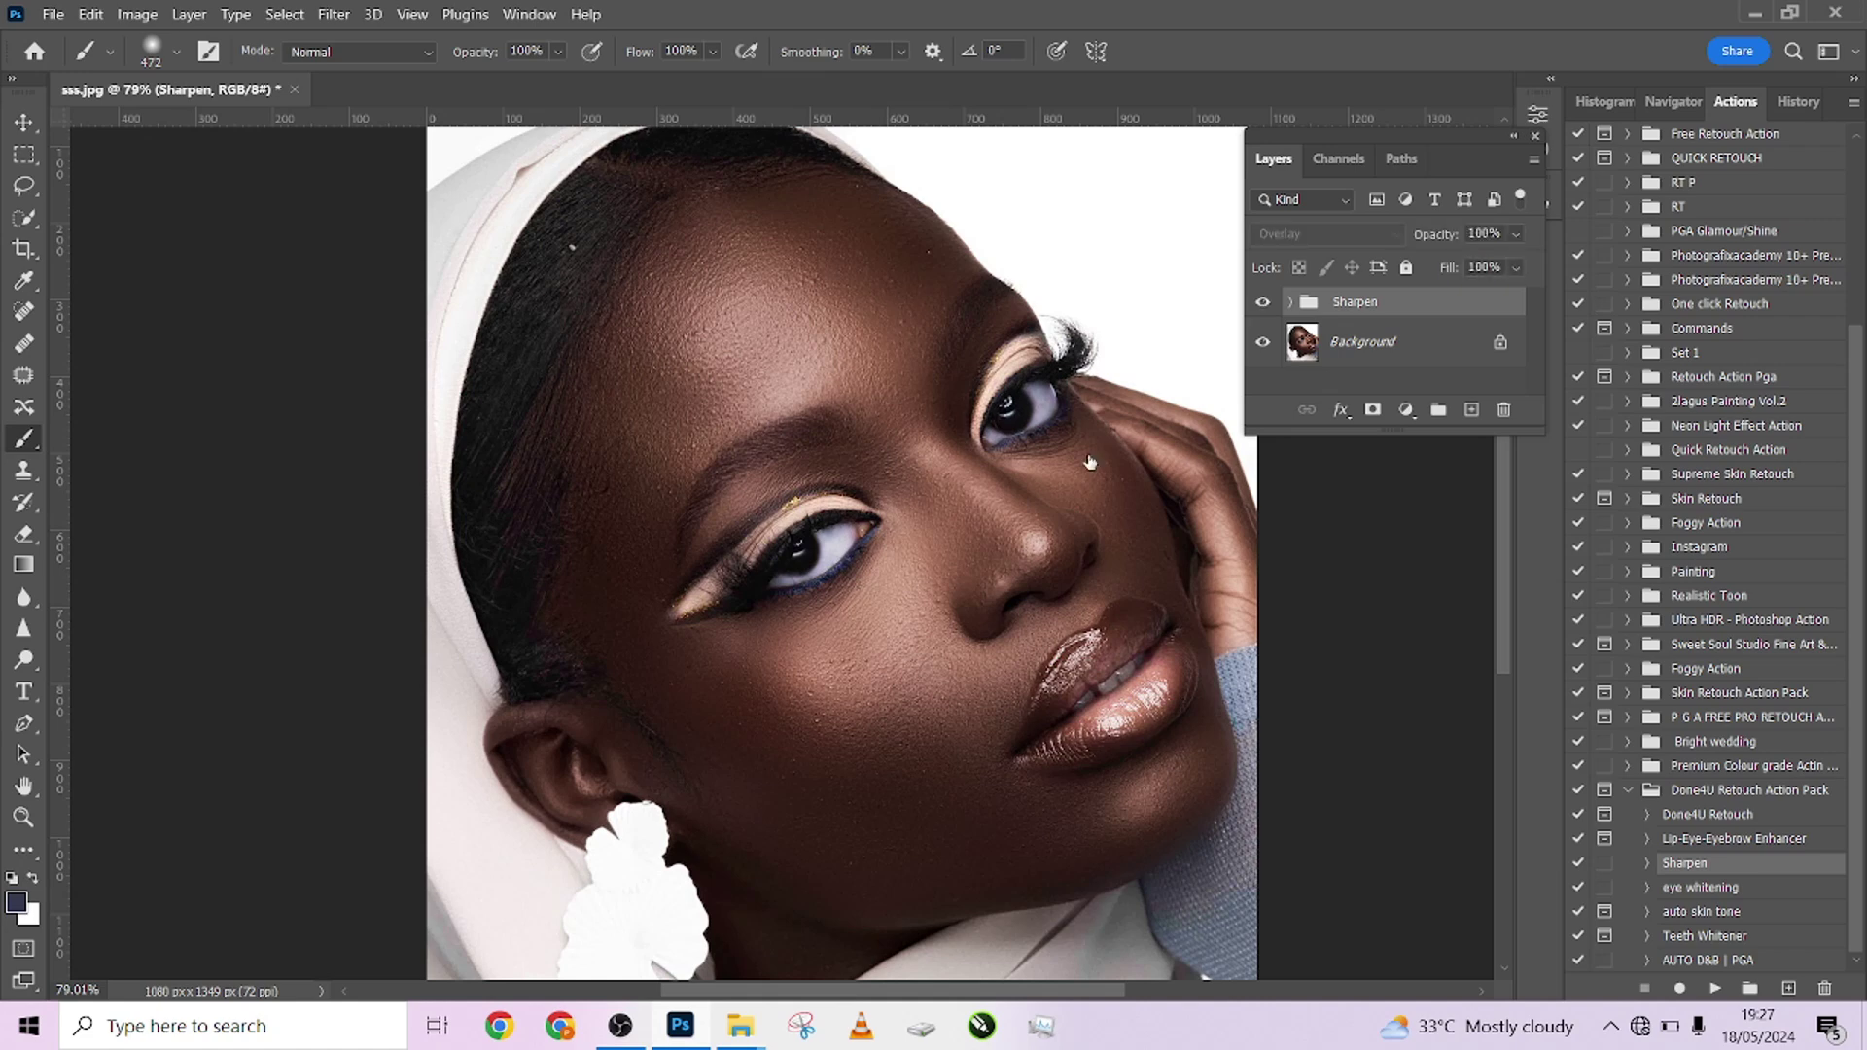
Lower the Sharpen group's opacity to 37% and merge visible into Background
scroll(1089, 463, down, 1)
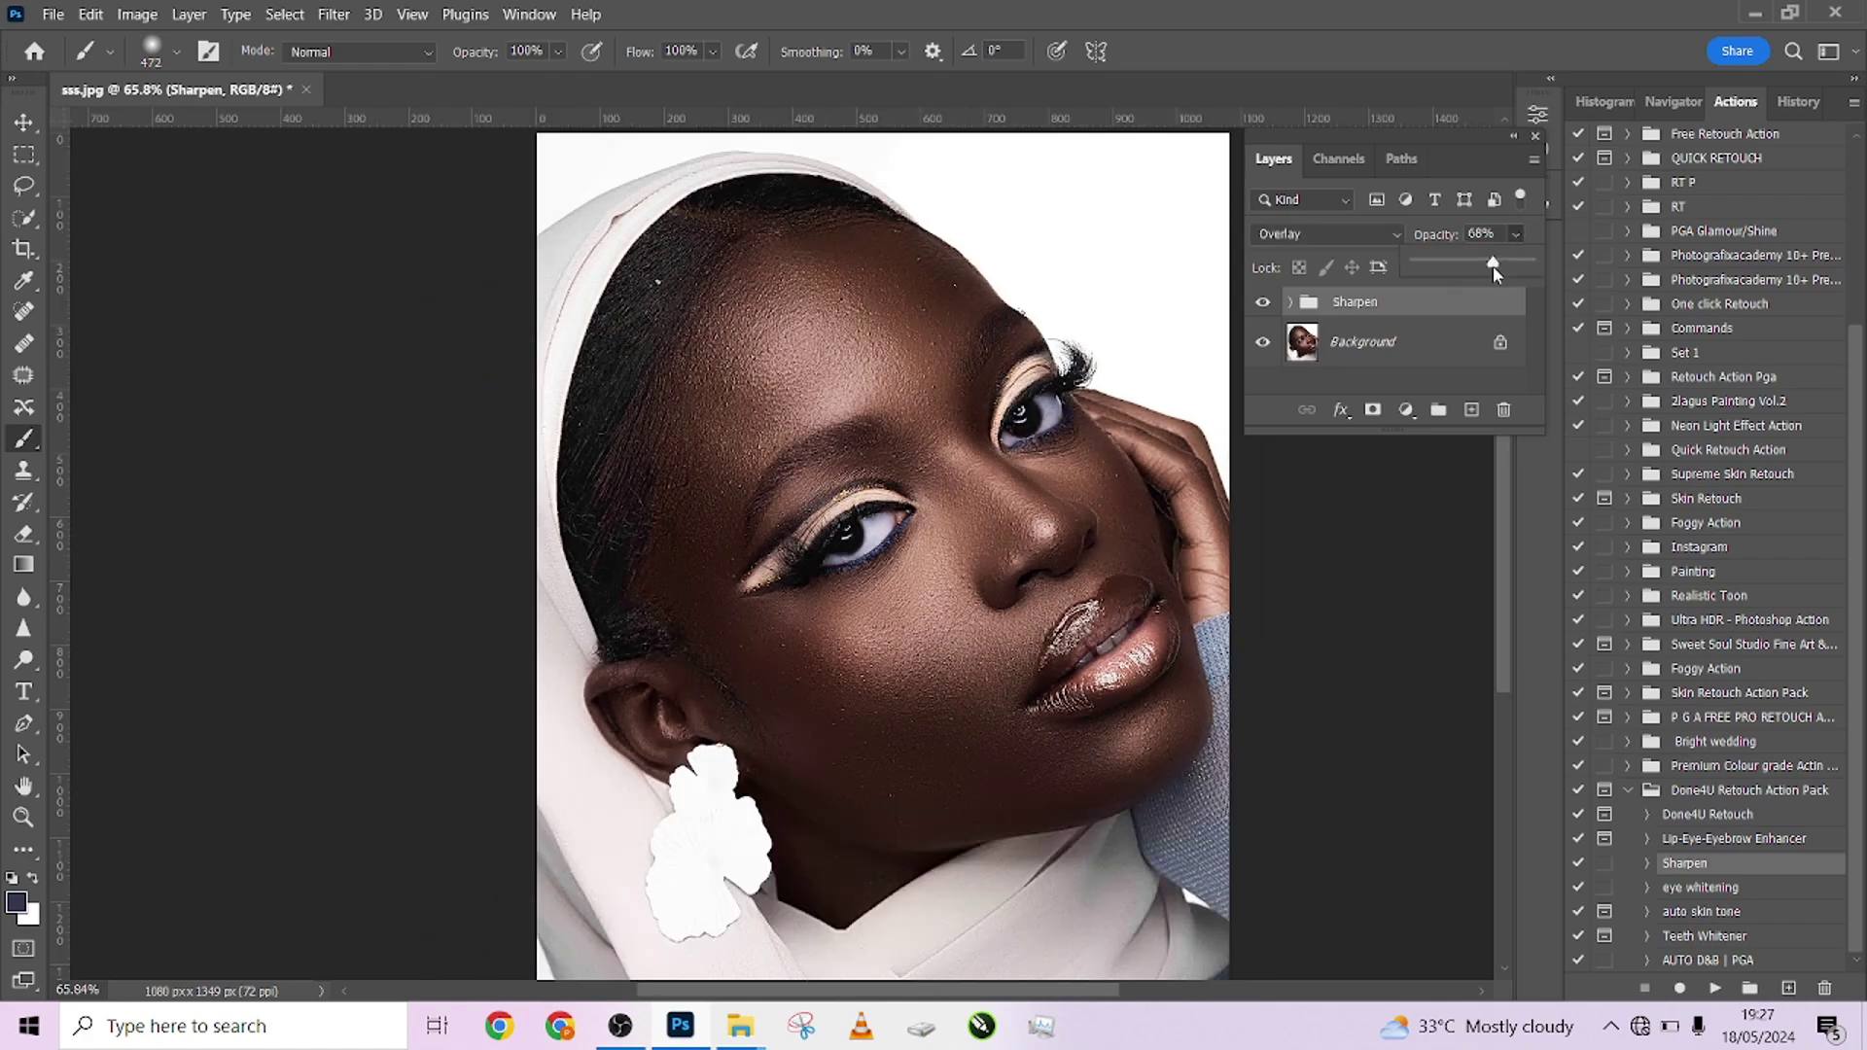
drag(1491, 266, 1457, 267)
click(1263, 305)
click(1263, 304)
right_click(1383, 344)
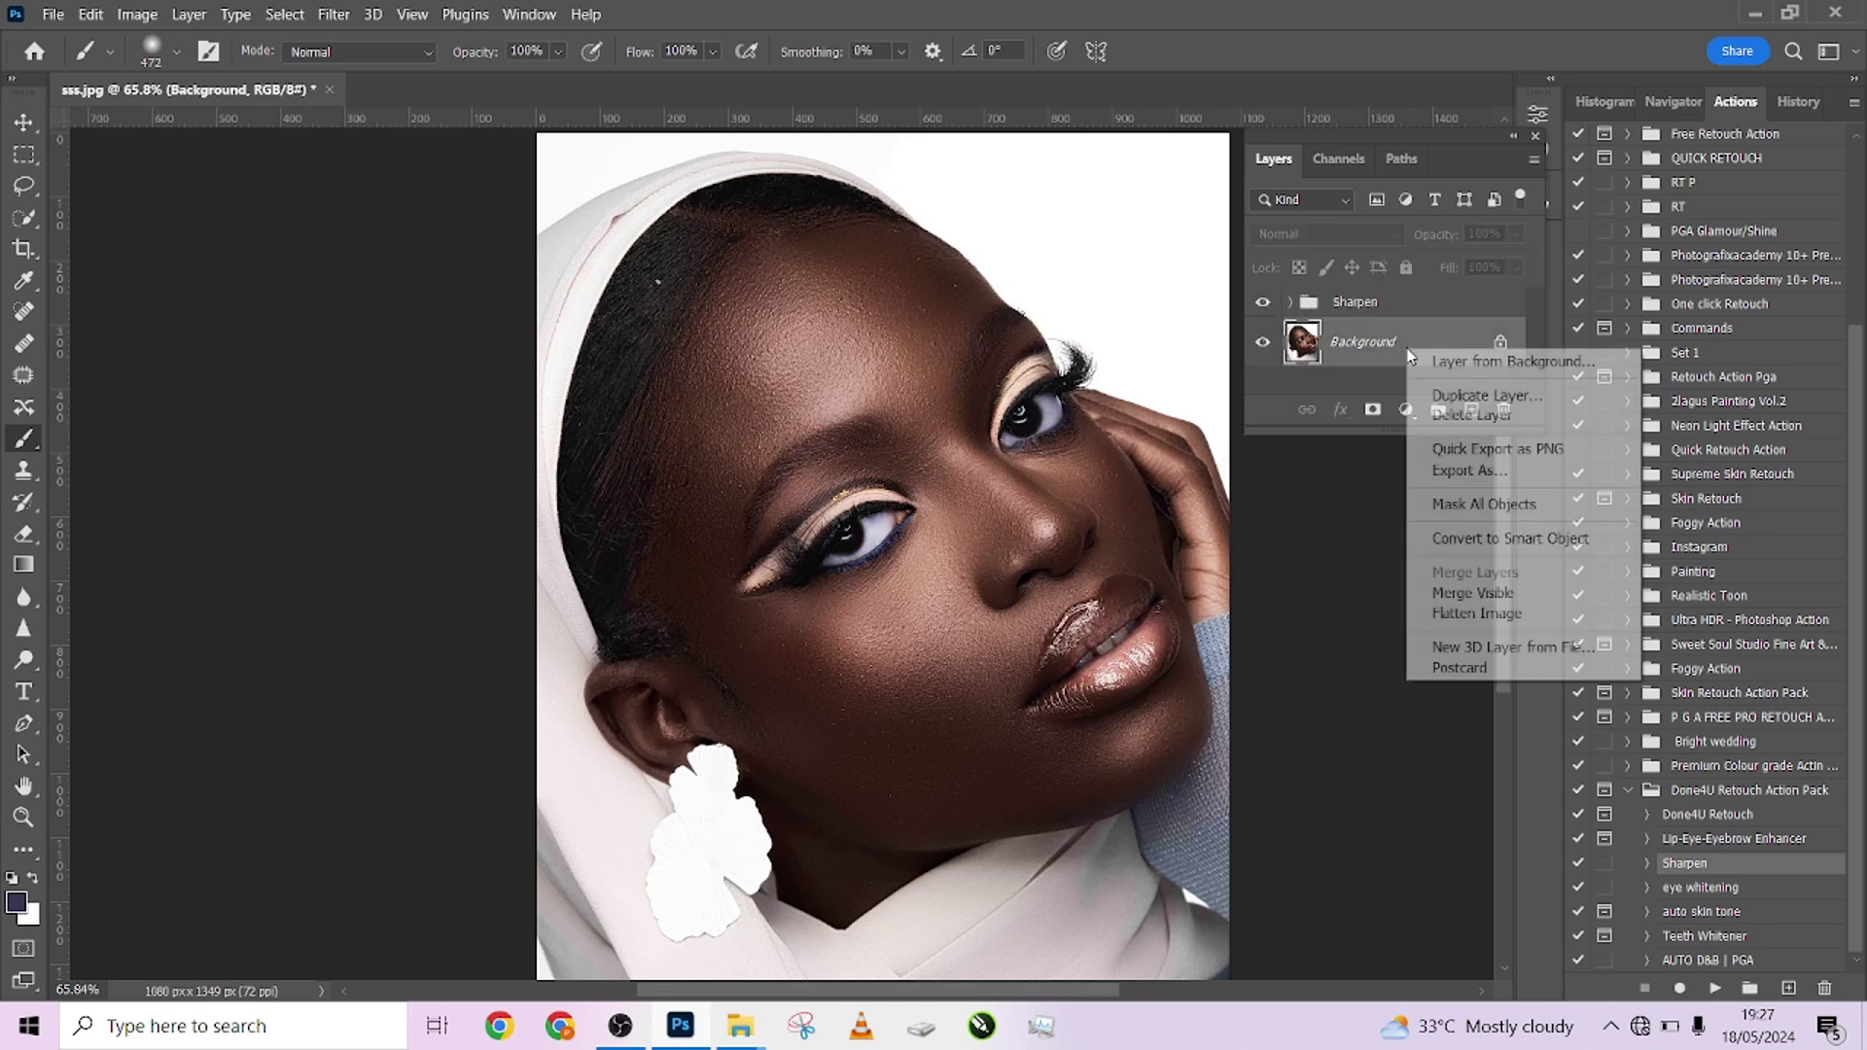
click(1458, 613)
scroll(1035, 520, down, 2)
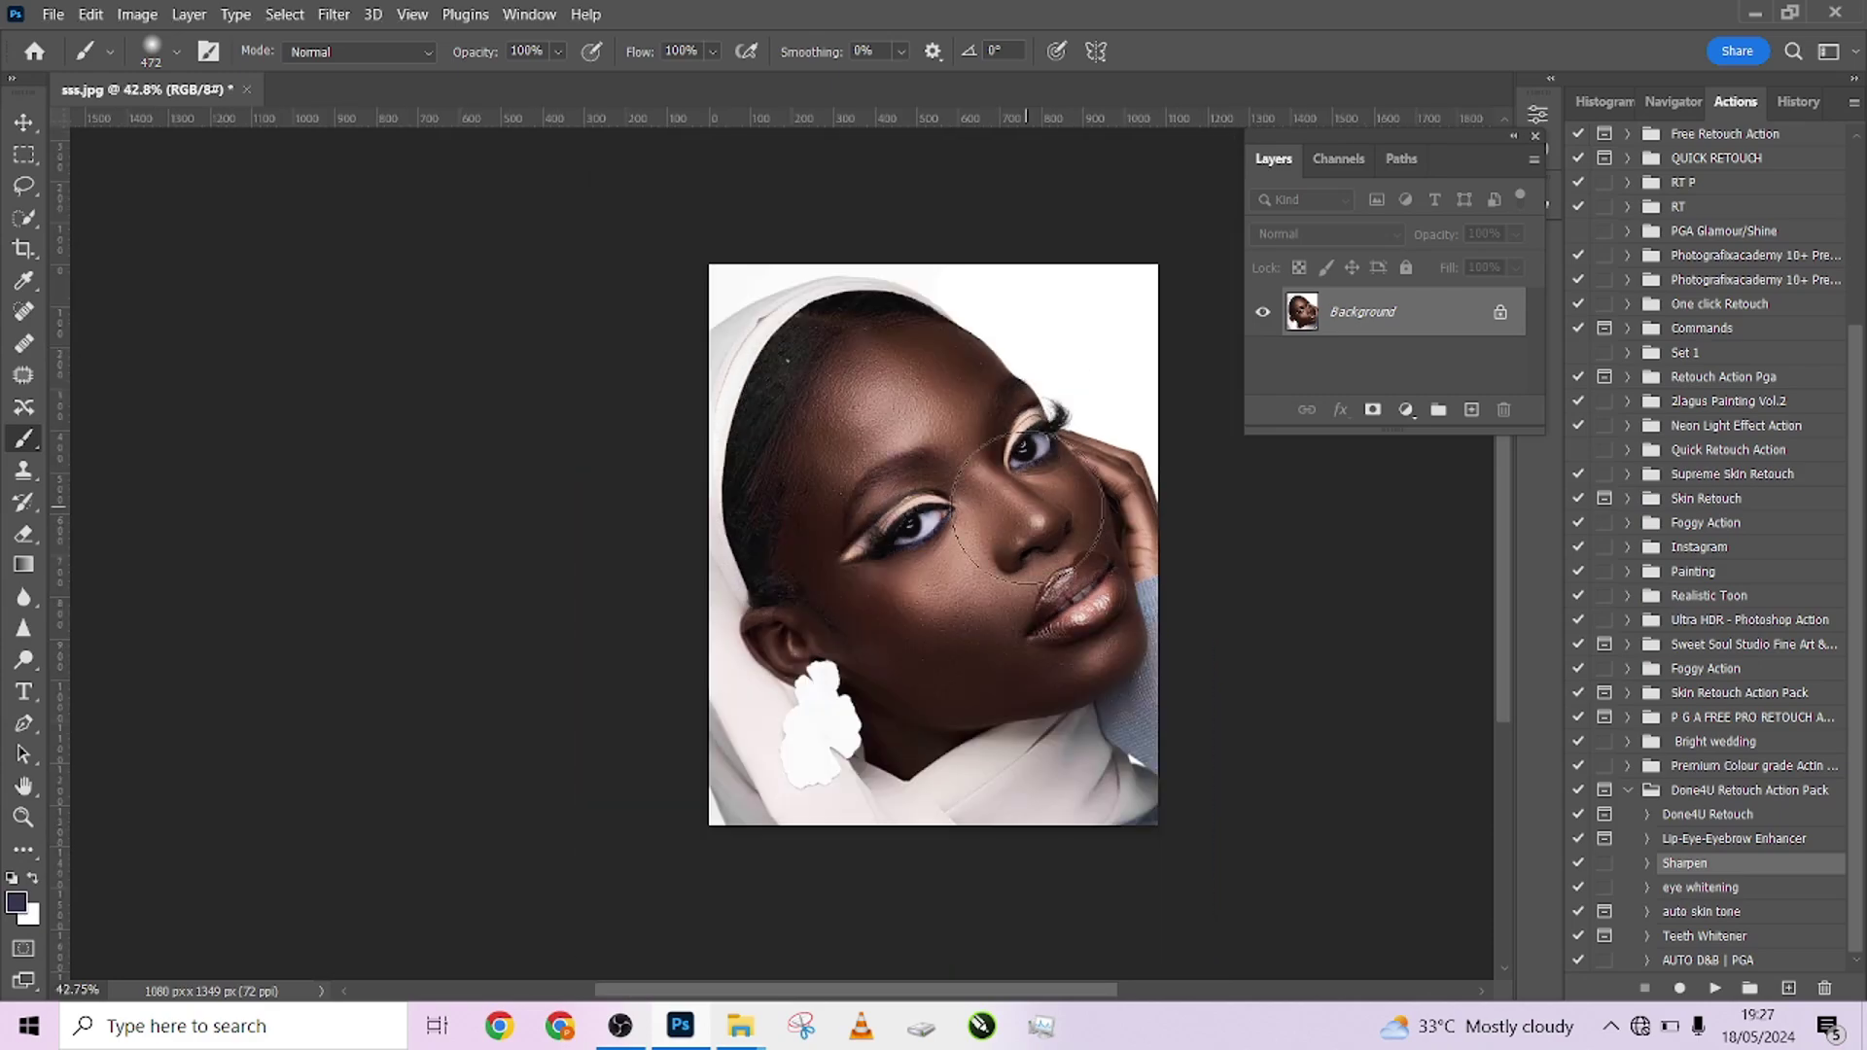
Add a Color Balance layer with Midtones Magenta -7 and Highlights Blue +4
click(1405, 409)
click(1463, 647)
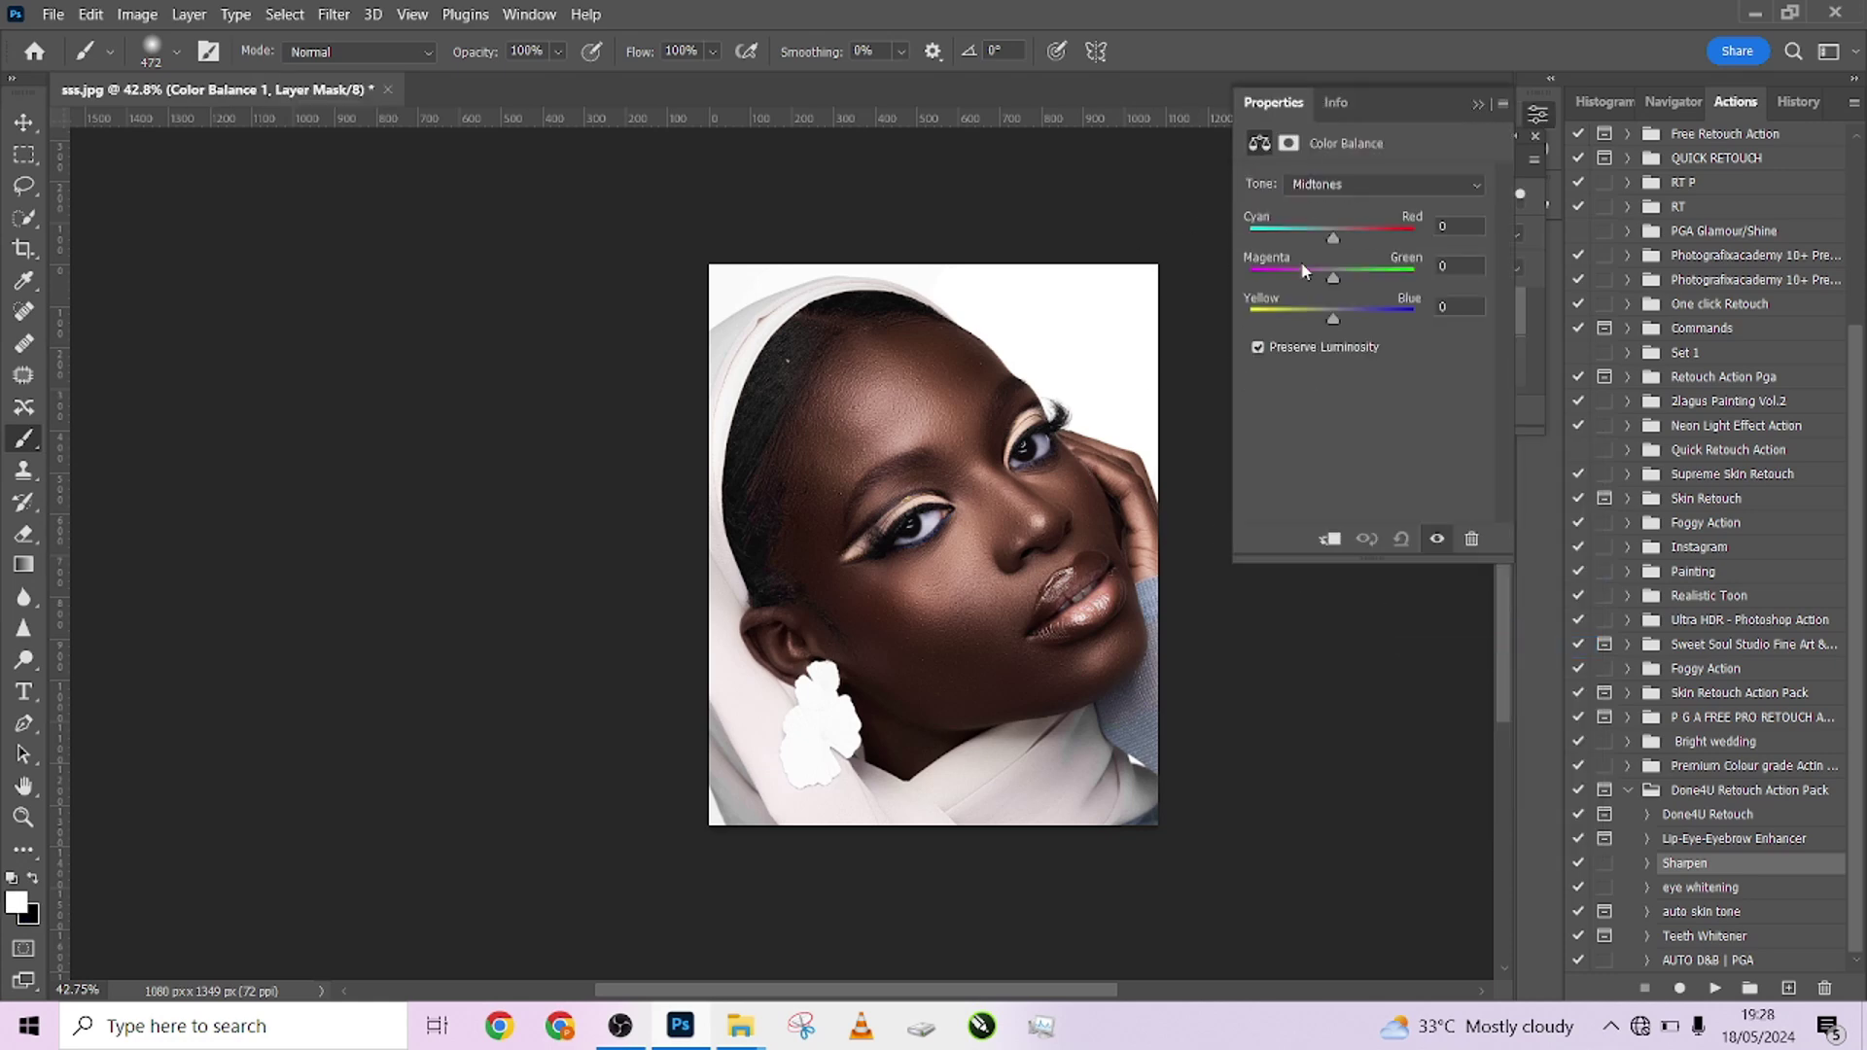
drag(1328, 273, 1326, 277)
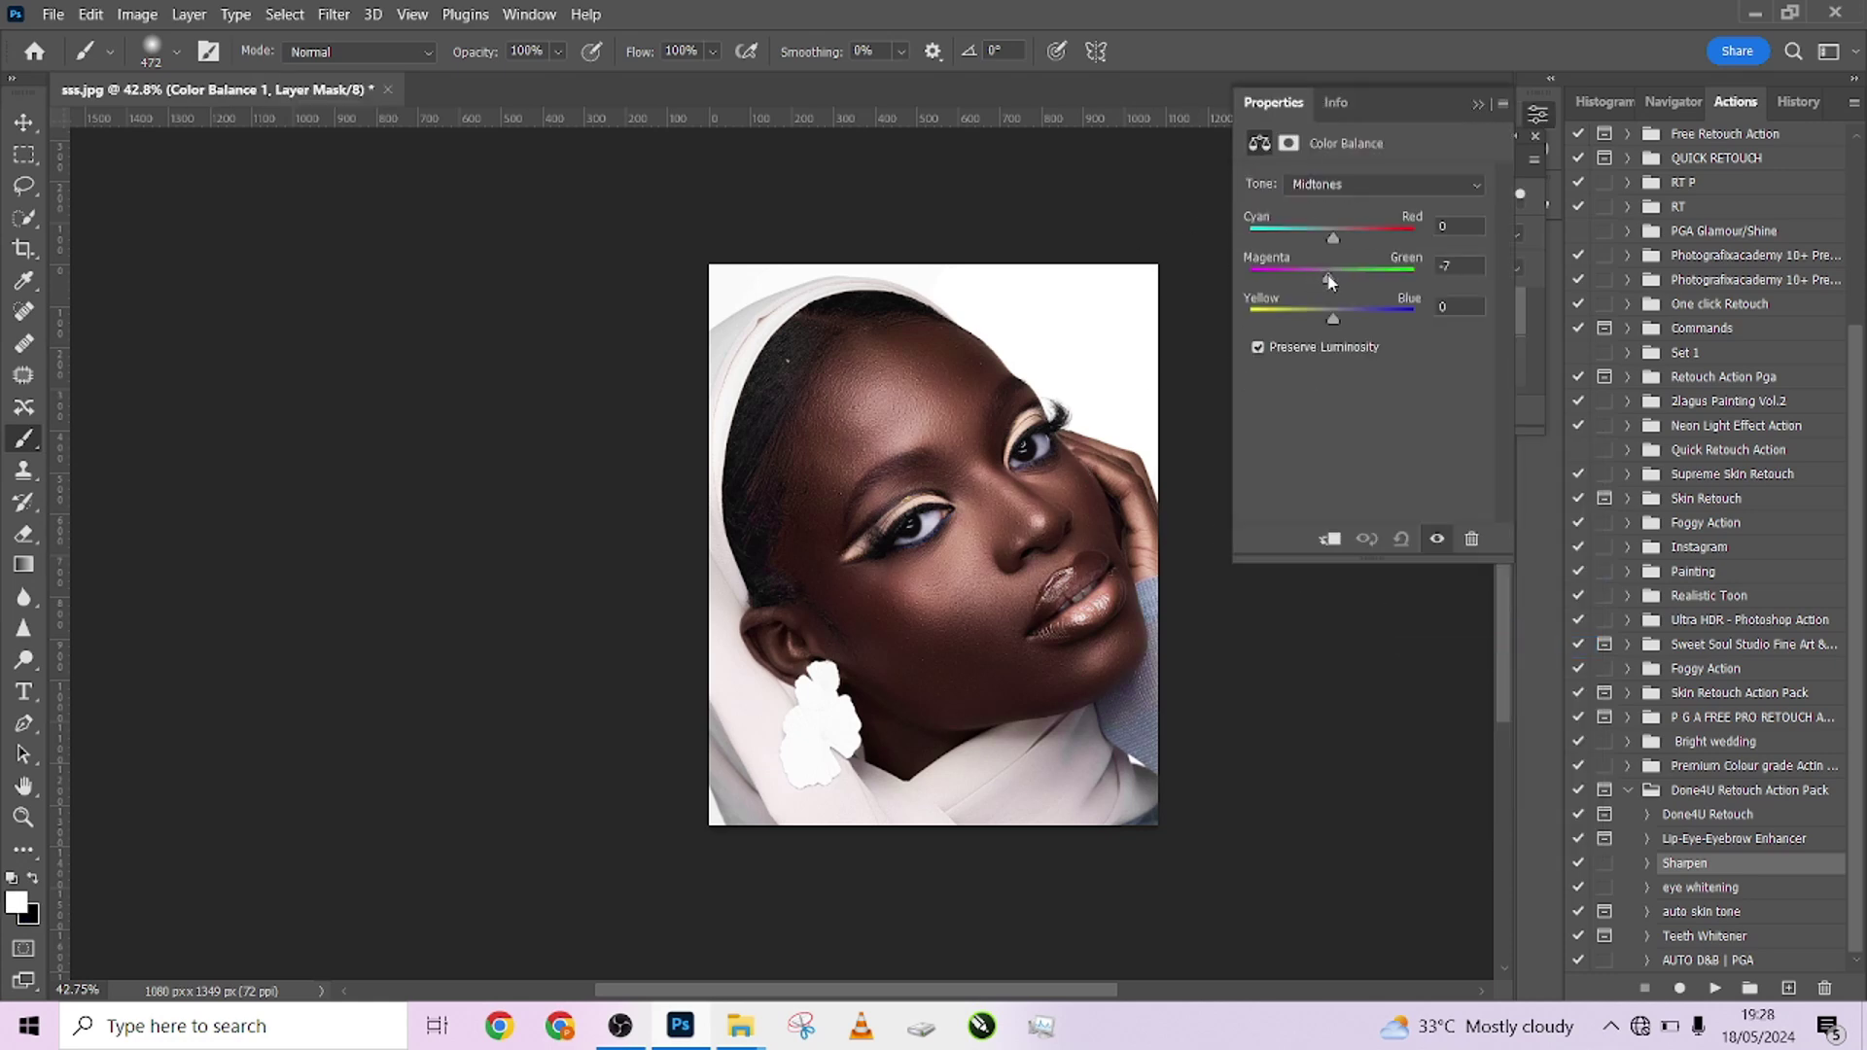
click(1326, 187)
click(1314, 204)
click(1338, 192)
click(1330, 243)
drag(1332, 325, 1339, 327)
Compare with the Color Balance layer hidden, then flatten the image
click(1474, 105)
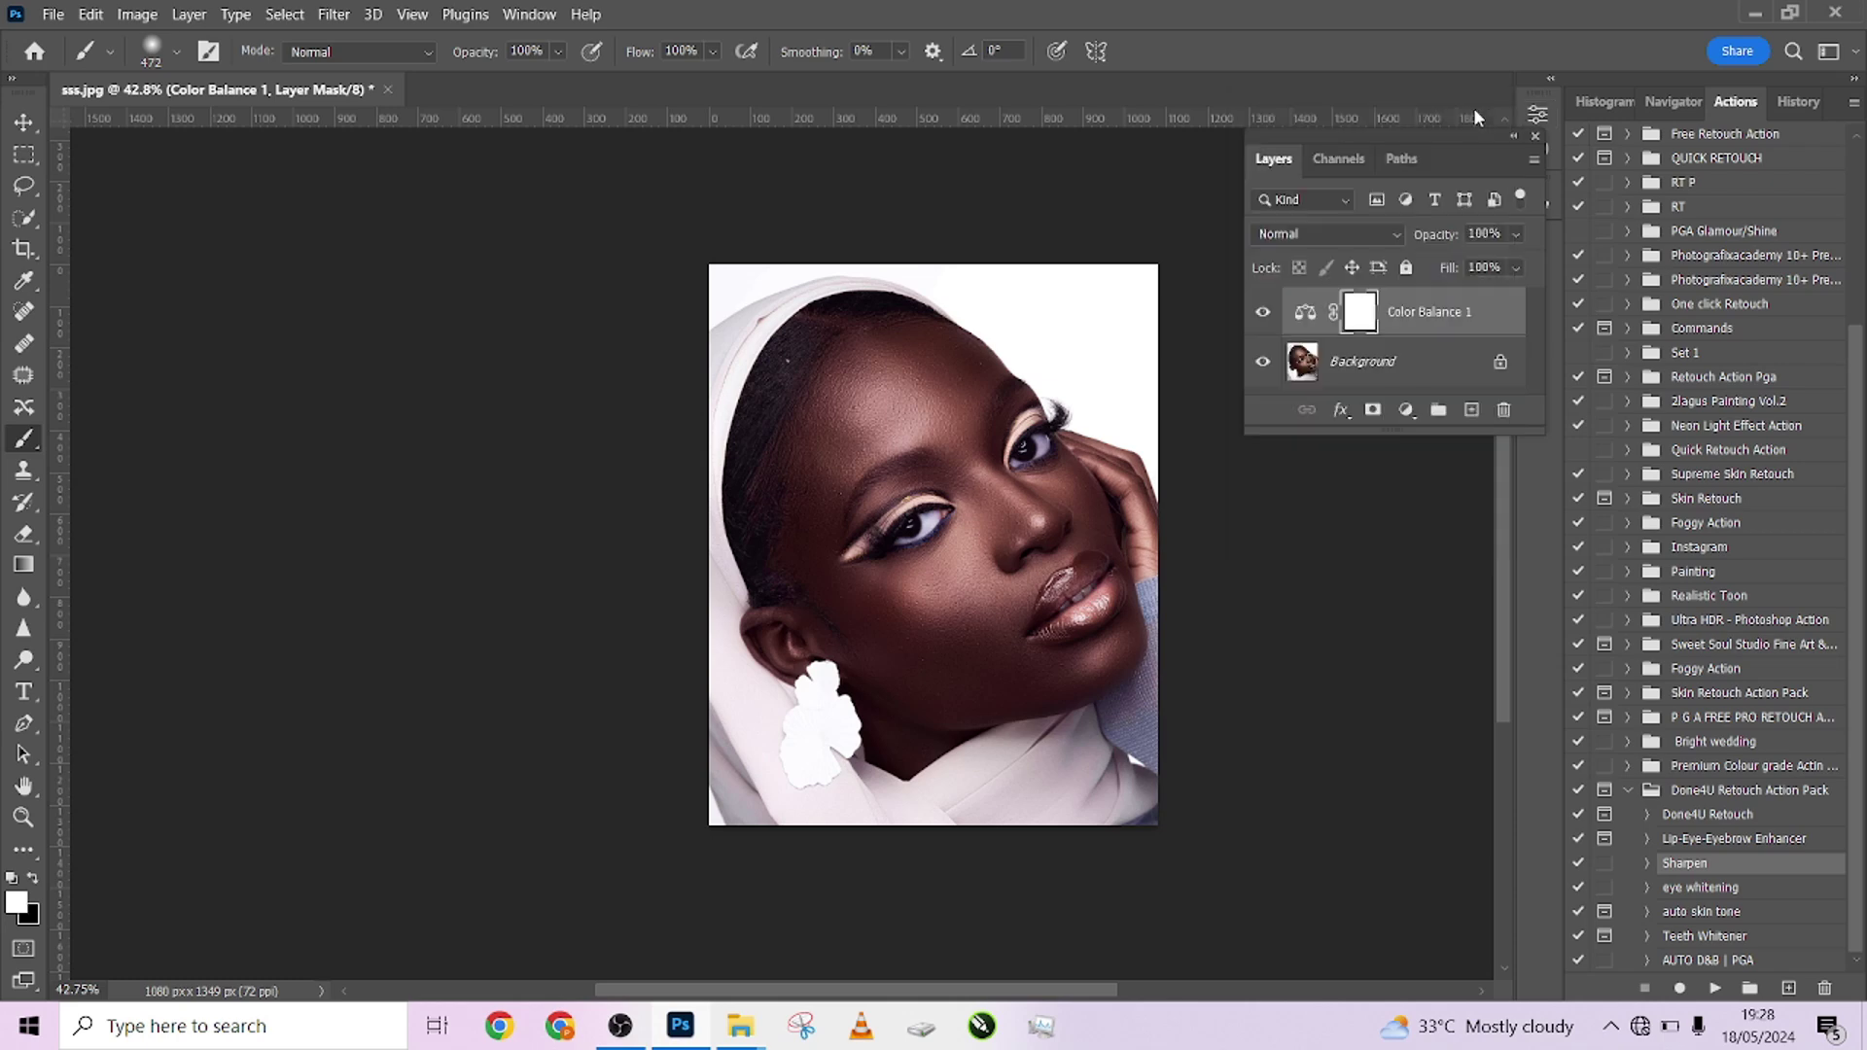
click(1261, 314)
click(1261, 314)
scroll(1089, 457, up, 3)
scroll(1089, 457, down, 2)
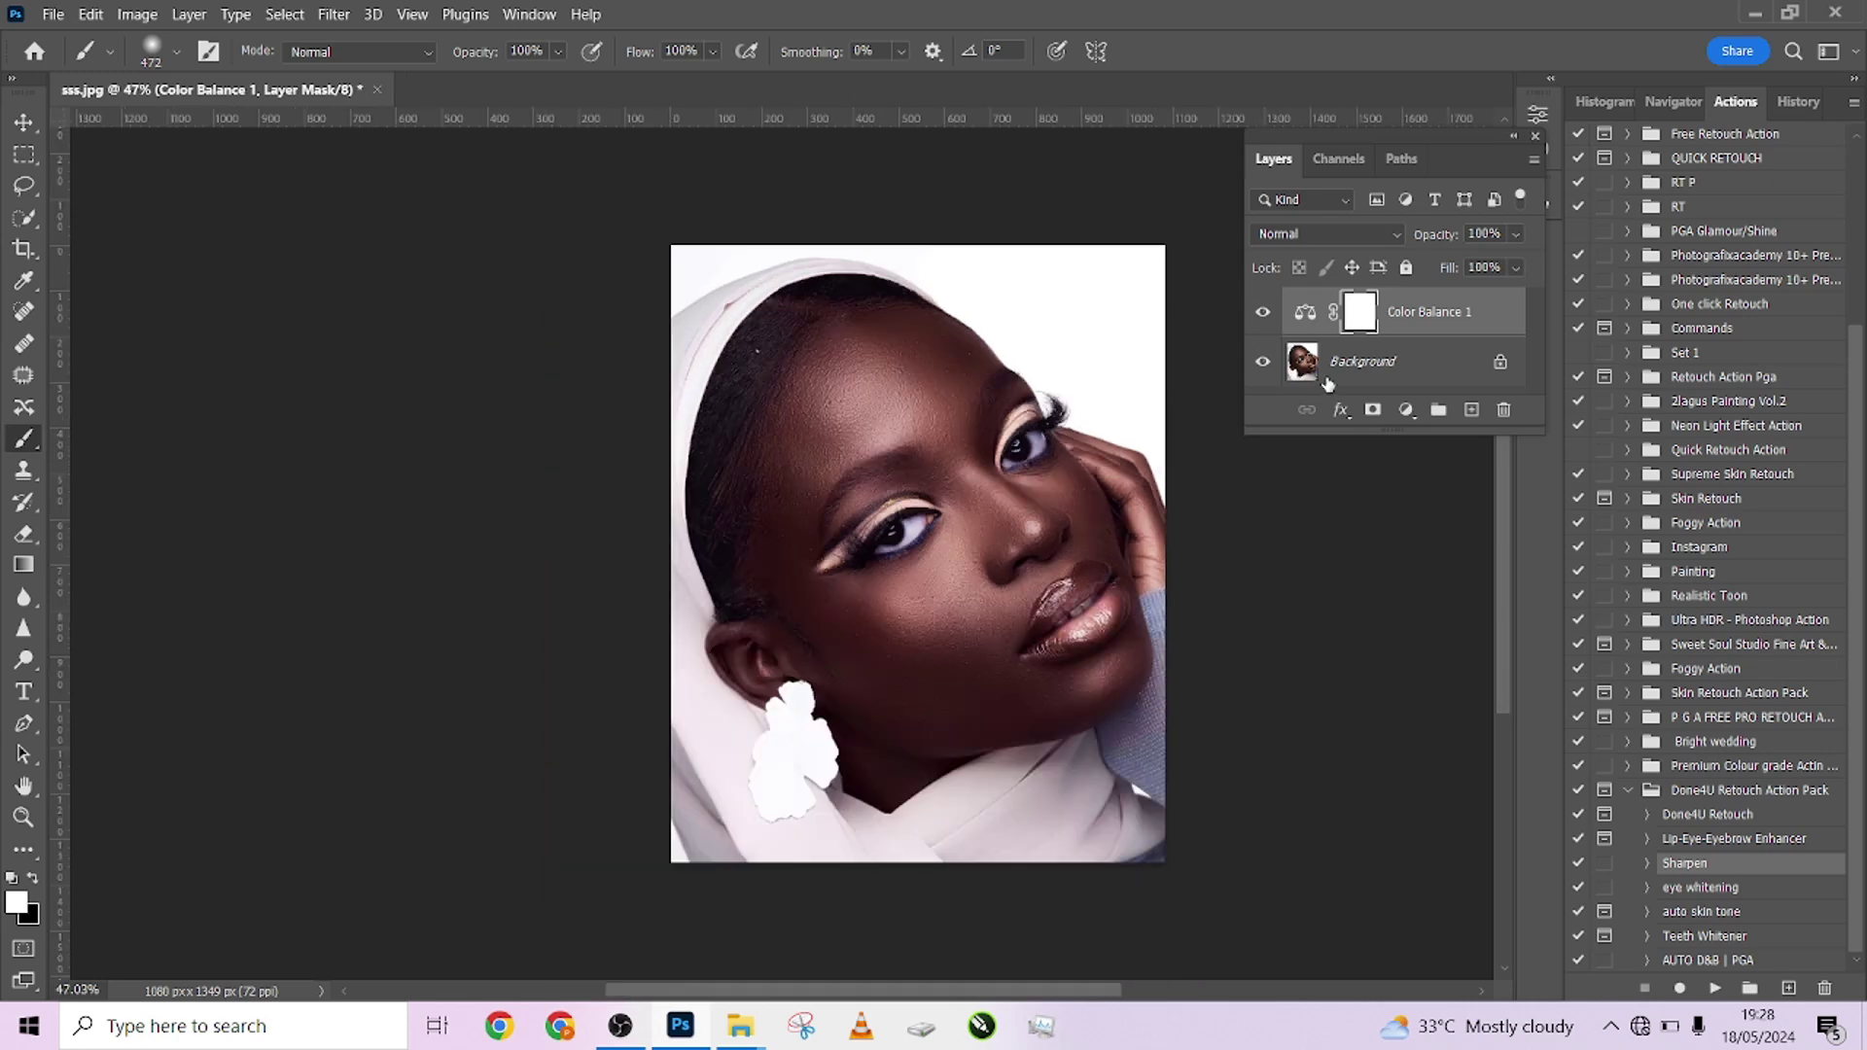
right_click(1358, 377)
click(1426, 637)
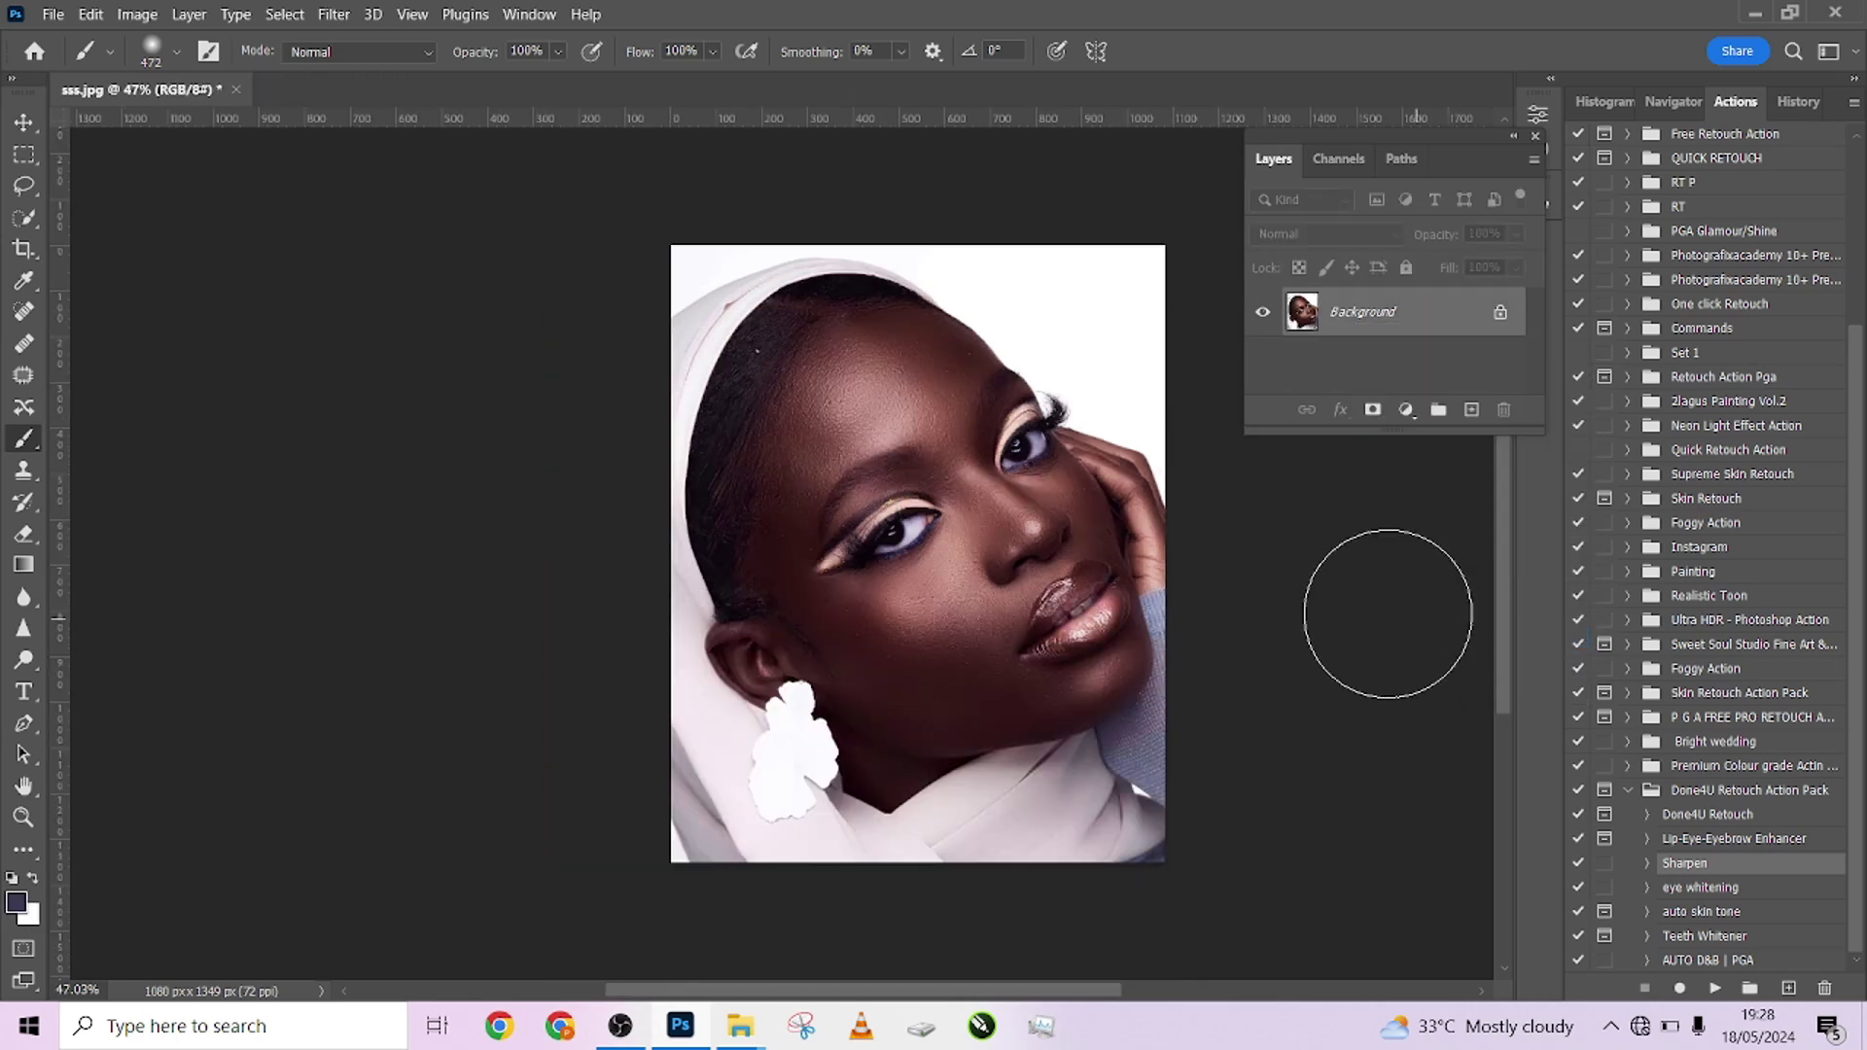
Compare the original ss.jpg with Snapshot 1 in History, then return to the latest state
click(1791, 105)
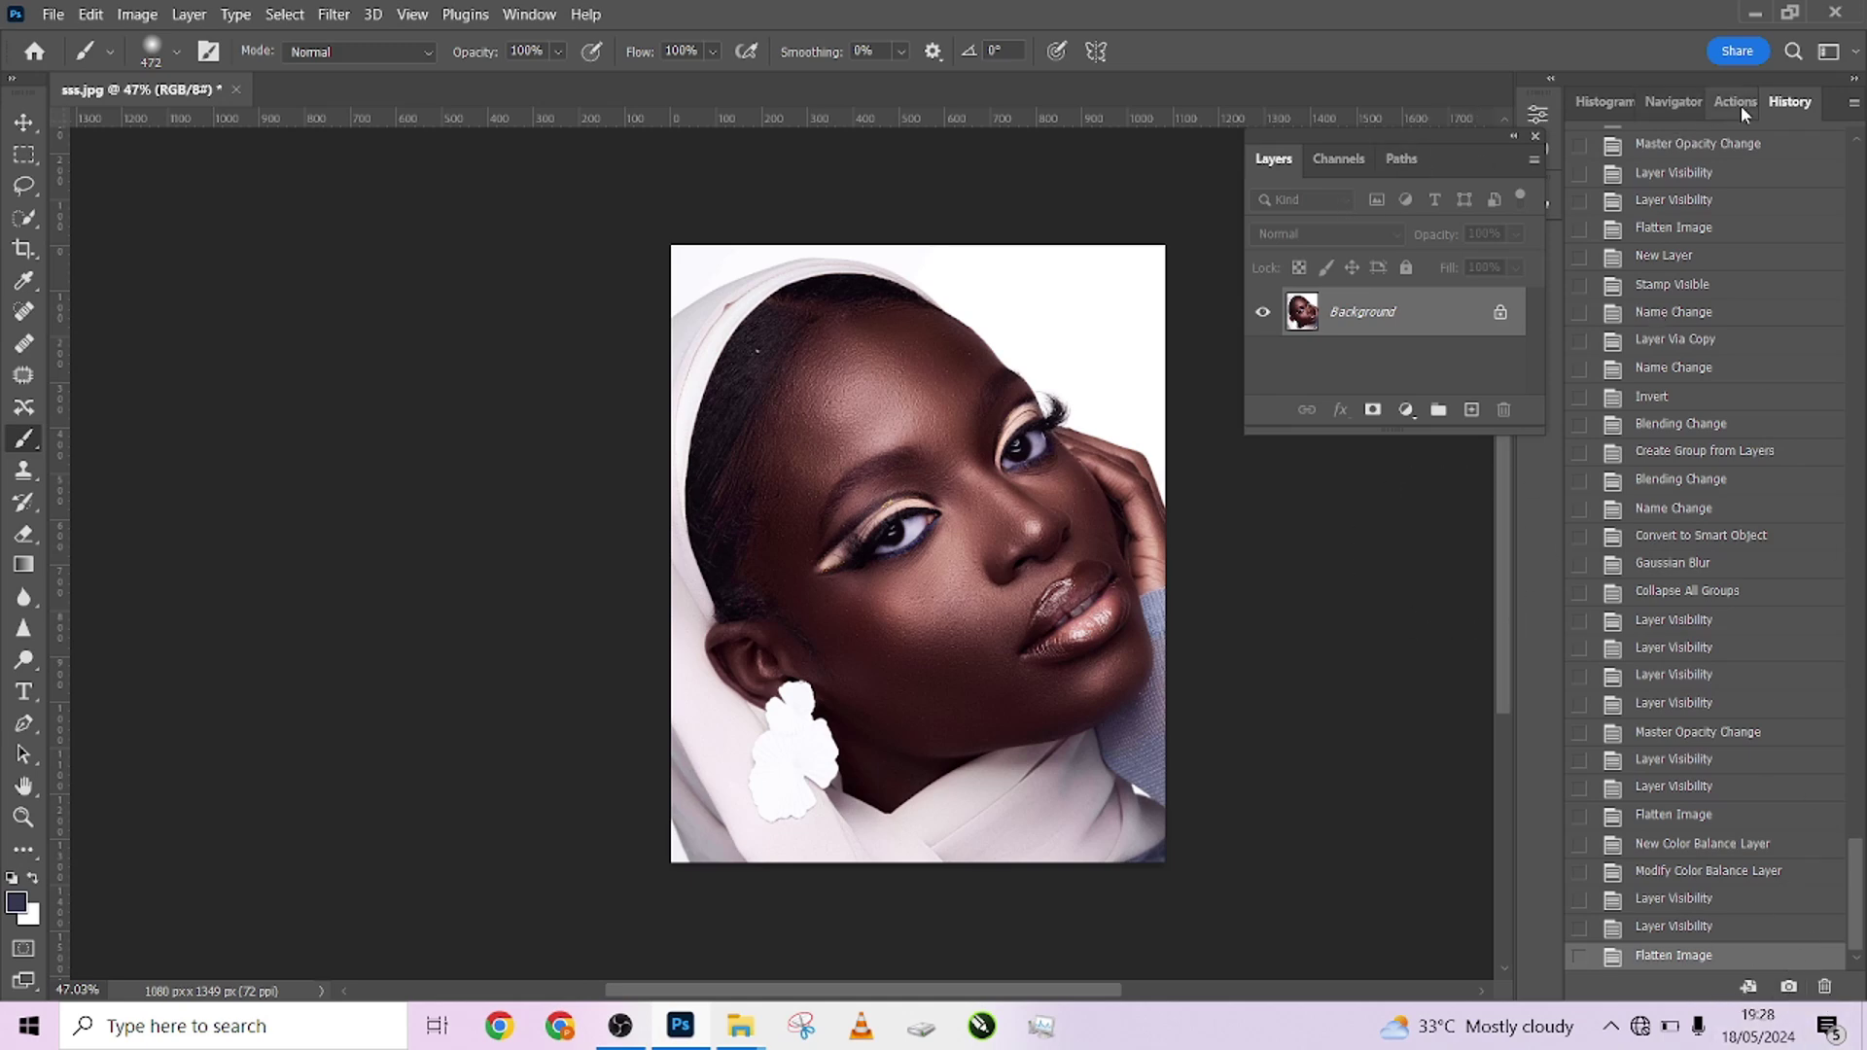
scroll(1799, 516, up, 1)
drag(1857, 926, 1823, 119)
click(1722, 151)
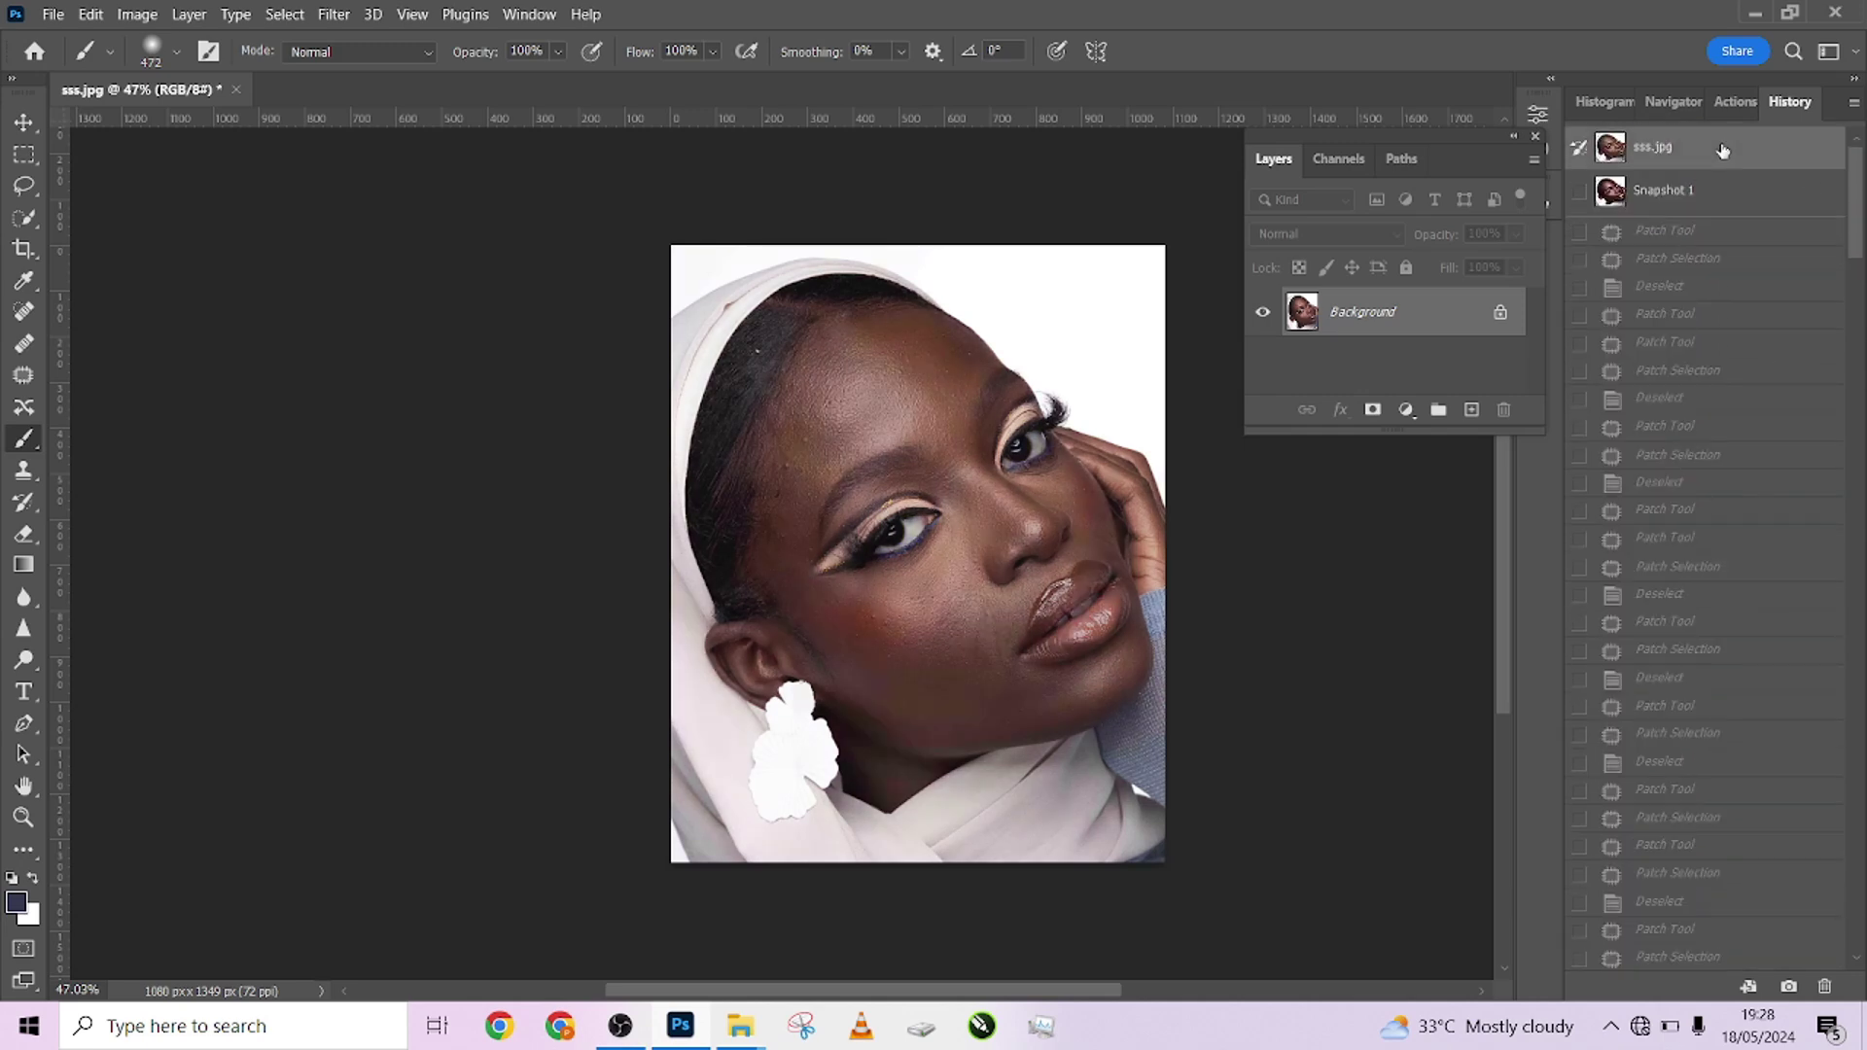
click(1717, 194)
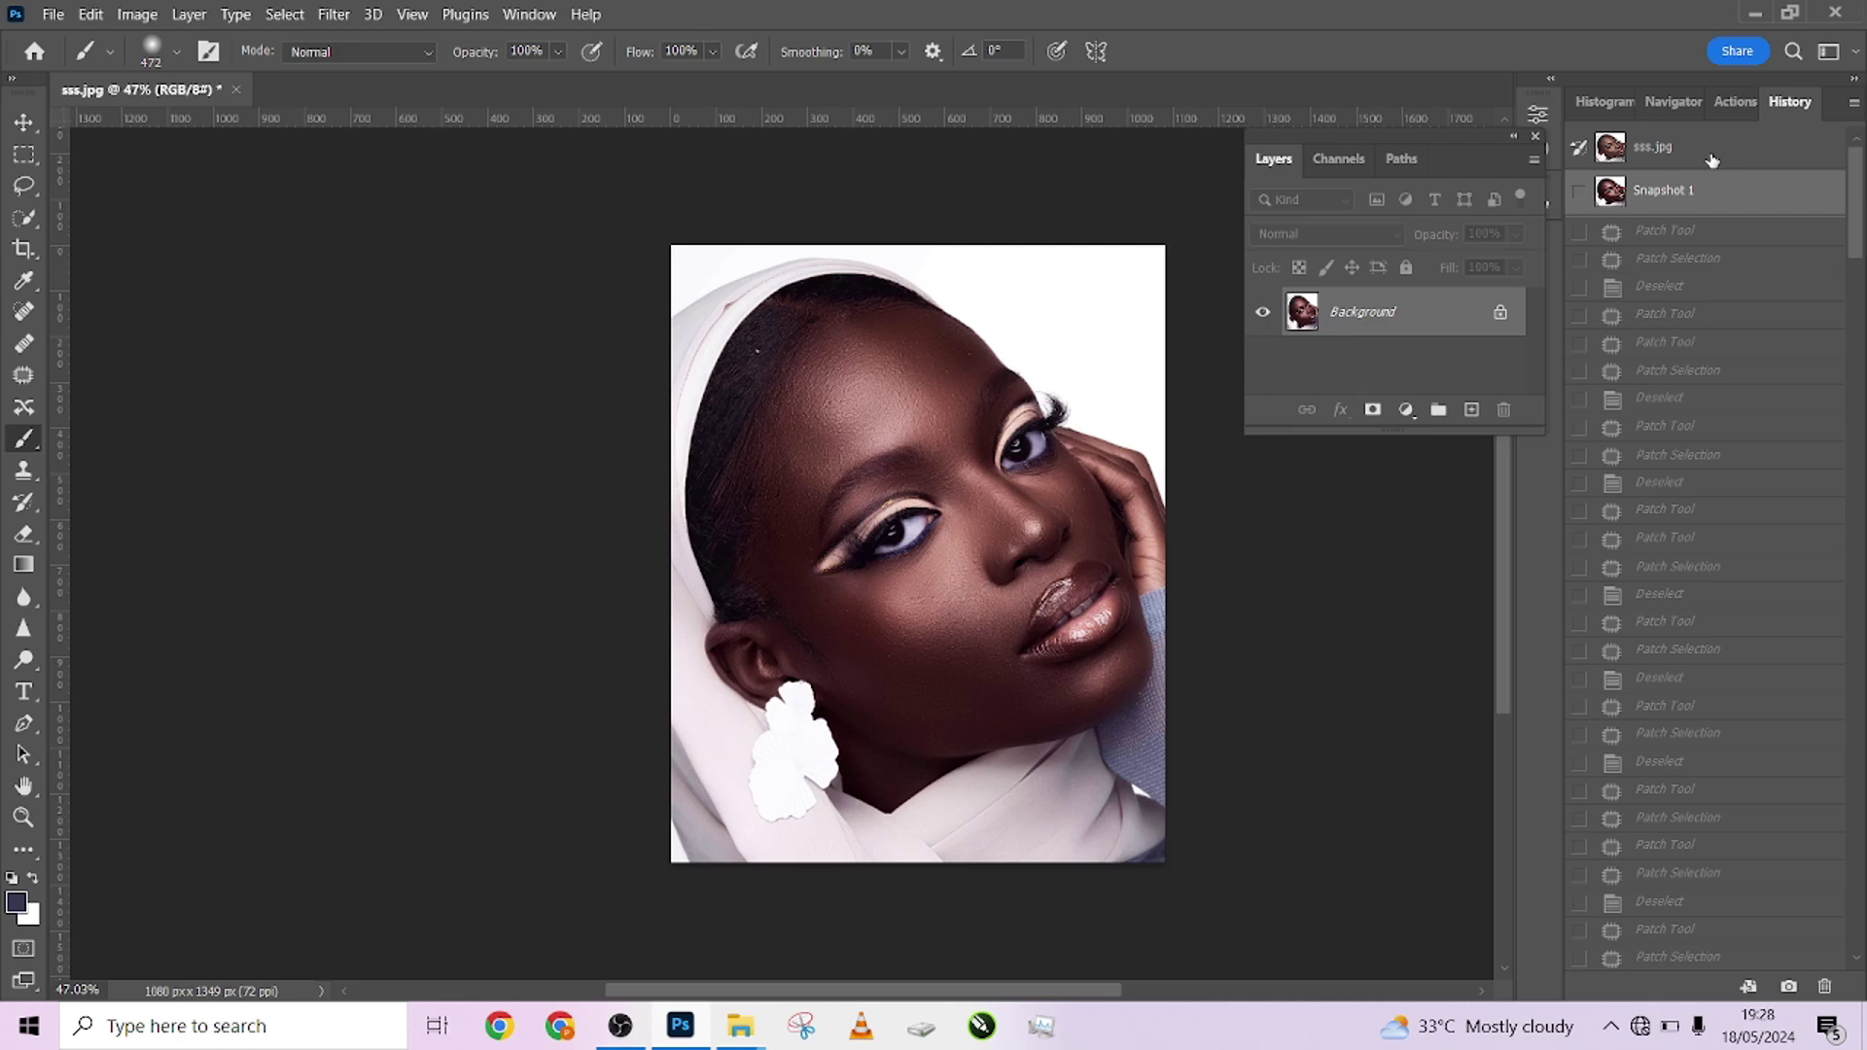
key(ctrl+z)
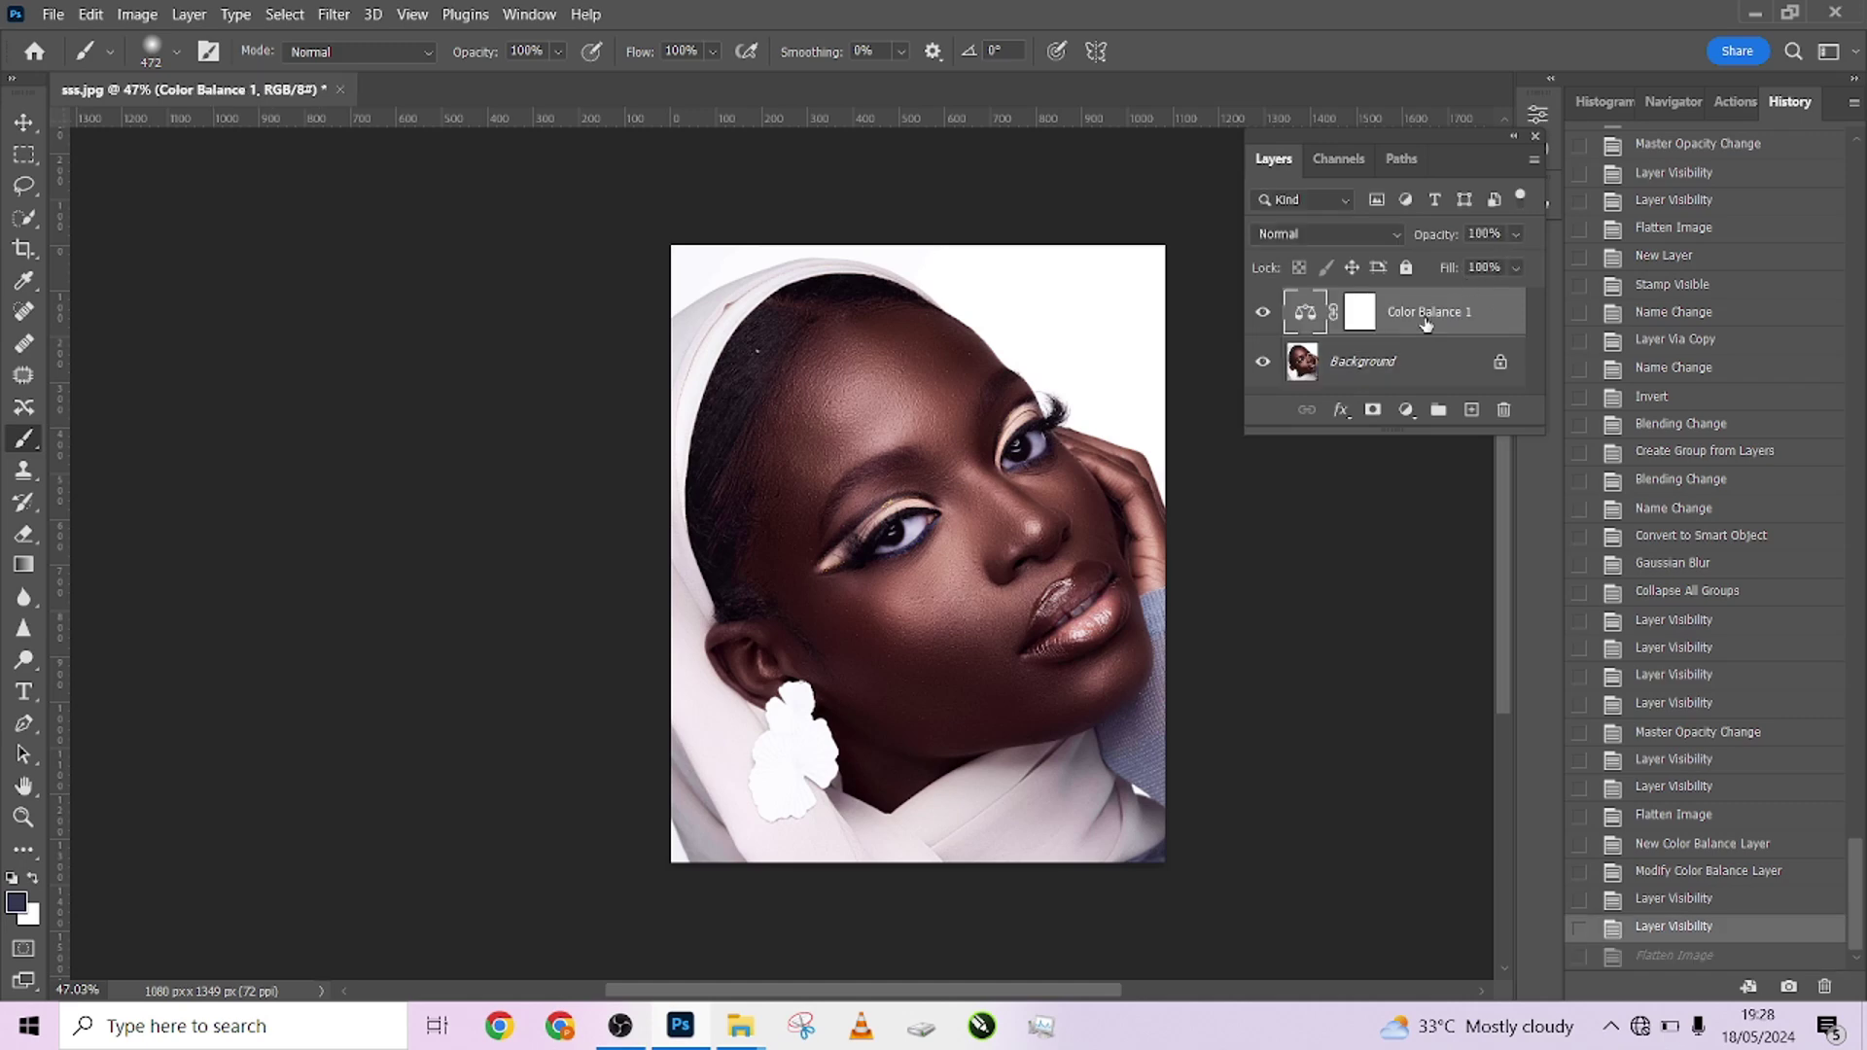
Set Color Balance 1 opacity to 45% and flatten the image
click(1515, 235)
drag(1479, 260, 1466, 273)
right_click(1415, 350)
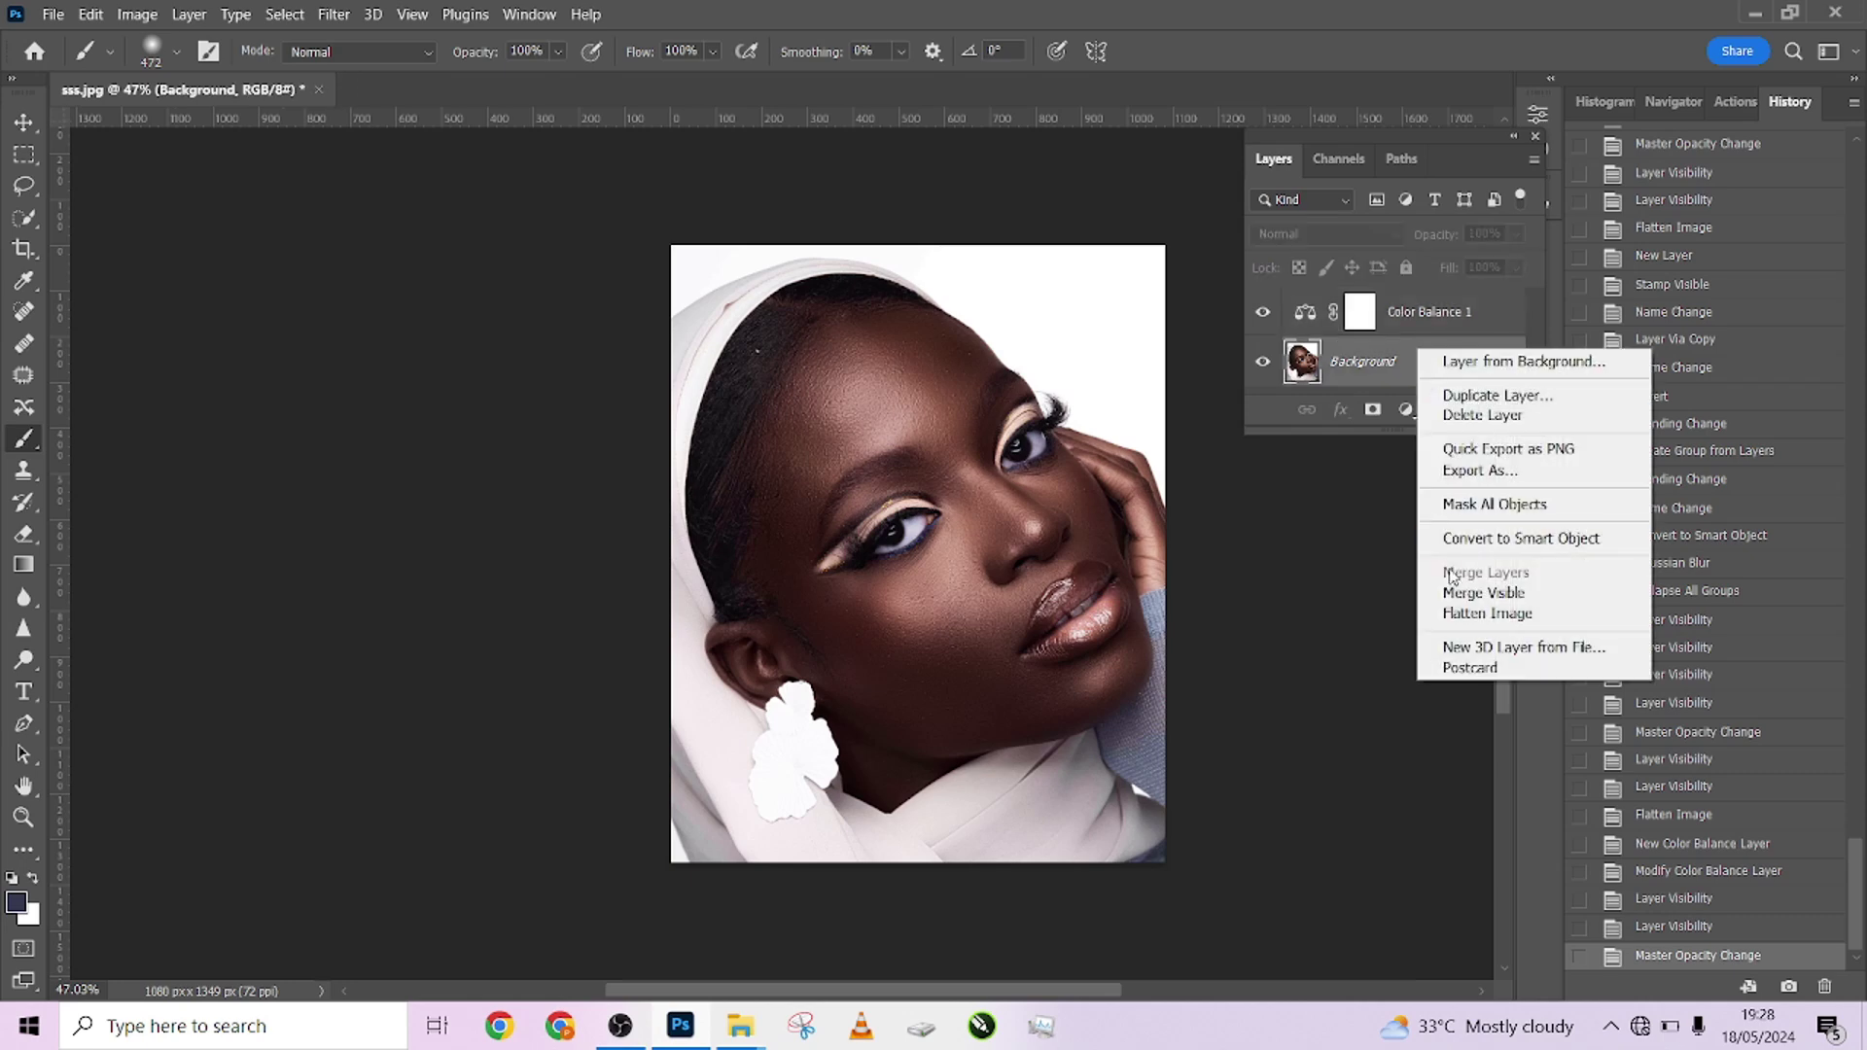
click(1464, 612)
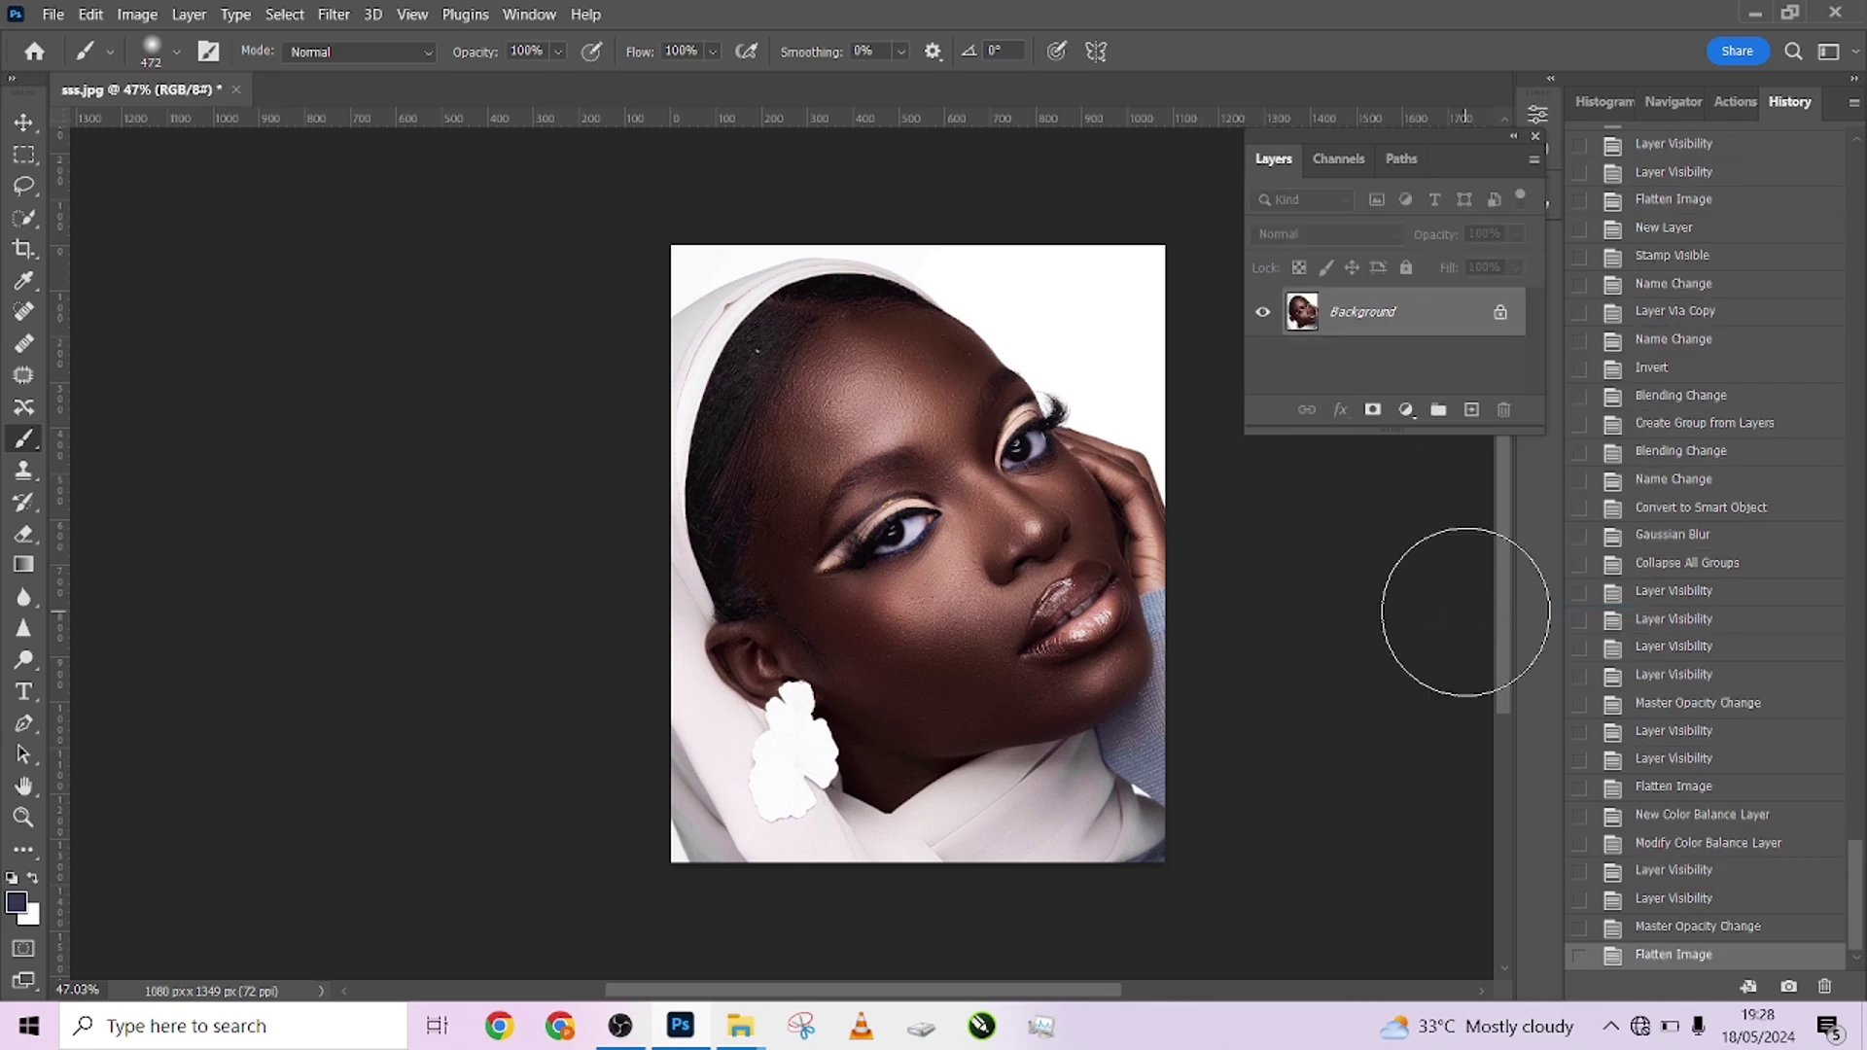